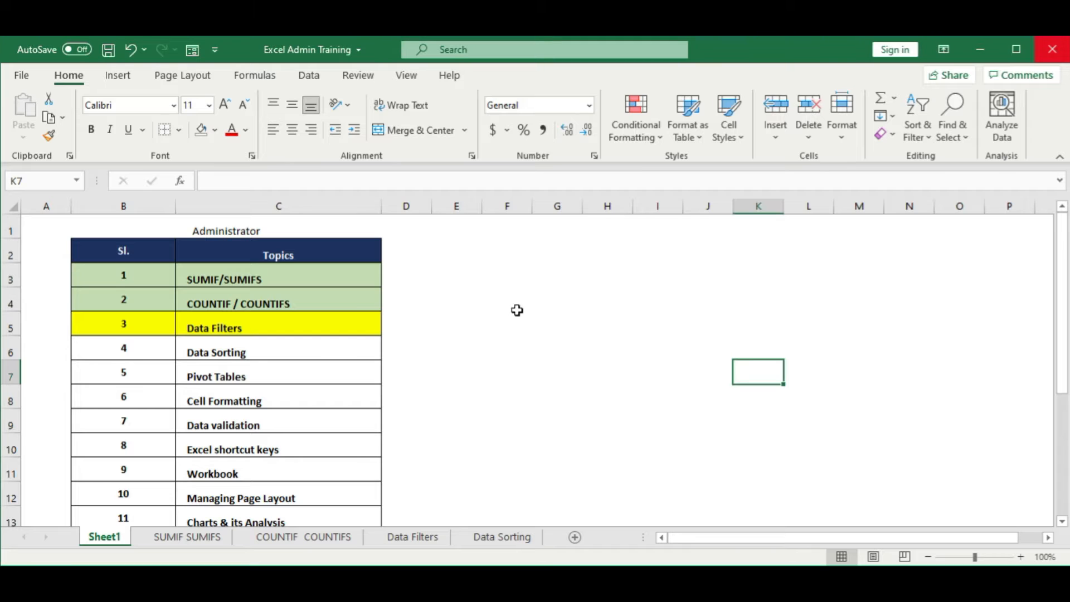
# Step: Look through the training topics list on Sheet1, including the SUMIF/SUMIFS, COUNTIF/COUNTIFS and Data Filters rows
pyautogui.scroll(-1, 529, 323)
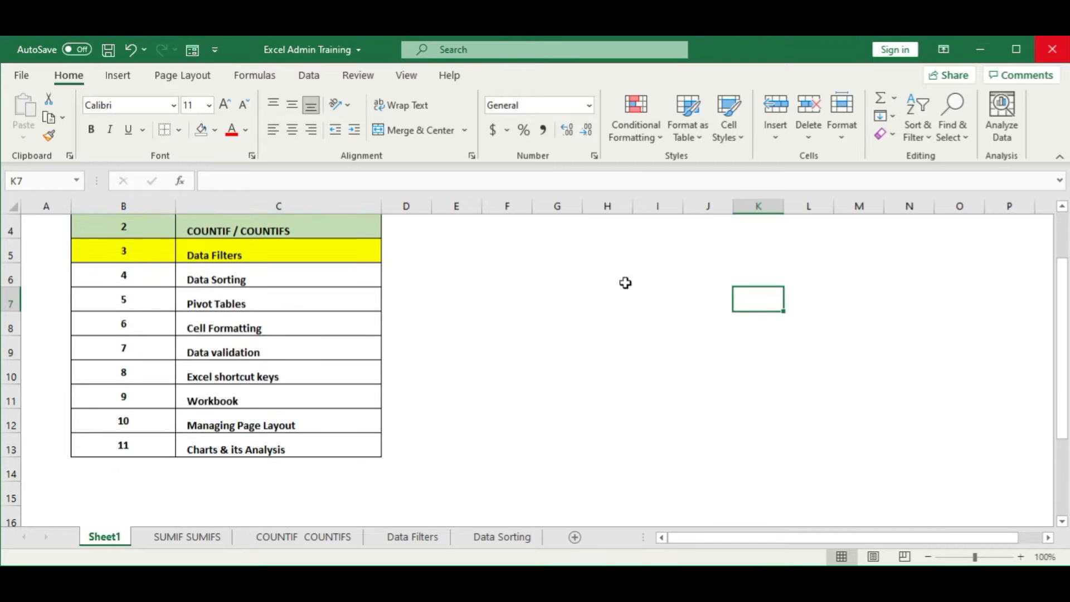
pyautogui.moveTo(1061, 306); pyautogui.dragTo(1065, 281)
pyautogui.click(929, 557)
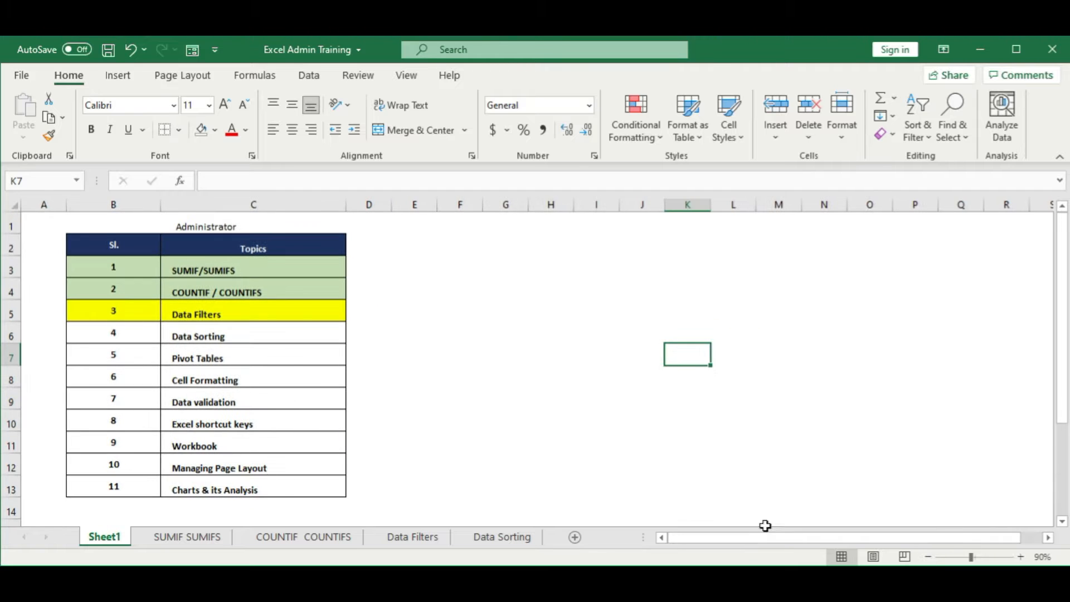
pyautogui.click(505, 349)
pyautogui.click(474, 423)
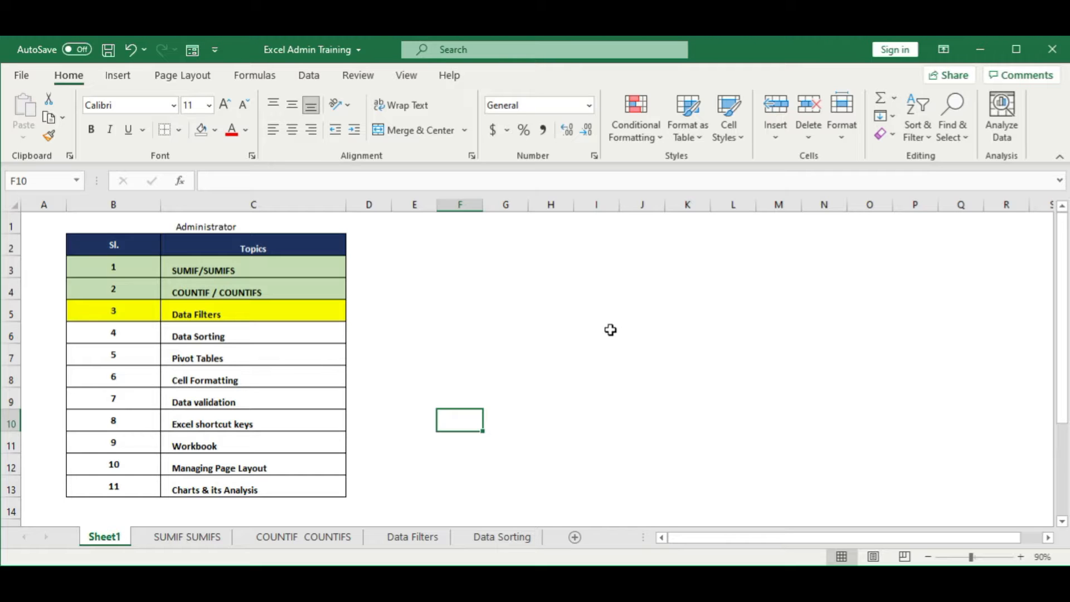
pyautogui.moveTo(142, 273); pyautogui.dragTo(265, 290)
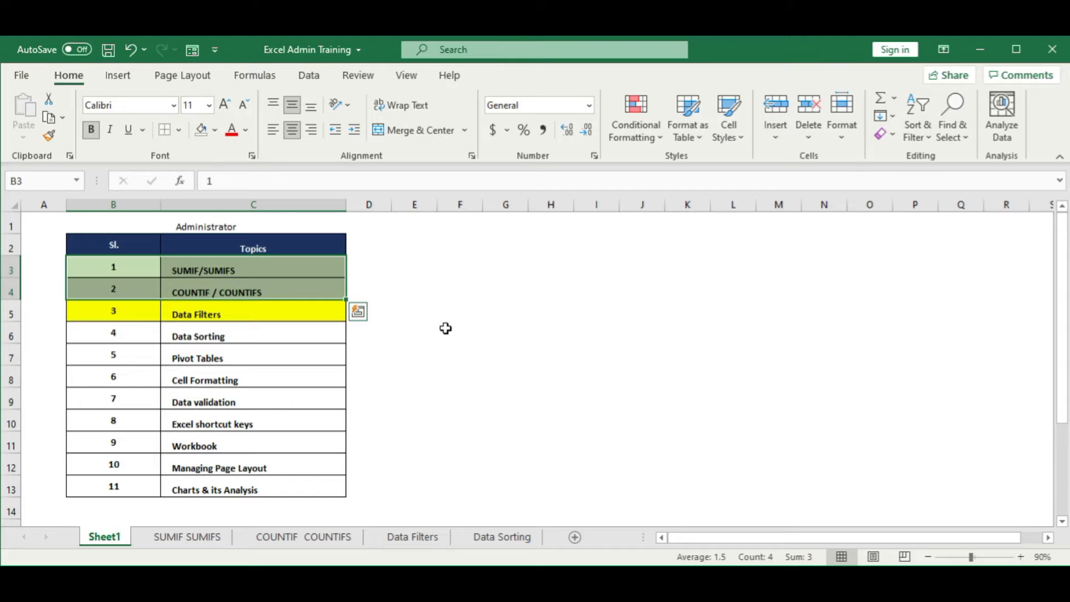
pyautogui.click(446, 329)
pyautogui.moveTo(145, 316); pyautogui.dragTo(267, 312)
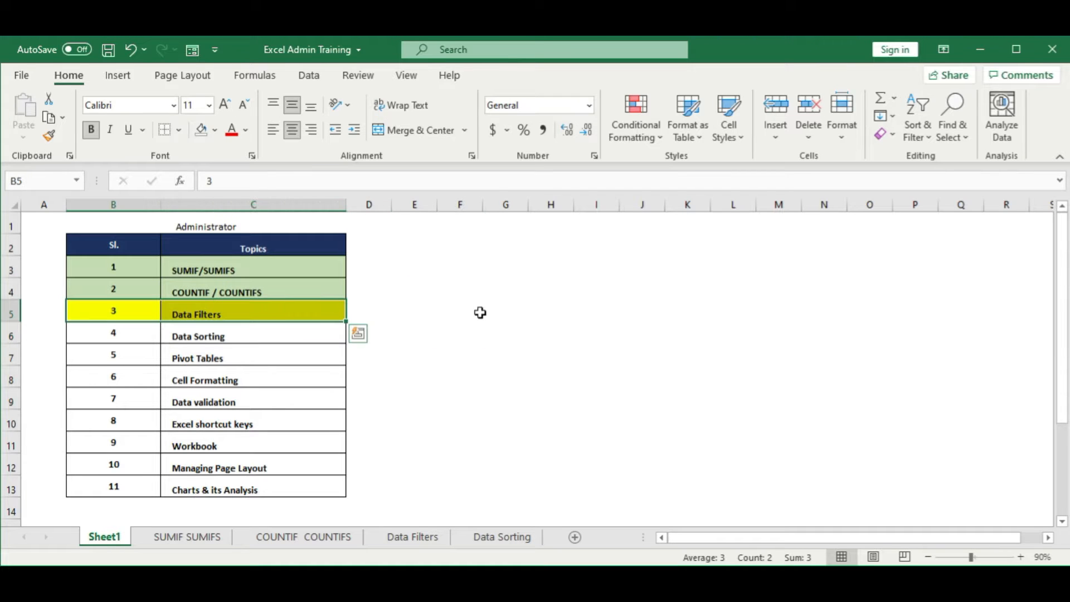
pyautogui.click(480, 312)
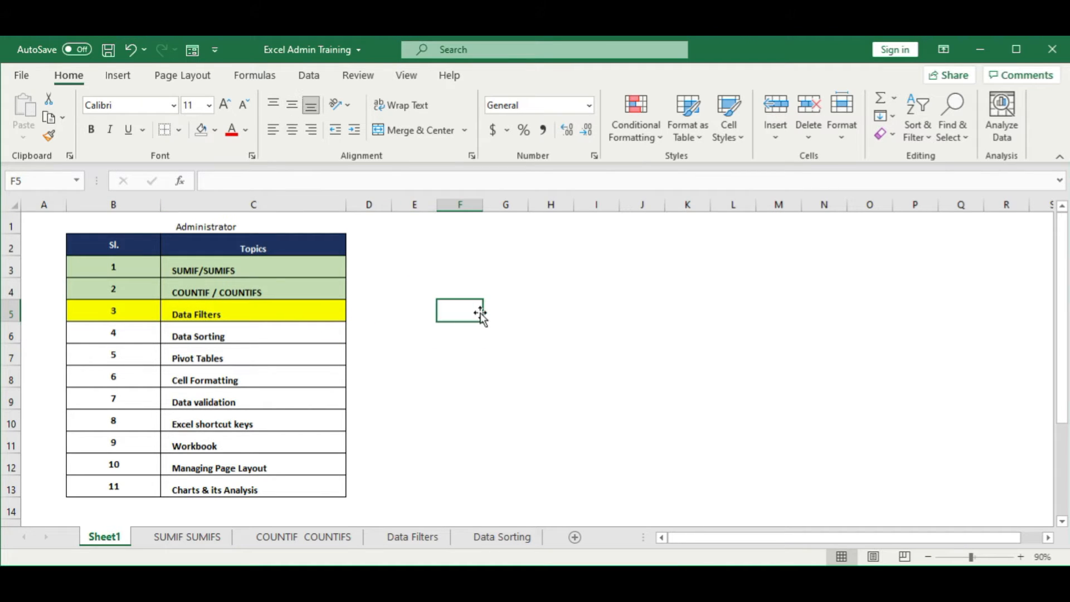
# Step: Open the Data Filters sheet and narrow the Name and Sales columns of the table
pyautogui.click(409, 542)
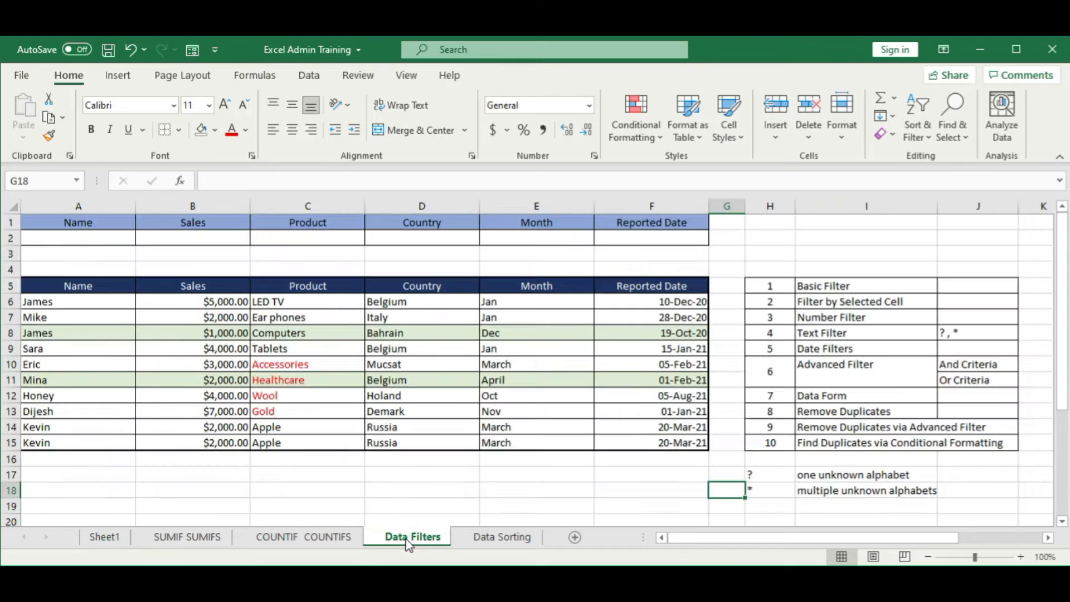
pyautogui.click(266, 365)
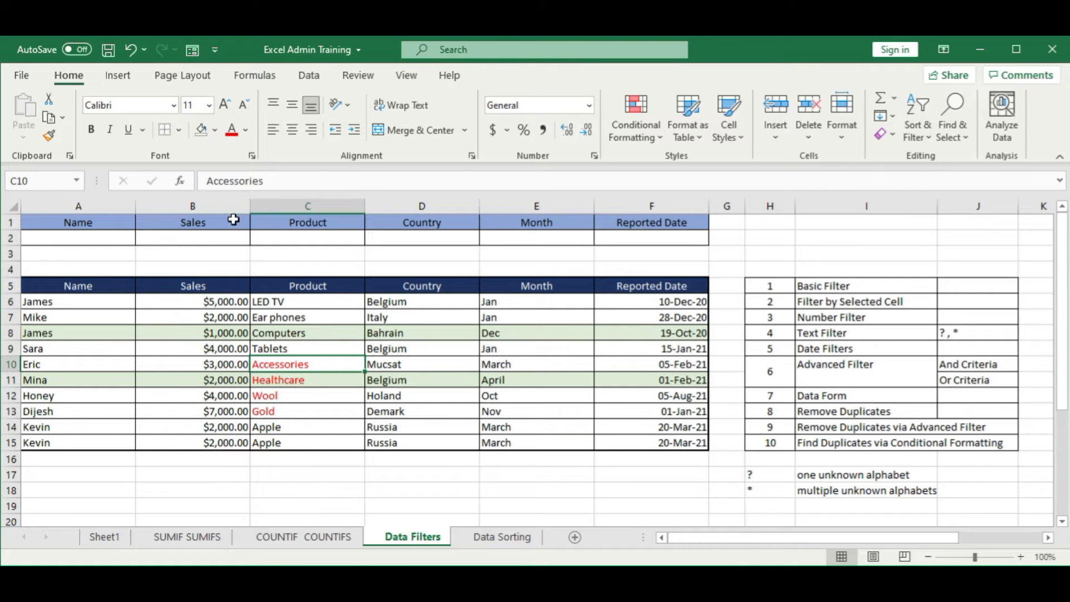
pyautogui.doubleClick(250, 205)
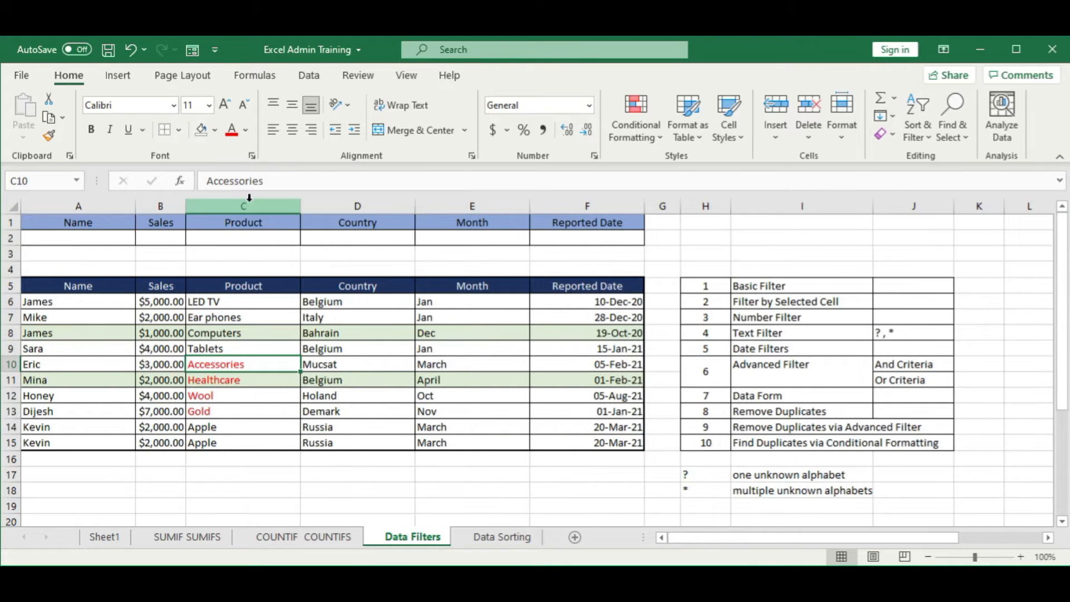
pyautogui.doubleClick(134, 204)
pyautogui.click(240, 317)
pyautogui.moveTo(58, 208); pyautogui.dragTo(181, 206)
pyautogui.click(368, 347)
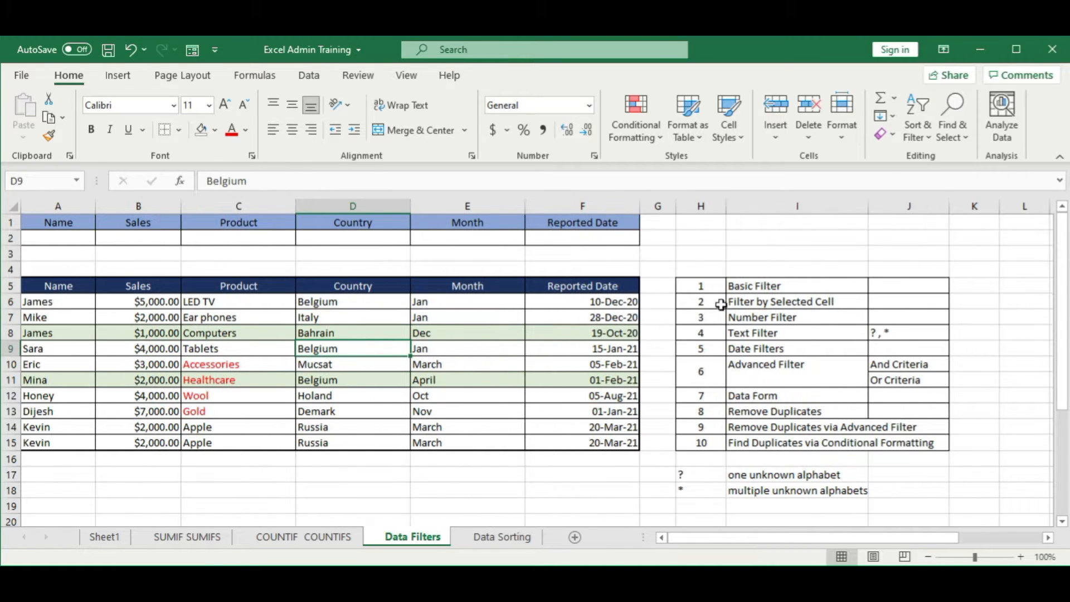
# Step: Widen column I so the longest filter topic name fits inside its cell
pyautogui.click(618, 446)
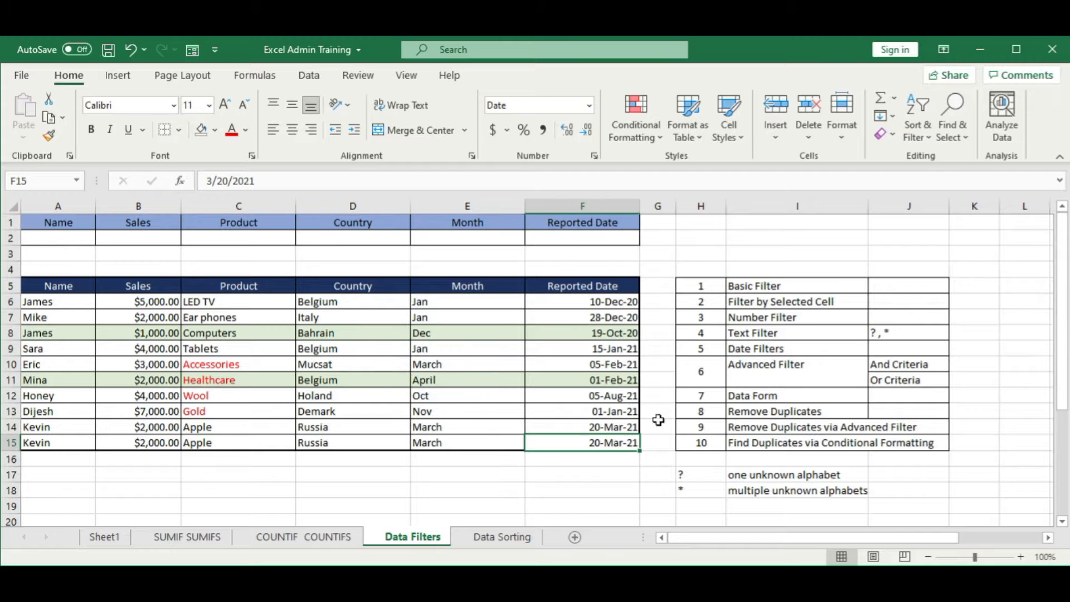
pyautogui.moveTo(707, 283); pyautogui.dragTo(782, 447)
pyautogui.click(902, 322)
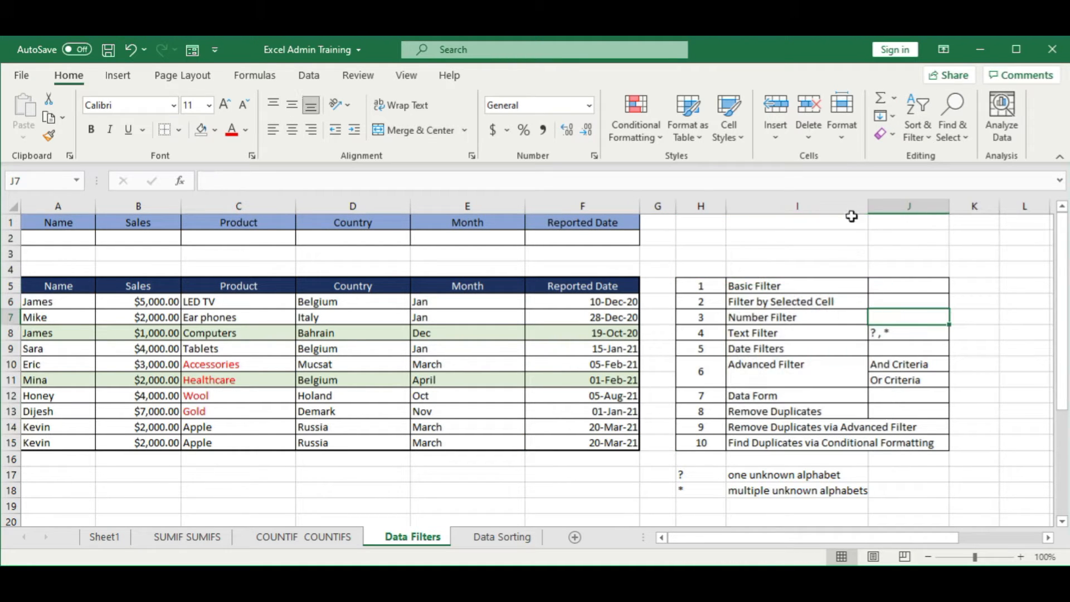
pyautogui.moveTo(867, 207); pyautogui.dragTo(943, 207)
pyautogui.click(878, 289)
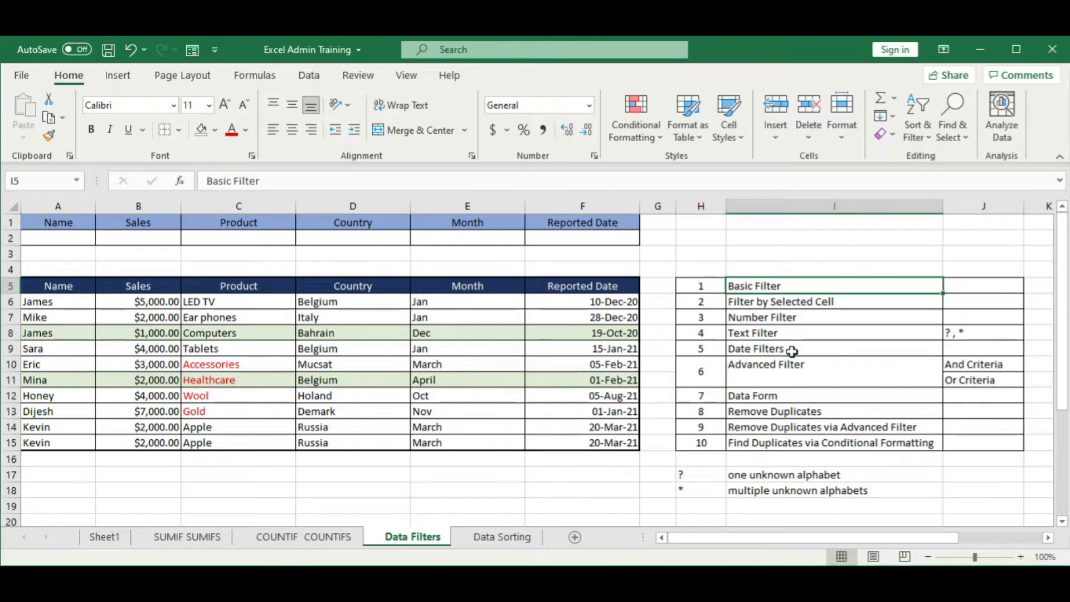
# Step: Fill the Basic Filter row of the filter topics list, H5:J5, with yellow
pyautogui.moveTo(716, 287); pyautogui.dragTo(950, 284)
pyautogui.click(215, 130)
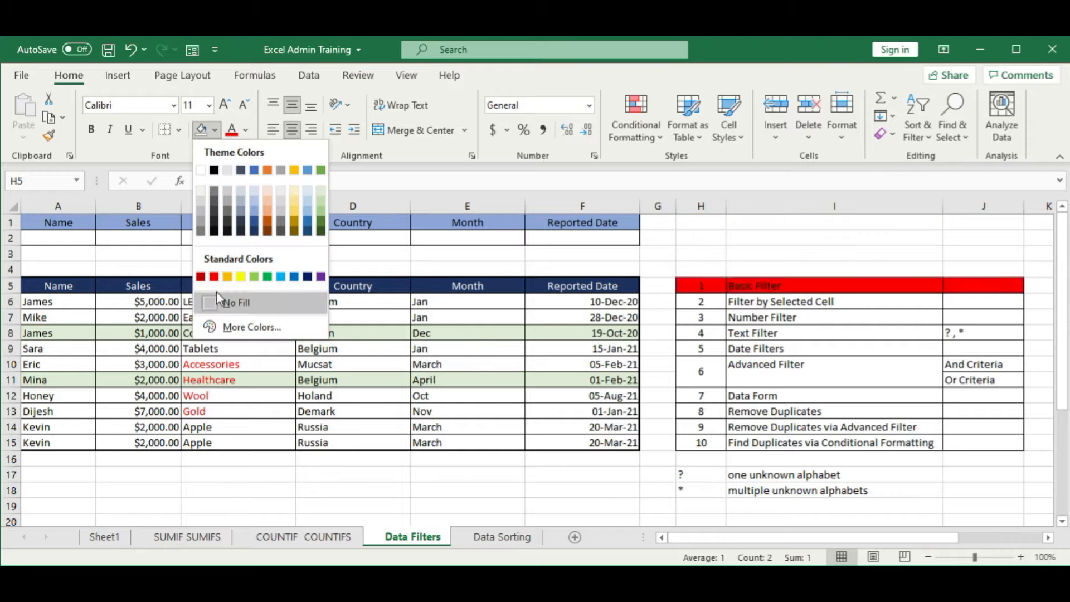
pyautogui.click(241, 277)
pyautogui.click(371, 381)
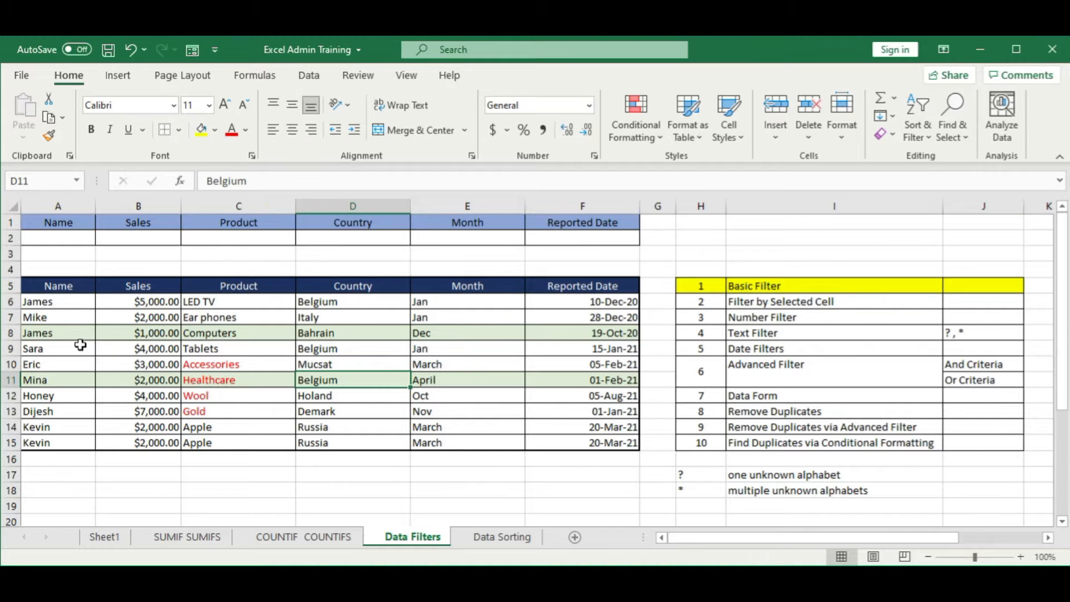
pyautogui.click(516, 376)
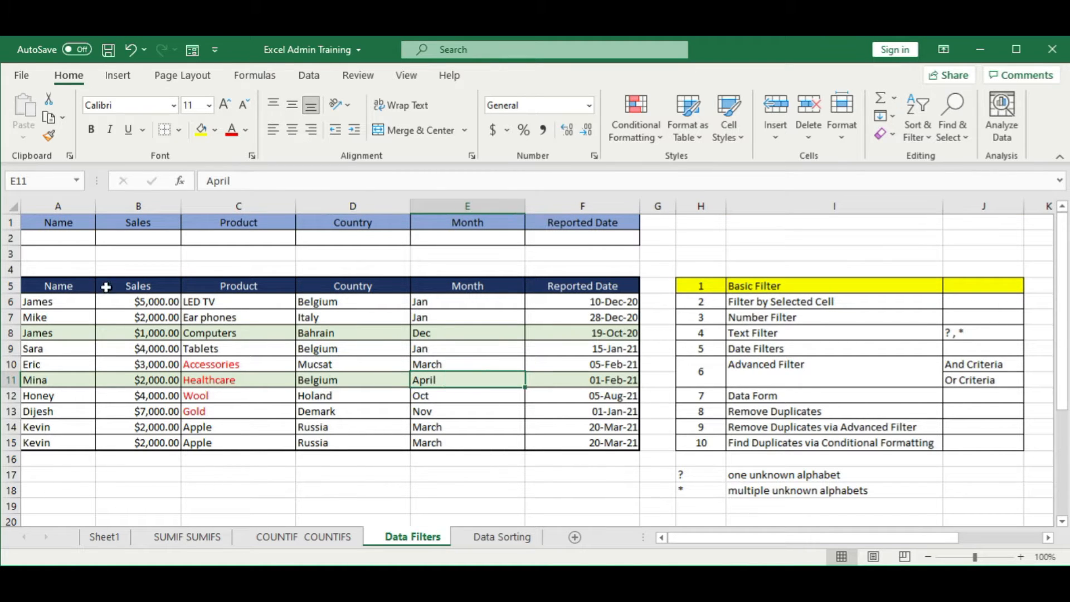
# Step: Turn on filtering for the sales table in A5:F15, including its header row
pyautogui.moveTo(75, 287); pyautogui.dragTo(578, 445)
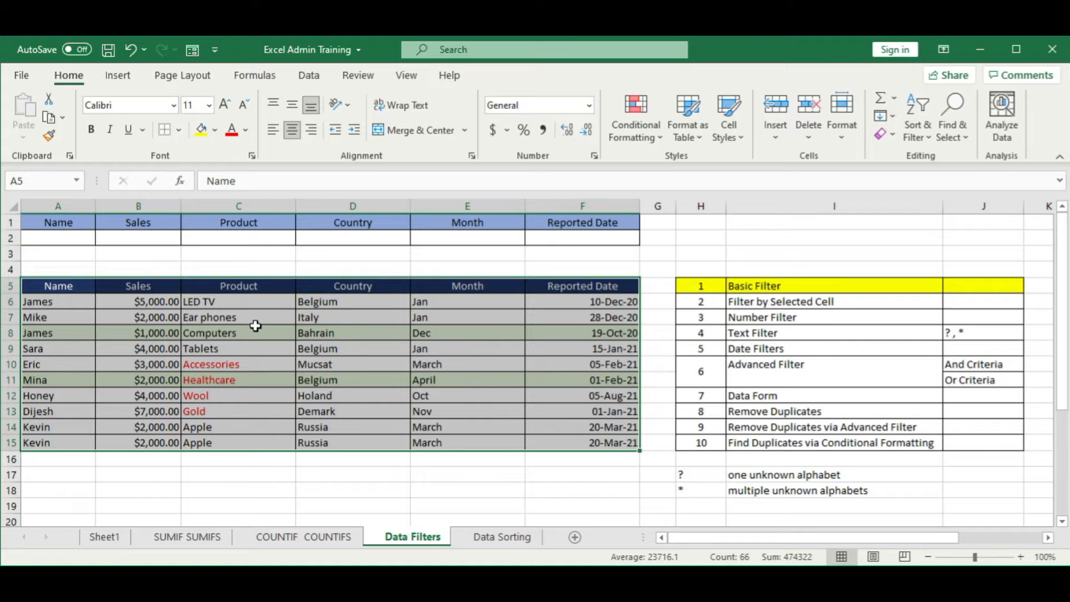
pyautogui.click(310, 76)
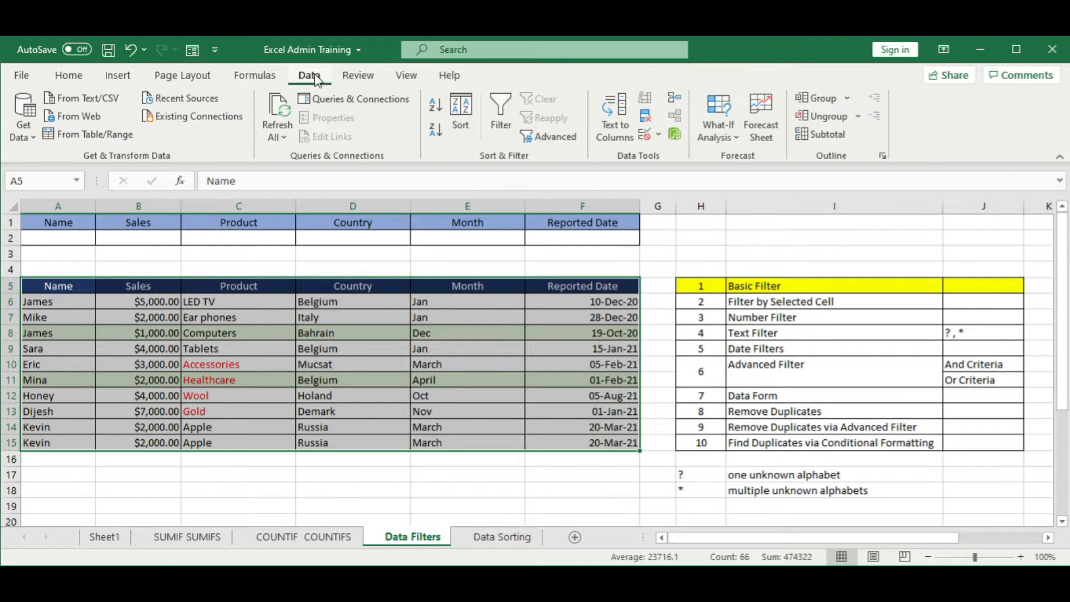
pyautogui.click(502, 109)
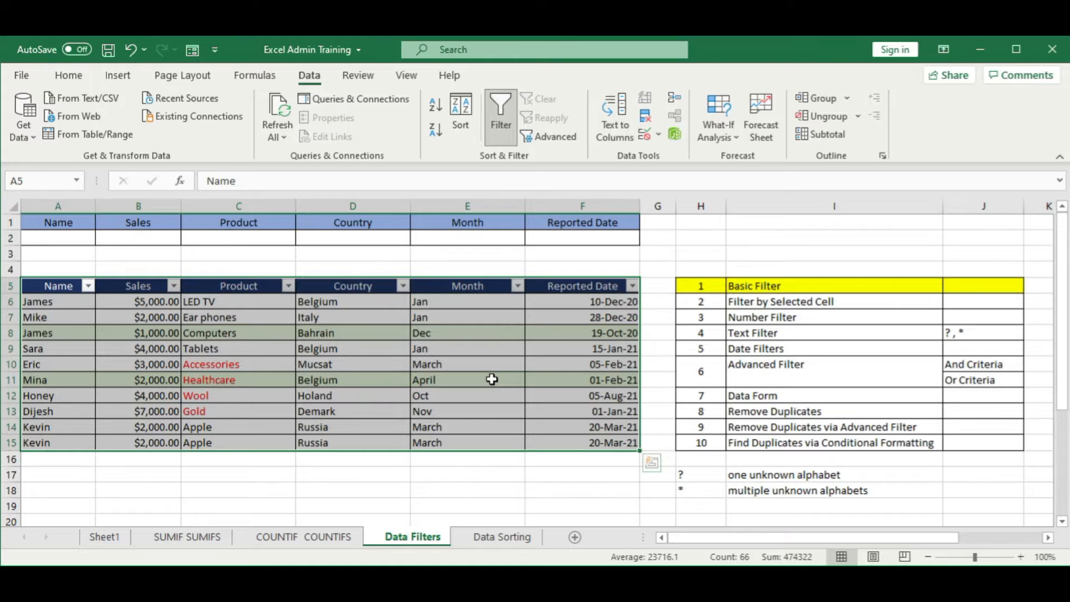
pyautogui.click(491, 379)
# Step: Check the filter options offered for the Name, Sales and Country columns without changing them
pyautogui.click(89, 286)
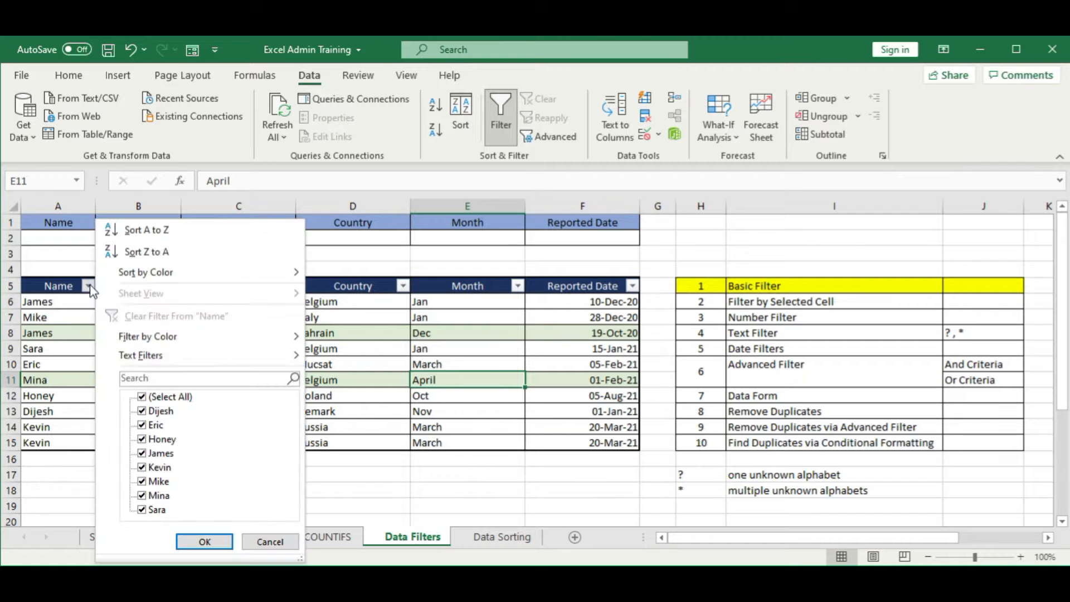
pyautogui.click(78, 313)
pyautogui.click(174, 286)
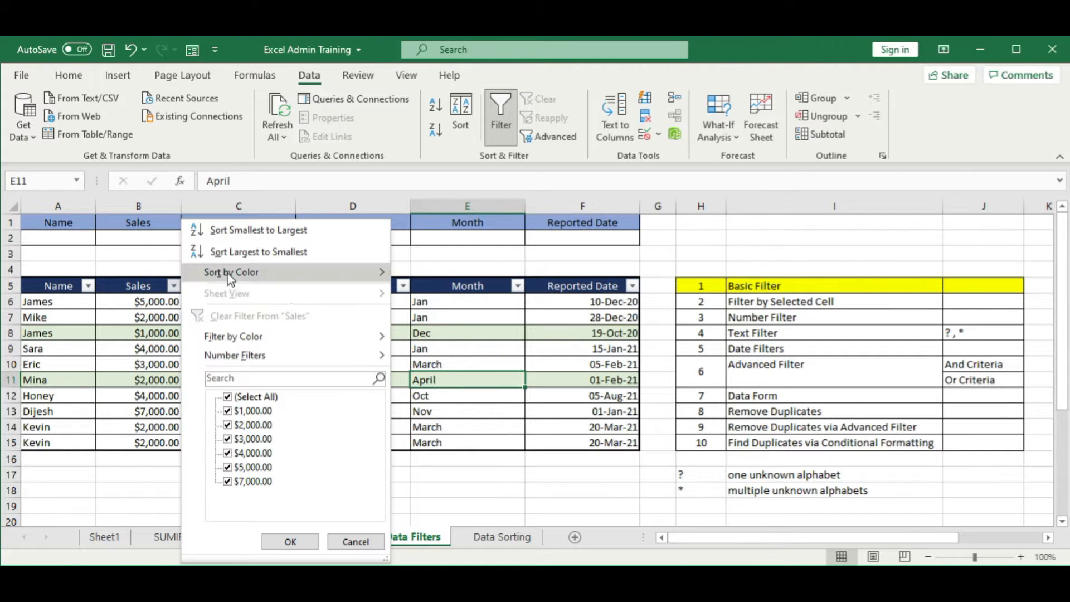
pyautogui.click(432, 309)
pyautogui.click(403, 286)
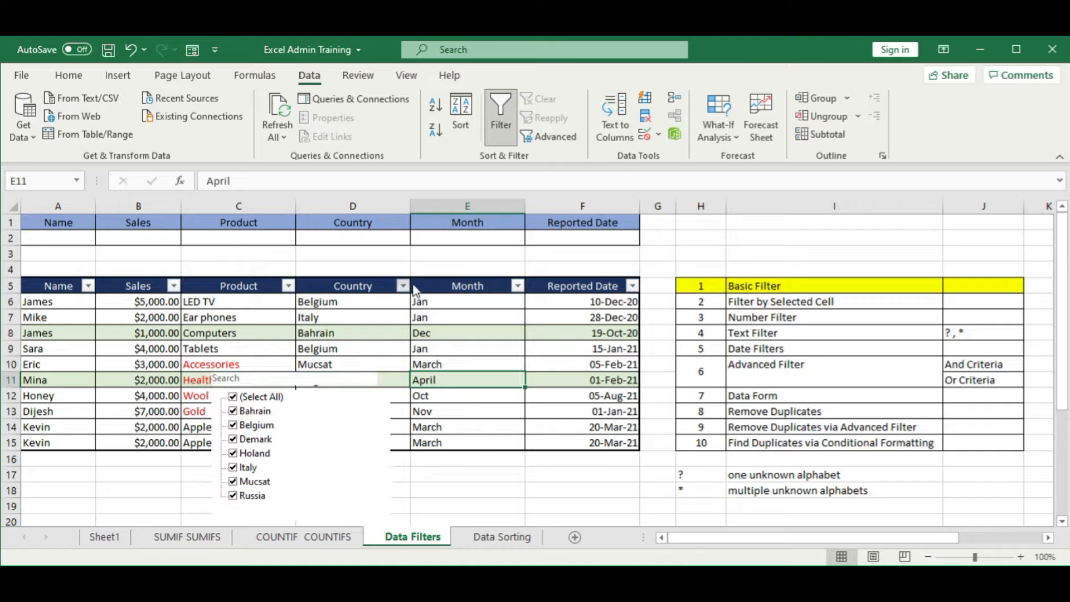
pyautogui.click(518, 286)
# Step: Filter the Month column to show only the Jan rows
pyautogui.click(519, 287)
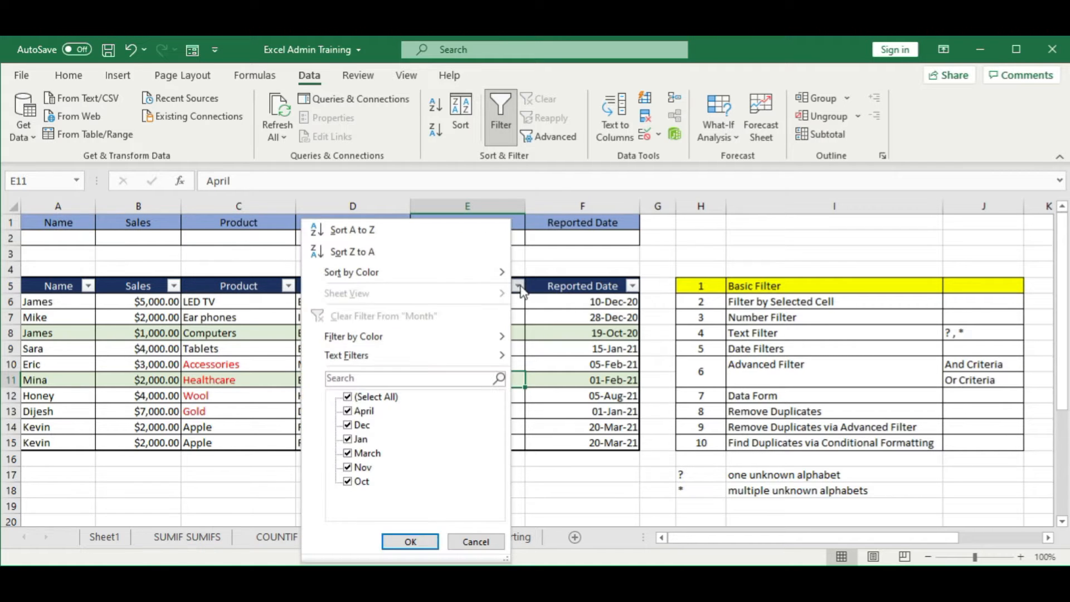
pyautogui.click(348, 397)
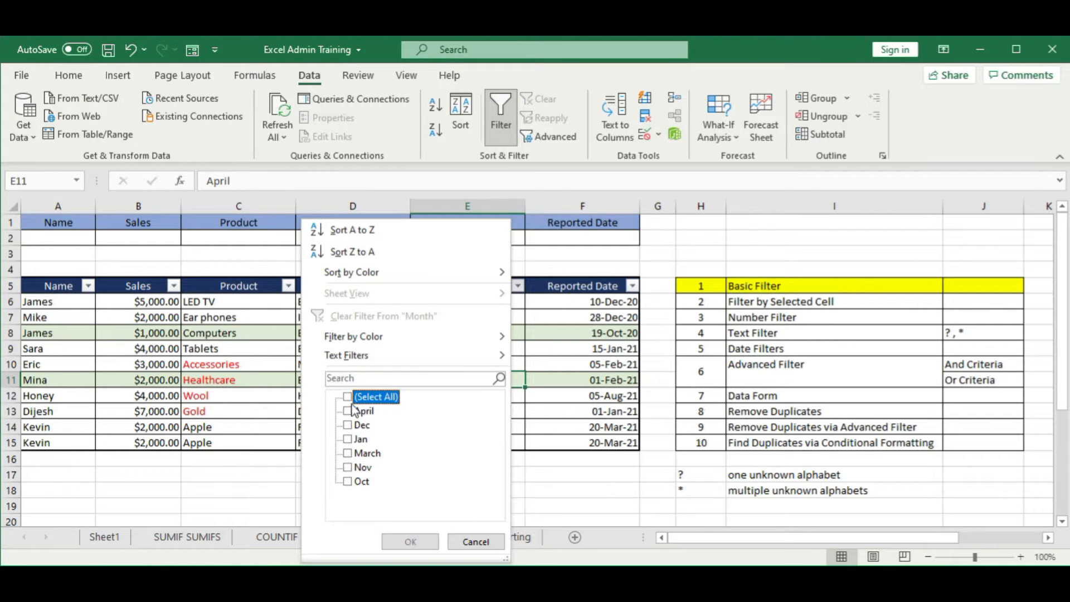
pyautogui.click(347, 439)
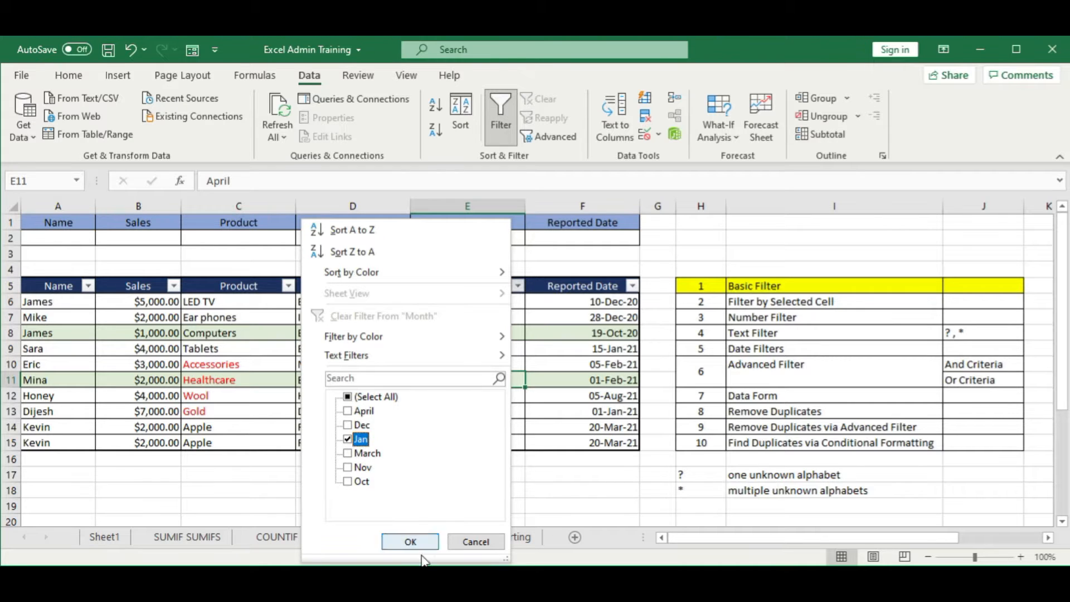
pyautogui.click(411, 542)
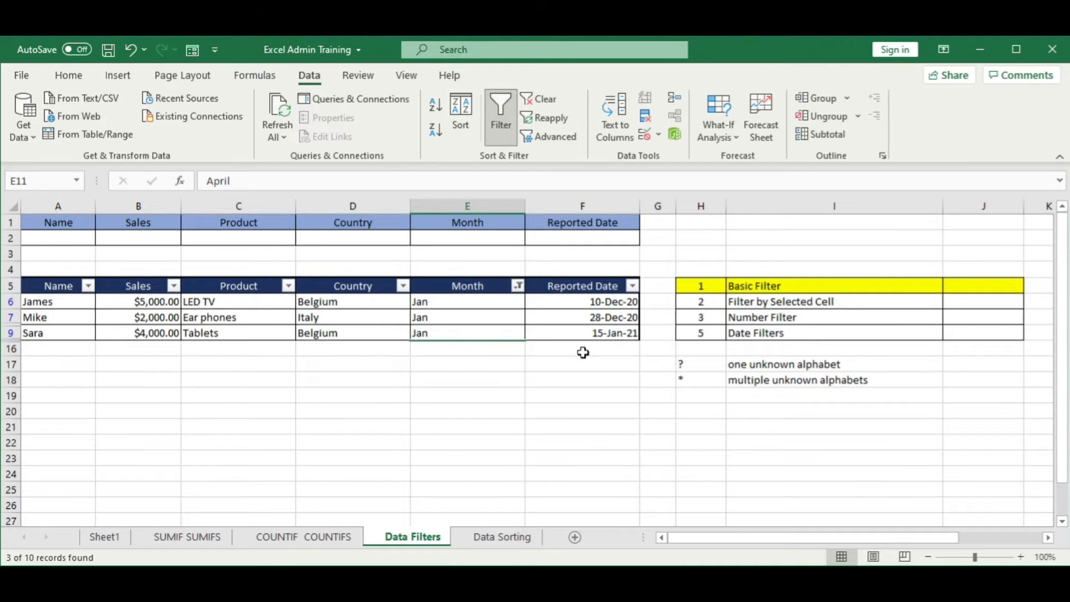
pyautogui.click(513, 427)
# Step: Reset the Month column filter to show all months
pyautogui.click(518, 286)
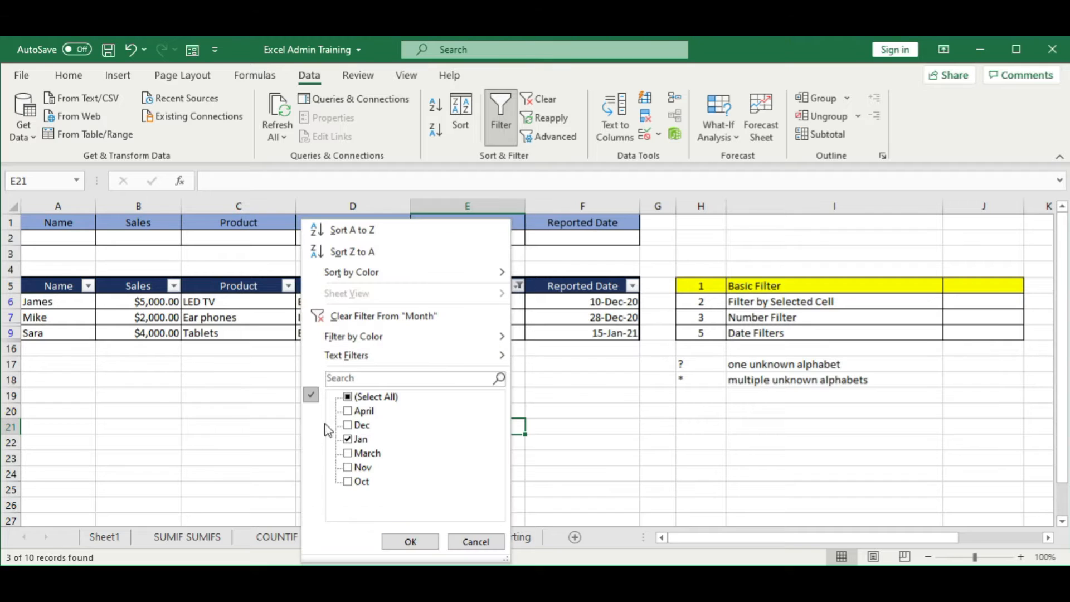
pyautogui.click(355, 396)
pyautogui.click(411, 542)
pyautogui.click(138, 333)
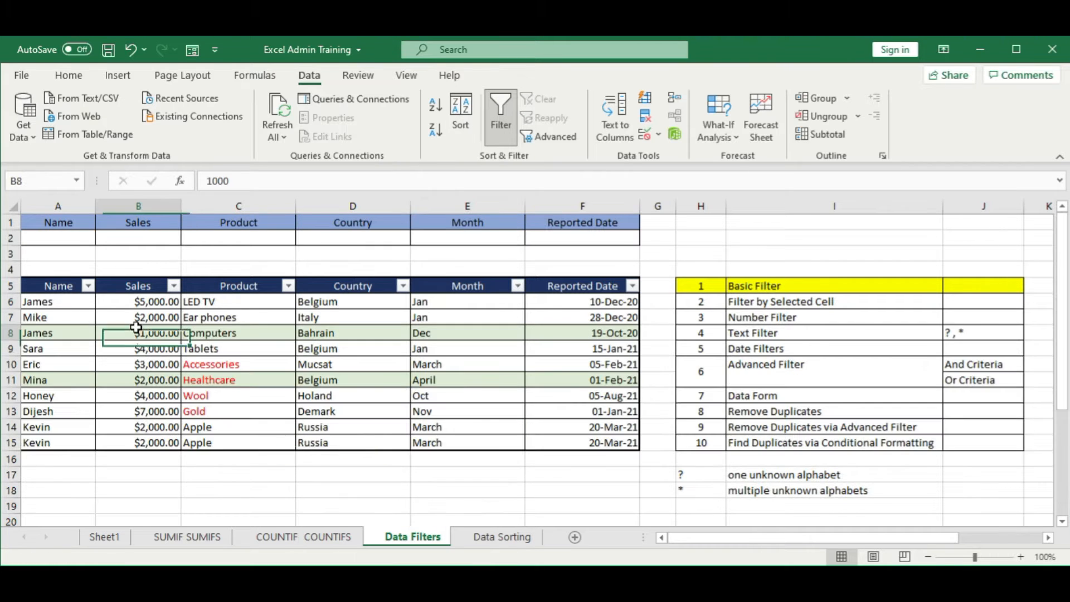
# Step: Filter the Name column to show only the person whose rows list Apple in Russia
pyautogui.moveTo(44, 286); pyautogui.dragTo(596, 442)
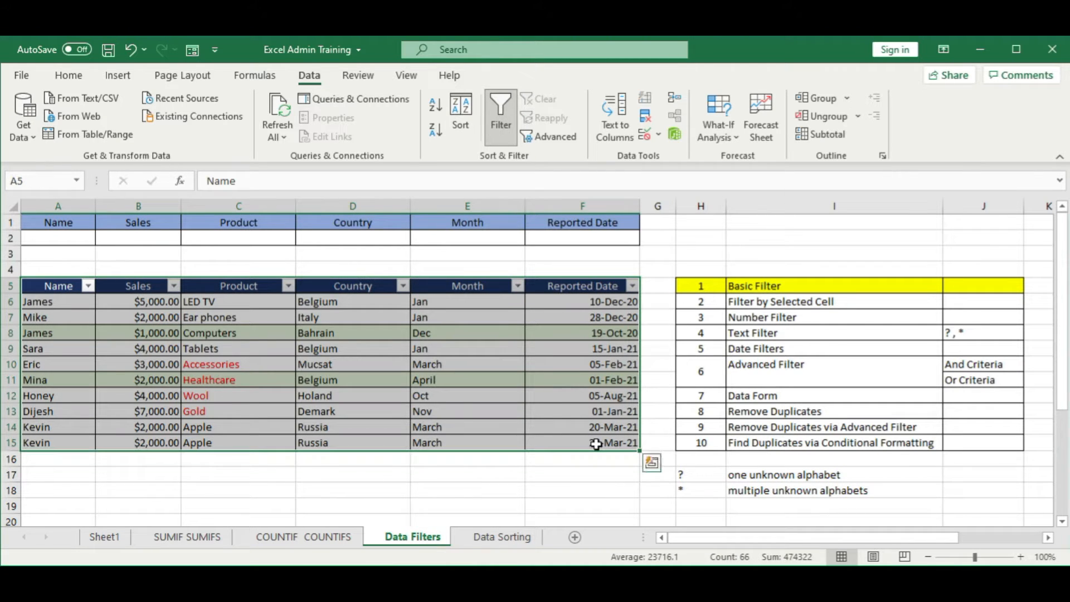
pyautogui.click(397, 365)
pyautogui.click(88, 286)
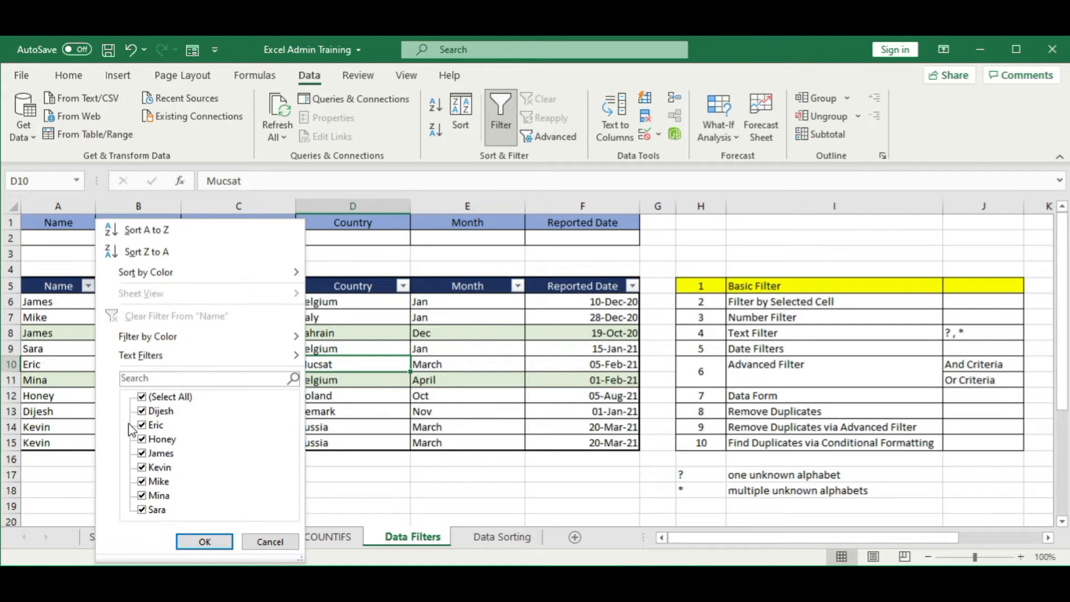
pyautogui.click(153, 397)
pyautogui.click(159, 467)
pyautogui.click(204, 542)
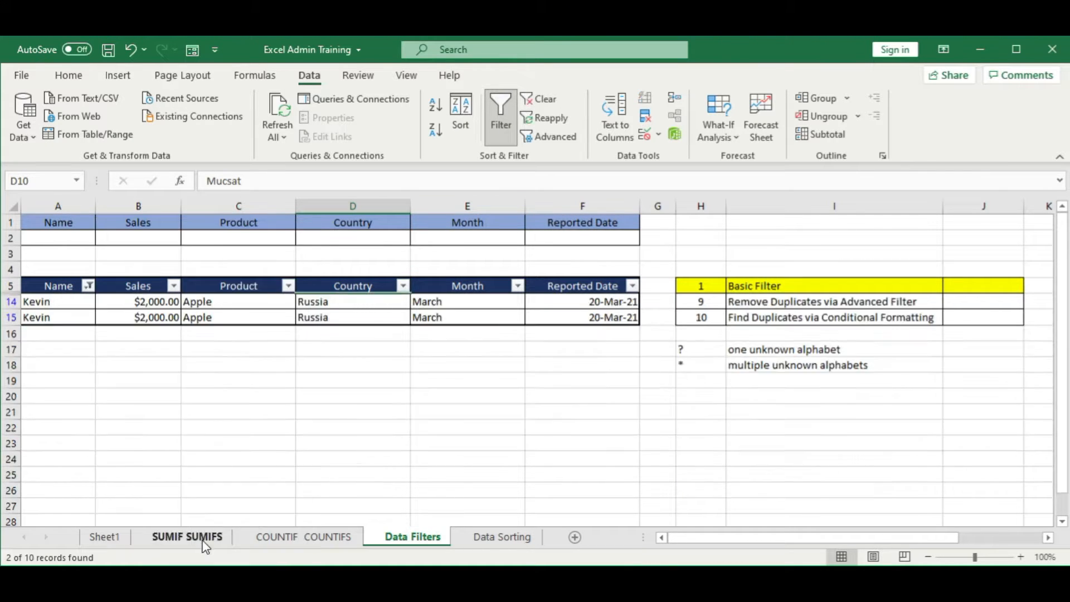
pyautogui.click(58, 381)
# Step: Reset the Name column filter to show every person's rows
pyautogui.click(88, 286)
pyautogui.click(153, 397)
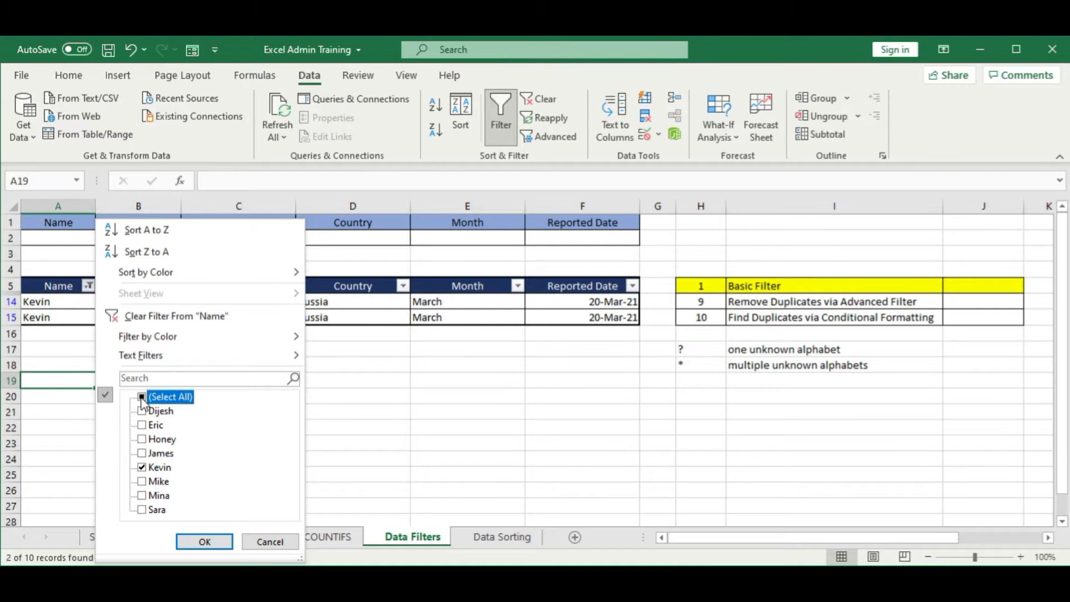
pyautogui.click(202, 542)
pyautogui.click(175, 396)
pyautogui.click(486, 364)
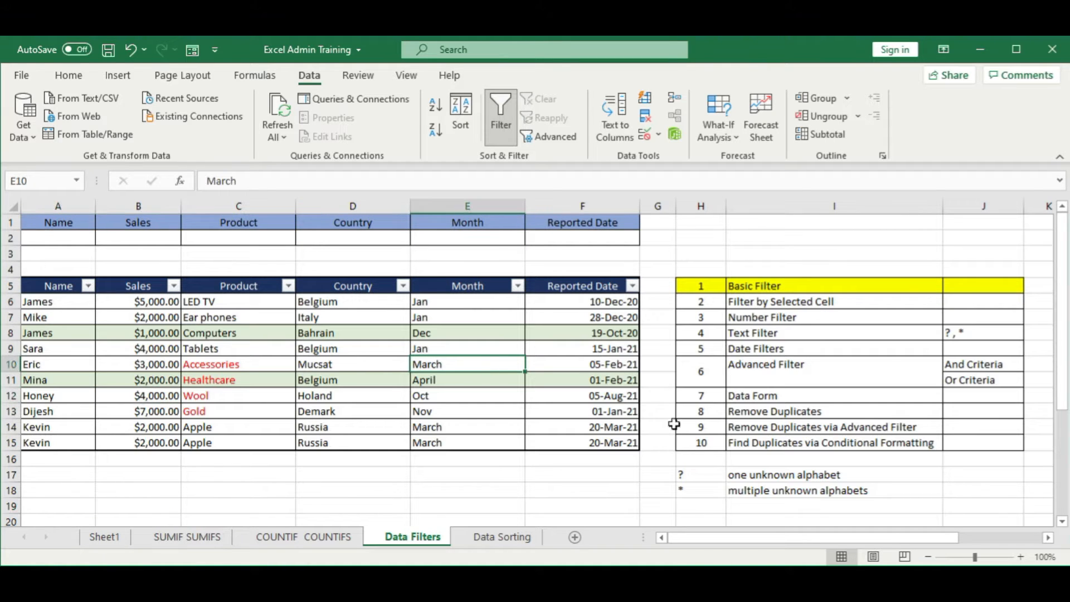
# Step: Filter the Reported Date column to show only dates in 2021
pyautogui.click(632, 286)
pyautogui.click(462, 396)
pyautogui.click(462, 411)
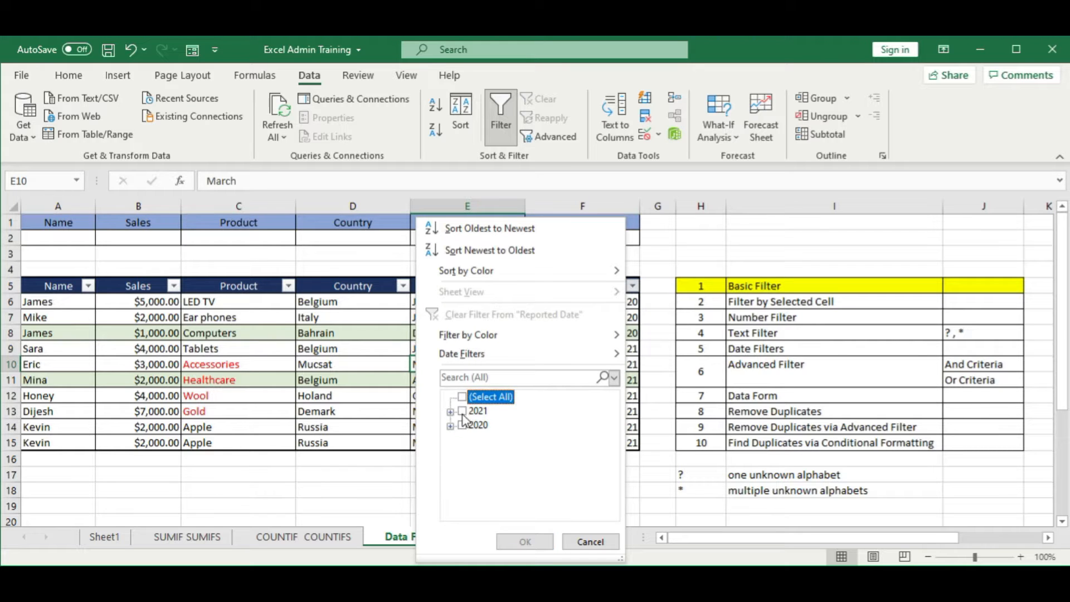
pyautogui.click(532, 542)
pyautogui.click(357, 412)
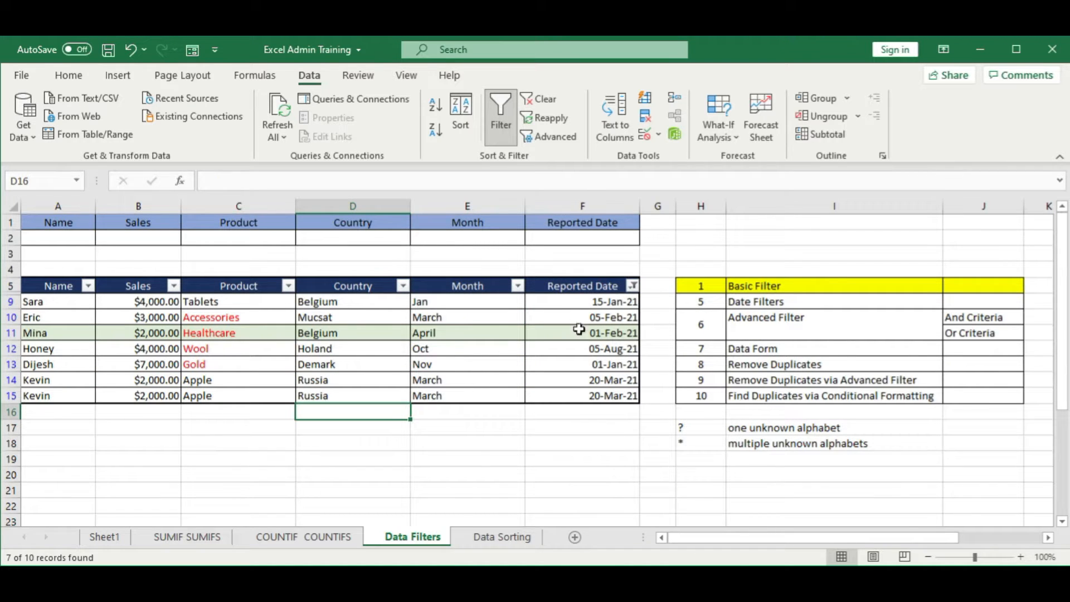
# Step: Reset the Reported Date column filter to show all dates
pyautogui.click(633, 286)
pyautogui.click(462, 398)
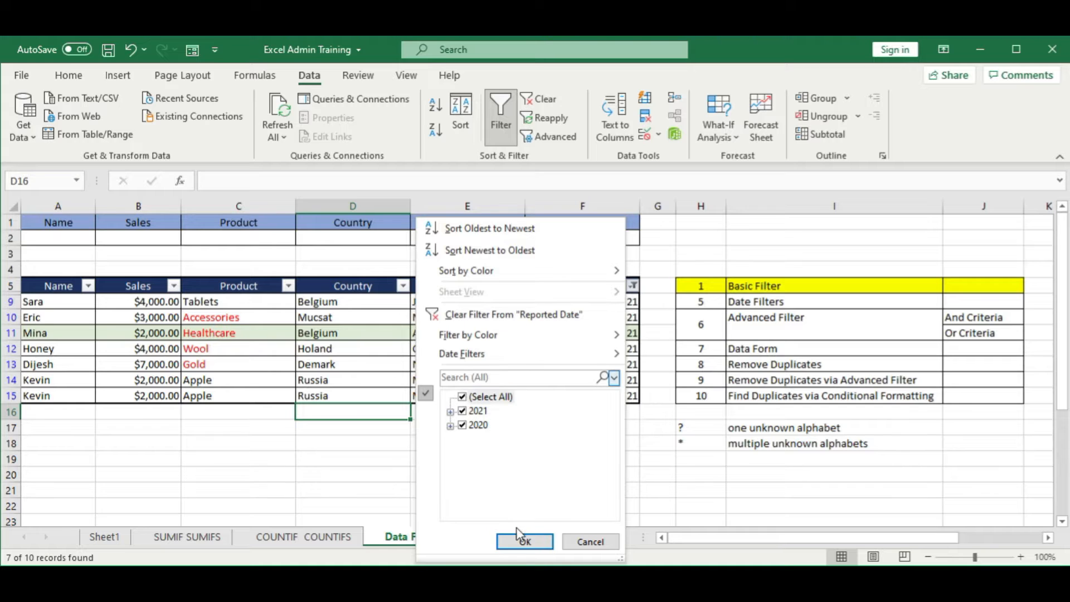
pyautogui.click(524, 541)
pyautogui.click(390, 396)
# Step: Change the fill of the Basic Filter row in the topic list (H5:J5) to light green
pyautogui.click(723, 286)
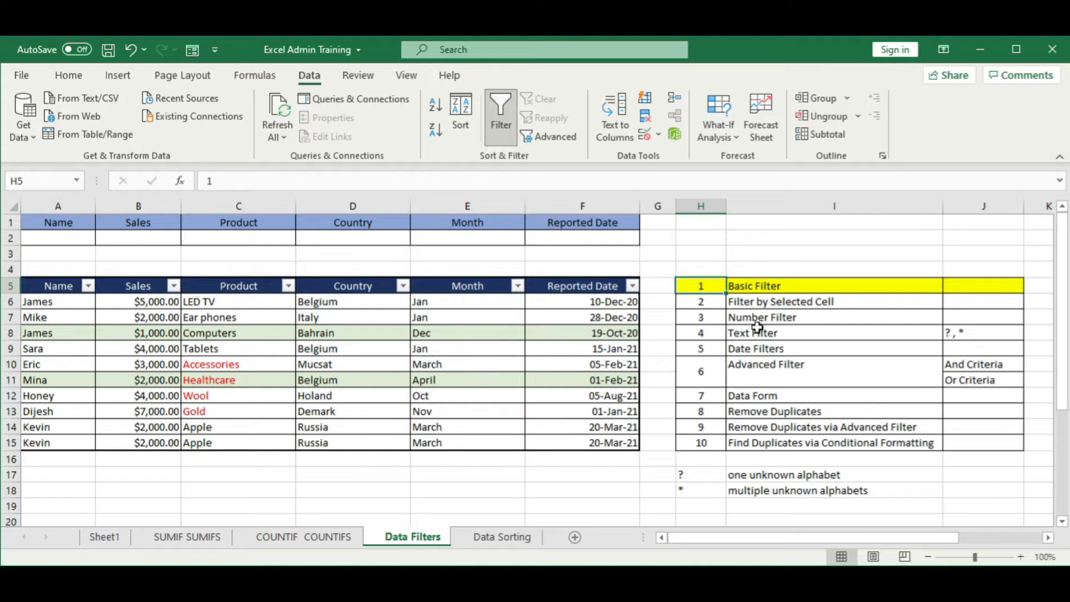
pyautogui.moveTo(700, 287); pyautogui.dragTo(964, 285)
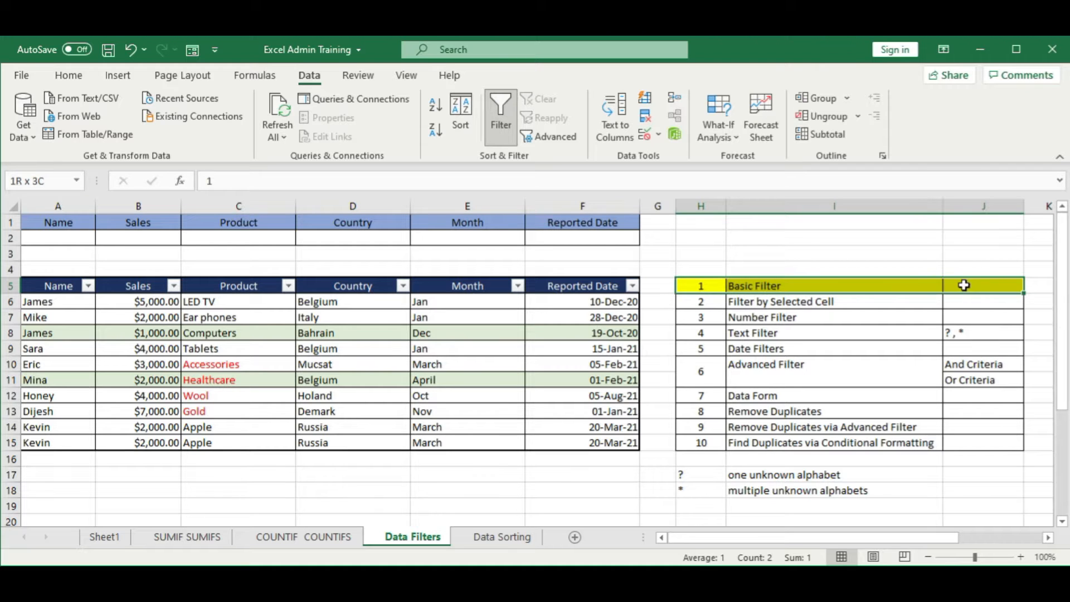
pyautogui.click(70, 76)
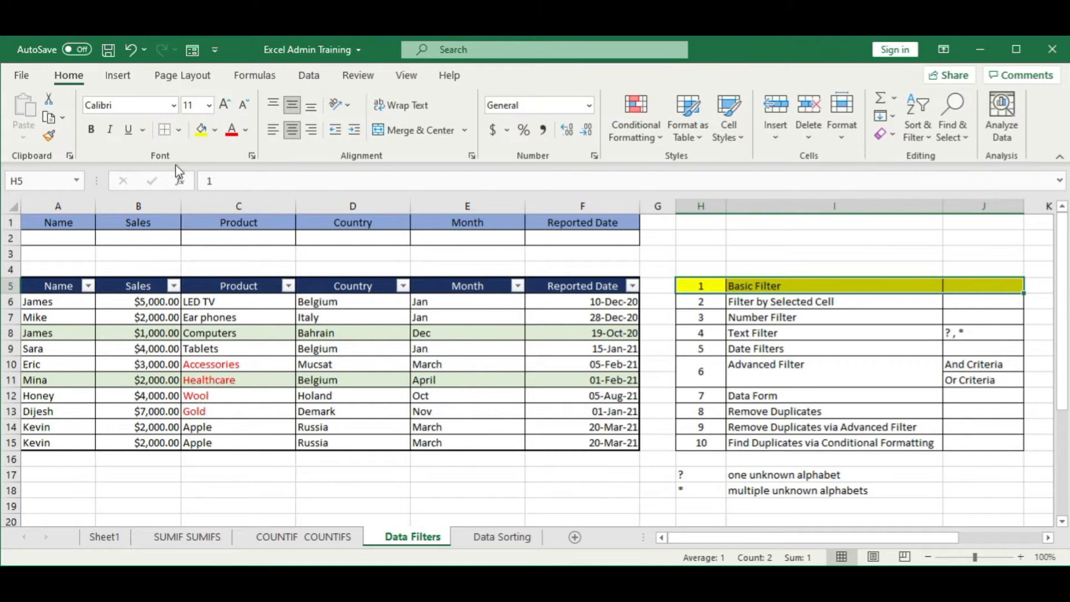
pyautogui.click(217, 131)
pyautogui.click(228, 301)
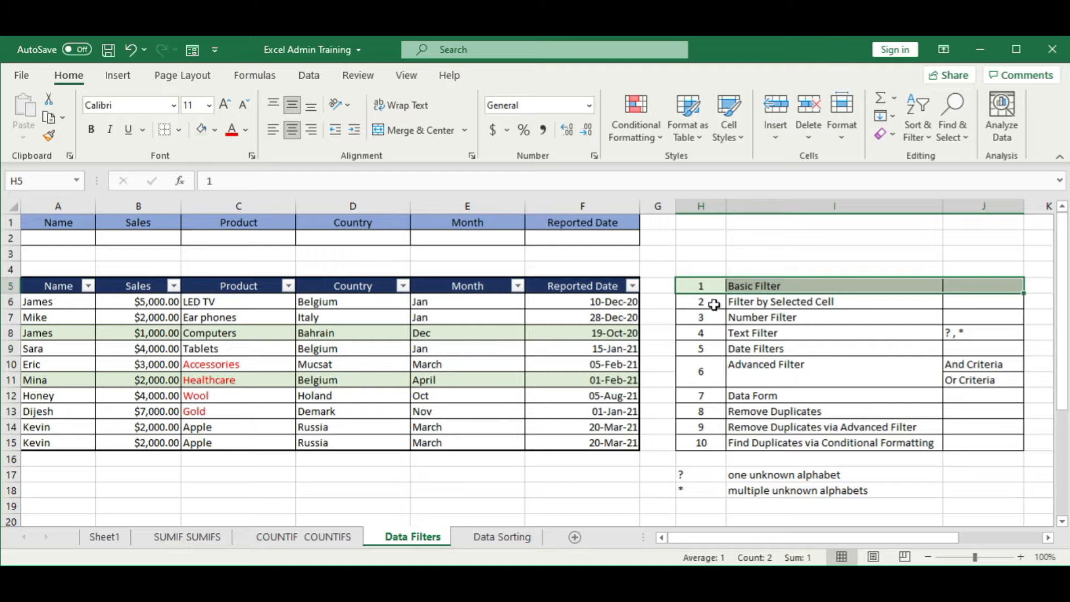
# Step: Highlight the Filter by Selected Cell row in the topic list (H6:J6) with a yellow fill
pyautogui.moveTo(714, 305); pyautogui.dragTo(946, 301)
pyautogui.click(216, 130)
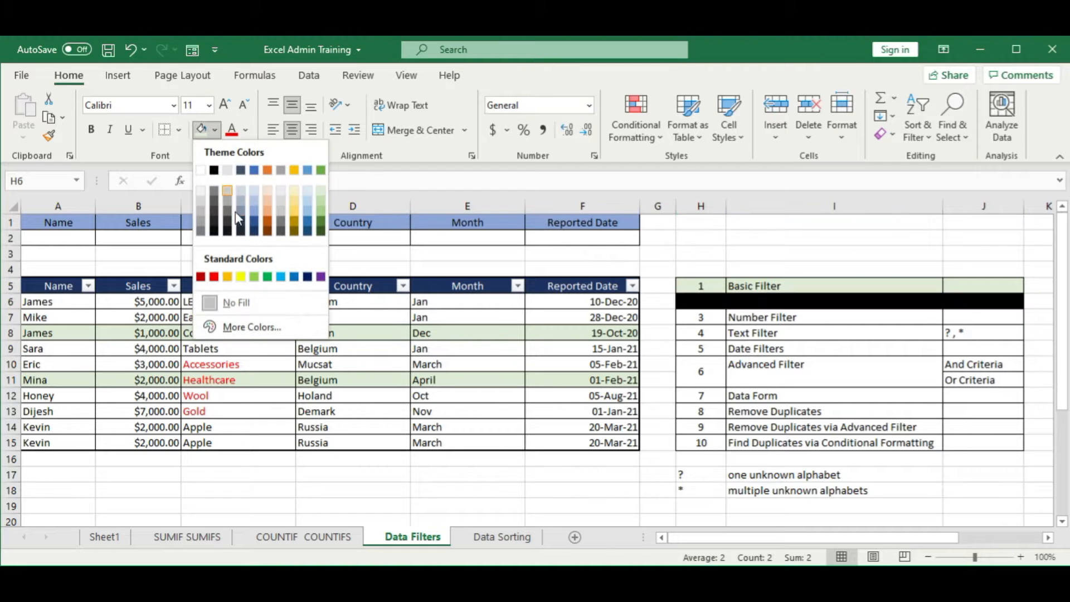
pyautogui.click(240, 276)
pyautogui.click(469, 428)
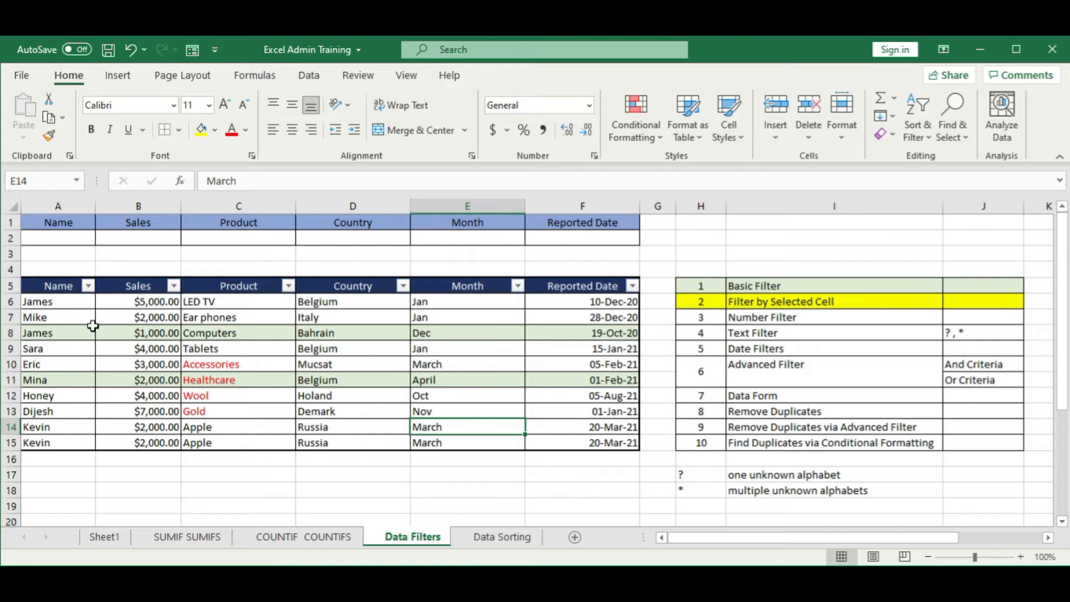
# Step: Turn off the column filters on the sales table in A5:F15
pyautogui.moveTo(57, 284); pyautogui.dragTo(559, 445)
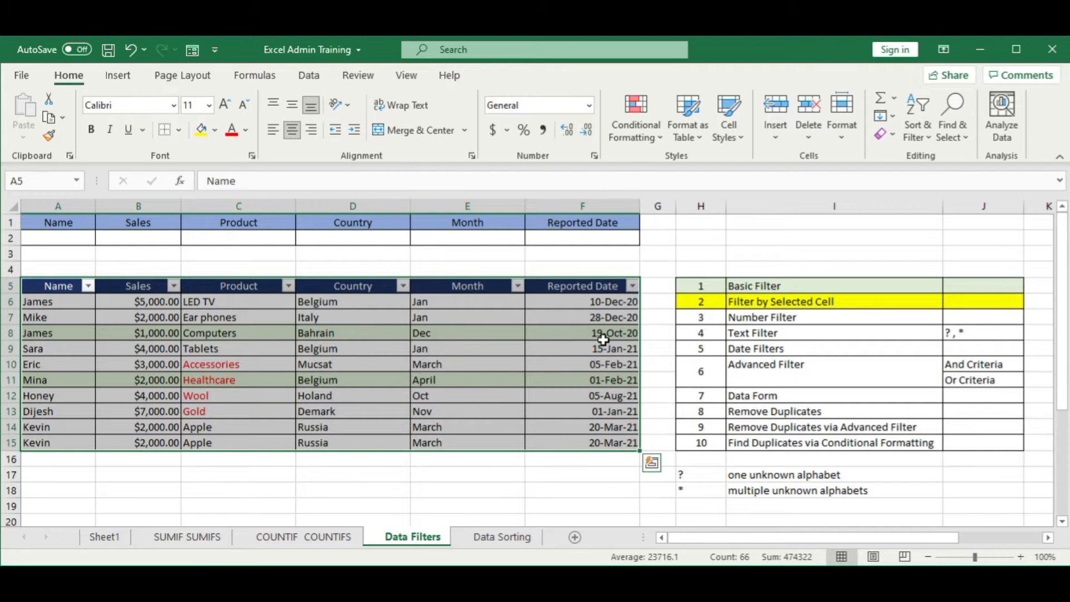
pyautogui.click(116, 80)
pyautogui.click(302, 78)
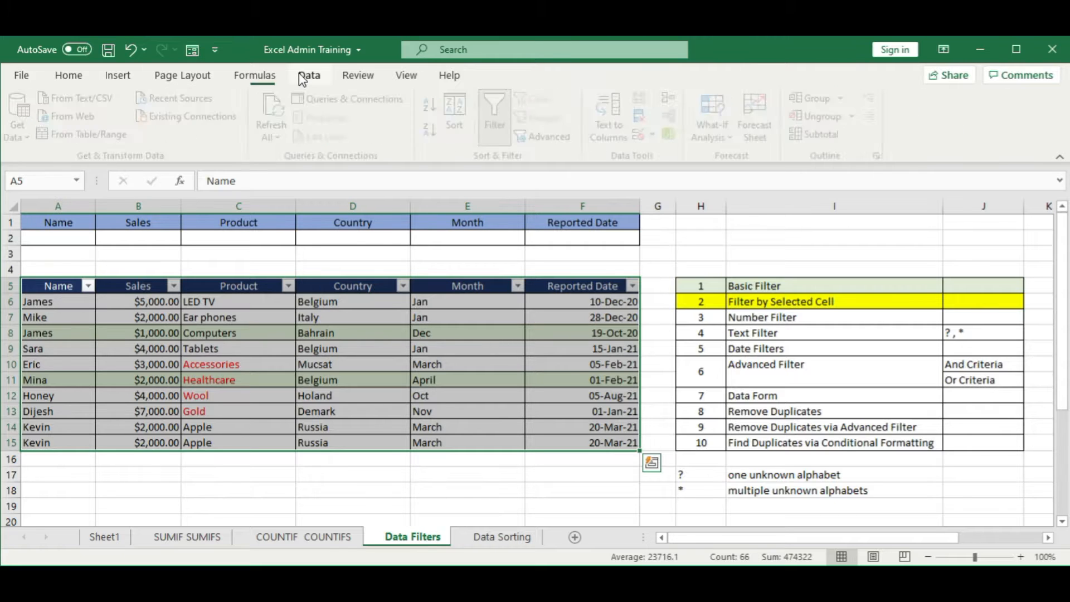
pyautogui.click(506, 112)
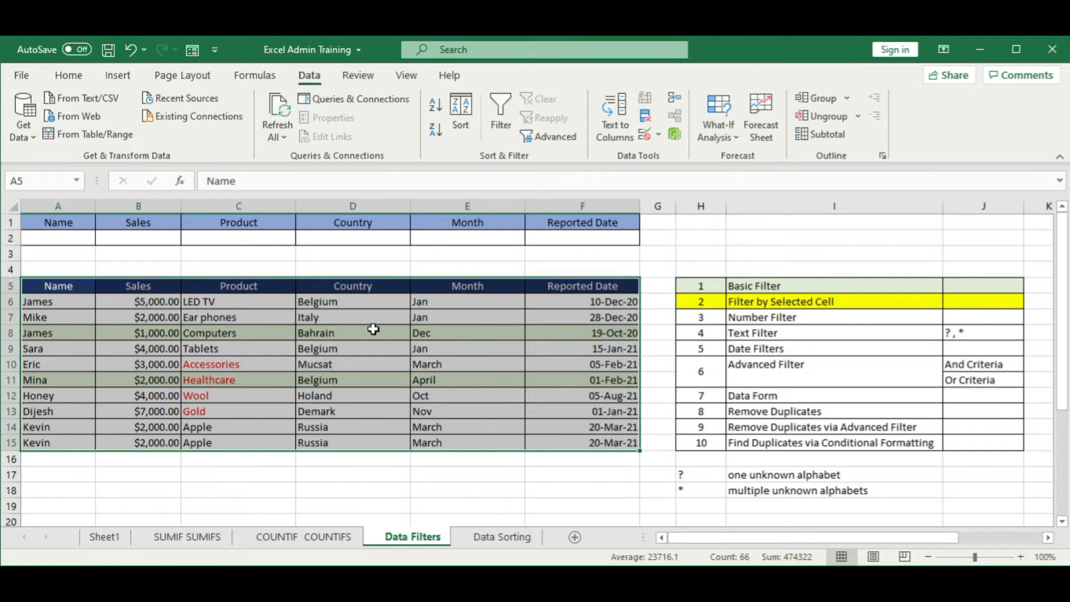
pyautogui.click(373, 330)
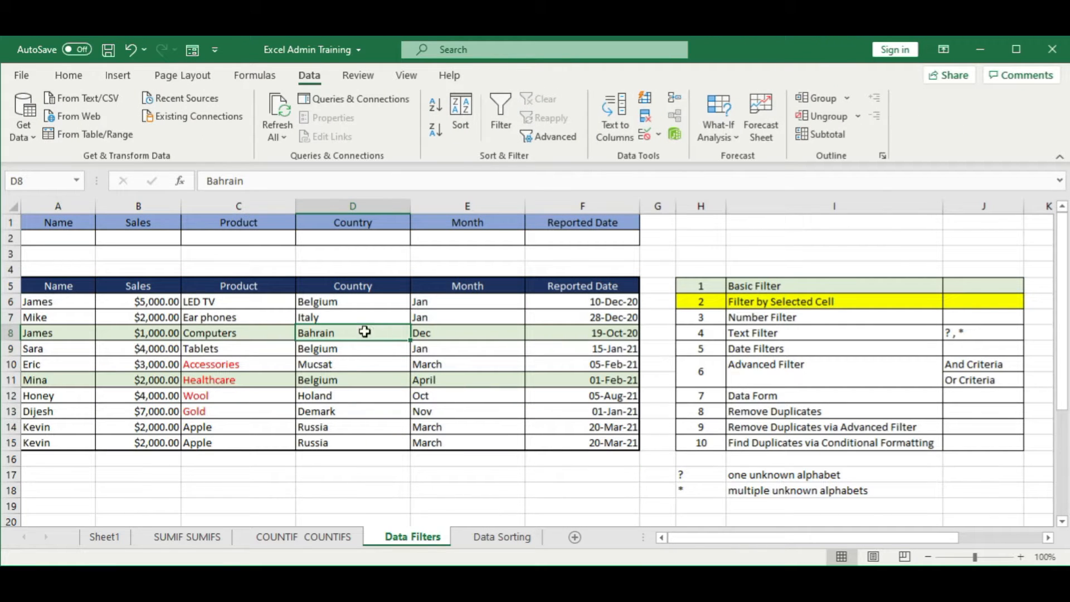
# Step: Filter the sales table by the value of the selected name in cell A14
pyautogui.click(270, 363)
pyautogui.click(134, 438)
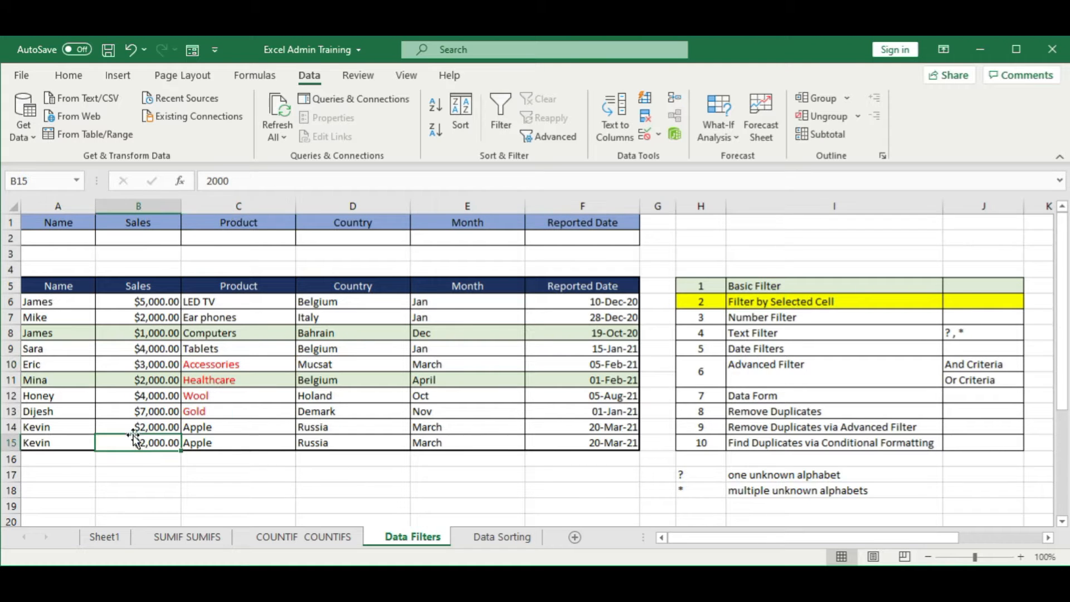
pyautogui.rightClick(65, 431)
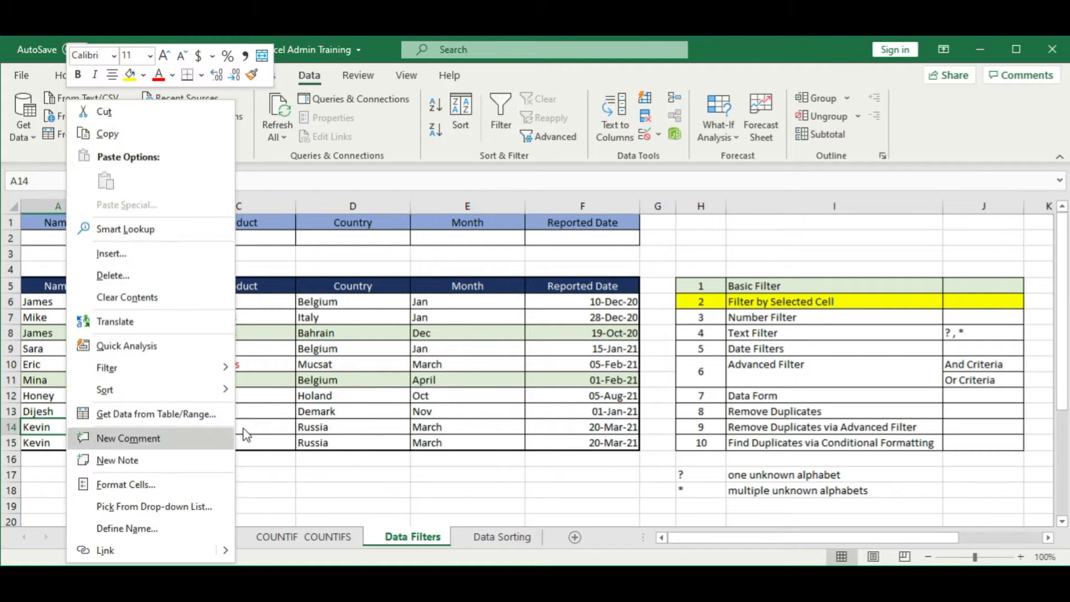
pyautogui.press('Escape')
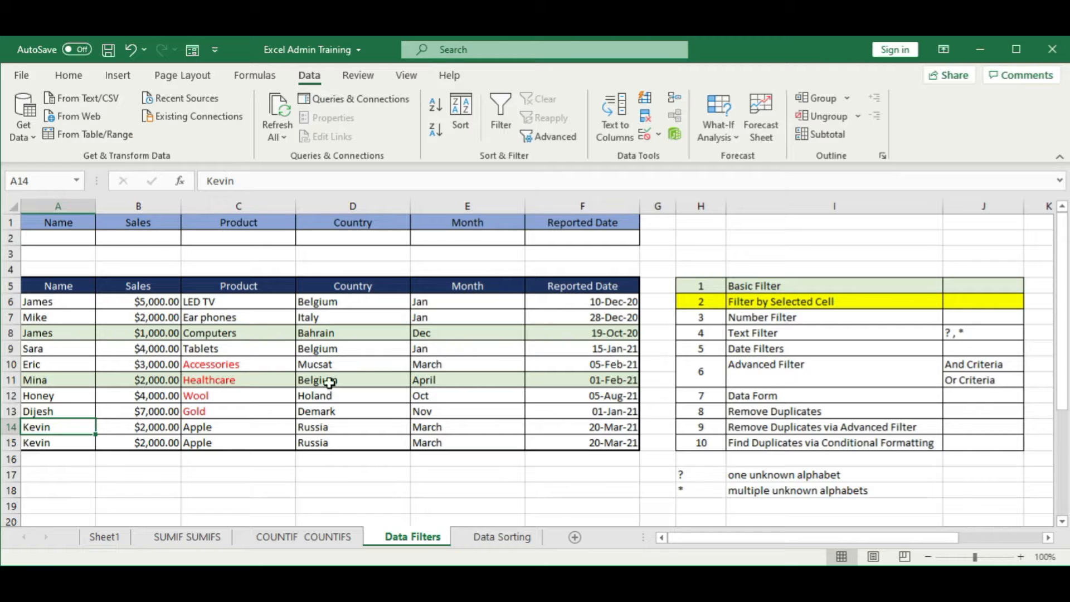
pyautogui.rightClick(67, 426)
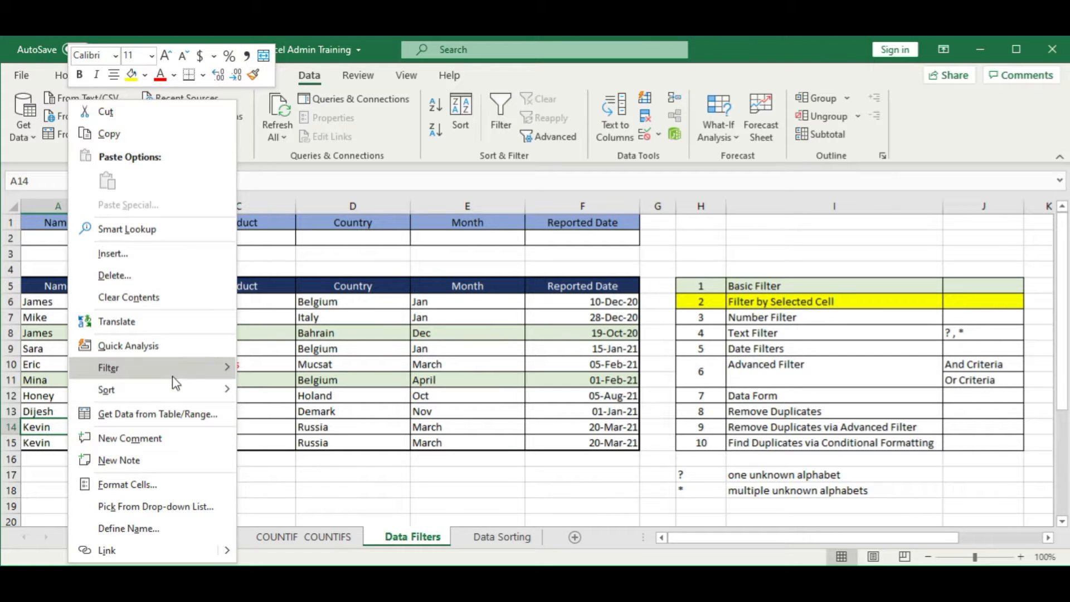
pyautogui.moveTo(180, 372)
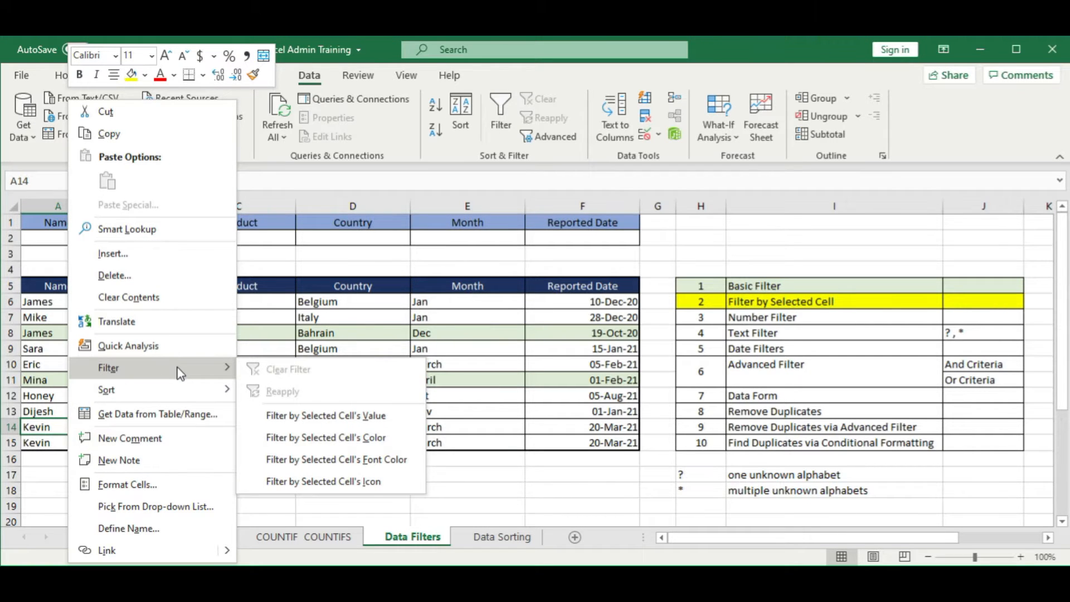
pyautogui.click(393, 420)
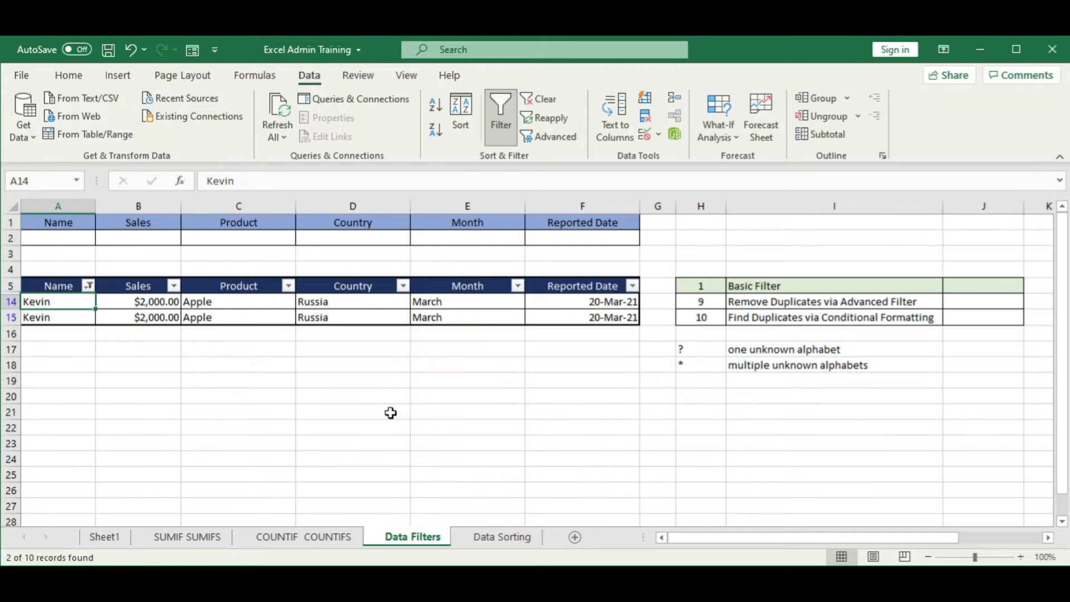
pyautogui.click(211, 423)
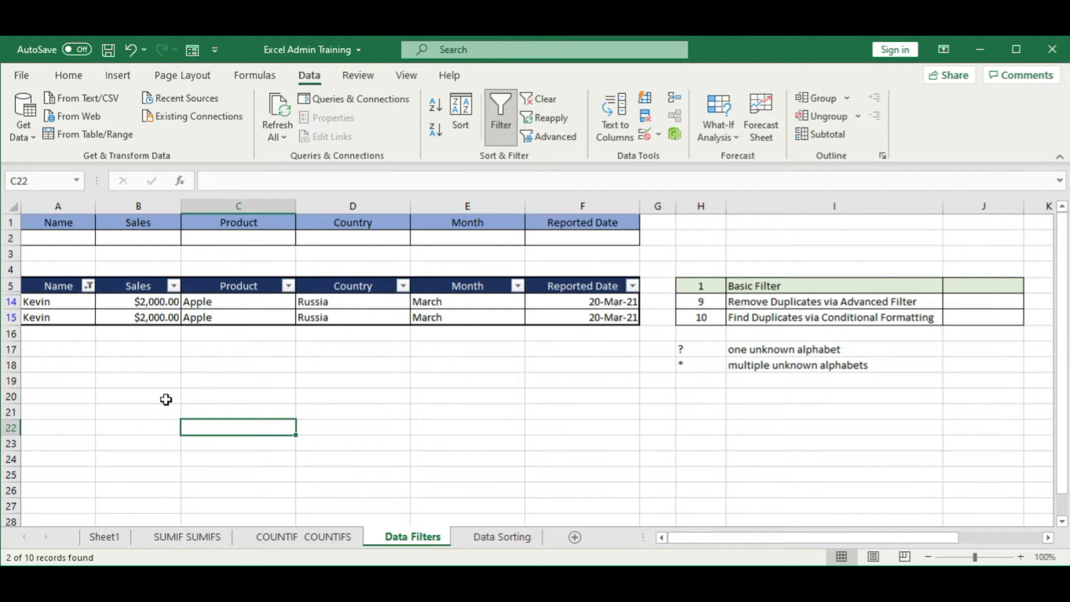
# Step: Select all names in the Name column filter to restore every row
pyautogui.click(89, 287)
pyautogui.click(143, 397)
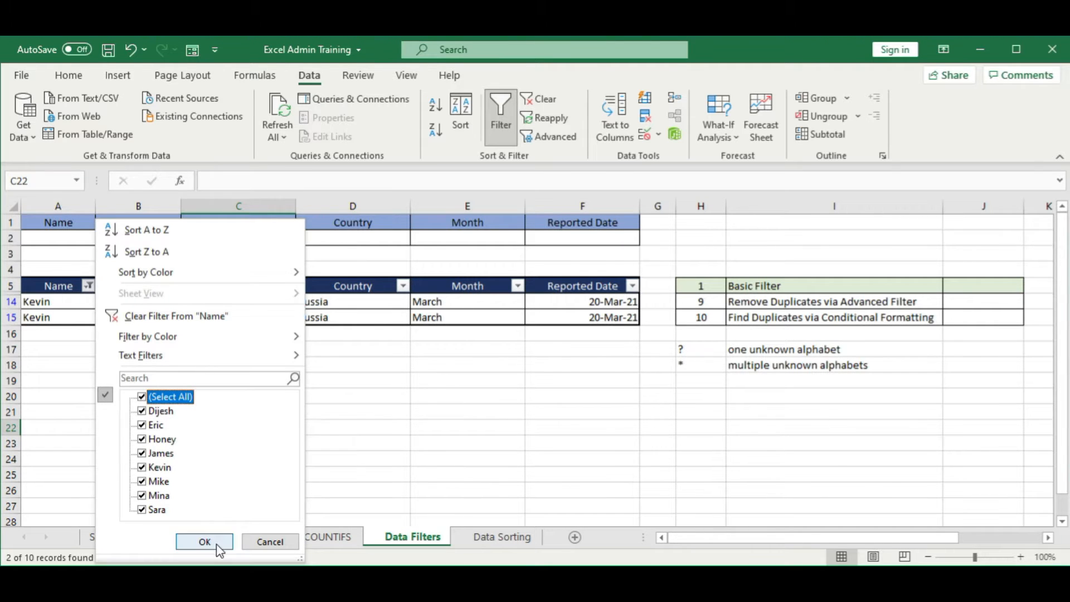
pyautogui.click(205, 542)
pyautogui.click(85, 365)
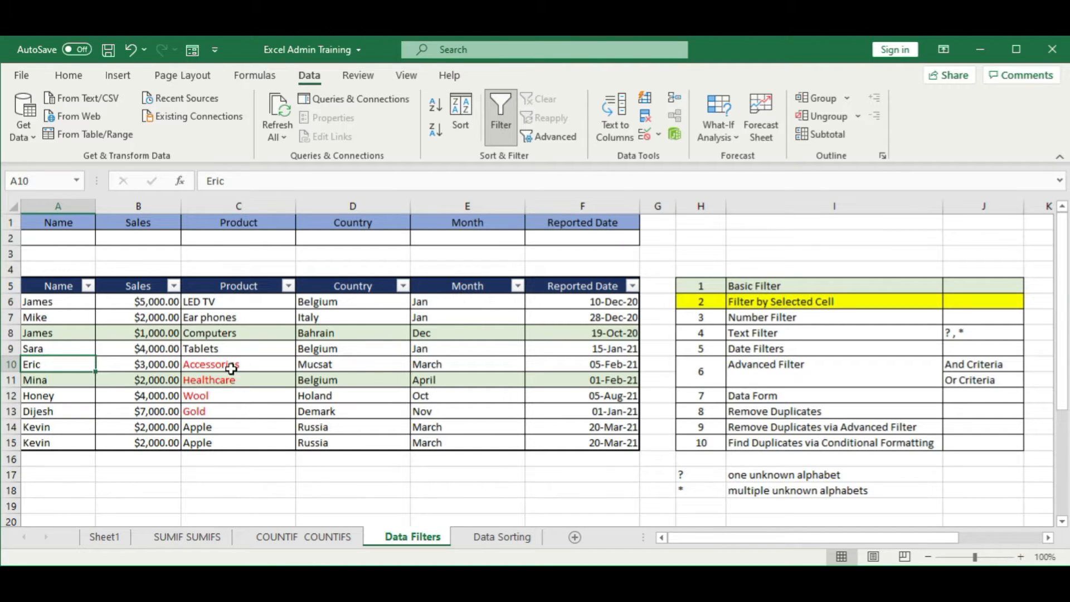
# Step: Review the filter-by-selected-cell options available for the Healthcare product cell
pyautogui.rightClick(226, 385)
pyautogui.click(214, 379)
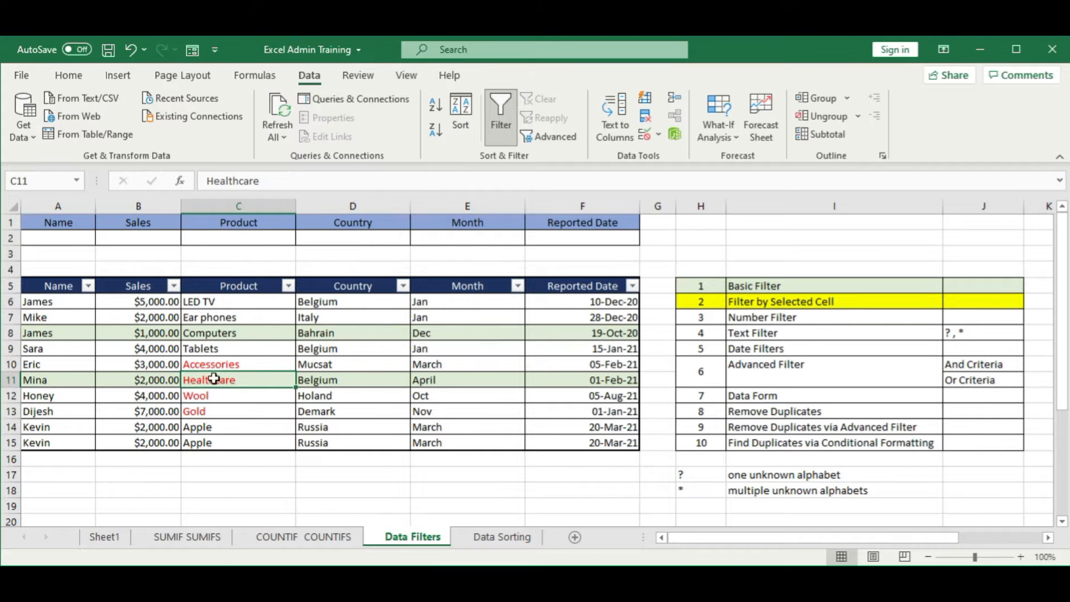
pyautogui.rightClick(249, 377)
pyautogui.moveTo(367, 370)
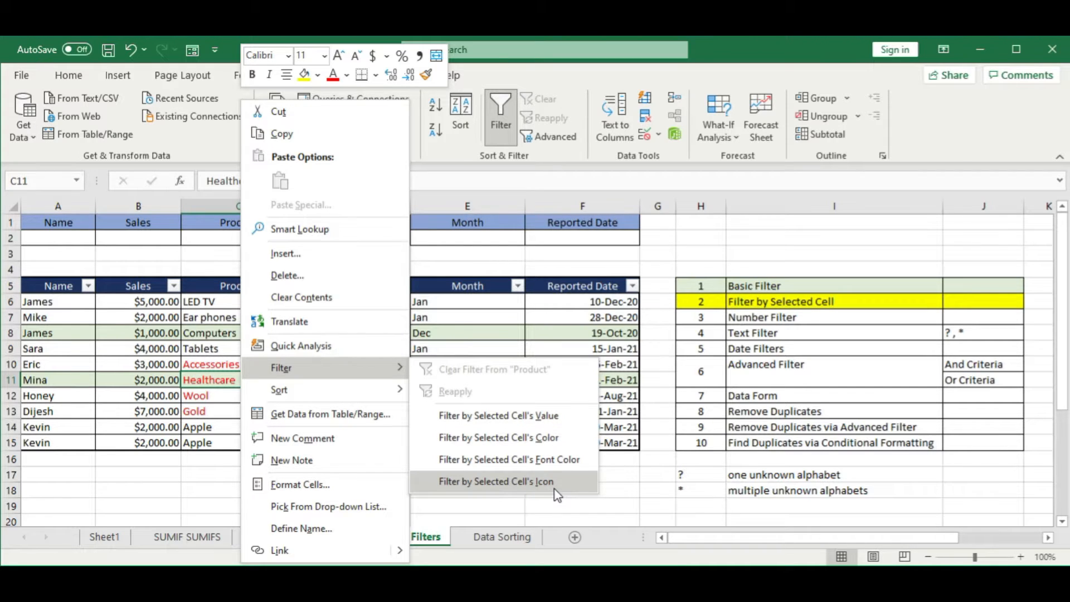
pyautogui.click(212, 418)
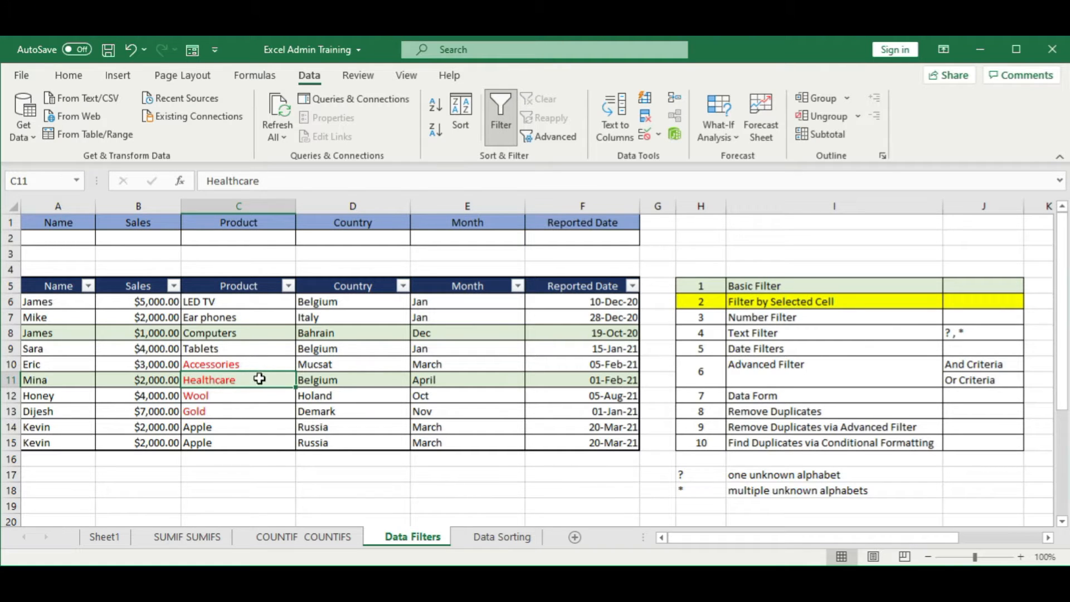
pyautogui.rightClick(277, 385)
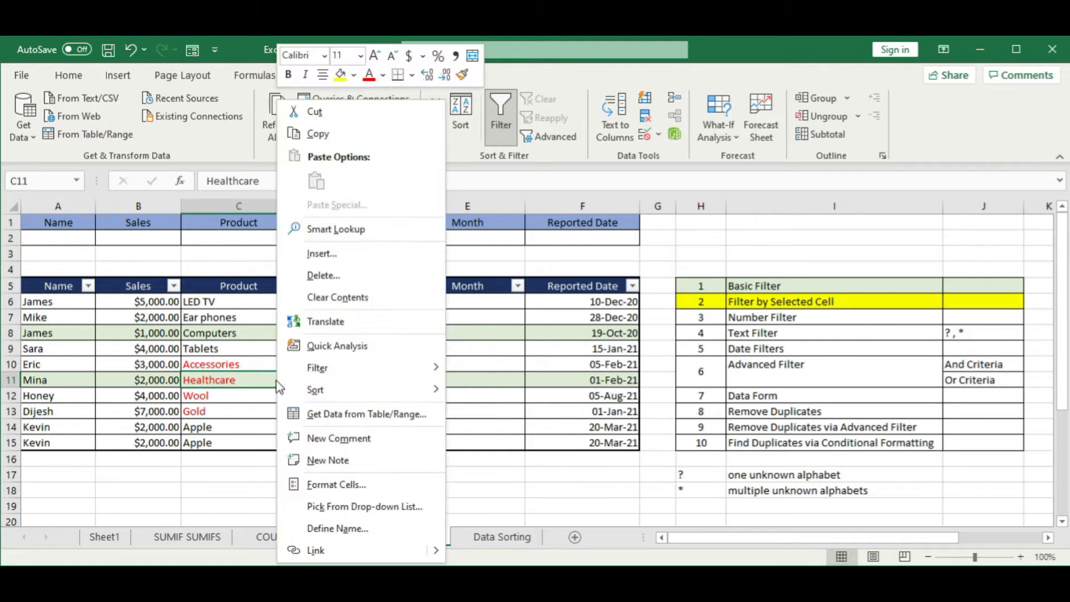
pyautogui.press('Escape')
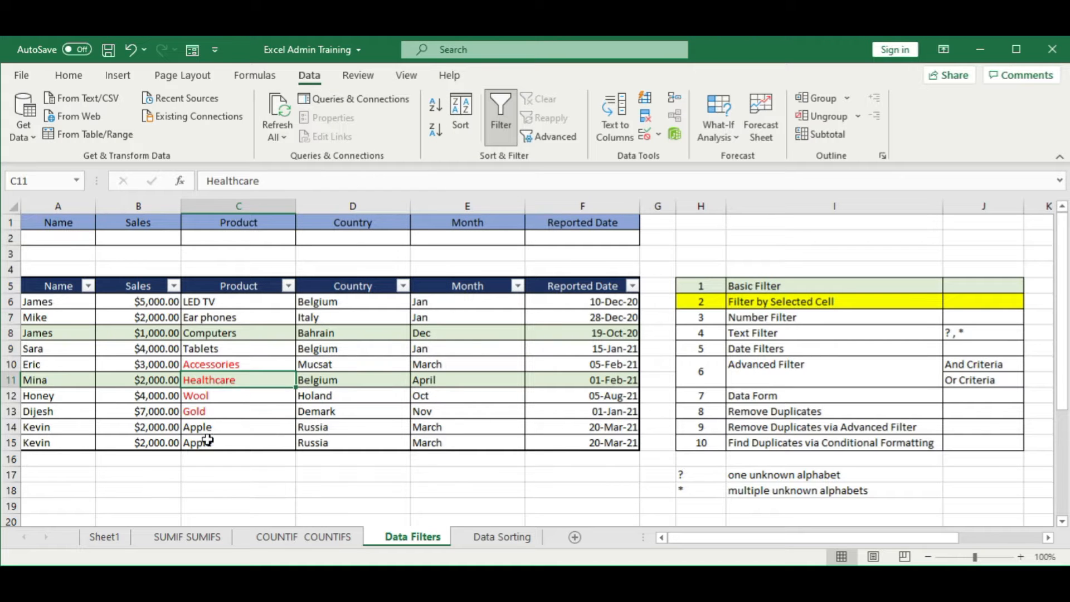
# Step: Fill the Apple cell in C15 and the LED TV cell in C6 with yellow
pyautogui.click(208, 441)
pyautogui.click(68, 75)
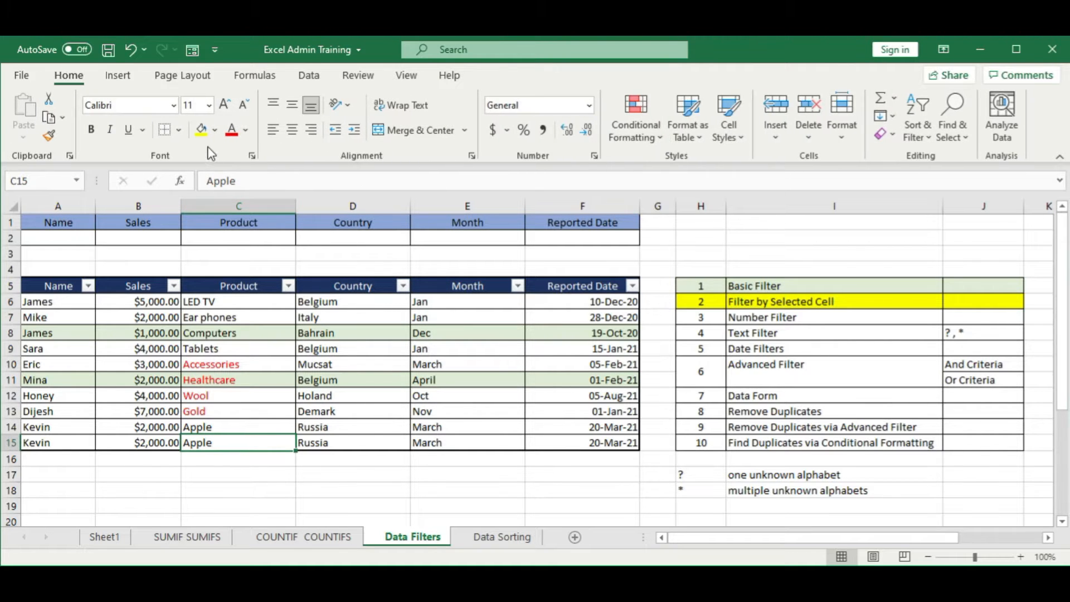
pyautogui.click(202, 132)
pyautogui.click(207, 303)
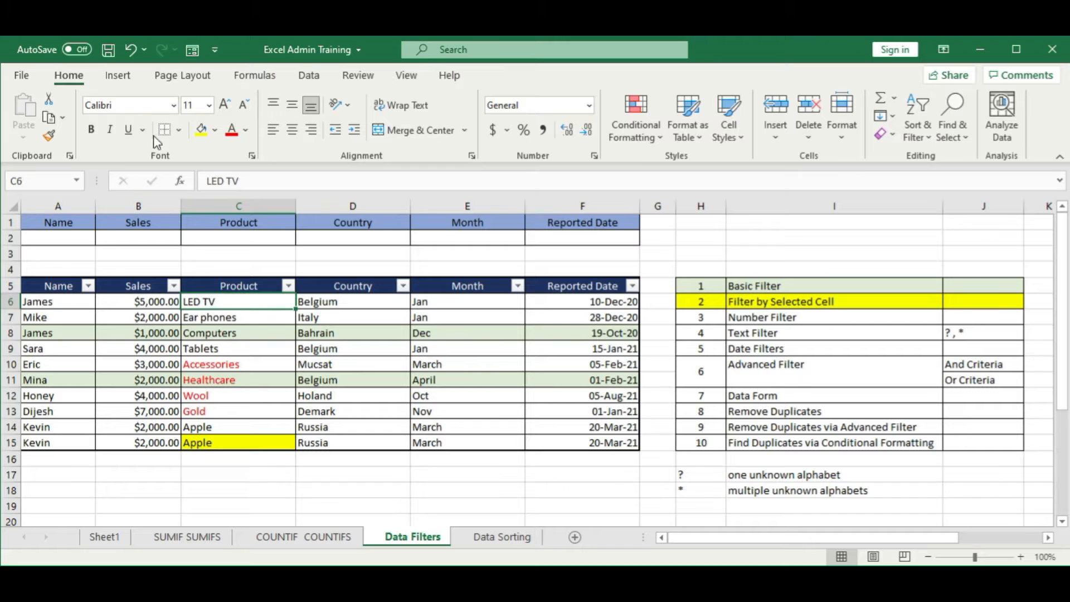
pyautogui.click(202, 132)
pyautogui.click(387, 374)
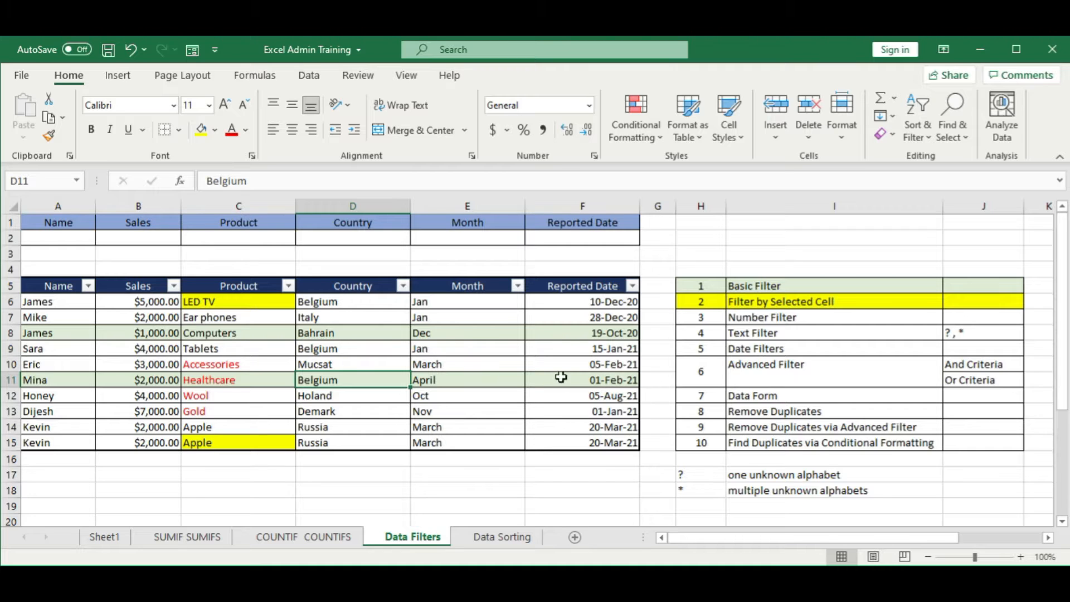
# Step: Filter the Product column by the cell color of the LED TV cell
pyautogui.rightClick(218, 302)
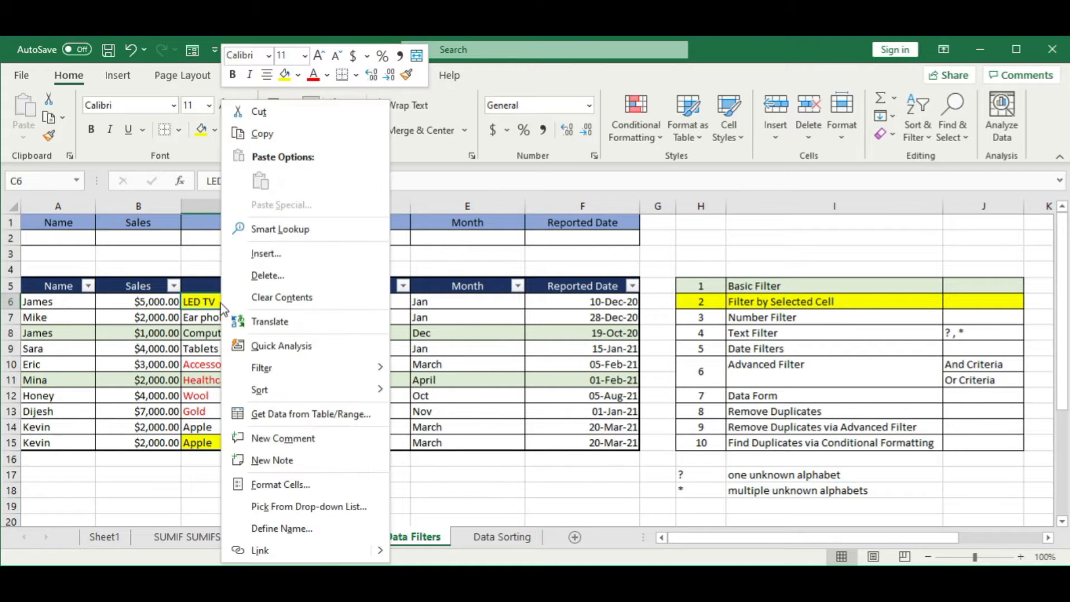
pyautogui.press('Escape')
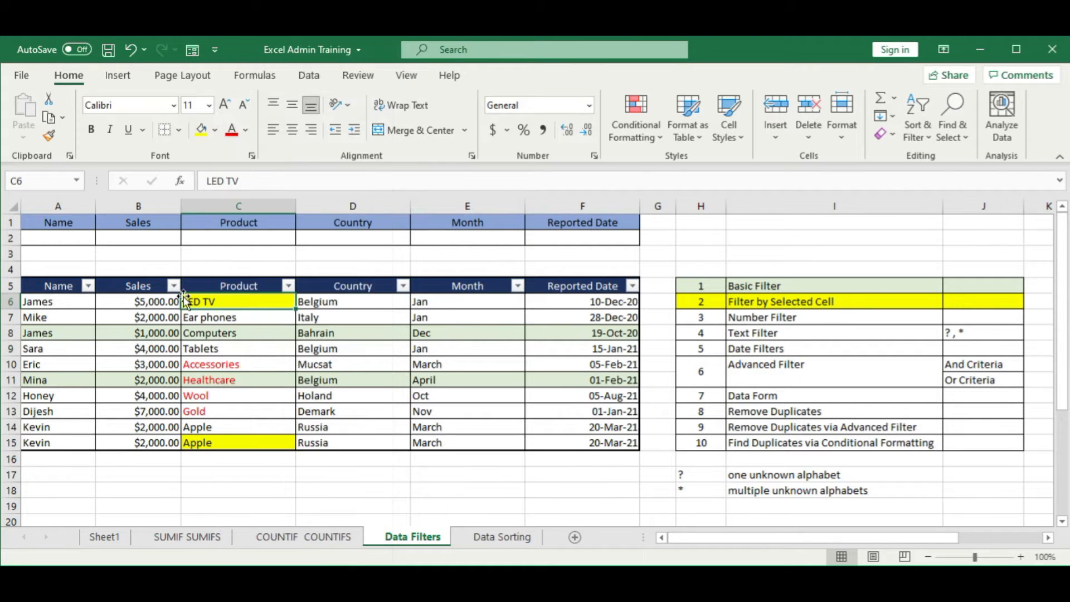
pyautogui.rightClick(211, 304)
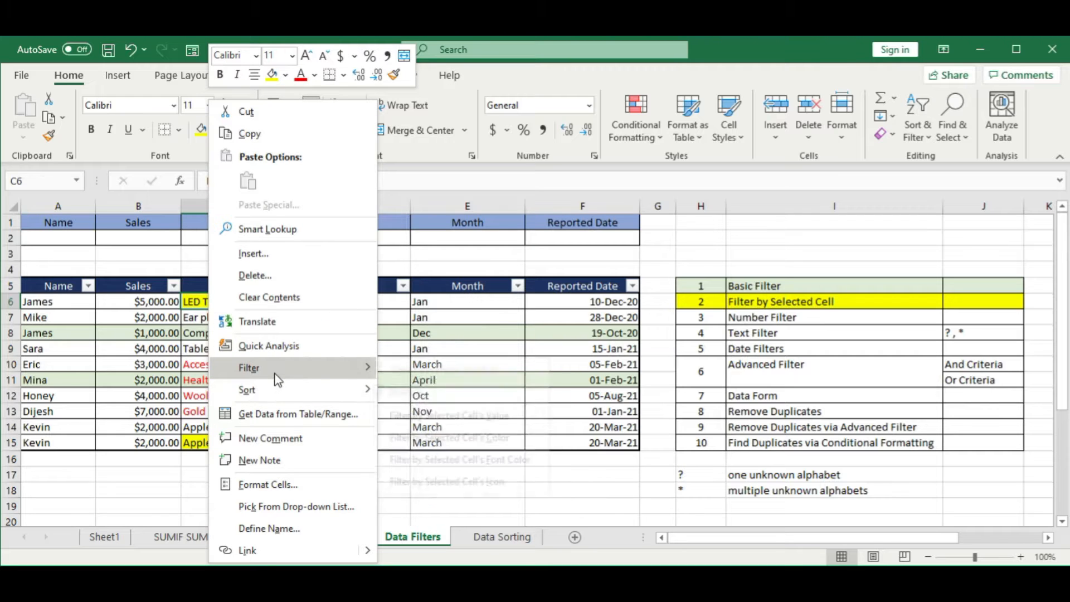
pyautogui.moveTo(275, 369)
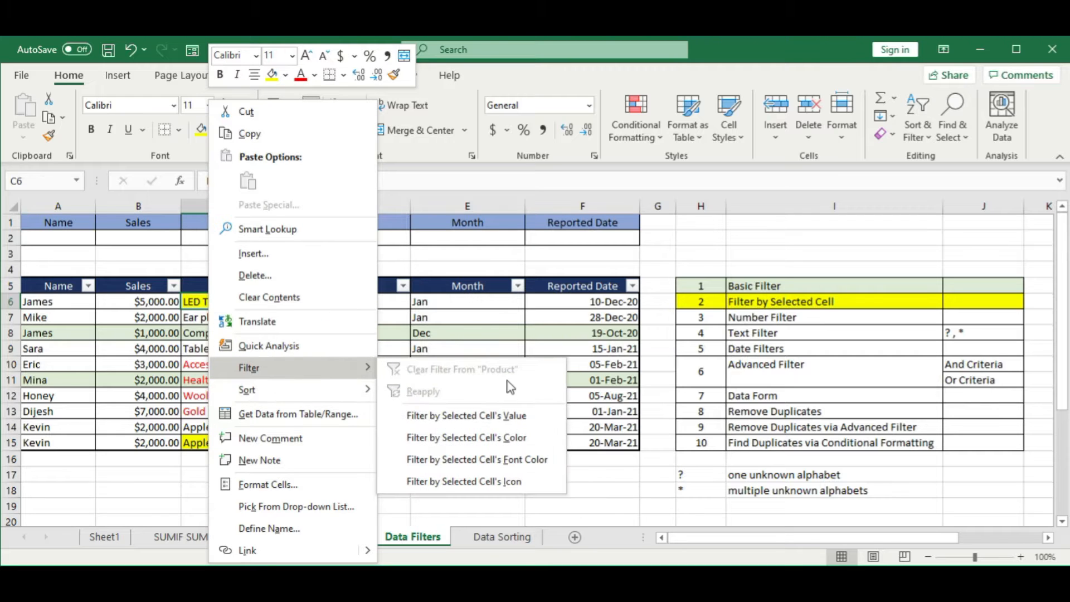
pyautogui.click(456, 439)
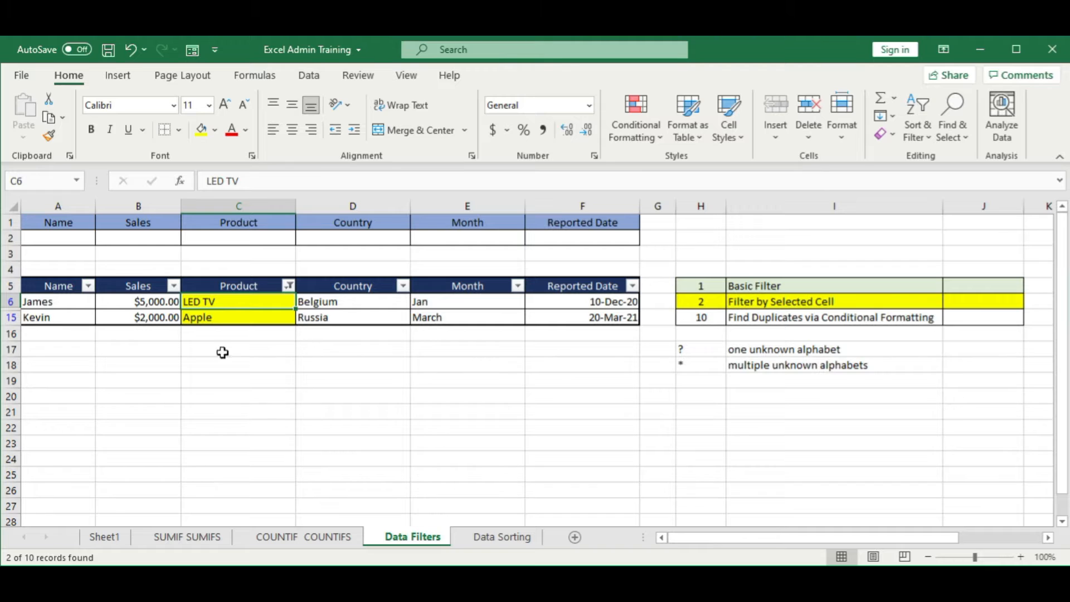
pyautogui.click(224, 322)
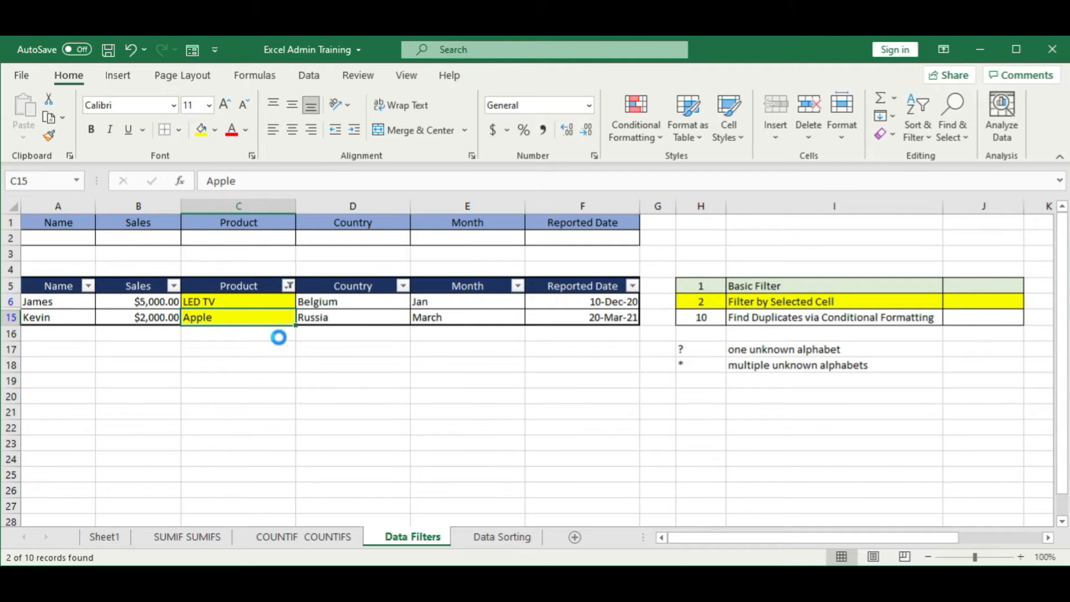
# Step: Filter the Product column by the font color of the selected Healthcare cell
pyautogui.click(239, 380)
pyautogui.rightClick(245, 377)
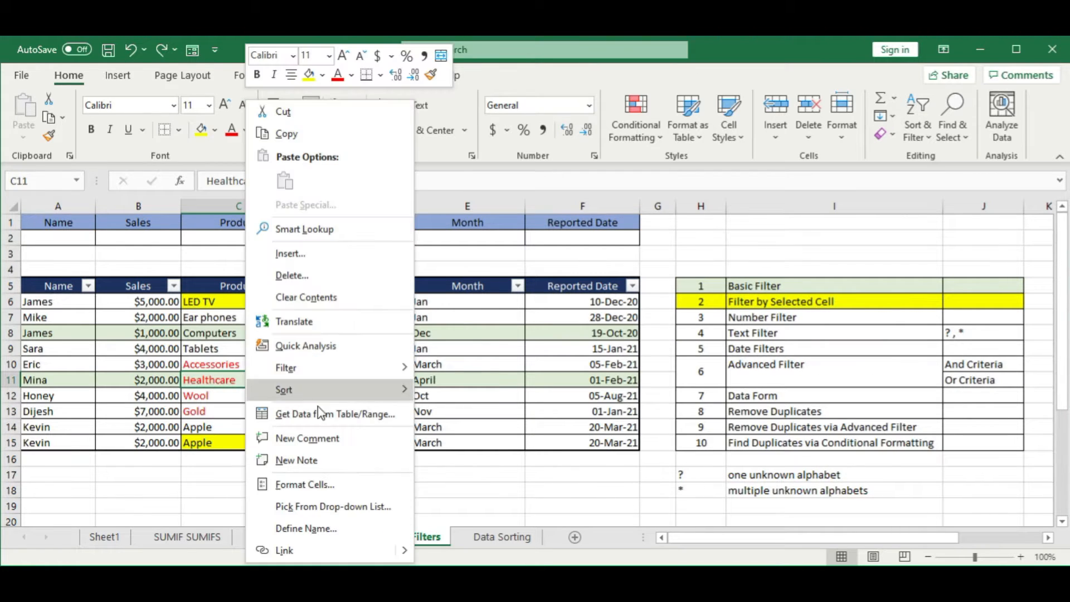
pyautogui.moveTo(356, 369)
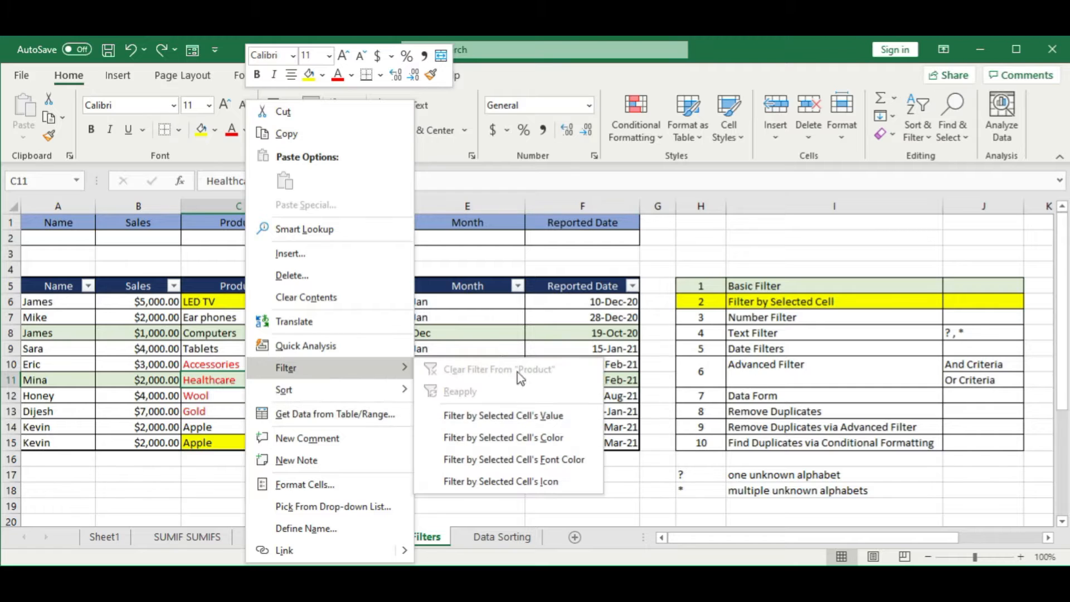
pyautogui.click(556, 470)
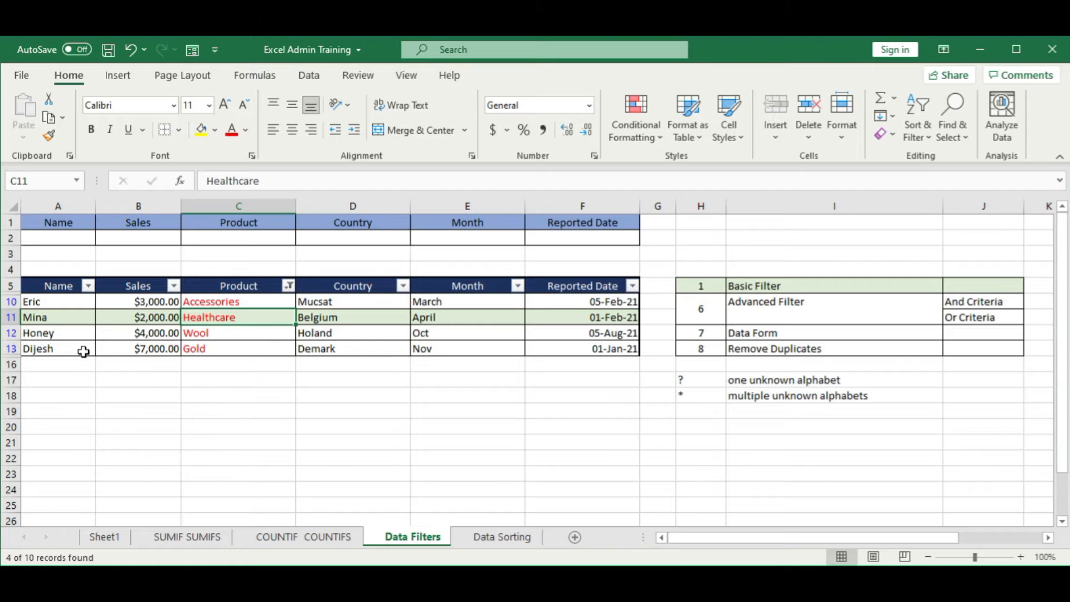
pyautogui.click(288, 333)
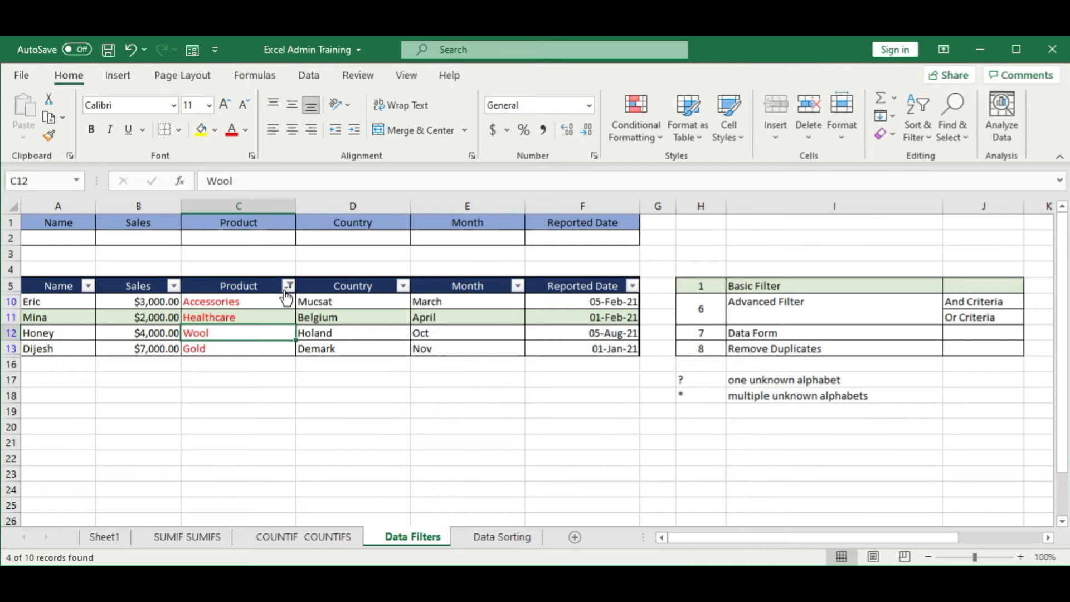
# Step: Clear the Product column filter to restore every row of the sales table
pyautogui.click(308, 75)
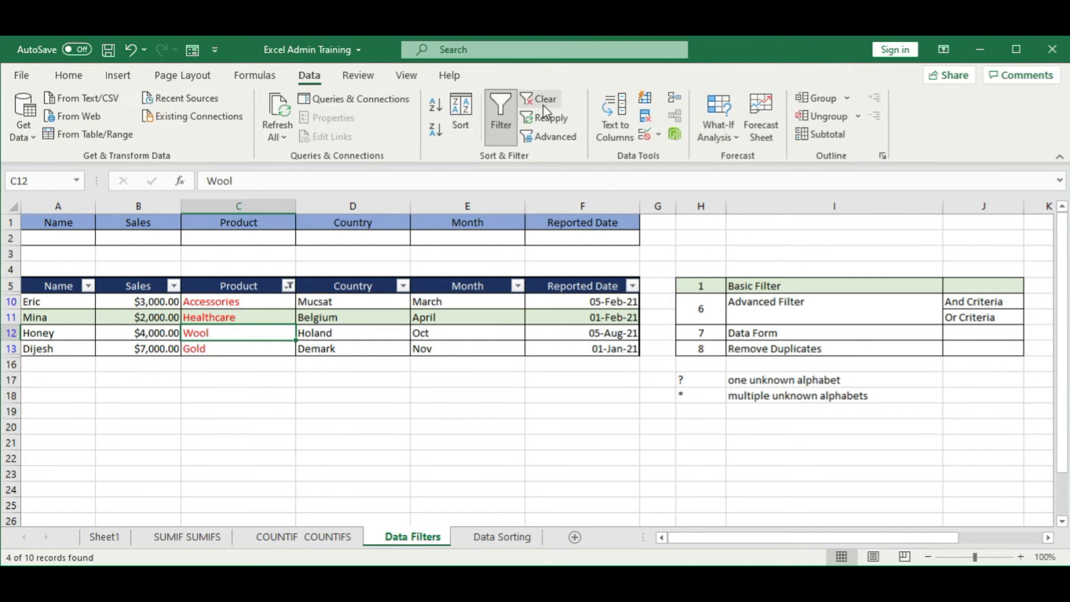
pyautogui.click(544, 101)
pyautogui.click(339, 346)
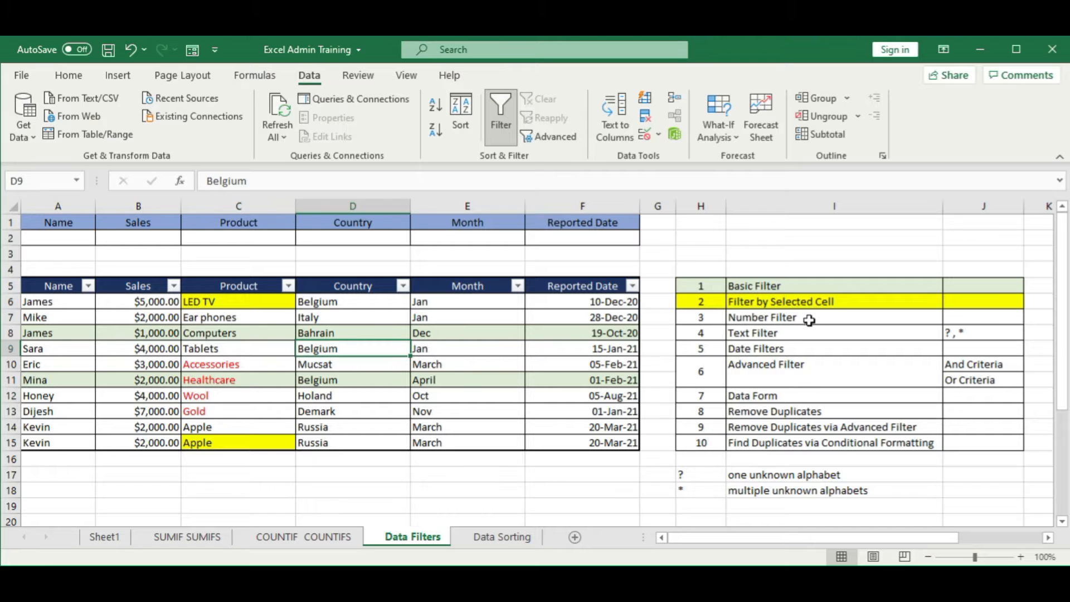
# Step: Fill the Filter by Selected Cell row of the topic list, H6:J6, with light green
pyautogui.click(821, 303)
pyautogui.moveTo(702, 301); pyautogui.dragTo(973, 303)
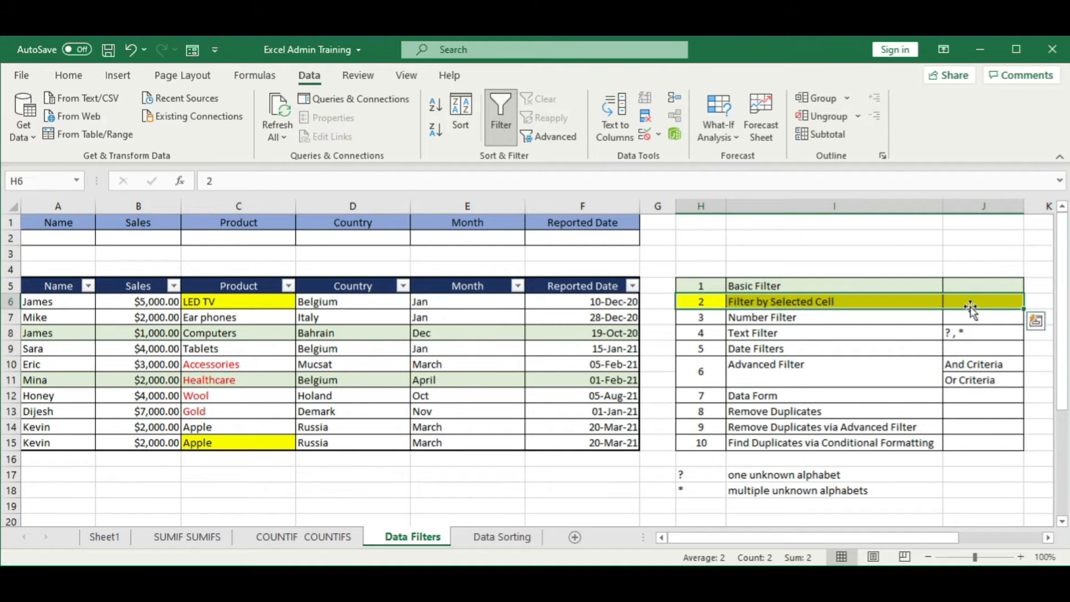
pyautogui.click(68, 75)
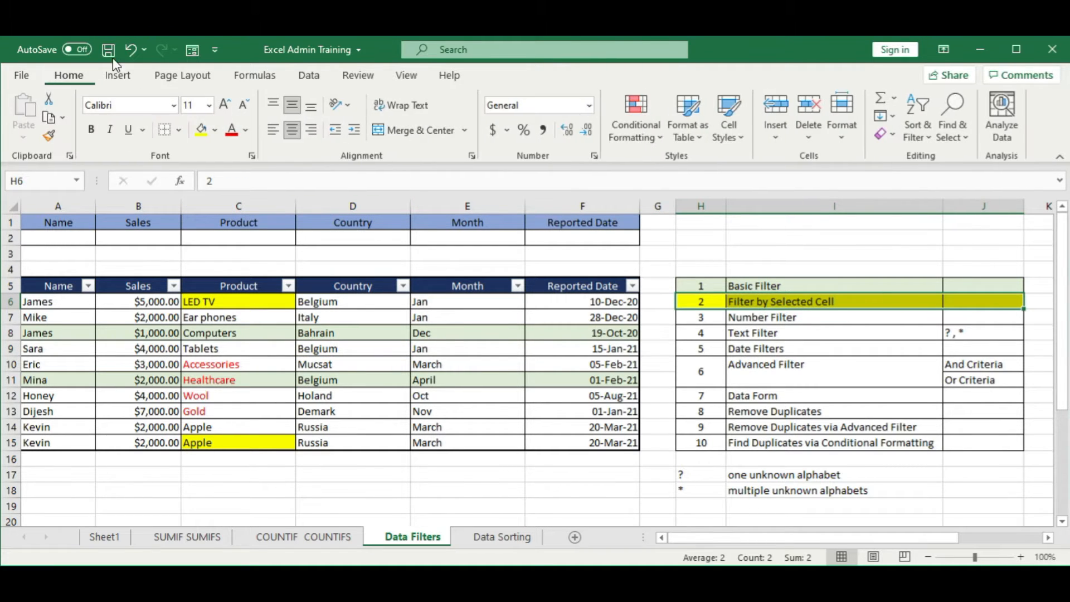
pyautogui.click(216, 131)
pyautogui.click(321, 179)
# Step: Fill the Number Filter row of the topic list, H7:J7, with yellow
pyautogui.click(704, 317)
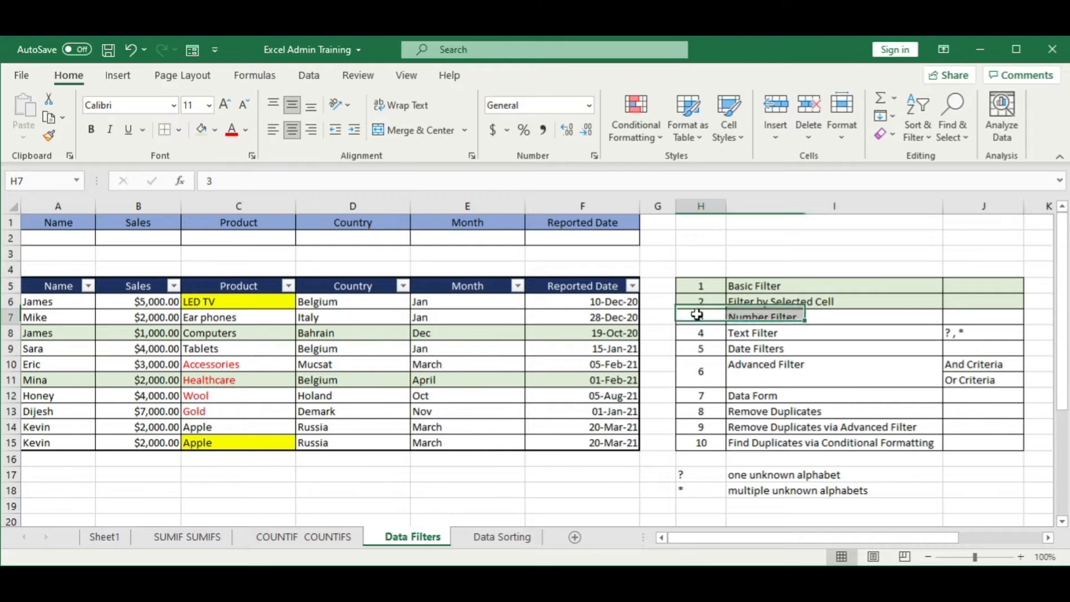
pyautogui.moveTo(704, 317); pyautogui.dragTo(977, 318)
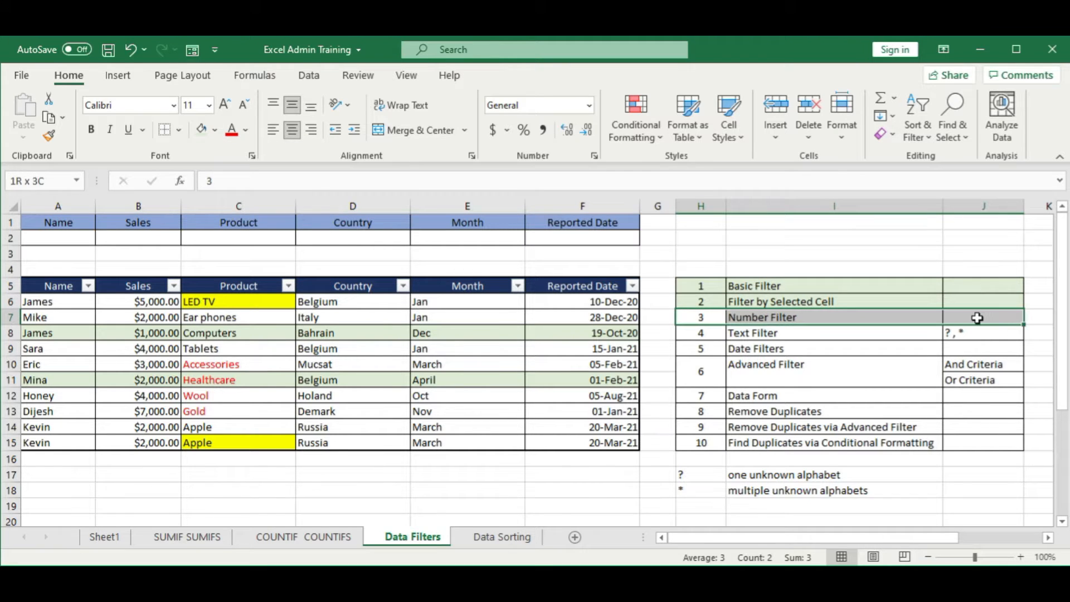
pyautogui.click(215, 131)
pyautogui.click(240, 277)
pyautogui.click(312, 380)
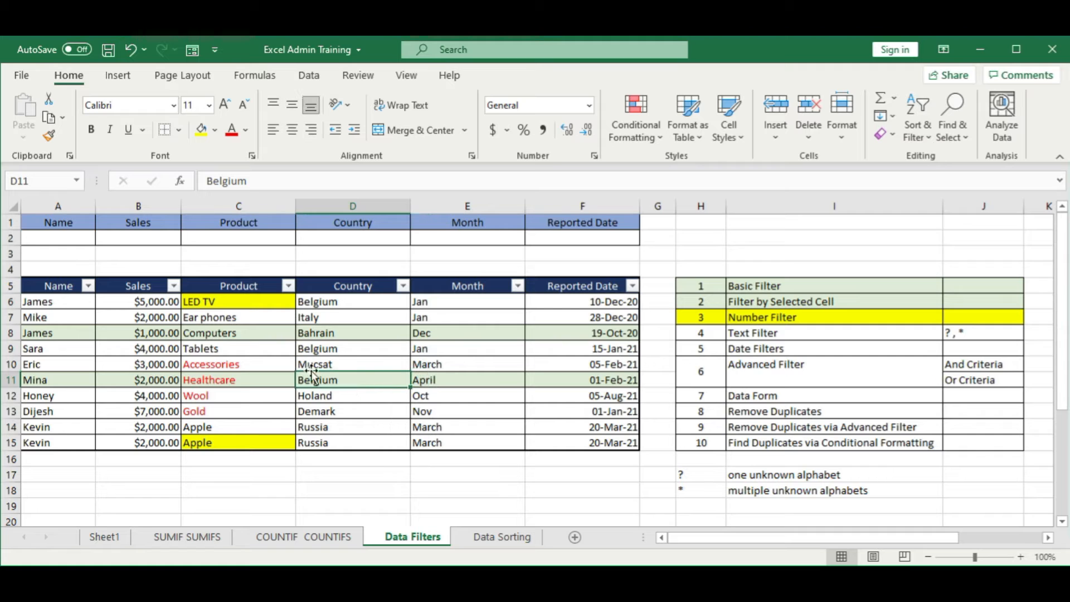
pyautogui.click(129, 329)
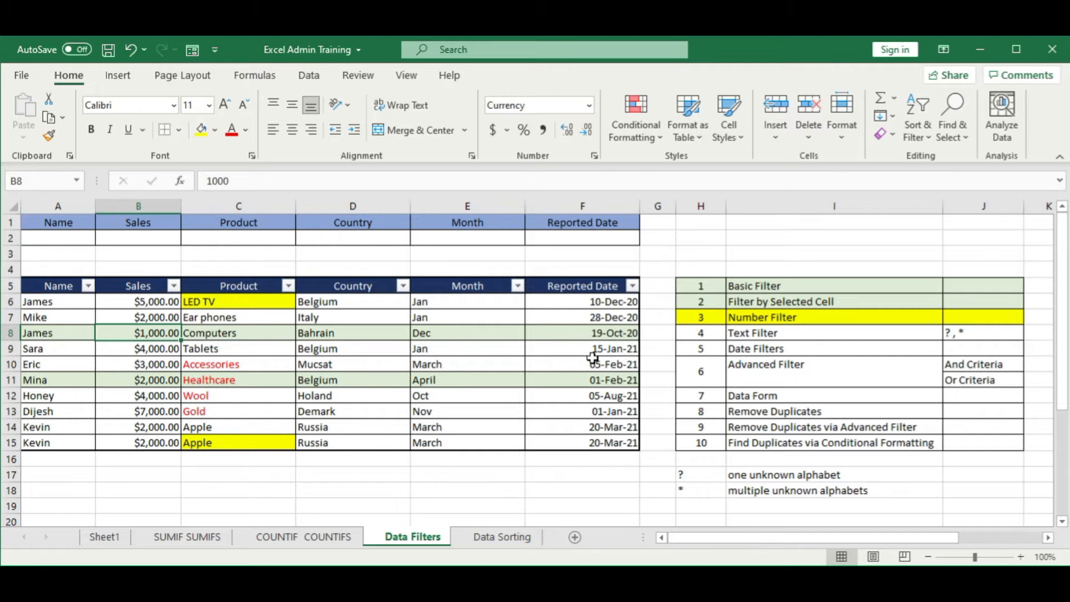
pyautogui.click(137, 286)
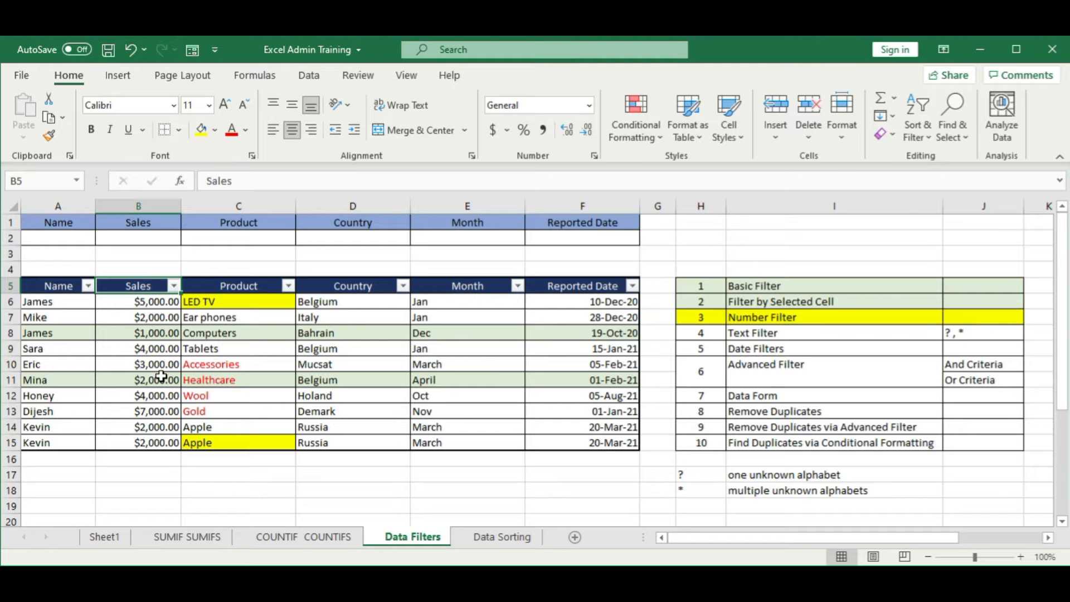
pyautogui.click(161, 378)
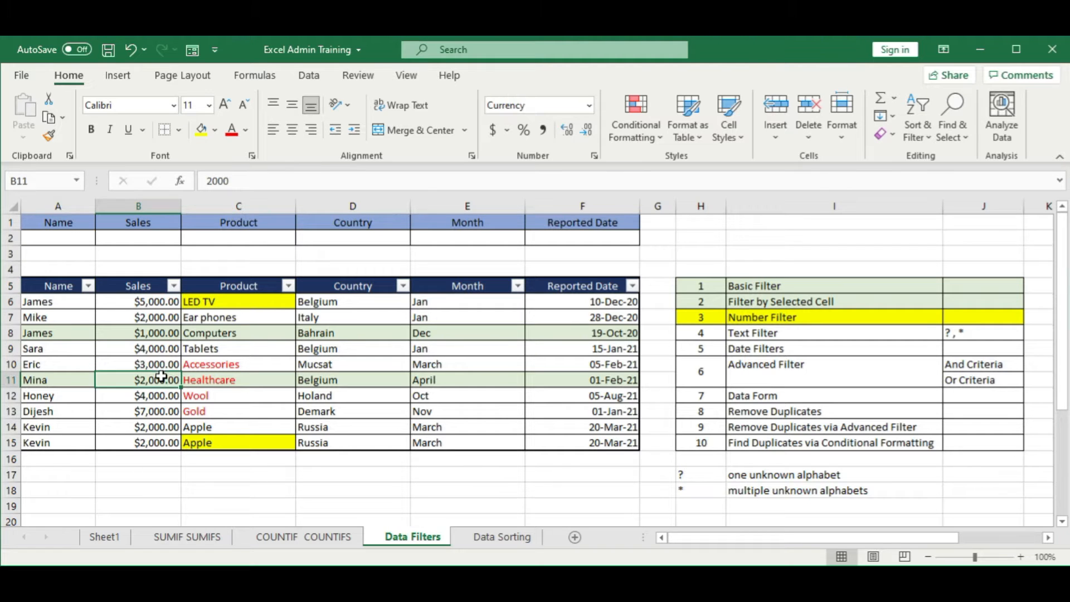
pyautogui.click(174, 286)
pyautogui.click(141, 307)
# Step: Turn the column filters of the sales table A5:F15 off and on again
pyautogui.moveTo(56, 287); pyautogui.dragTo(592, 442)
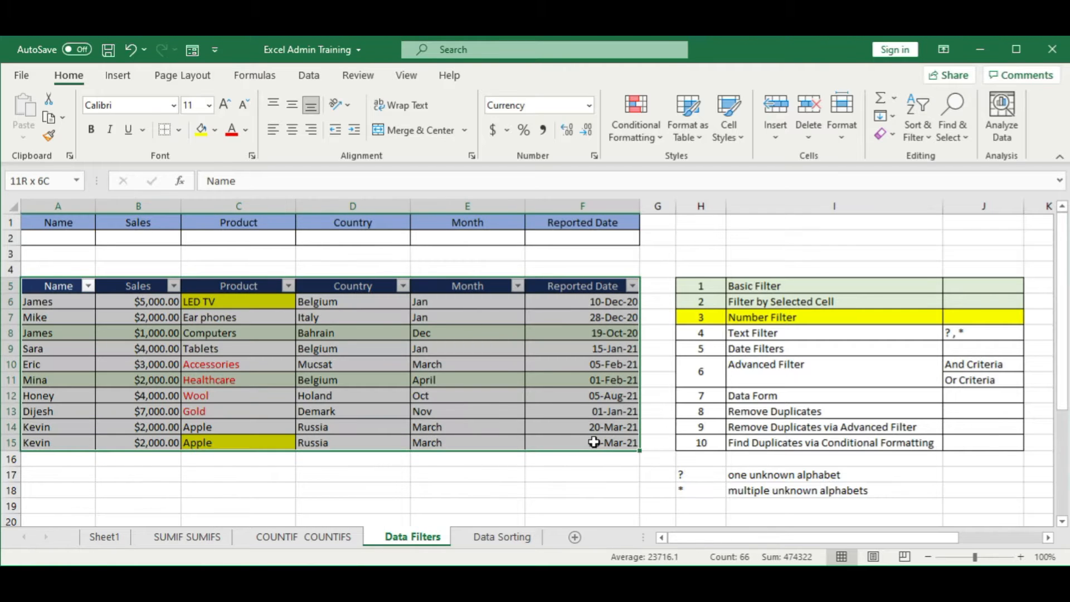
pyautogui.click(117, 78)
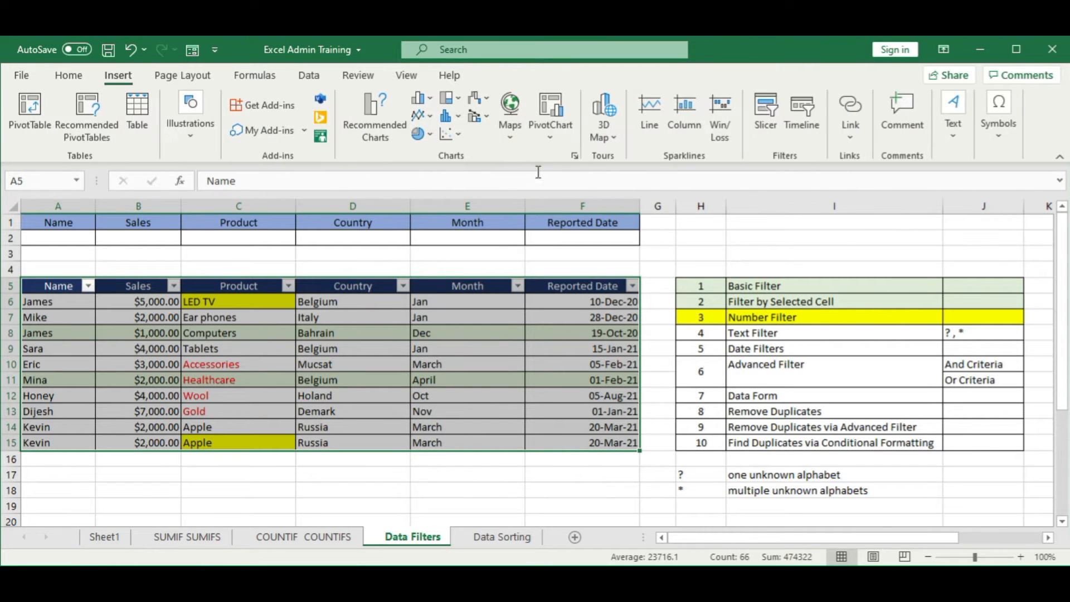
pyautogui.click(68, 76)
pyautogui.click(315, 79)
pyautogui.click(497, 114)
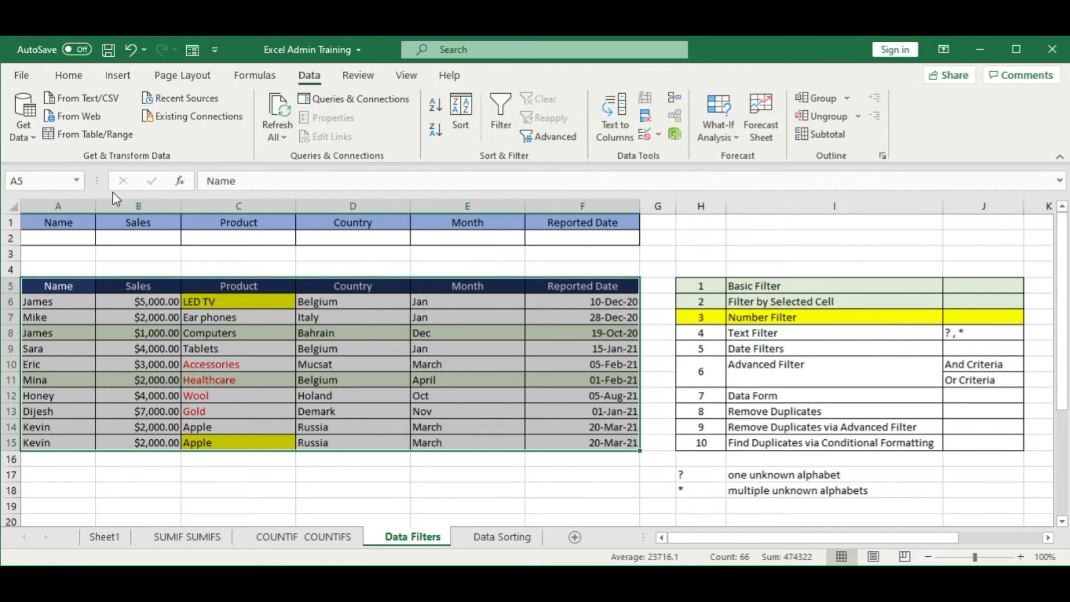
pyautogui.moveTo(45, 286); pyautogui.dragTo(584, 444)
pyautogui.click(500, 114)
pyautogui.click(357, 380)
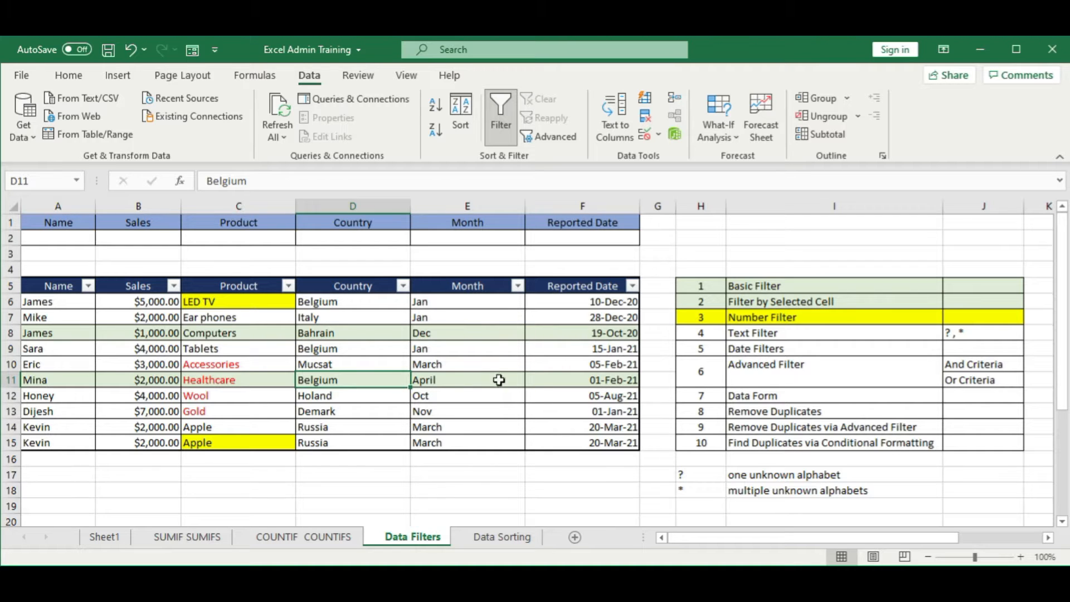
# Step: Filter the Sales column with a number filter for values greater than or equal to $3,000.00
pyautogui.click(176, 348)
pyautogui.click(175, 287)
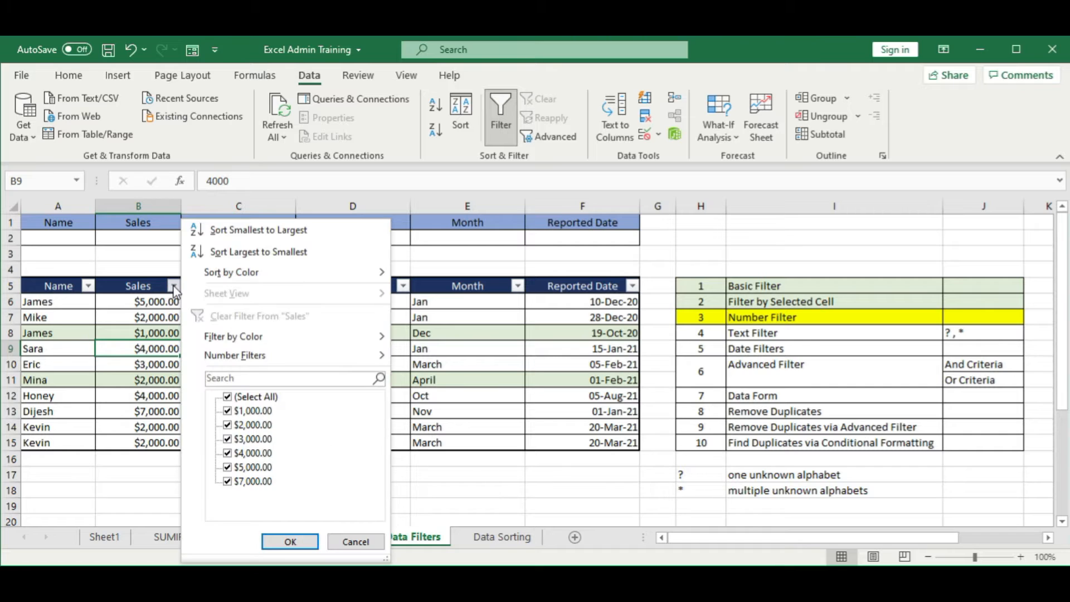
pyautogui.moveTo(246, 360)
pyautogui.moveTo(335, 357)
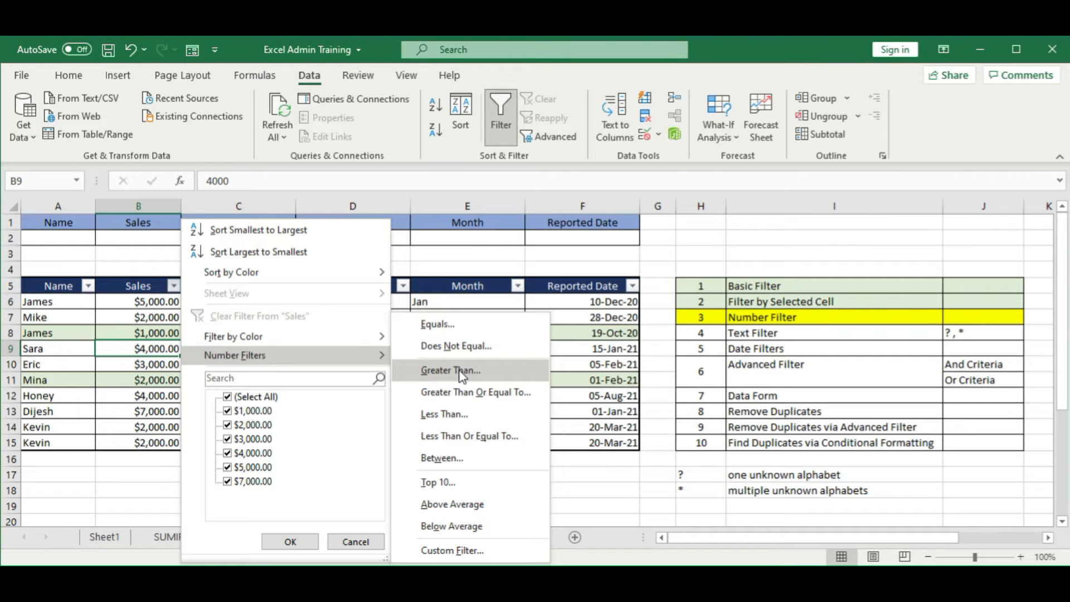
pyautogui.click(504, 393)
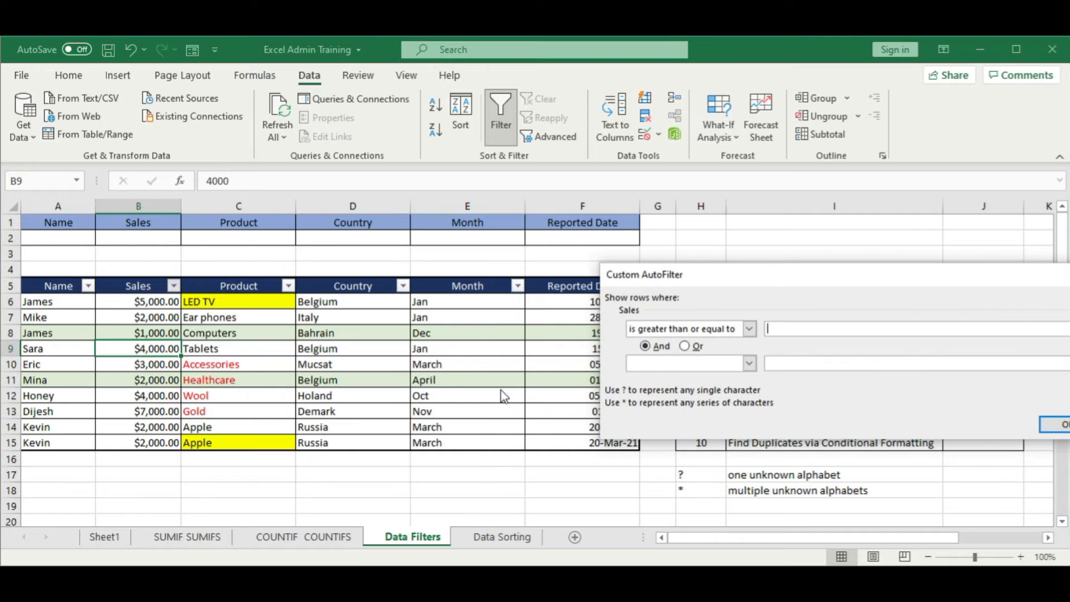
pyautogui.moveTo(863, 287); pyautogui.dragTo(567, 266)
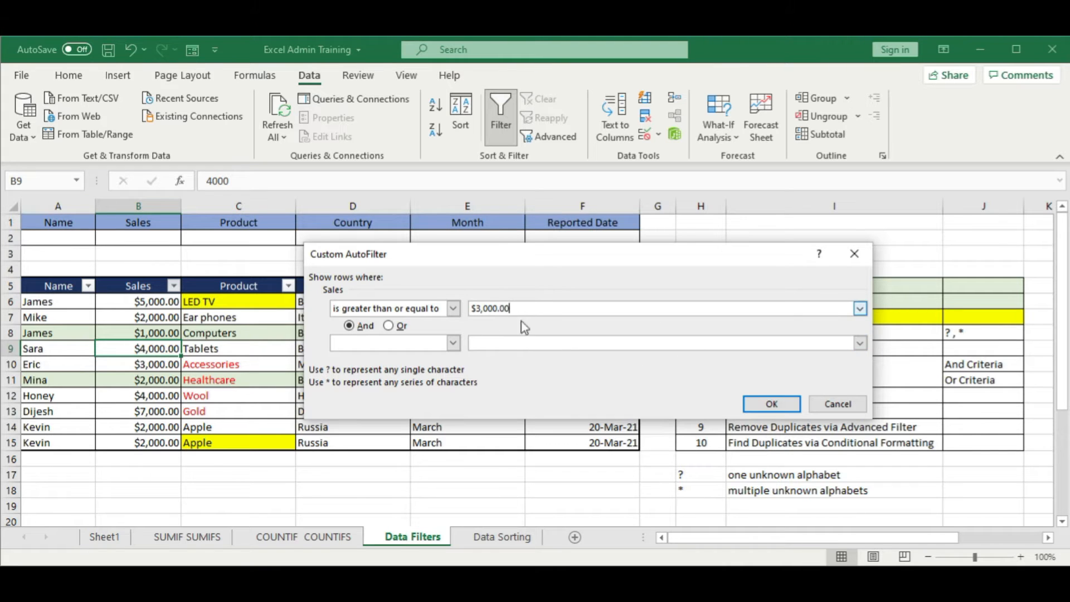
pyautogui.click(766, 406)
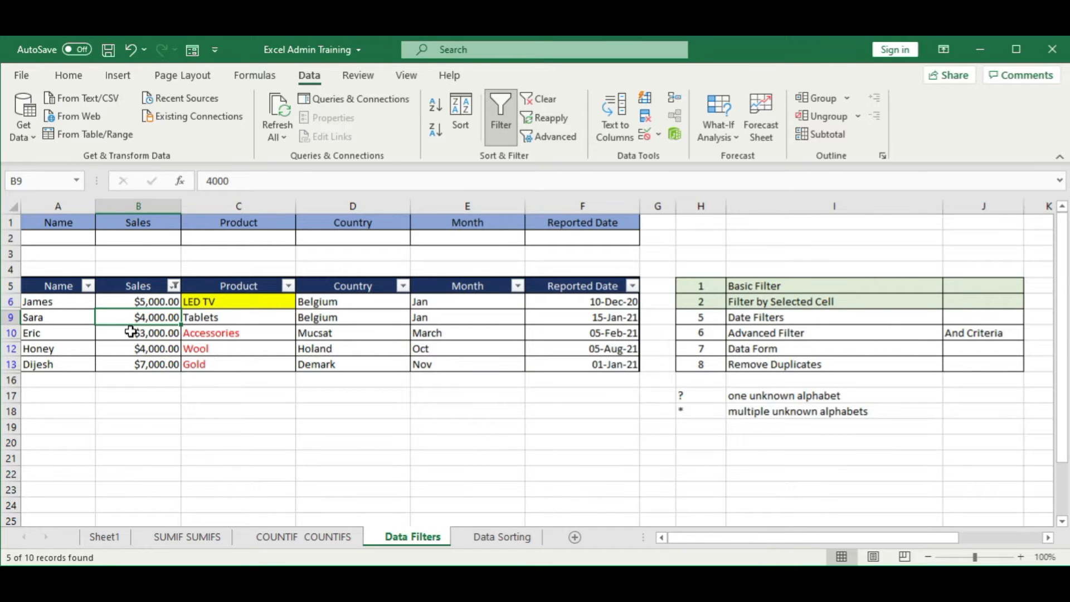
pyautogui.click(184, 429)
# Step: Try to filter the Sales column with the Equals number filter and the plain value 3000
pyautogui.click(174, 286)
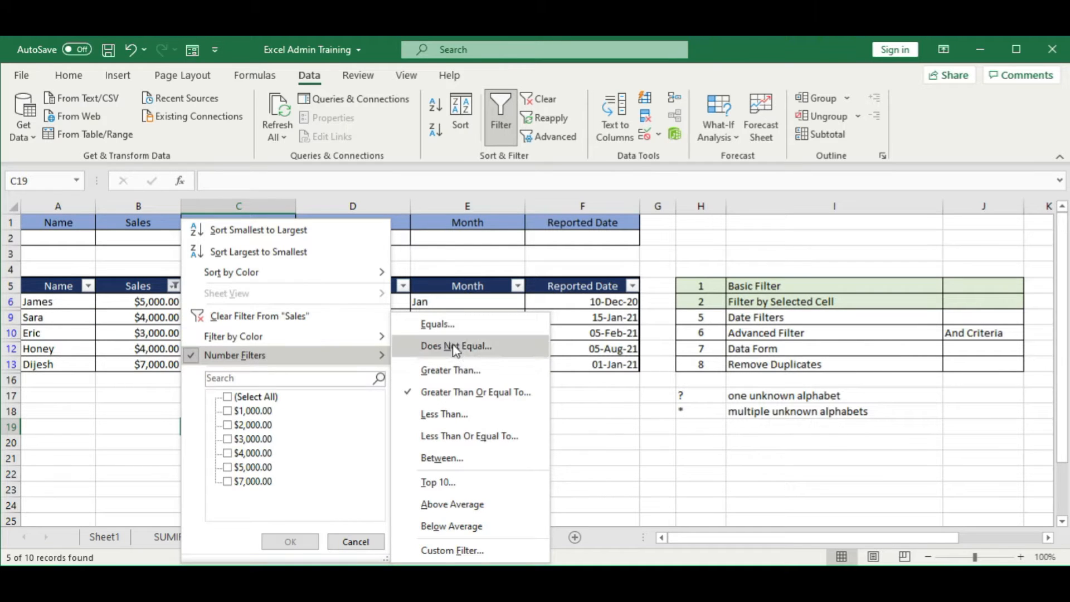
pyautogui.click(474, 331)
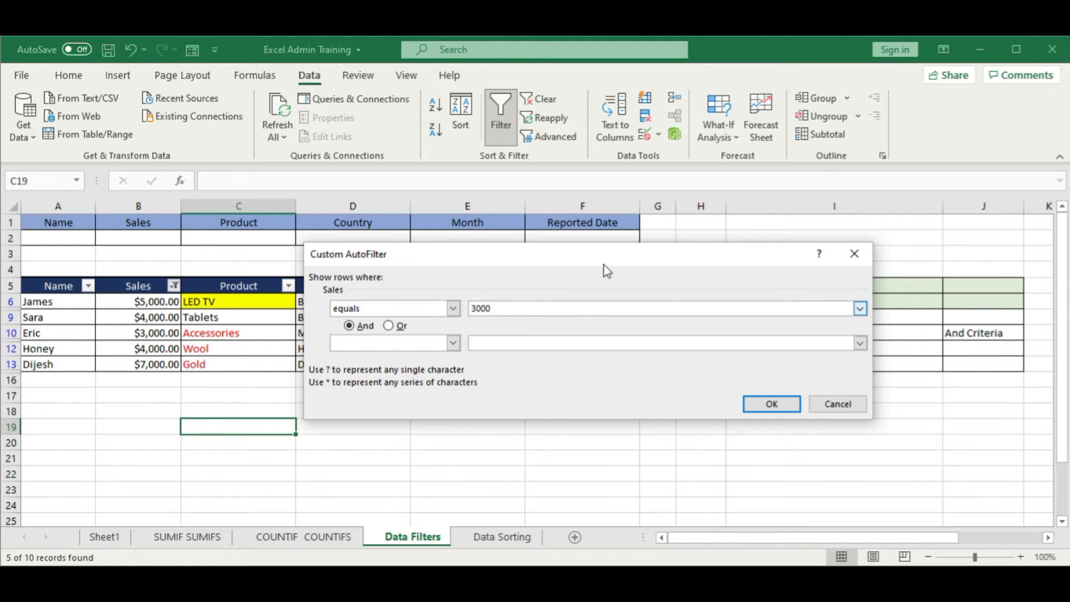
pyautogui.click(770, 403)
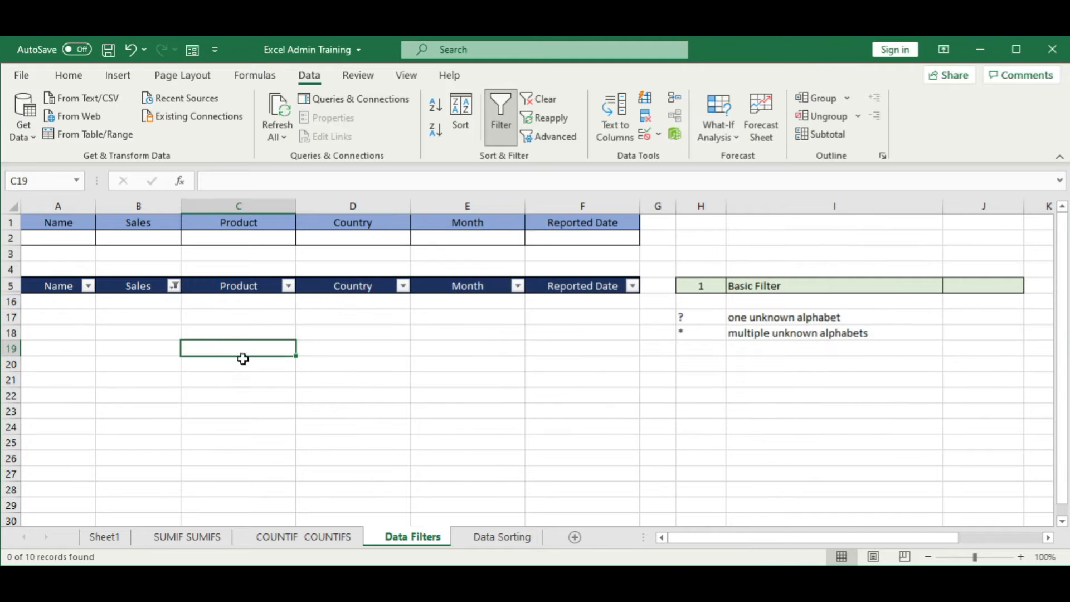
# Step: Set the Sales column's Equals number filter to the currency-formatted value $3,000.00
pyautogui.click(175, 286)
pyautogui.moveTo(223, 355)
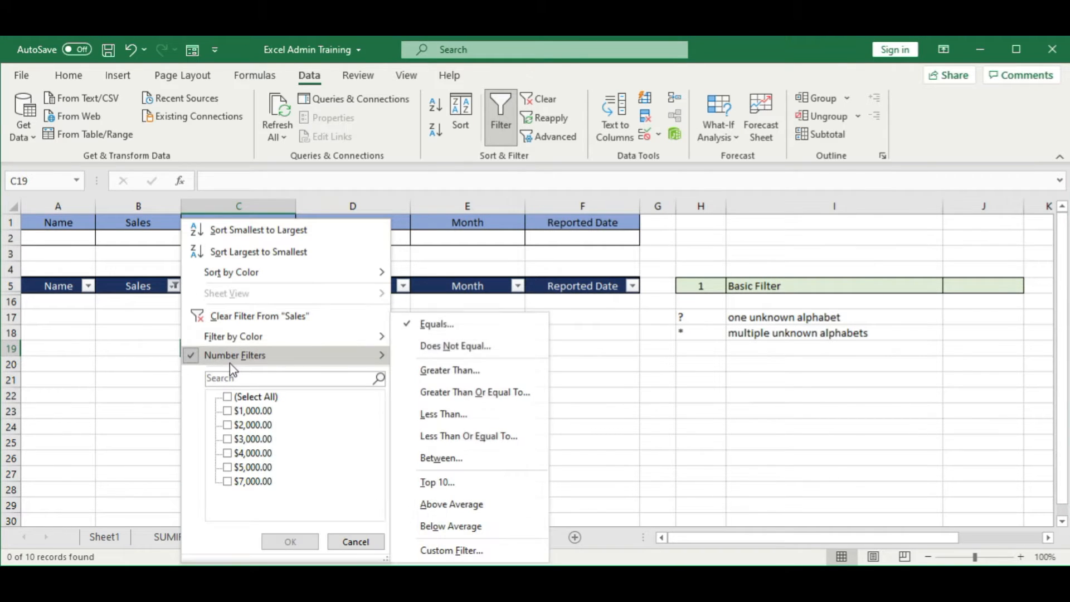
pyautogui.click(468, 329)
pyautogui.moveTo(527, 269); pyautogui.dragTo(708, 303)
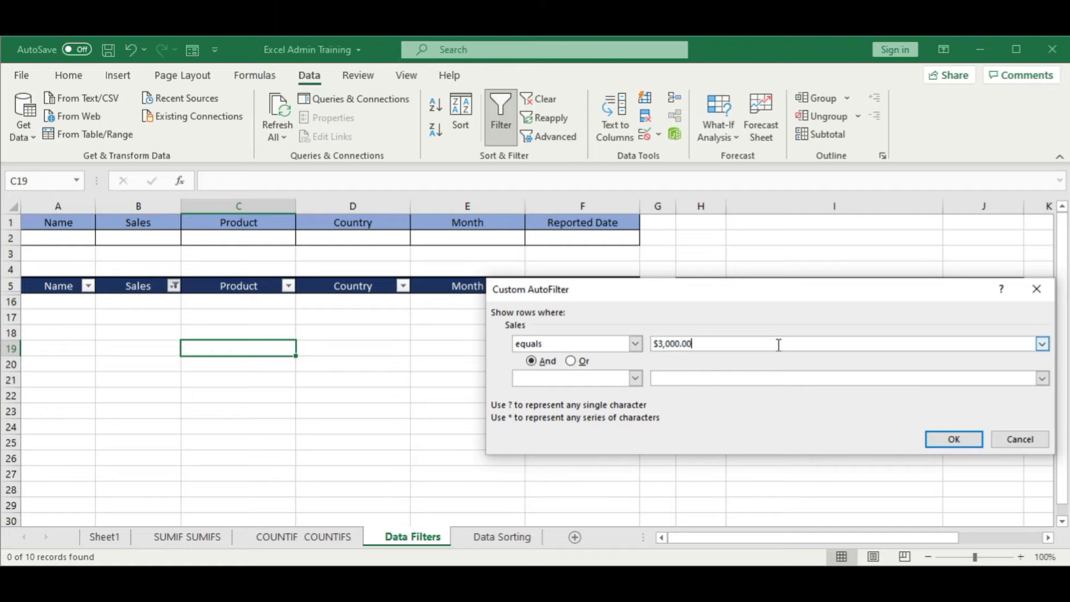
pyautogui.press('Return')
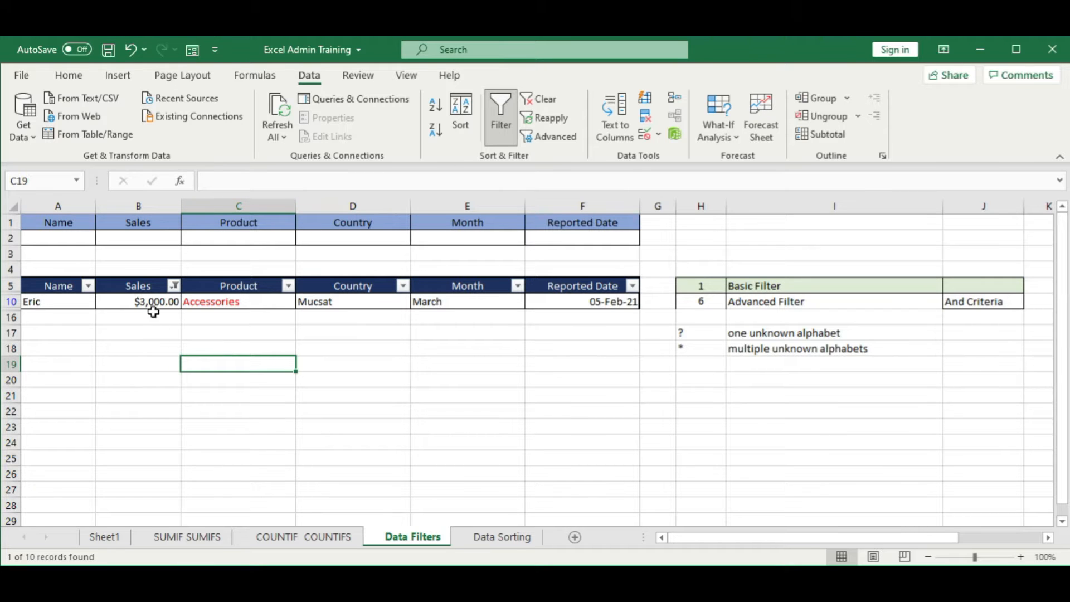
# Step: Clear the Sales filter and review the number filter conditions available for the column
pyautogui.click(542, 100)
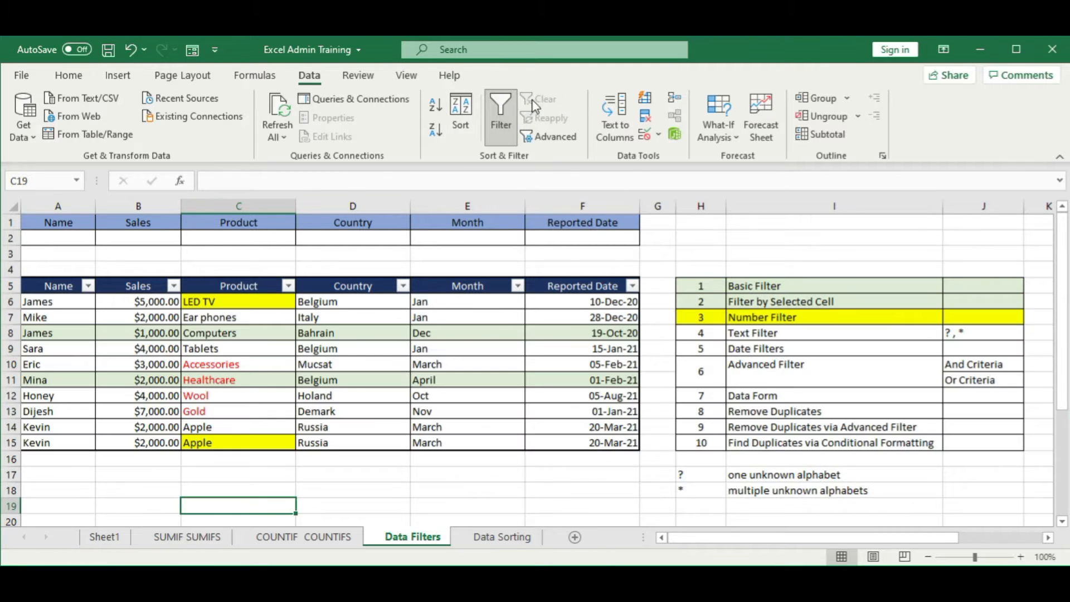
pyautogui.click(161, 351)
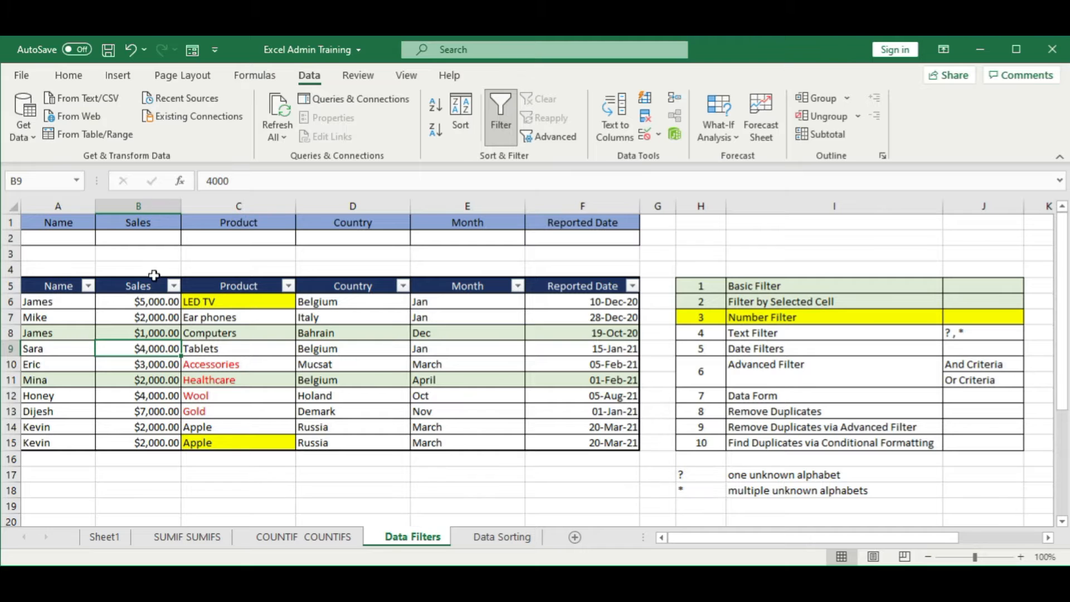
pyautogui.click(174, 285)
pyautogui.moveTo(299, 355)
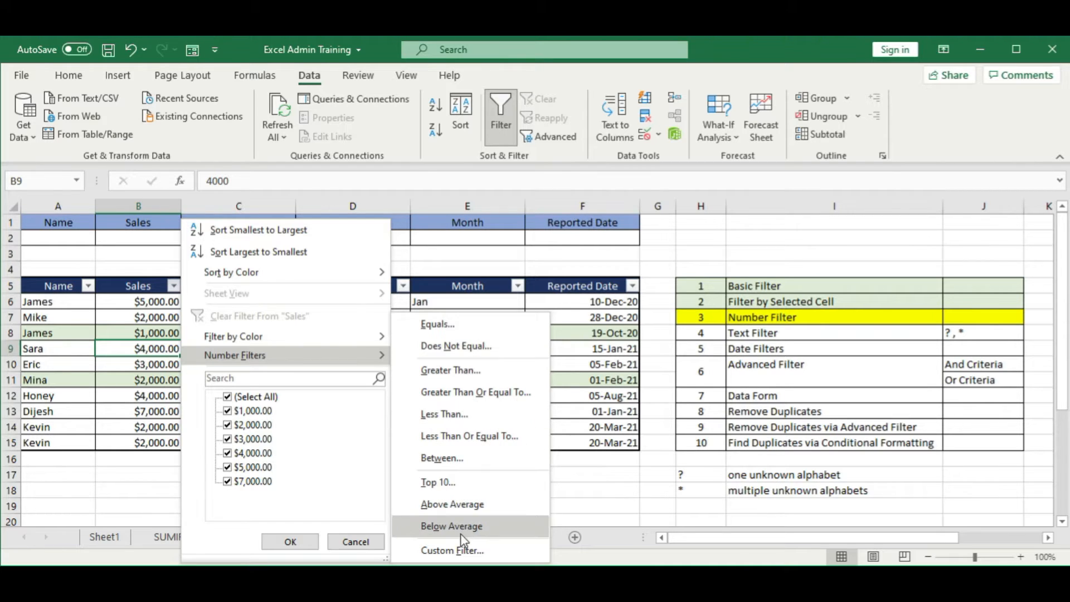
pyautogui.click(116, 412)
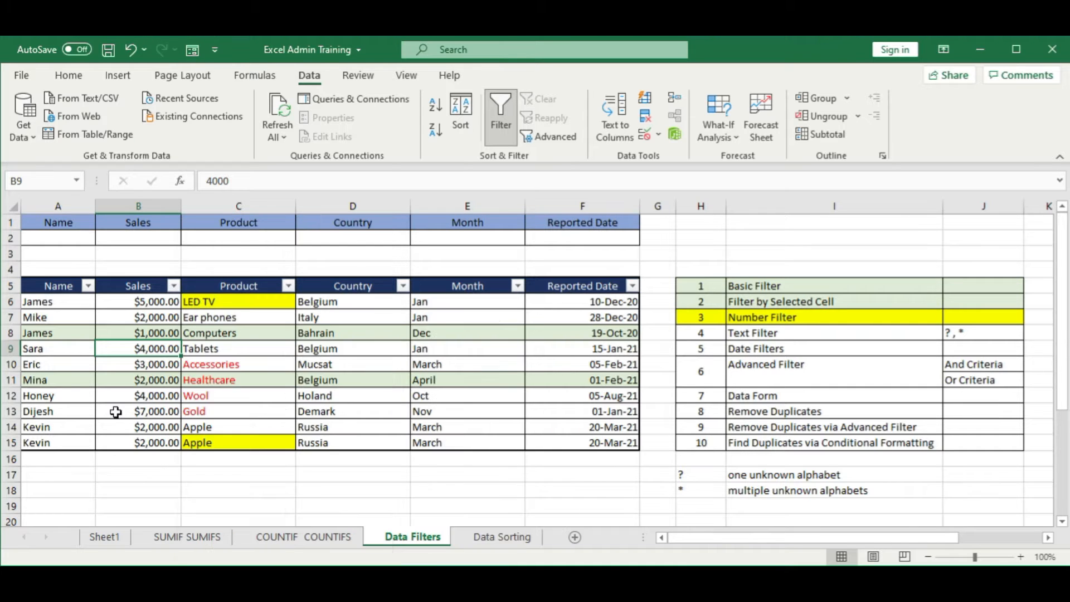
# Step: Fill the Number Filter row of the topic list, H7:J7, with the same light green as the rows above
pyautogui.moveTo(686, 315); pyautogui.dragTo(965, 316)
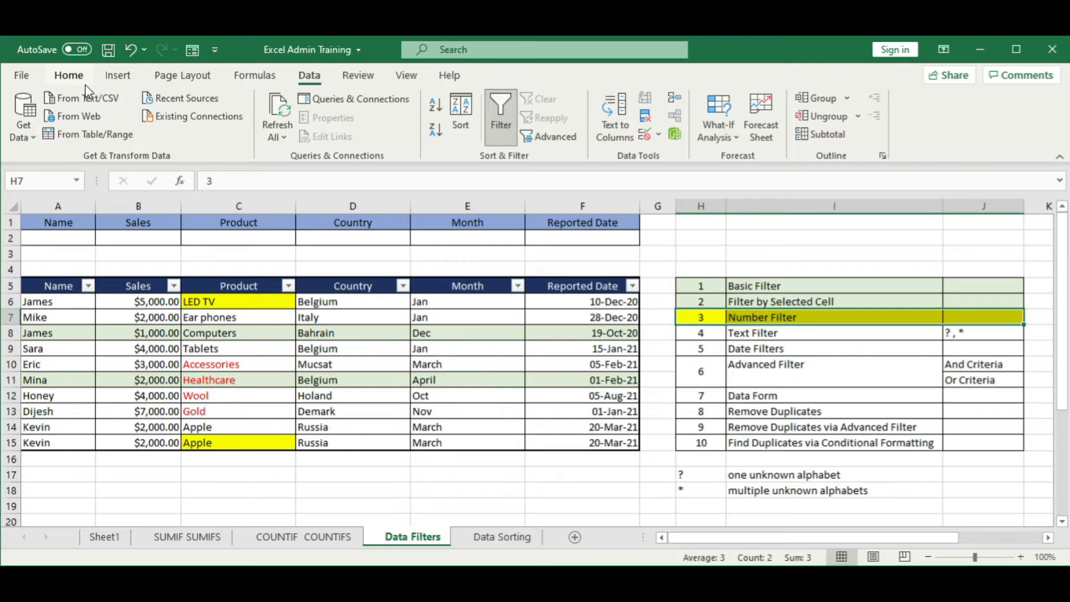
pyautogui.click(69, 77)
pyautogui.click(214, 130)
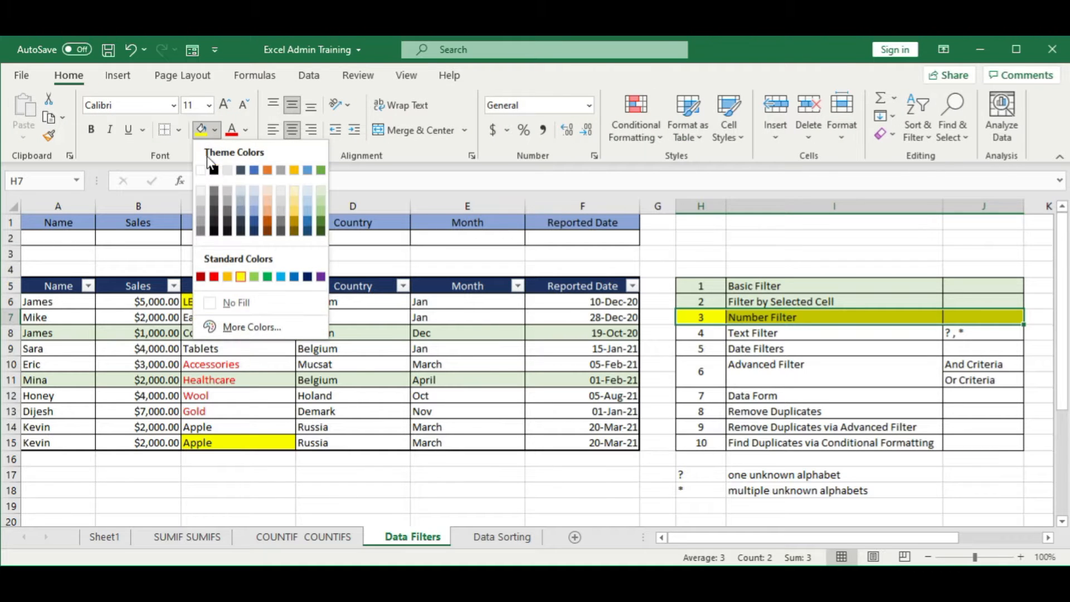
pyautogui.click(321, 191)
# Step: Fill the Text Filter row of the topic list, H8:J8, with yellow
pyautogui.click(773, 355)
pyautogui.moveTo(709, 333); pyautogui.dragTo(959, 330)
pyautogui.click(215, 129)
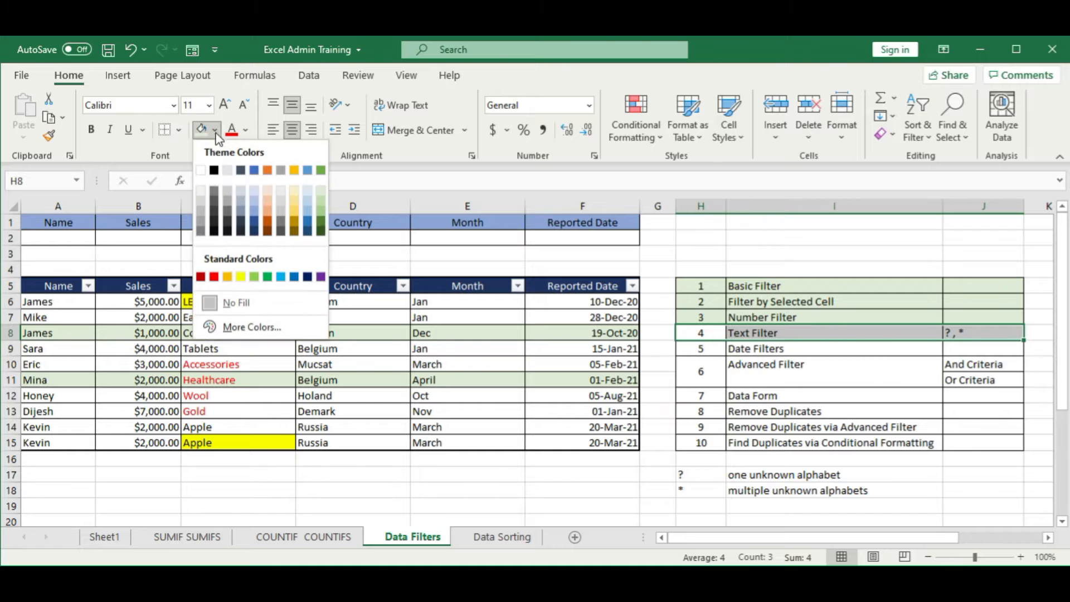
pyautogui.click(241, 277)
pyautogui.click(357, 395)
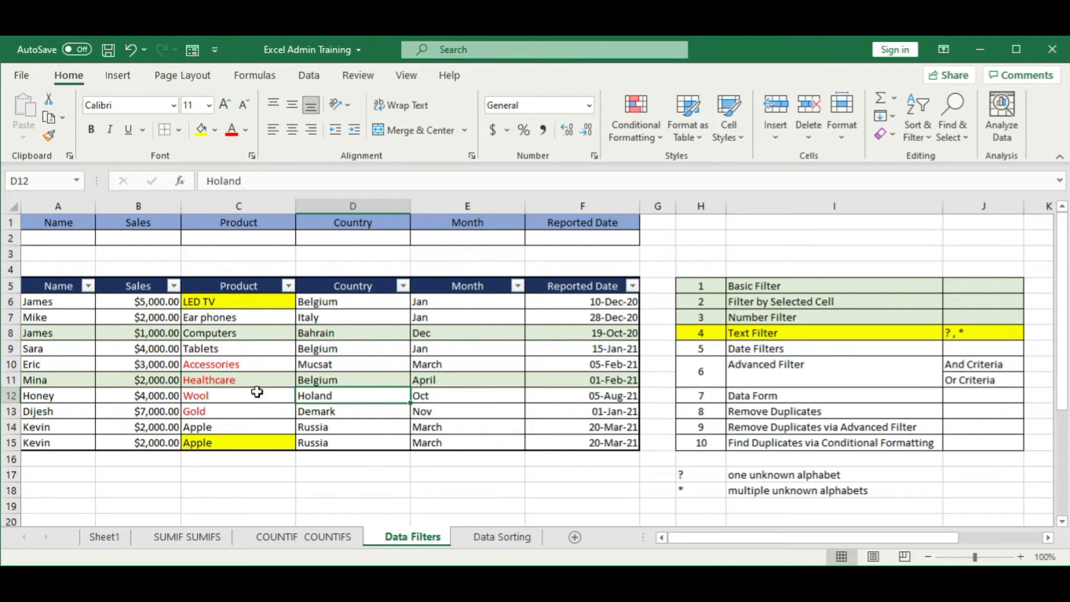
# Step: Examine the text entries in the Name and Country columns of the sales table
pyautogui.click(54, 300)
pyautogui.click(54, 411)
pyautogui.click(54, 442)
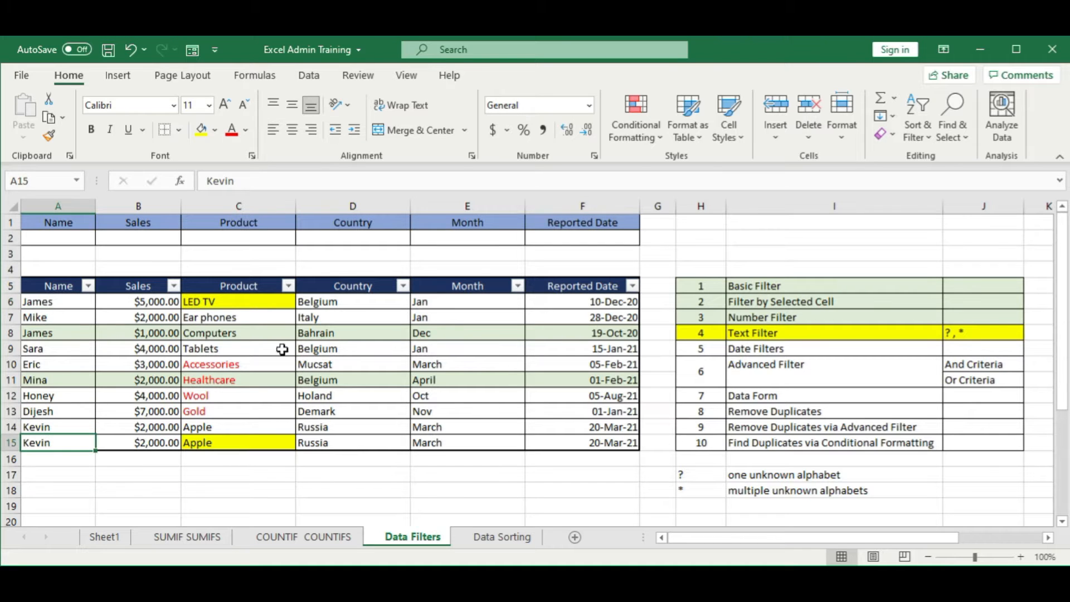
pyautogui.click(333, 316)
pyautogui.click(329, 395)
pyautogui.click(313, 441)
pyautogui.click(315, 333)
pyautogui.click(334, 303)
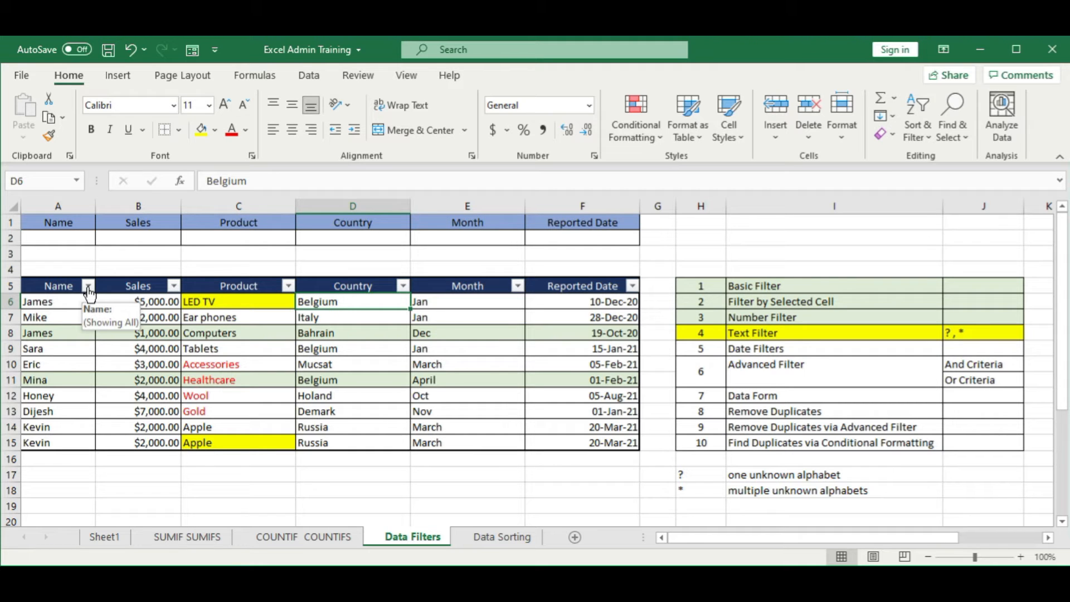
pyautogui.click(352, 441)
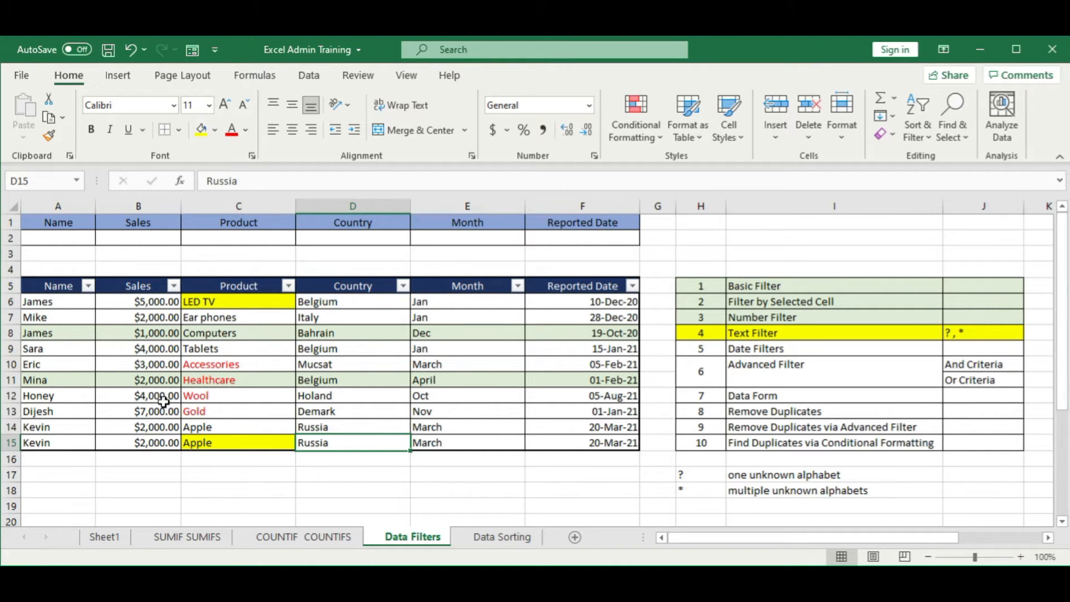
# Step: Try picking individual entries in the Name column's filter list, and reselect all of them
pyautogui.click(89, 286)
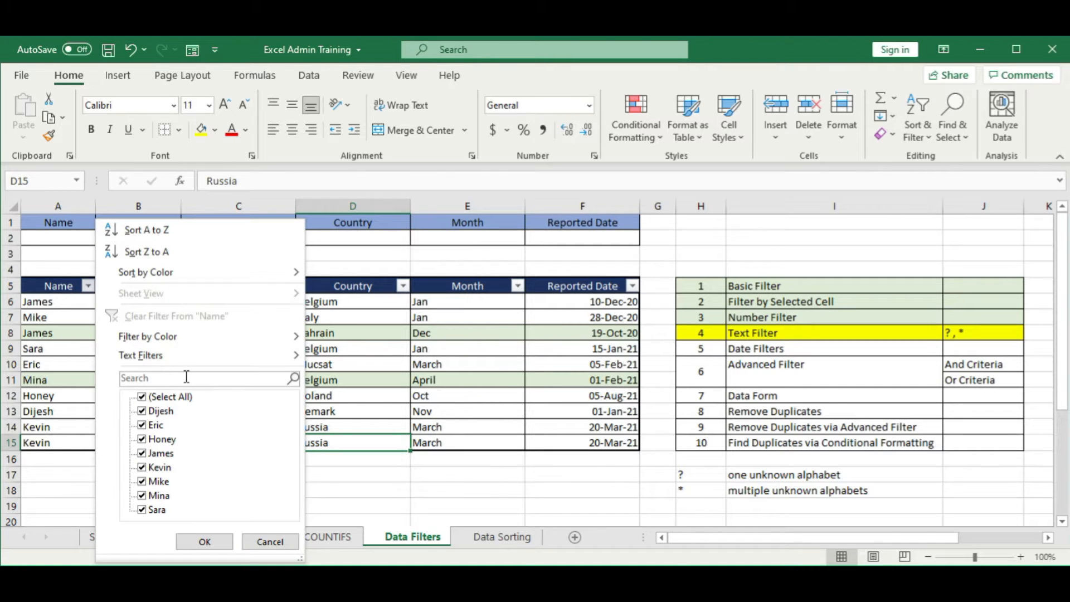
pyautogui.click(142, 398)
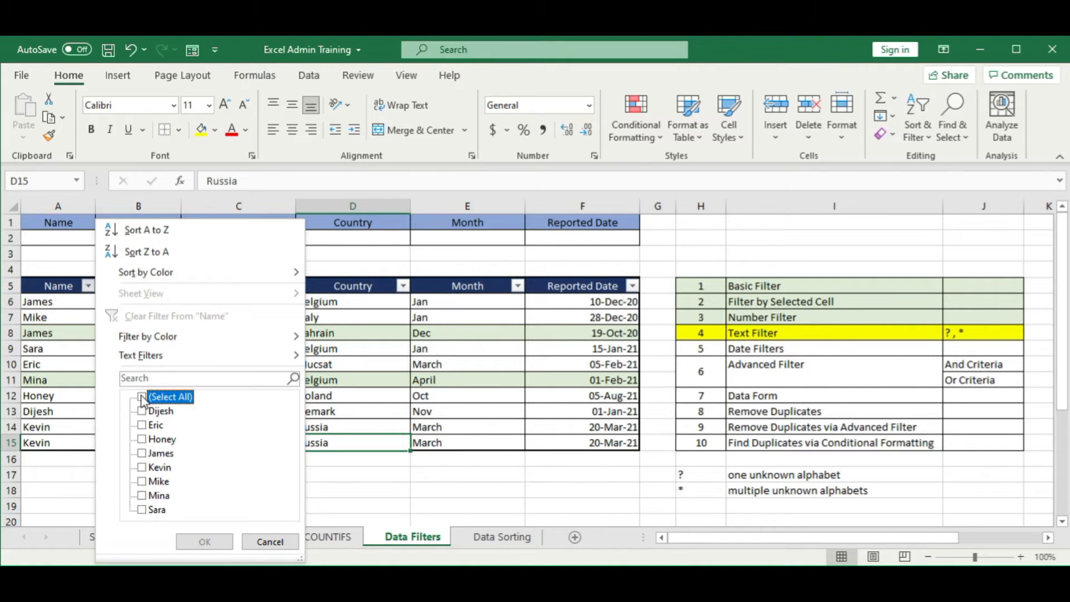
pyautogui.click(142, 453)
pyautogui.click(142, 510)
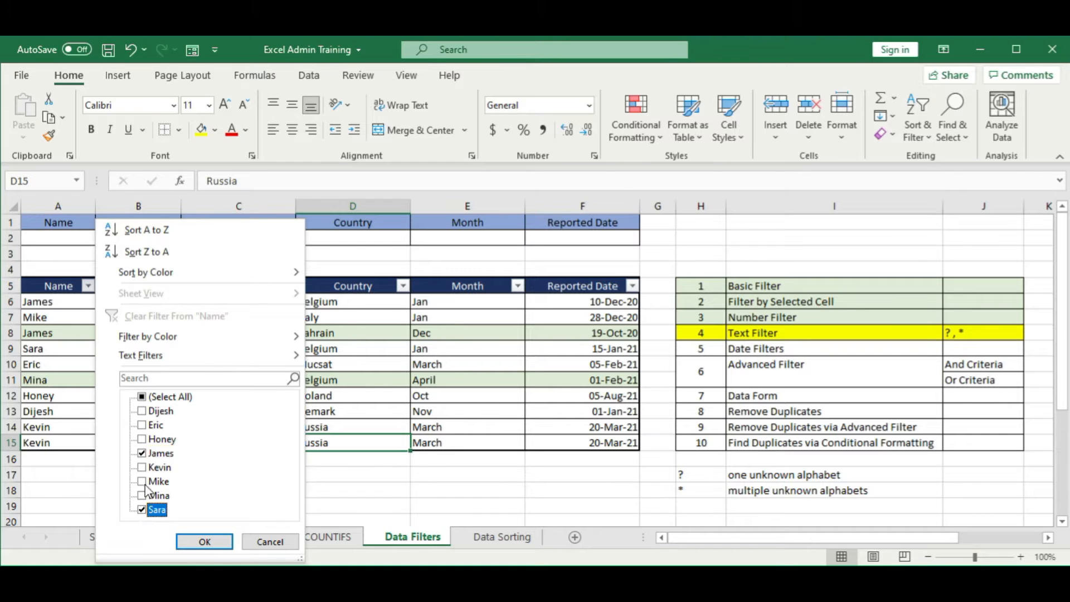
pyautogui.click(144, 482)
pyautogui.click(144, 427)
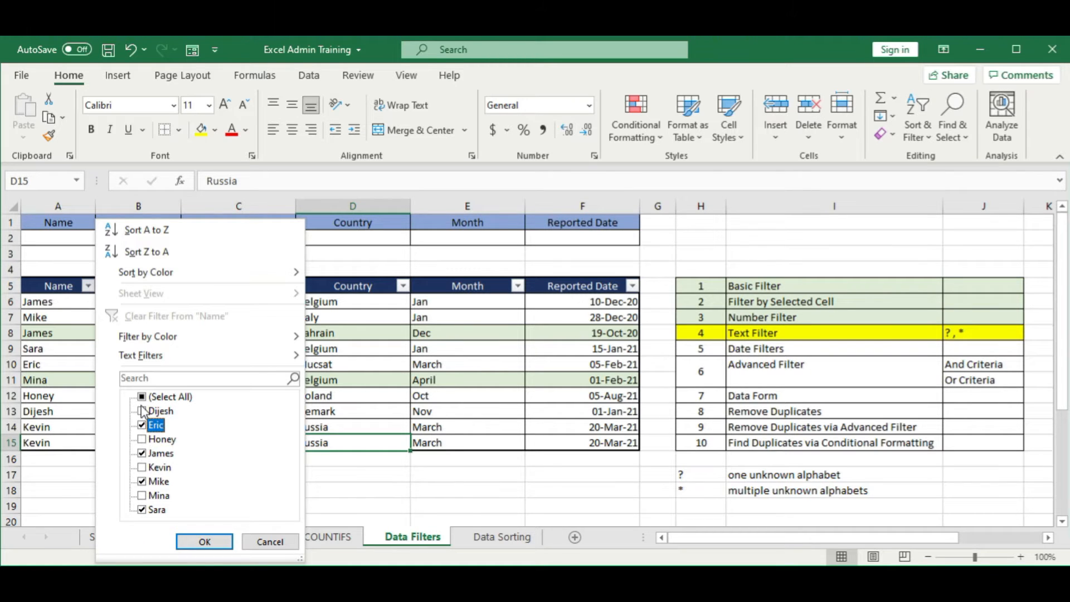
pyautogui.click(143, 412)
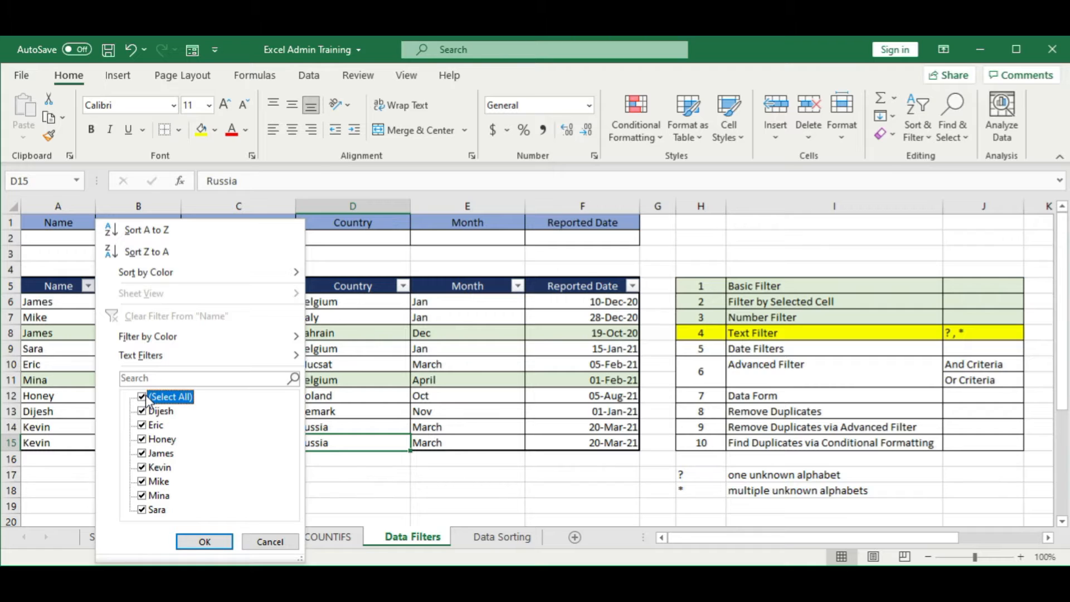
pyautogui.click(146, 396)
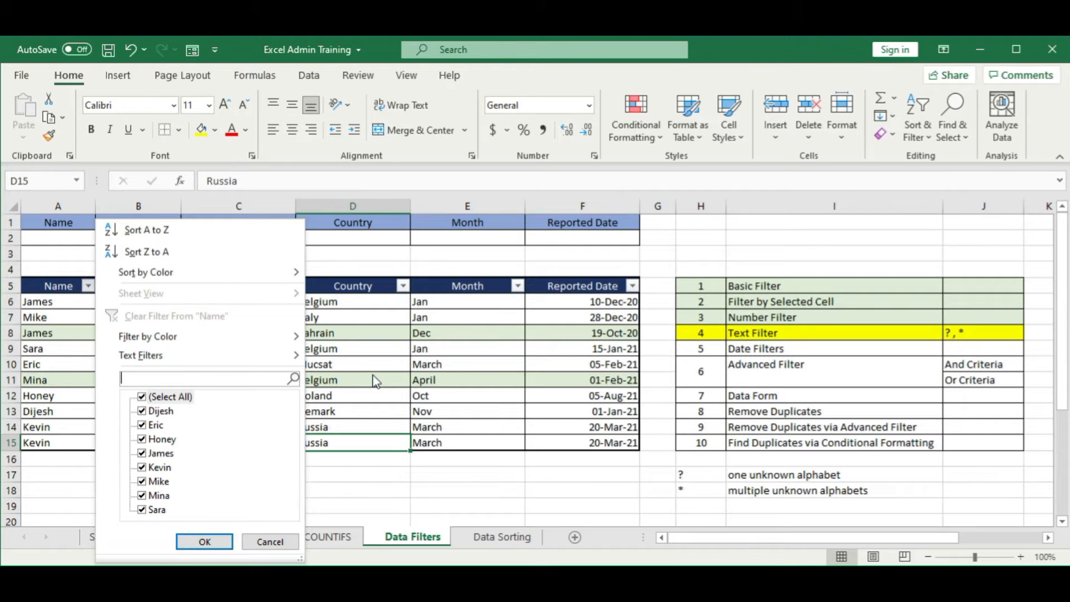
# Step: Search the Name column's filter list for m, m* and m?, and leave the list without filtering
pyautogui.write('m')
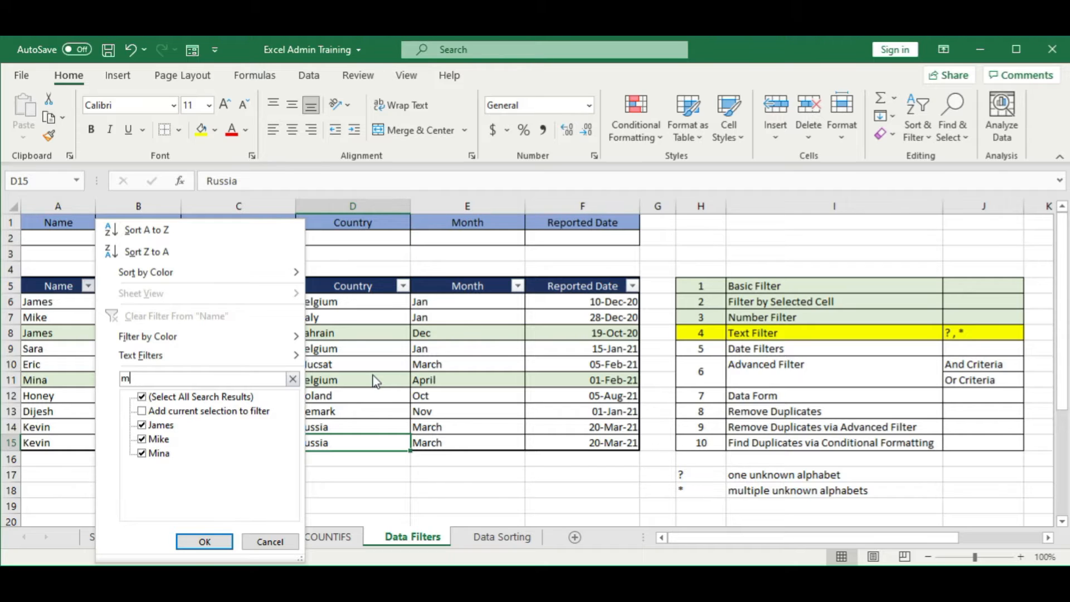
pyautogui.write('*')
pyautogui.press('BackSpace')
pyautogui.write('?')
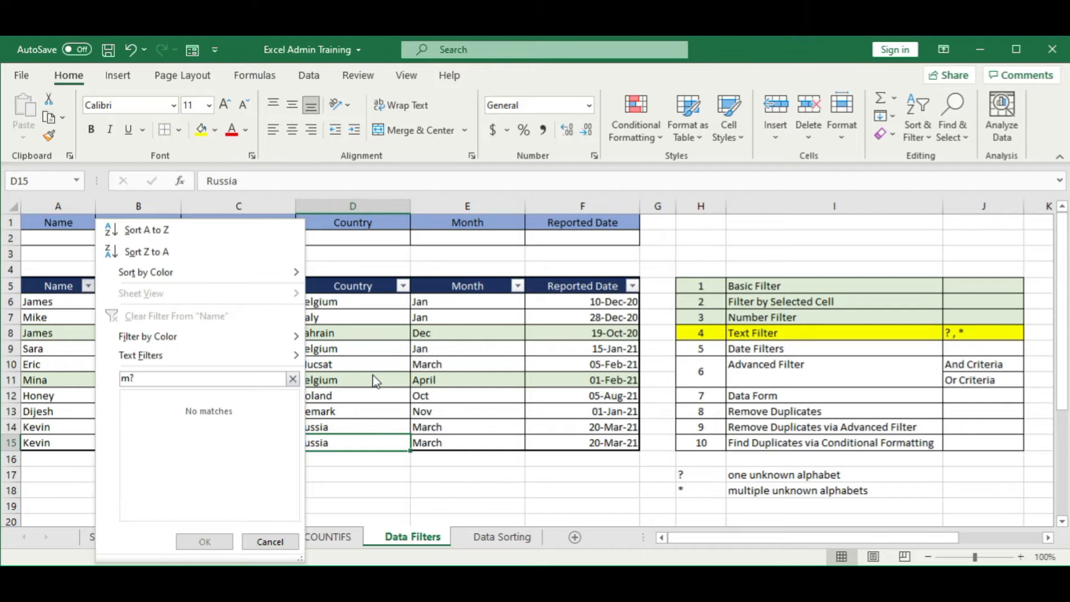
pyautogui.press('Escape')
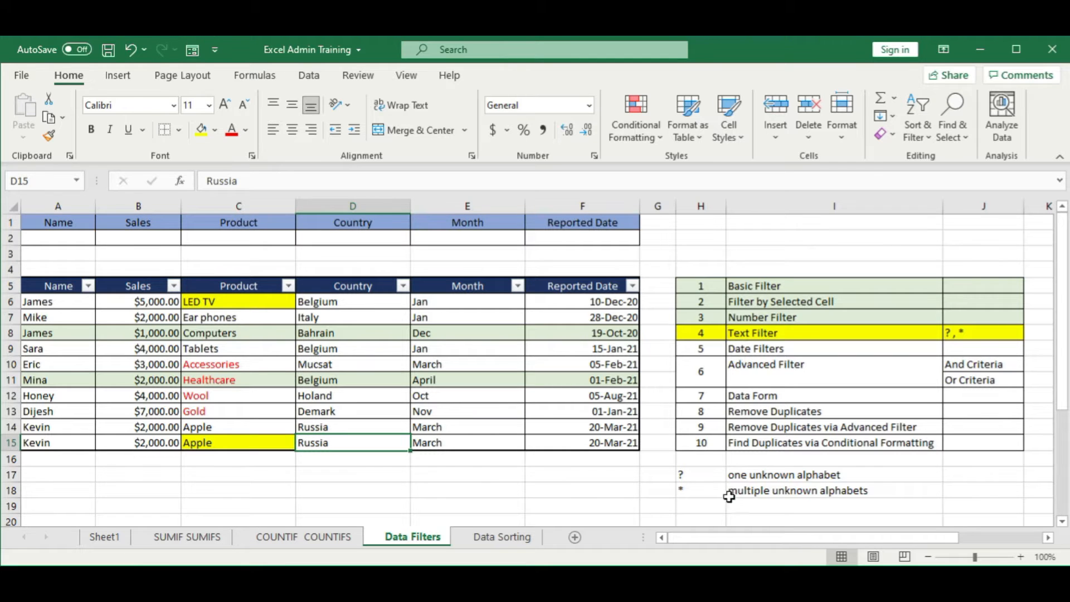
# Step: Review the notes on the ? and * wildcards below the topic list
pyautogui.click(709, 478)
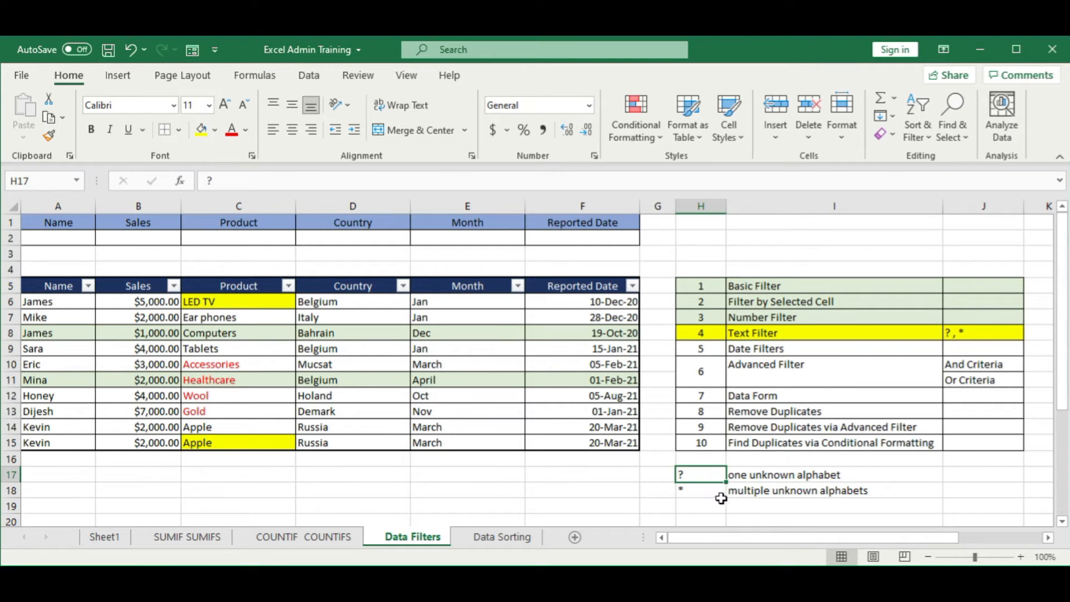
pyautogui.click(775, 477)
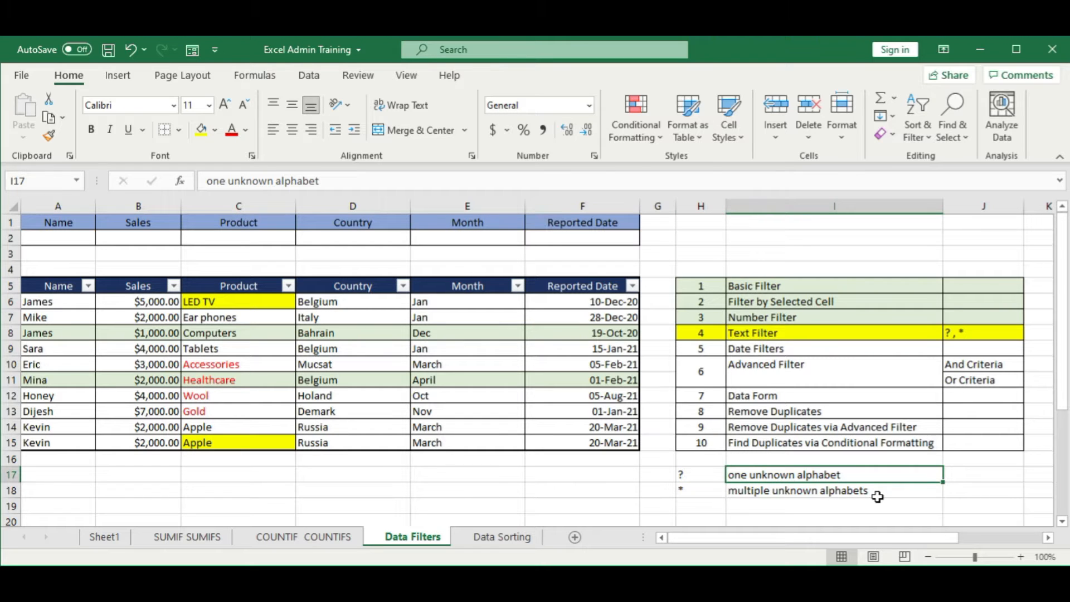
pyautogui.click(683, 490)
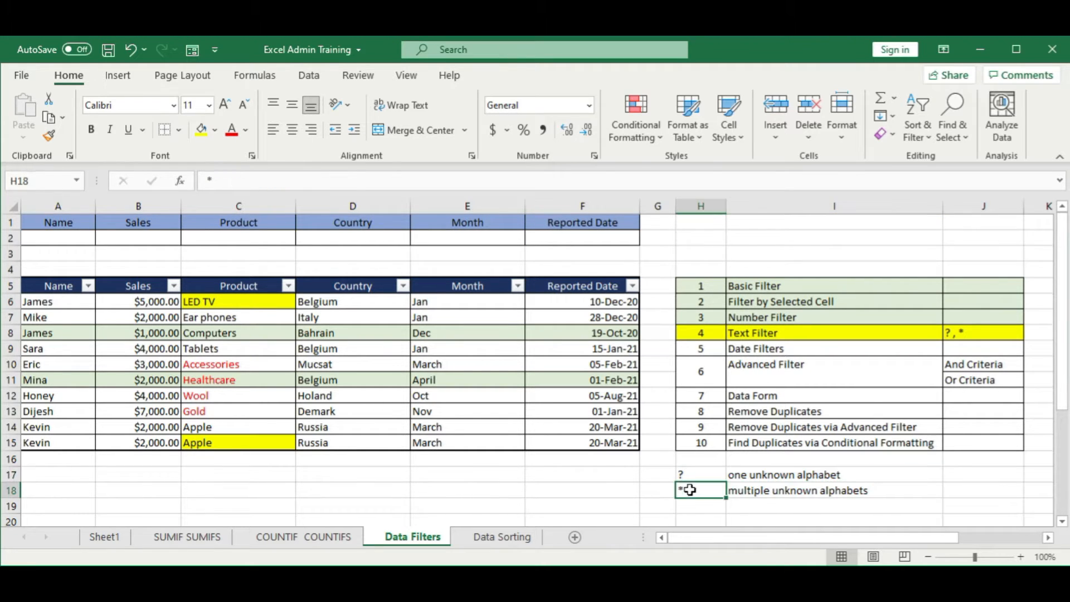
pyautogui.click(781, 492)
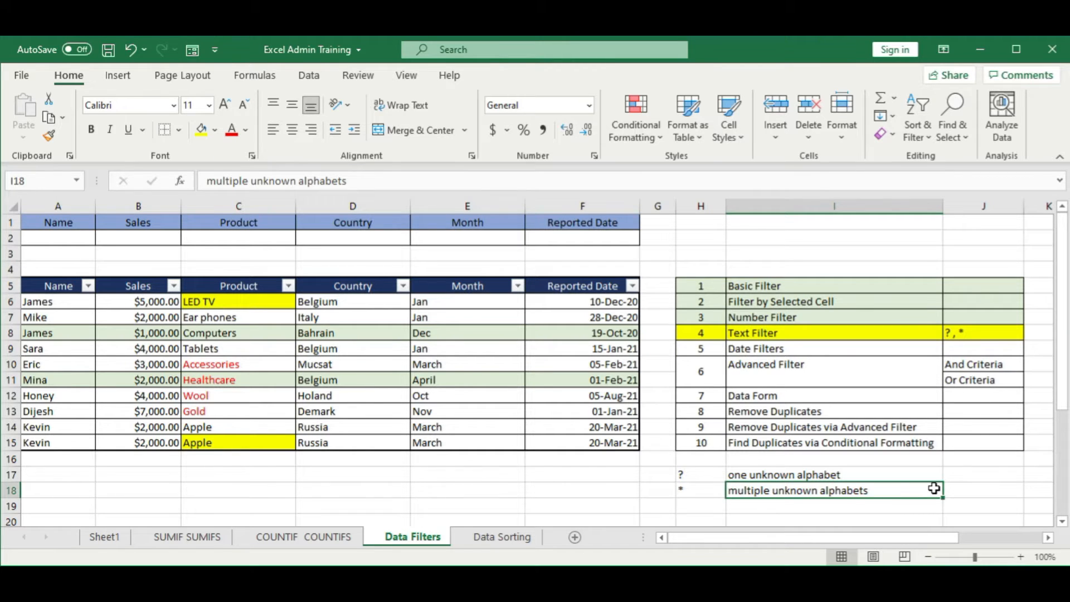
# Step: Search the Name column's filter list for a partial name ending in the ? wildcard, and clear the search text
pyautogui.click(89, 287)
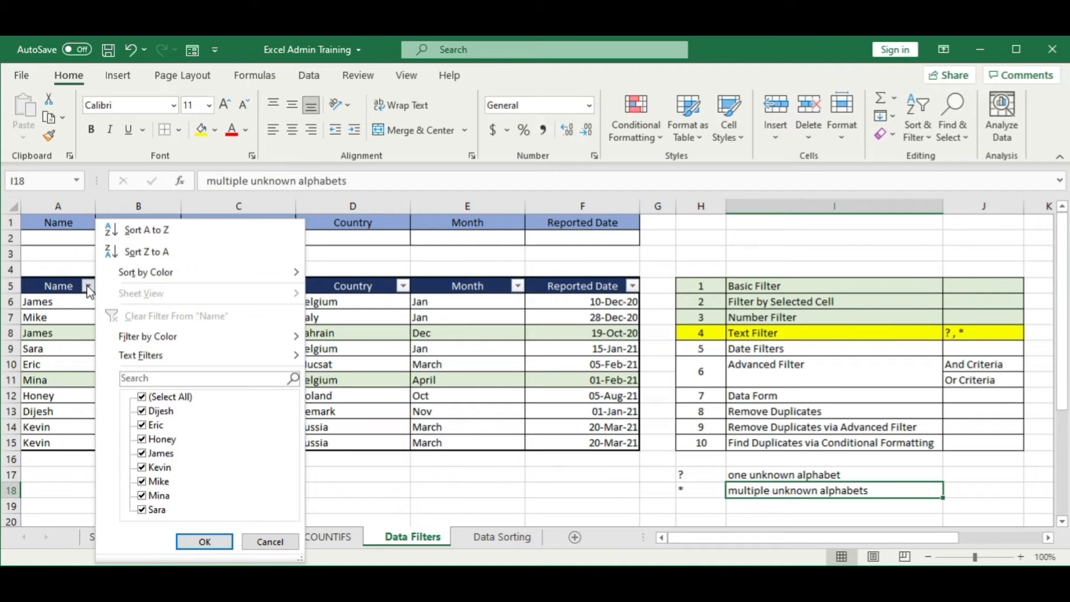
pyautogui.click(181, 379)
pyautogui.write('dij')
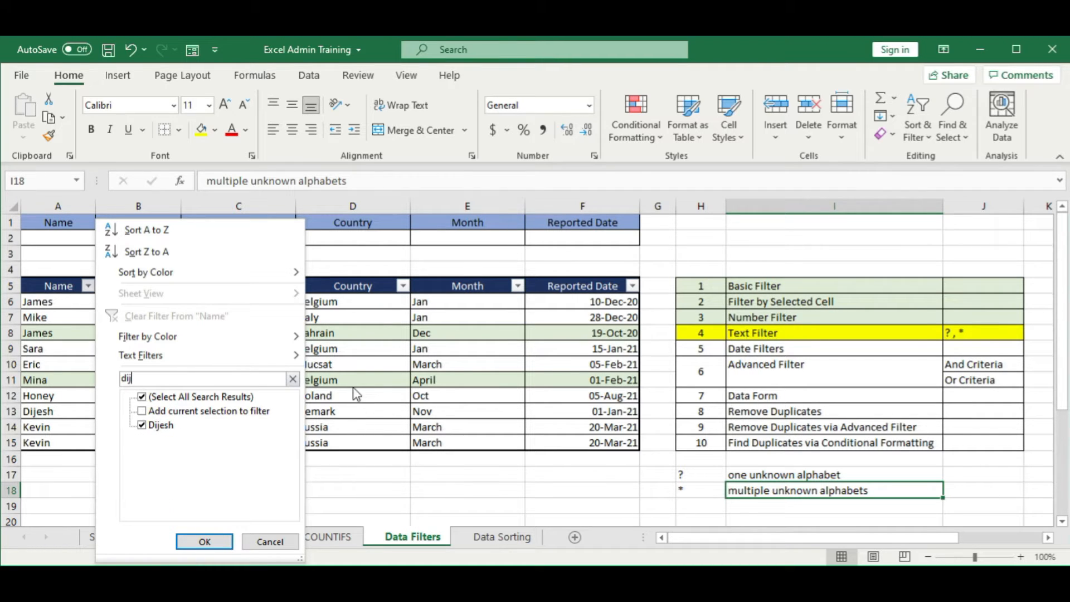
pyautogui.write('es?')
pyautogui.press('BackSpace')
pyautogui.press('BackSpace')
pyautogui.press('BackSpace')
pyautogui.press('BackSpace')
pyautogui.press('BackSpace')
pyautogui.press('BackSpace')
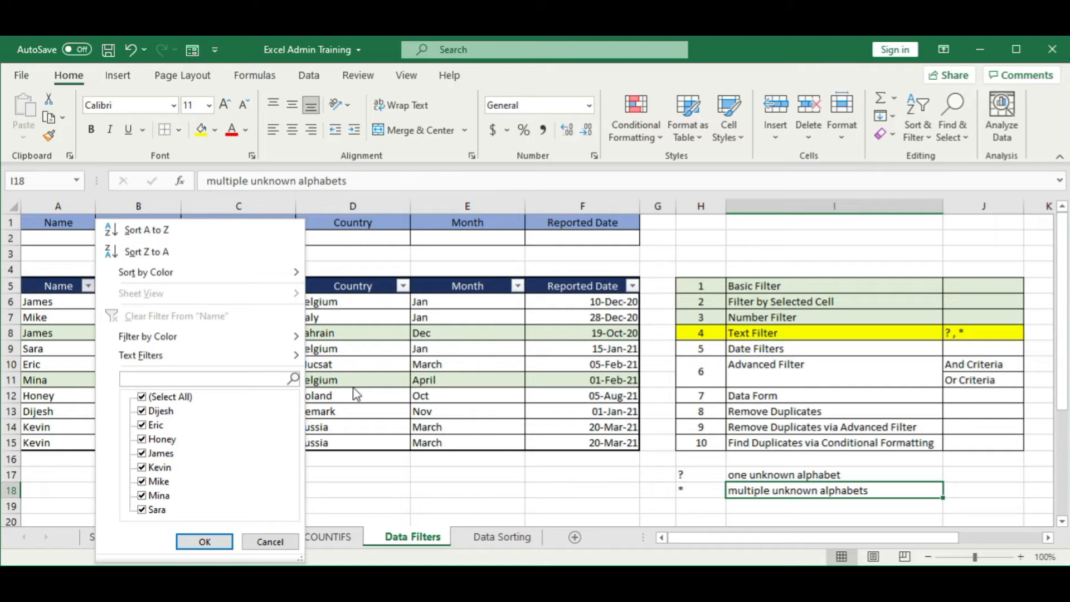
# Step: Search the Name column's filter list with the wildcard pattern ?o*
pyautogui.write('?')
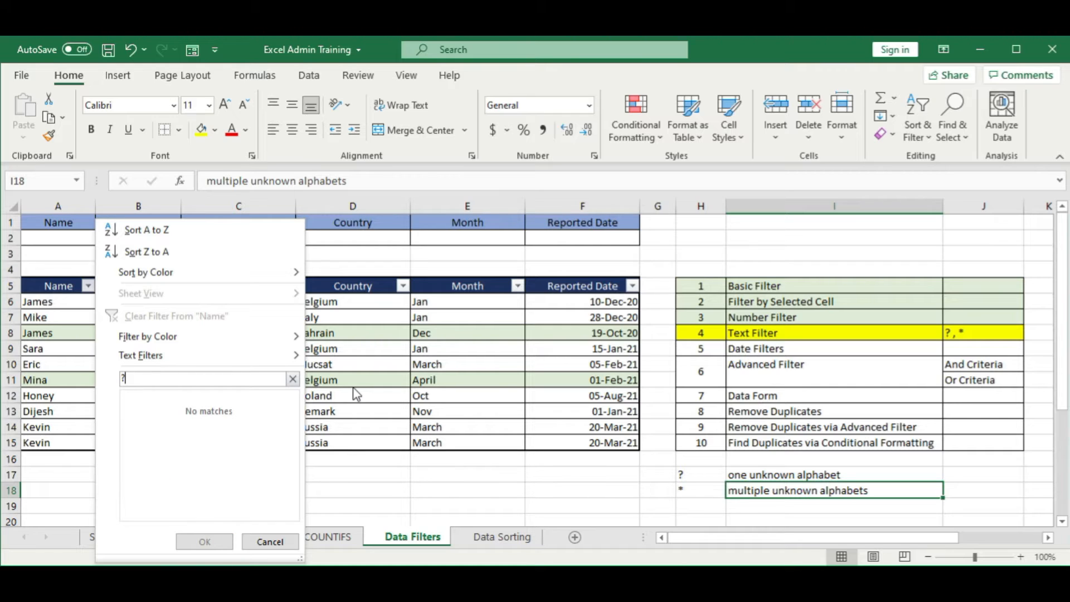
pyautogui.write('0')
pyautogui.press('BackSpace')
pyautogui.write('o')
pyautogui.write('*')
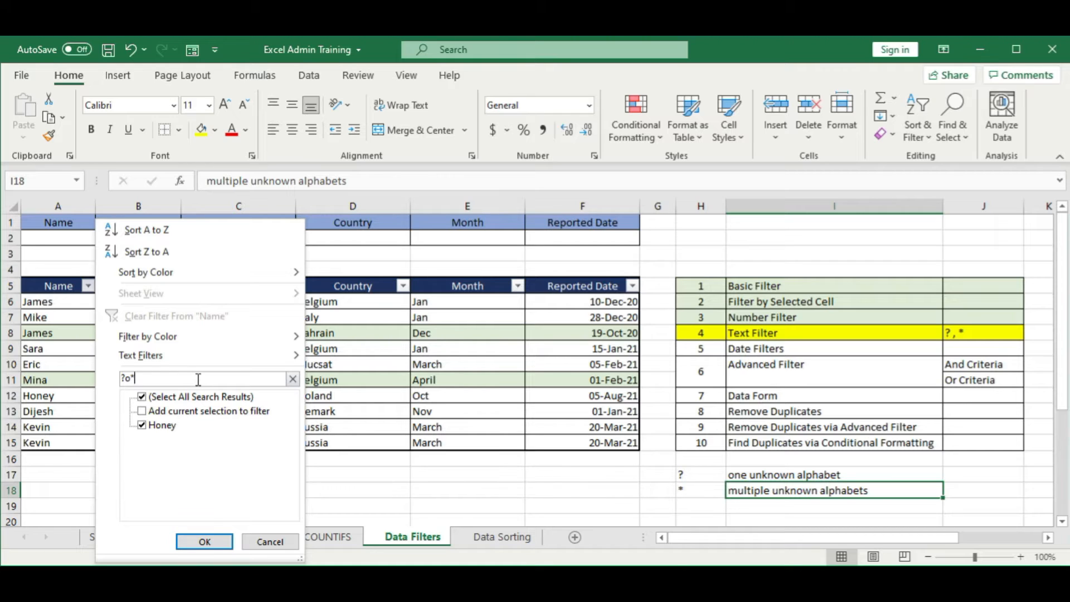
pyautogui.press('Left')
pyautogui.press('Left')
pyautogui.press('Left')
pyautogui.press('Right')
pyautogui.press('Right')
pyautogui.press('Right')
# Step: Search the Name list with the patterns ?o?, ?o?* and ?o?e?, and clear the search without applying a filter
pyautogui.press('BackSpace')
pyautogui.write('?')
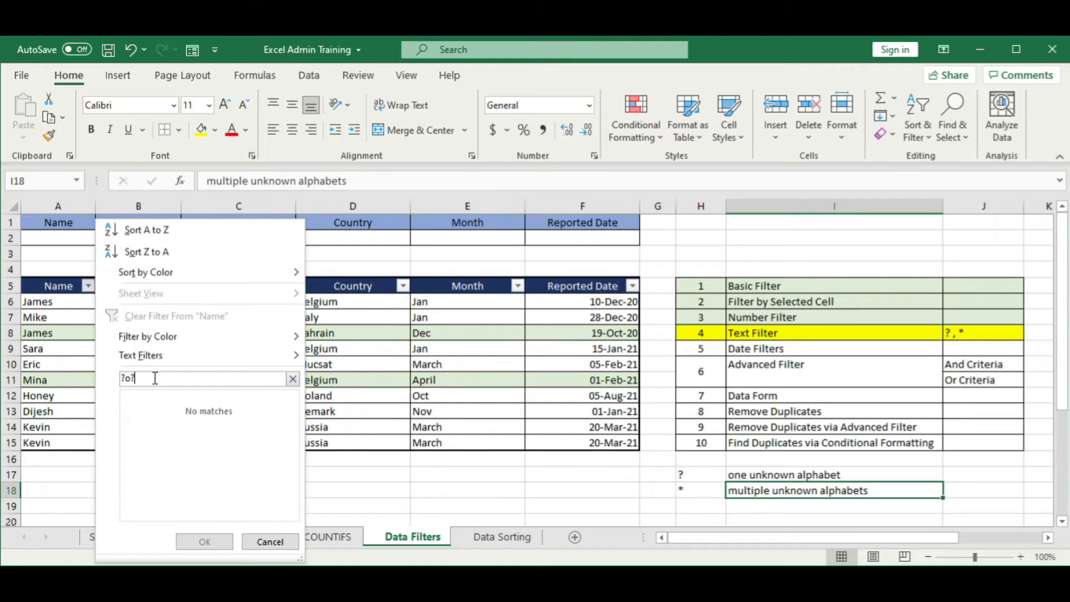
pyautogui.write('*')
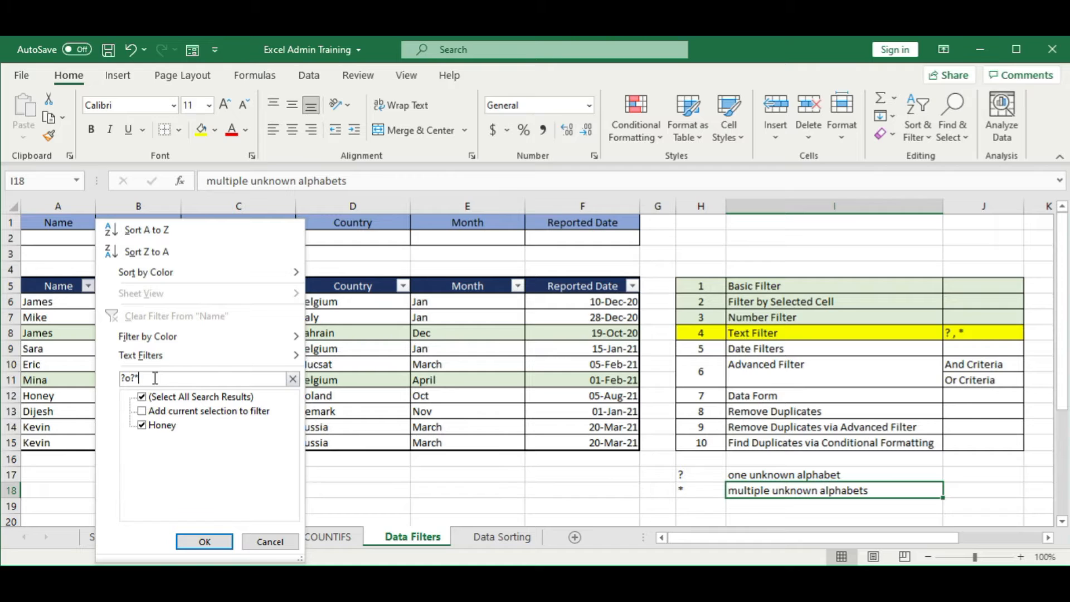
pyautogui.press('BackSpace')
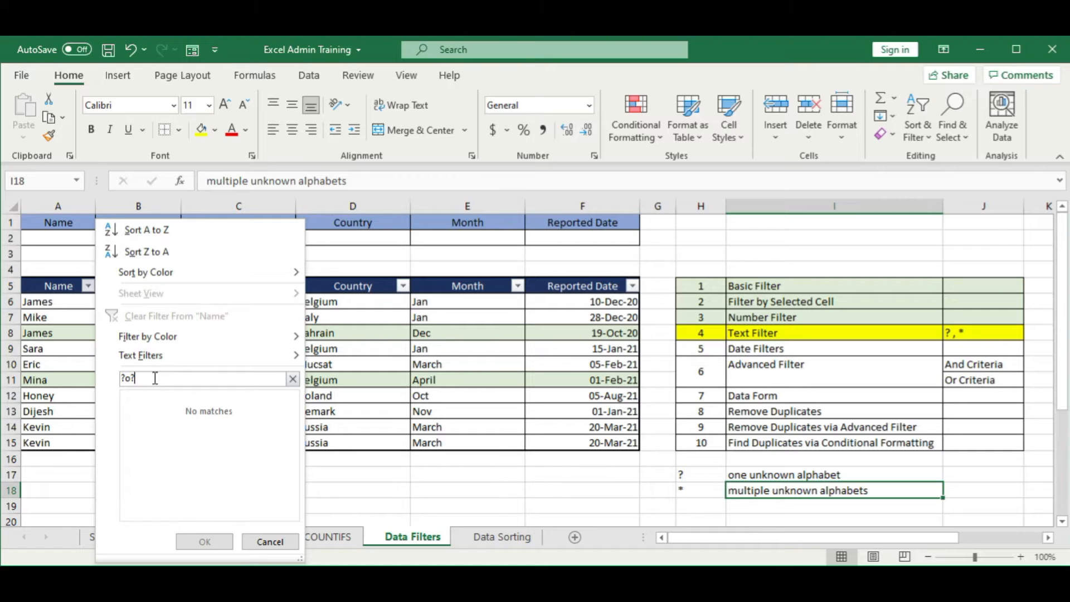
pyautogui.write('e?')
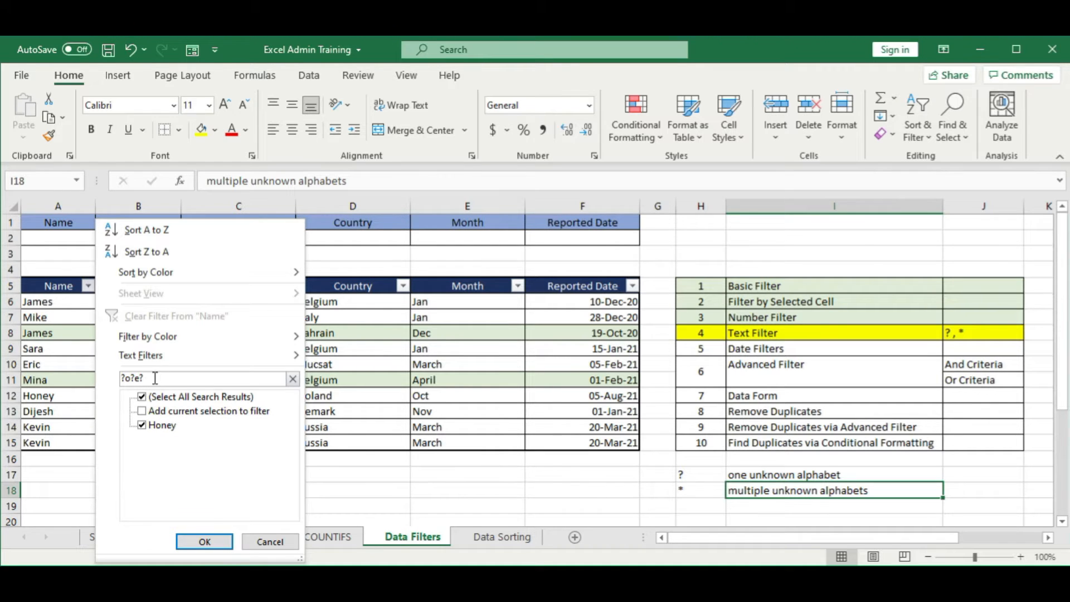
pyautogui.press('BackSpace')
pyautogui.press('BackSpace')
pyautogui.press('BackSpace')
pyautogui.press('BackSpace')
pyautogui.press('BackSpace')
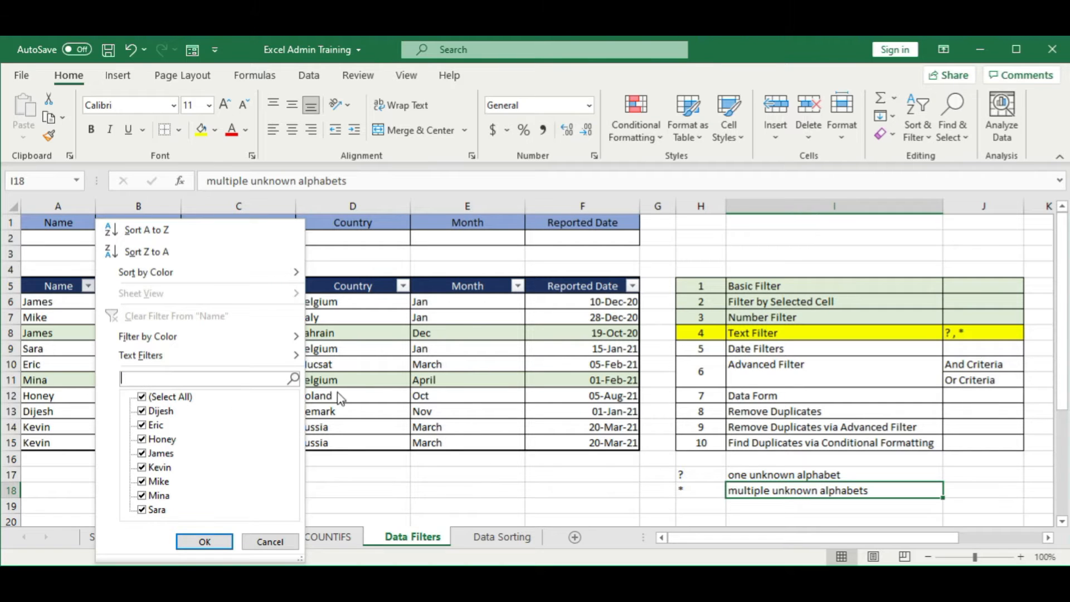
pyautogui.click(387, 379)
# Step: Fill the Text Filter row of the topic list, H8:J8, with the light green used for the rows above
pyautogui.click(740, 334)
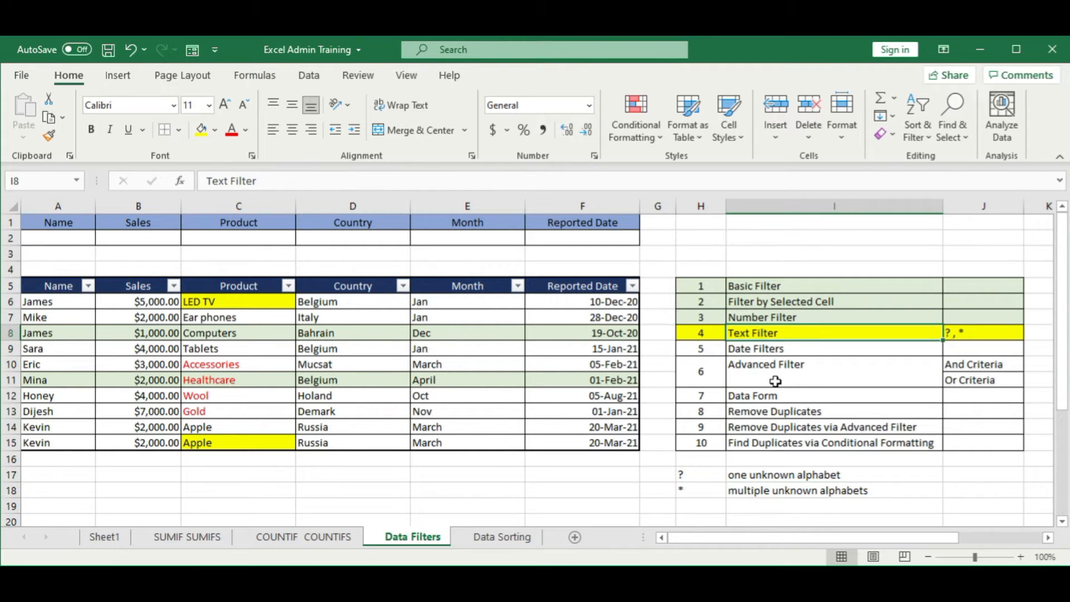
pyautogui.click(407, 391)
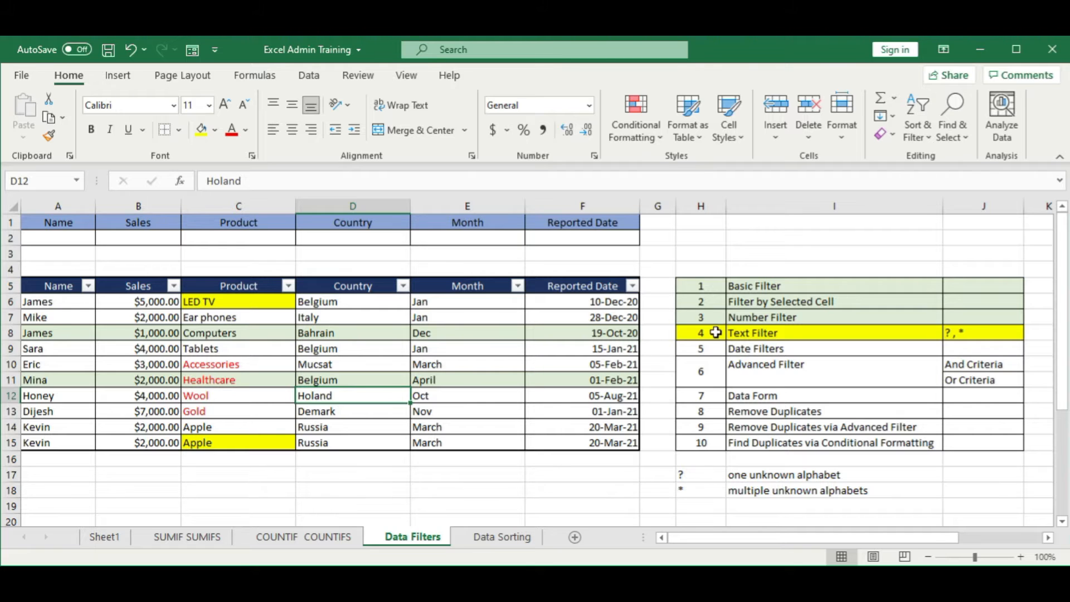
pyautogui.moveTo(719, 333); pyautogui.dragTo(958, 333)
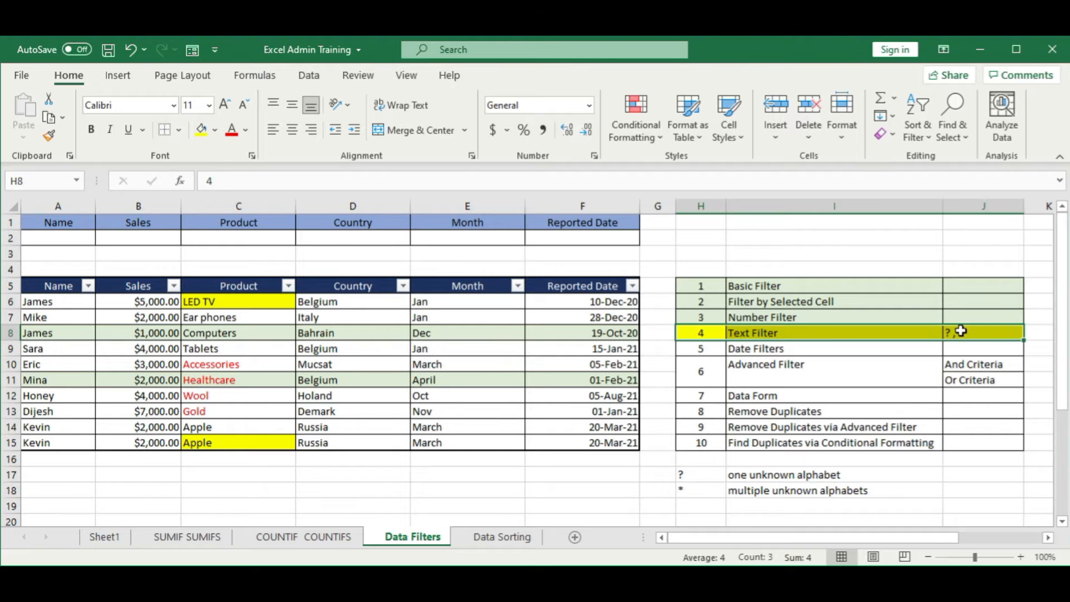
pyautogui.click(214, 130)
pyautogui.click(315, 191)
pyautogui.click(353, 348)
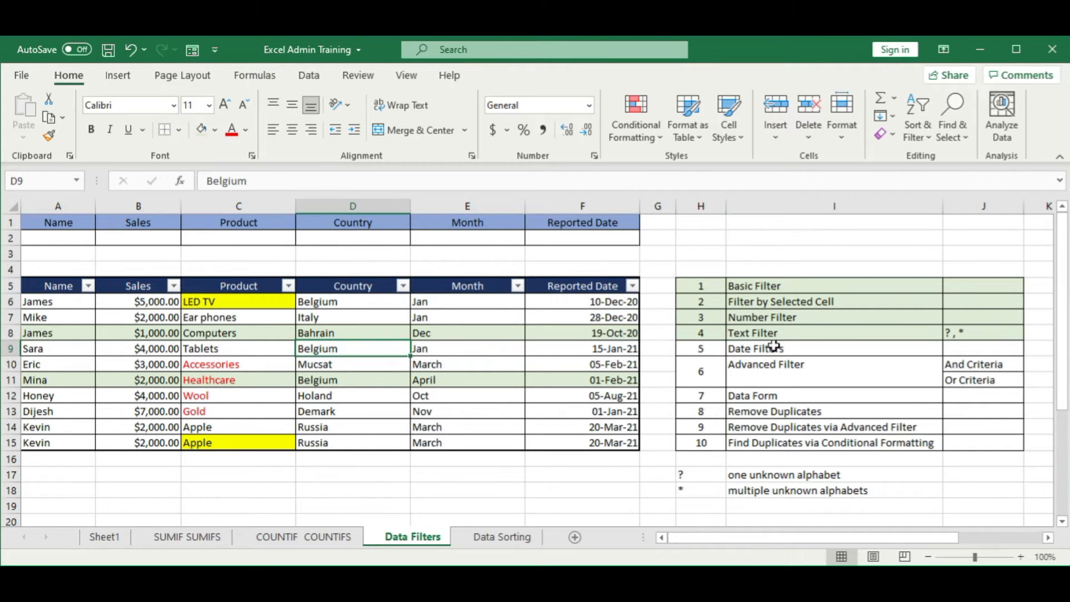
# Step: Fill the Date Filters row of the topic list, H9:J9, with yellow
pyautogui.moveTo(693, 352); pyautogui.dragTo(951, 346)
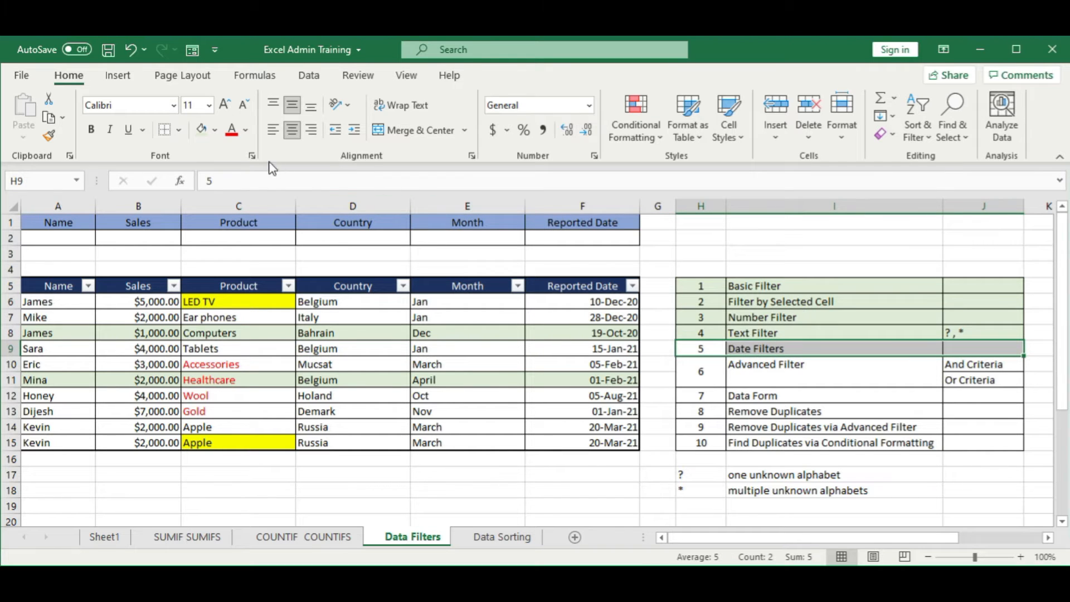
pyautogui.click(215, 130)
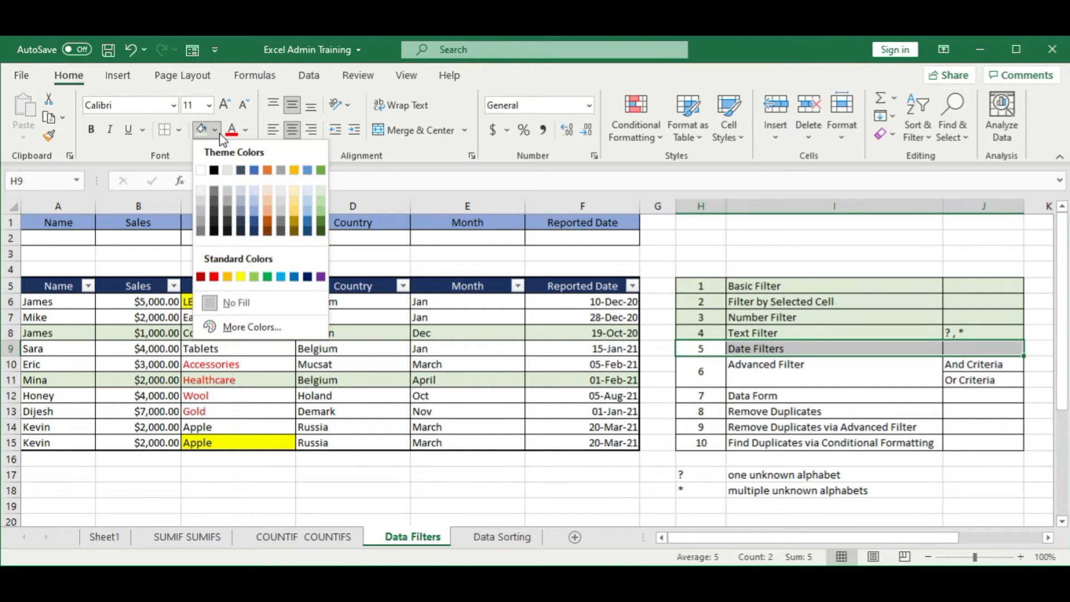
pyautogui.click(241, 277)
pyautogui.click(553, 346)
pyautogui.click(509, 407)
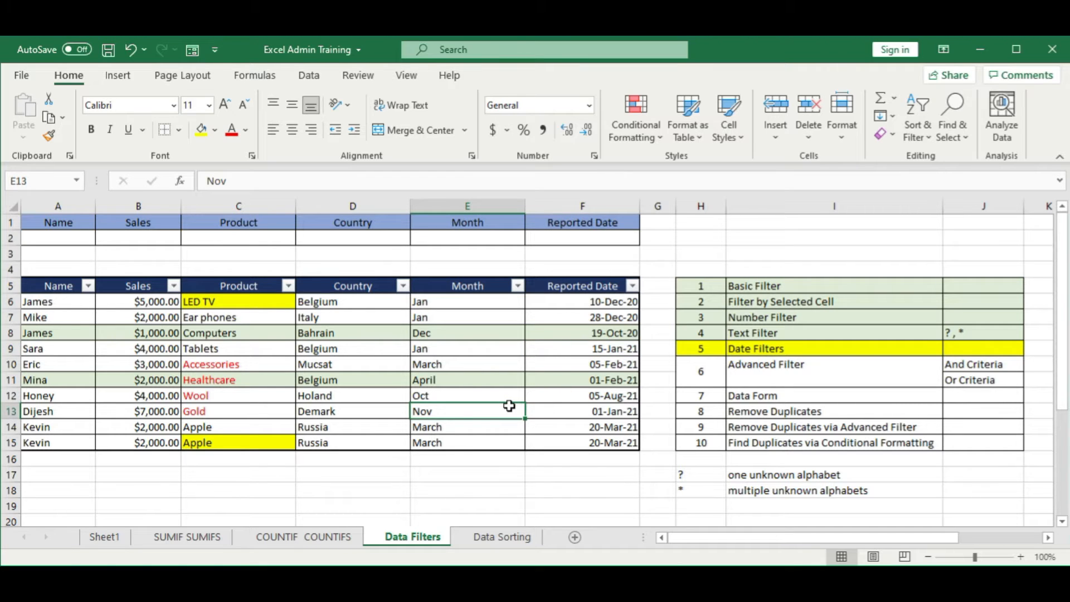
# Step: Compare the date filter options of the Reported Date column with the number filter options of the Sales column
pyautogui.click(459, 363)
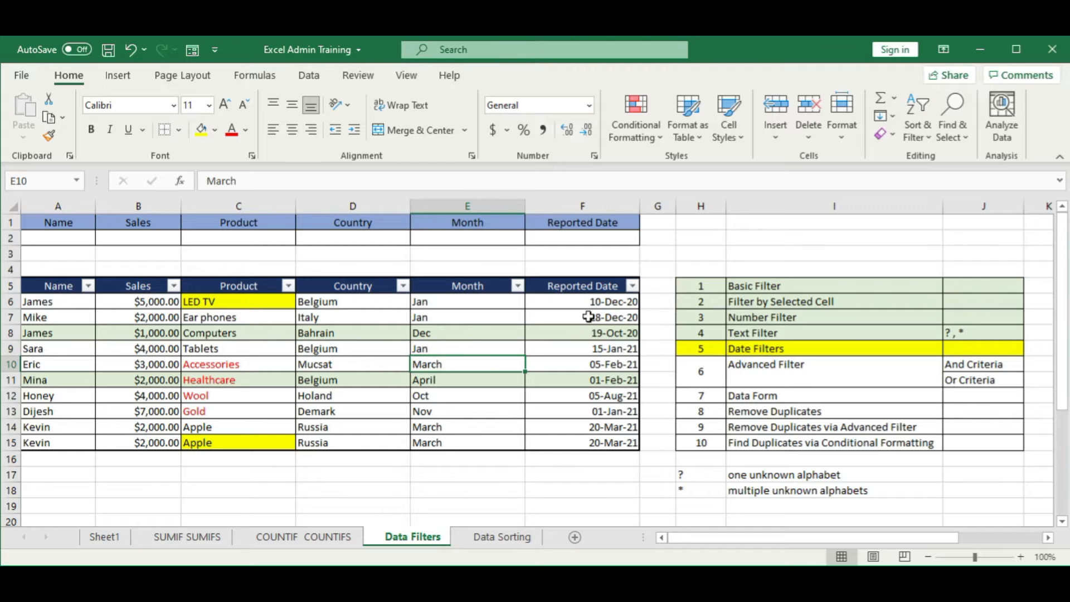
pyautogui.click(571, 443)
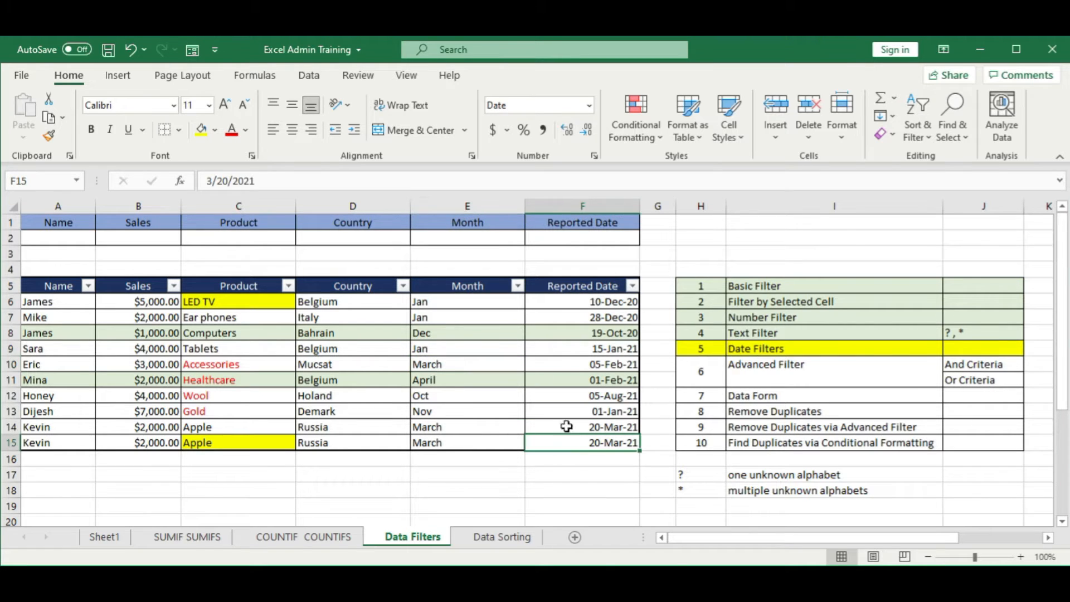
pyautogui.click(632, 287)
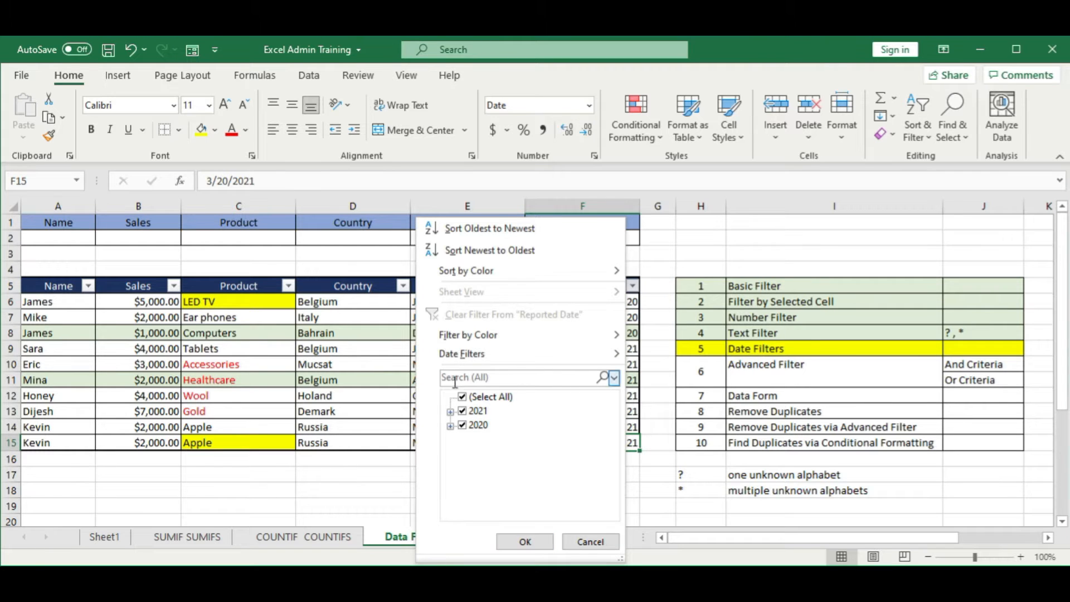
pyautogui.moveTo(466, 362)
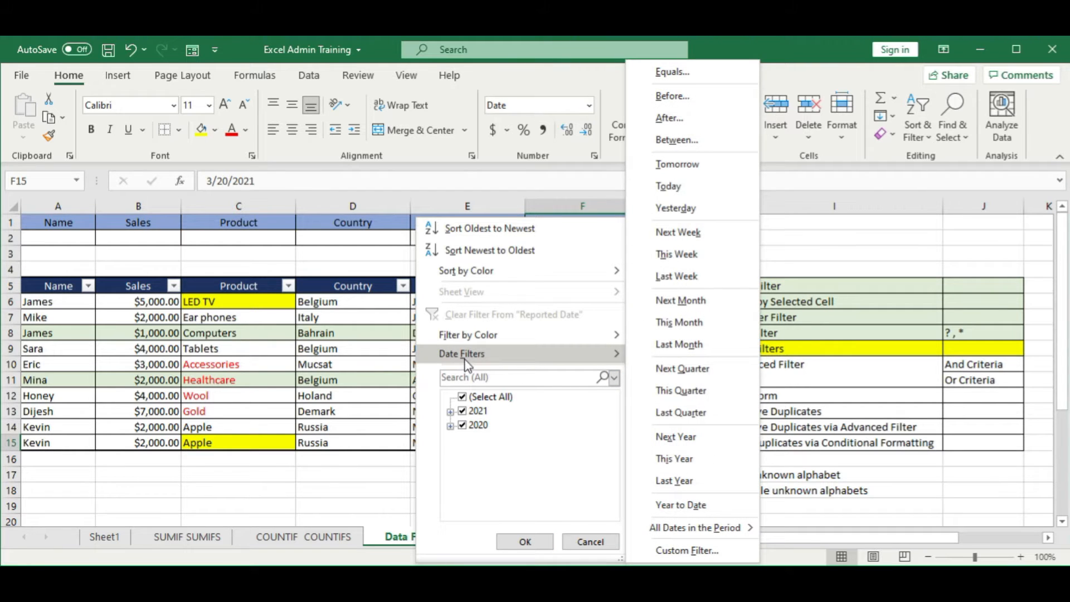
pyautogui.click(304, 374)
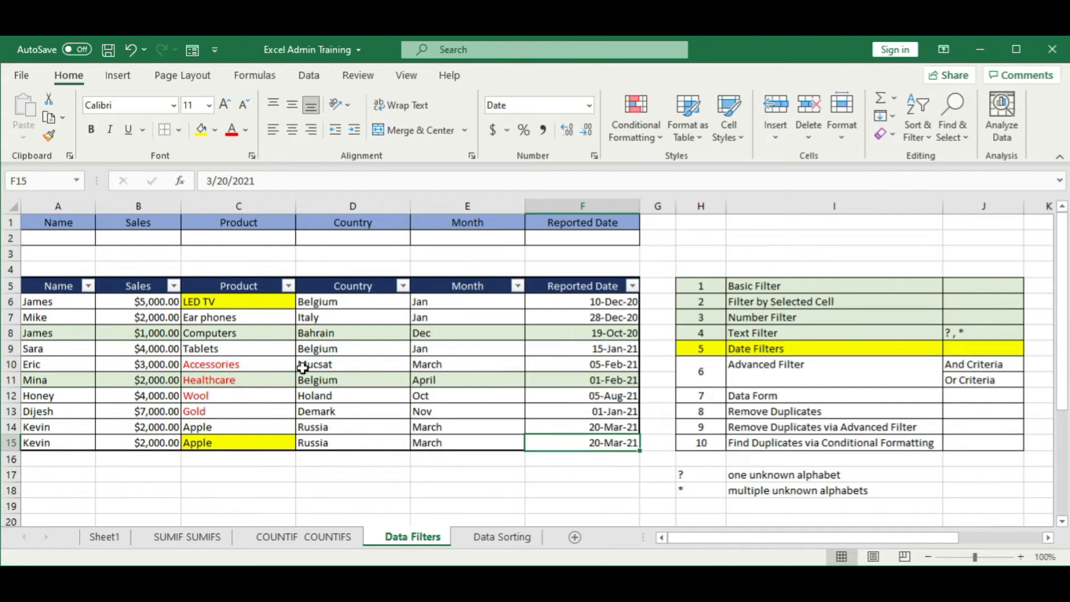
pyautogui.click(634, 287)
pyautogui.click(301, 395)
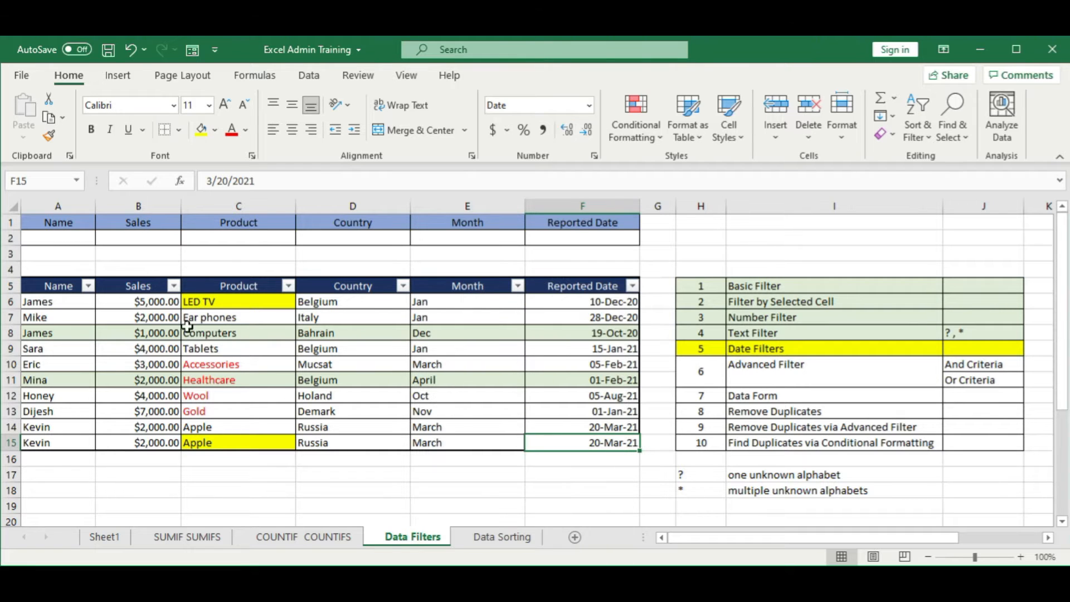
pyautogui.click(174, 287)
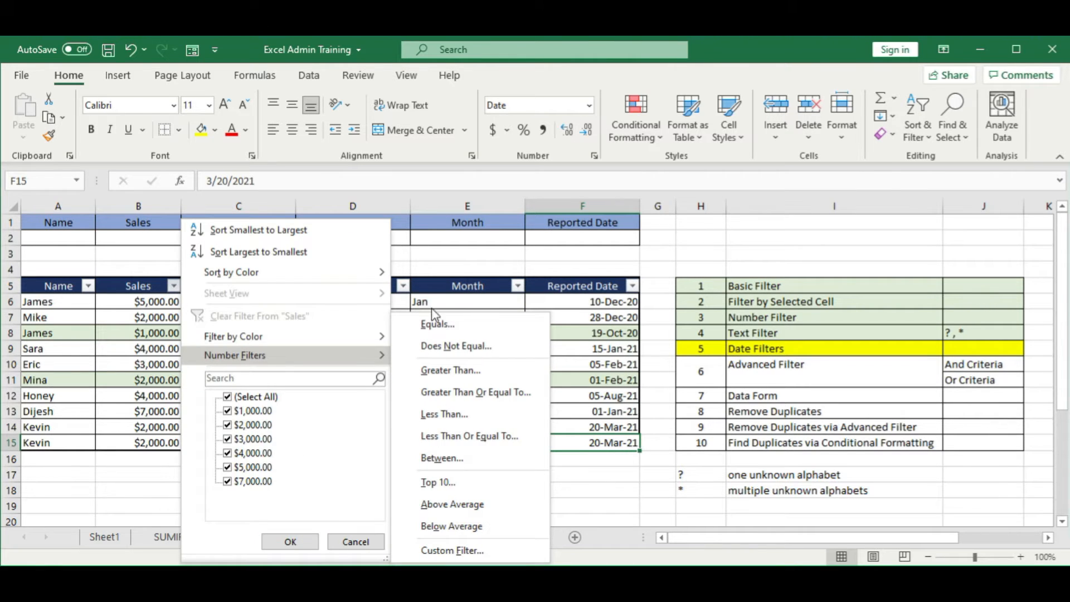
pyautogui.click(602, 302)
# Step: Filter the Reported Date column with the Next Month date filter
pyautogui.click(634, 287)
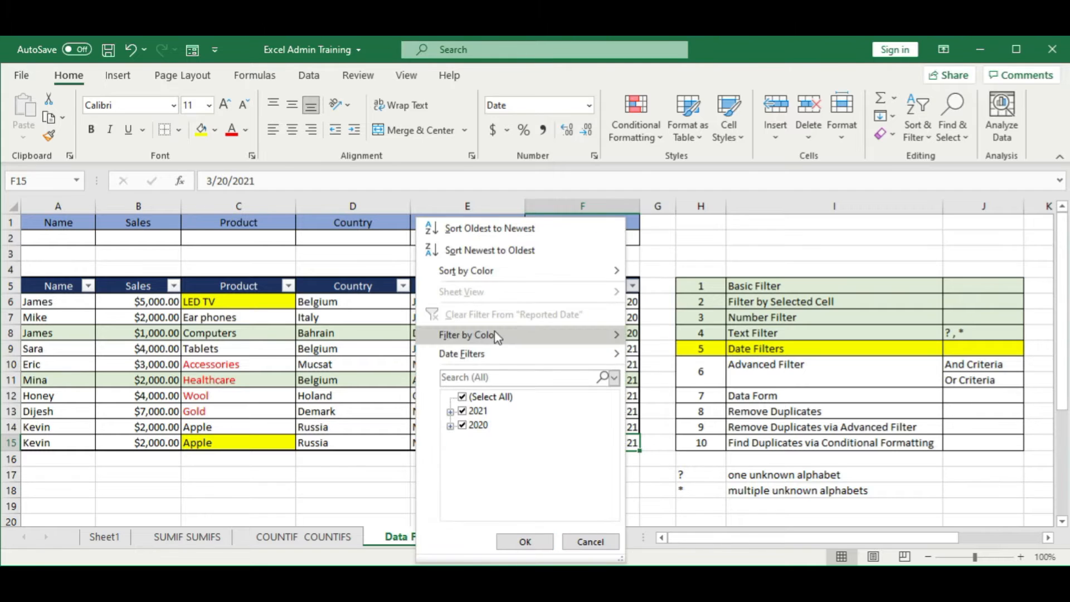
pyautogui.moveTo(474, 366)
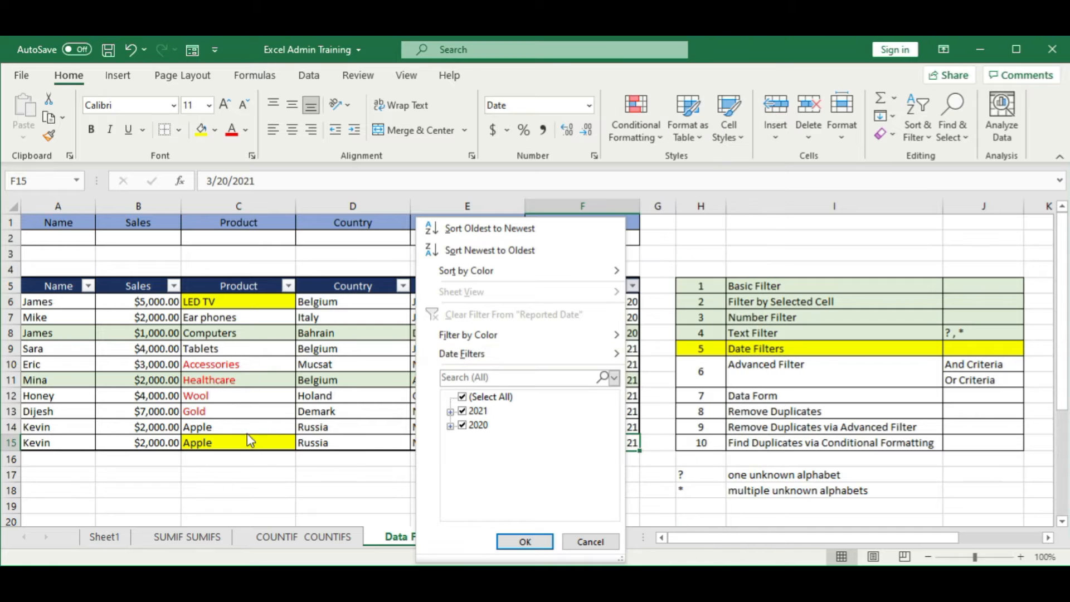
pyautogui.moveTo(597, 356)
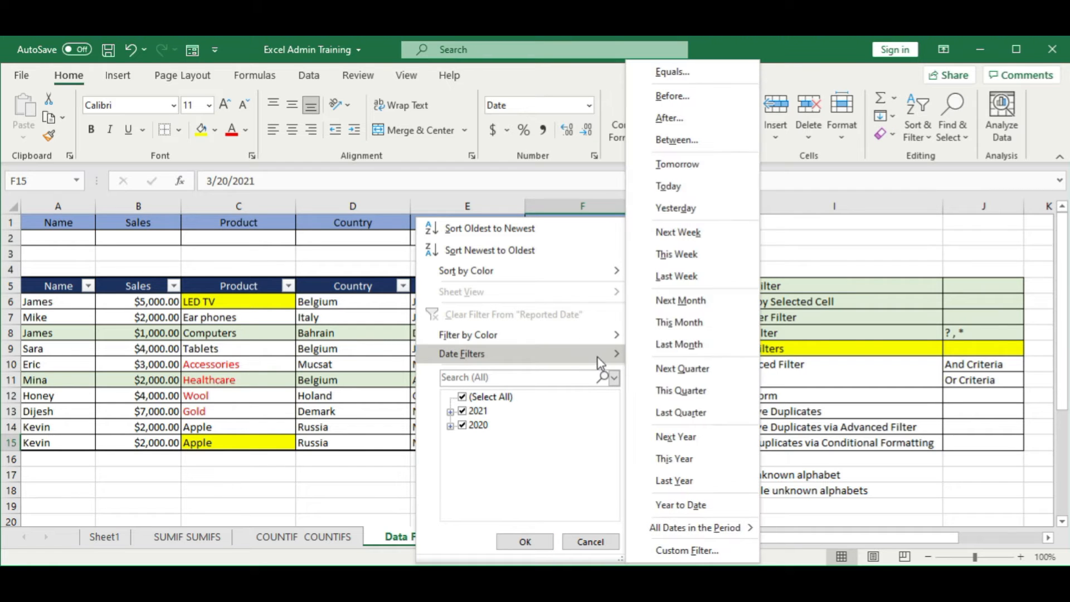
pyautogui.click(708, 301)
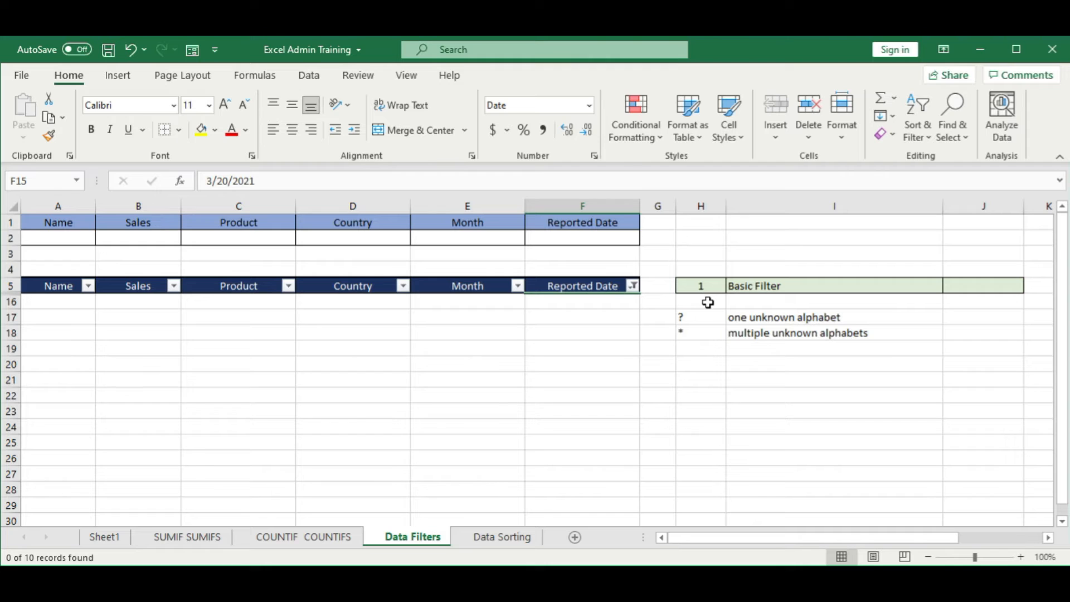
# Step: Filter the Reported Date column by Last Quarter, and replace that with the Next Quarter date filter
pyautogui.click(634, 286)
pyautogui.moveTo(617, 354)
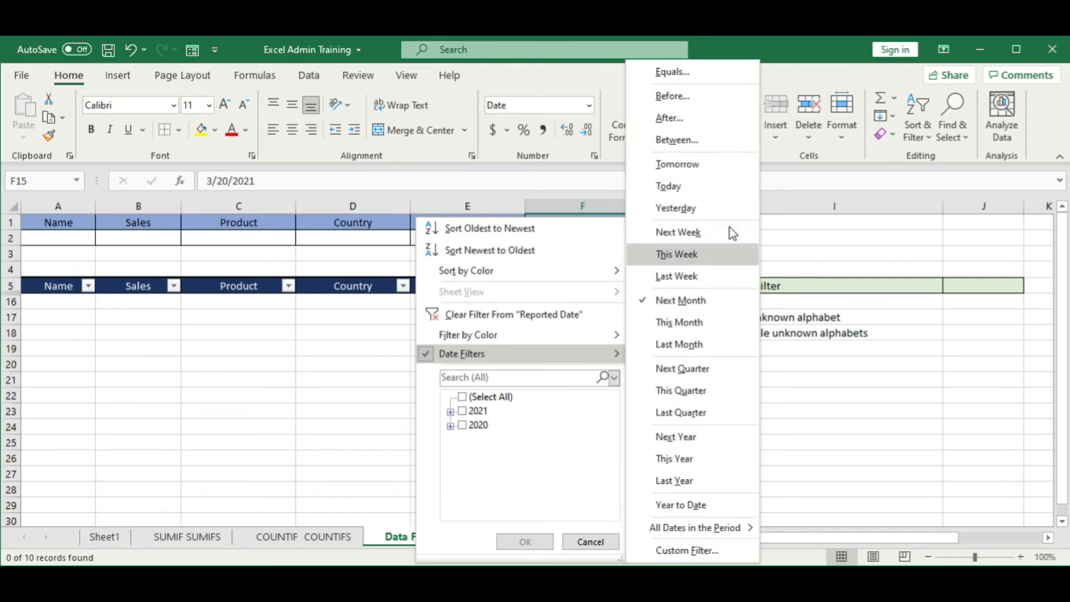
pyautogui.click(694, 415)
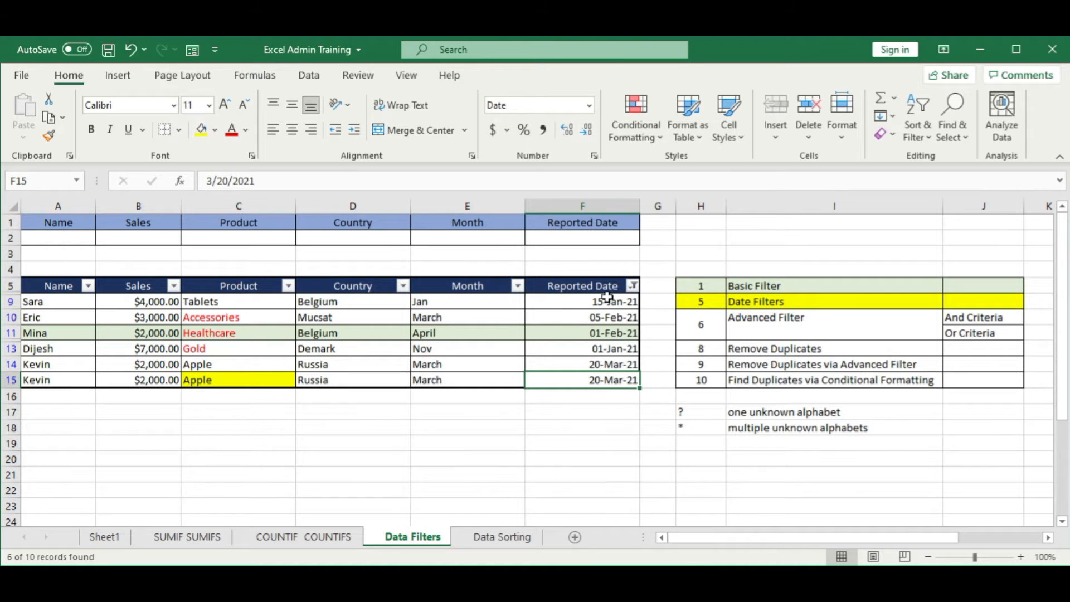
pyautogui.click(634, 286)
pyautogui.moveTo(597, 353)
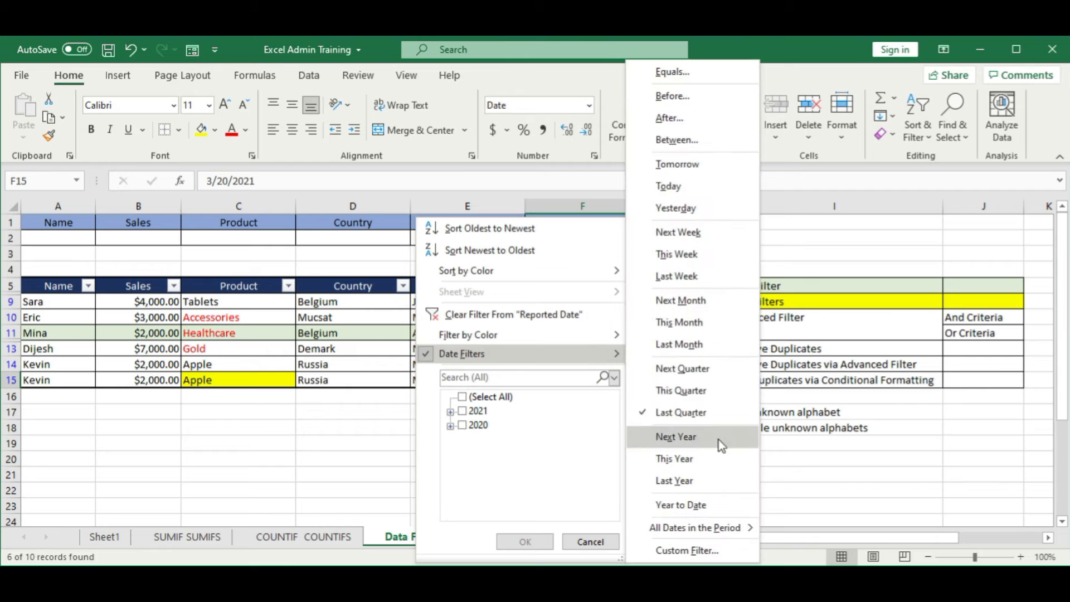
pyautogui.click(703, 372)
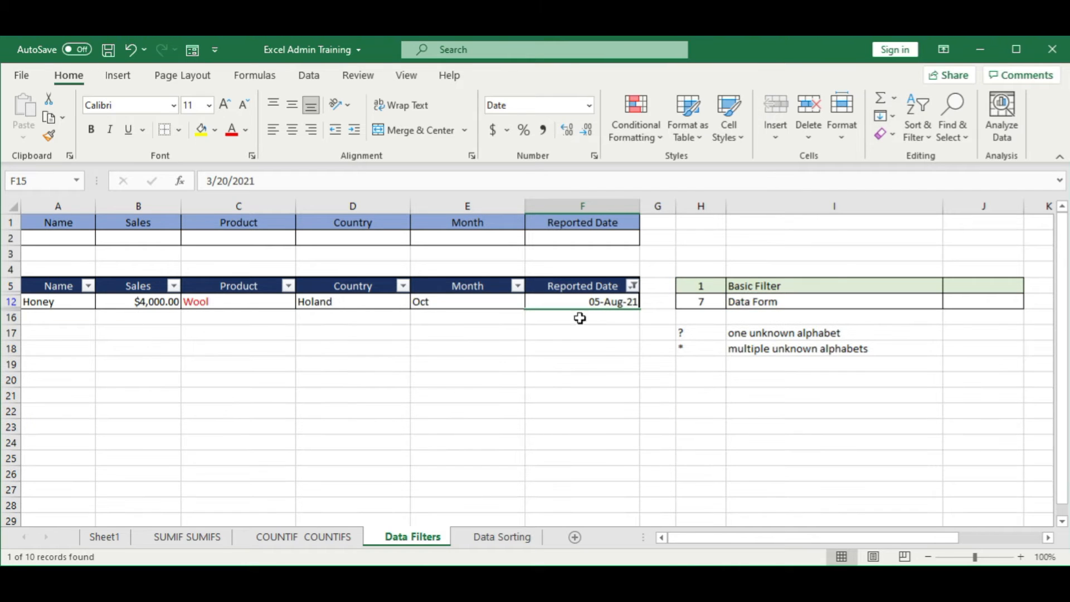
# Step: Switch the Reported Date column's date filter to Tomorrow
pyautogui.click(634, 286)
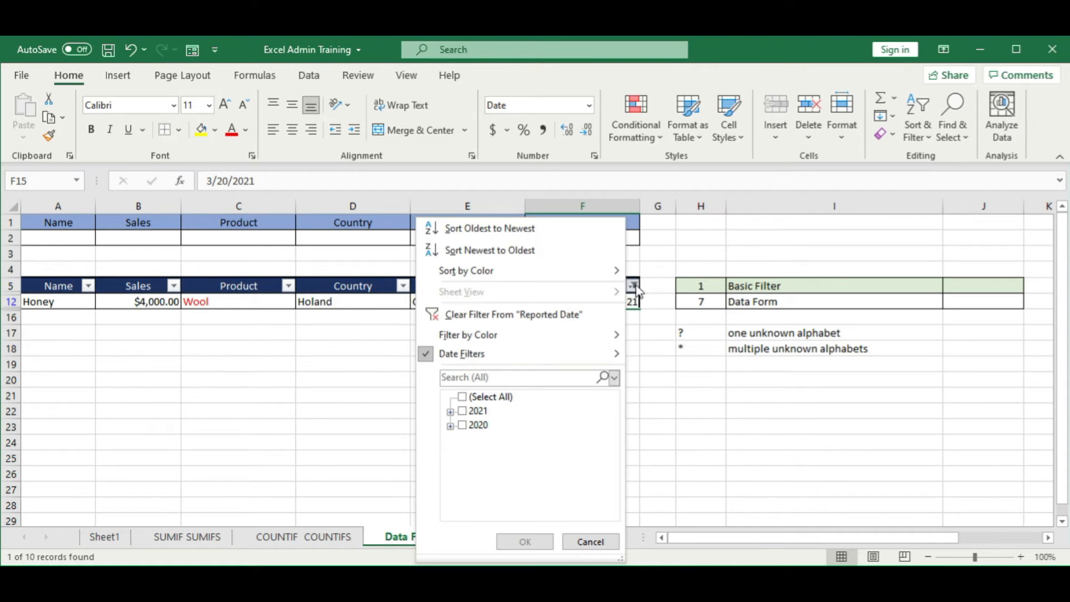
pyautogui.moveTo(567, 347)
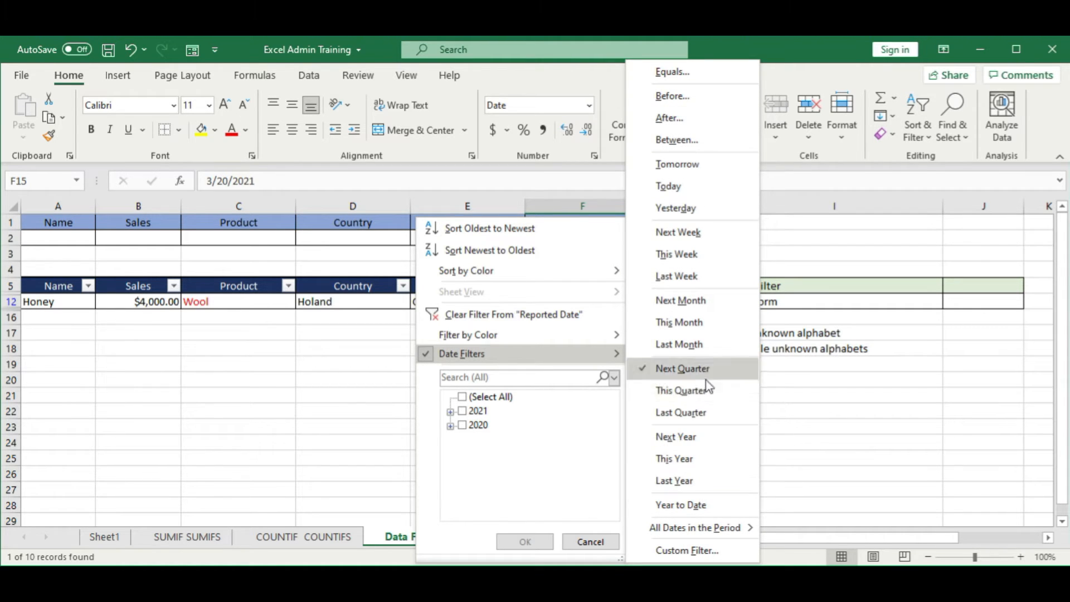
pyautogui.click(717, 168)
# Step: Show all records again by selecting every date in the Reported Date filter list
pyautogui.click(633, 286)
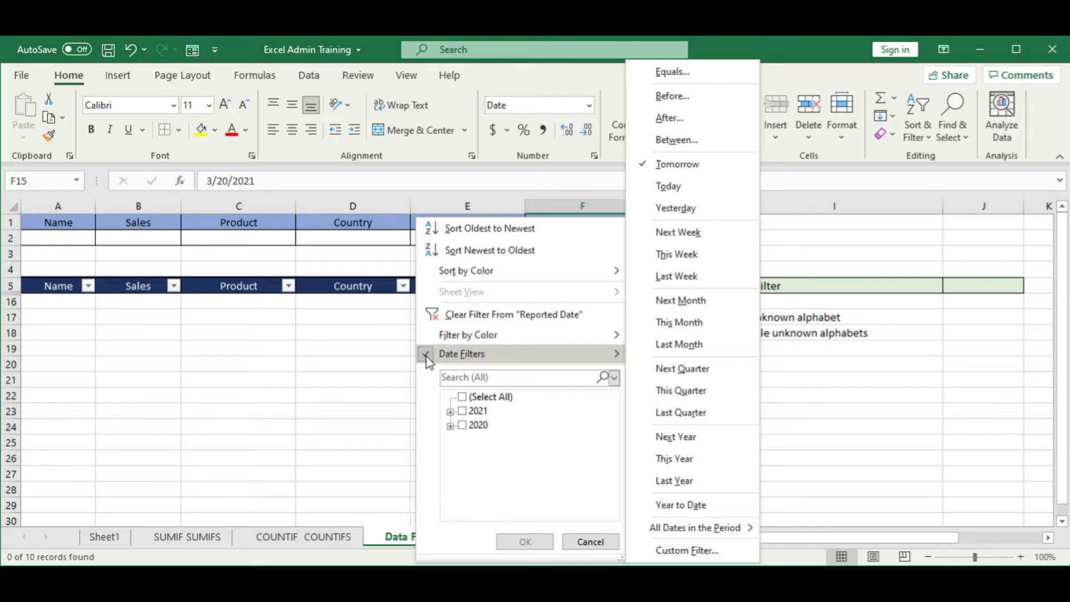
pyautogui.click(556, 481)
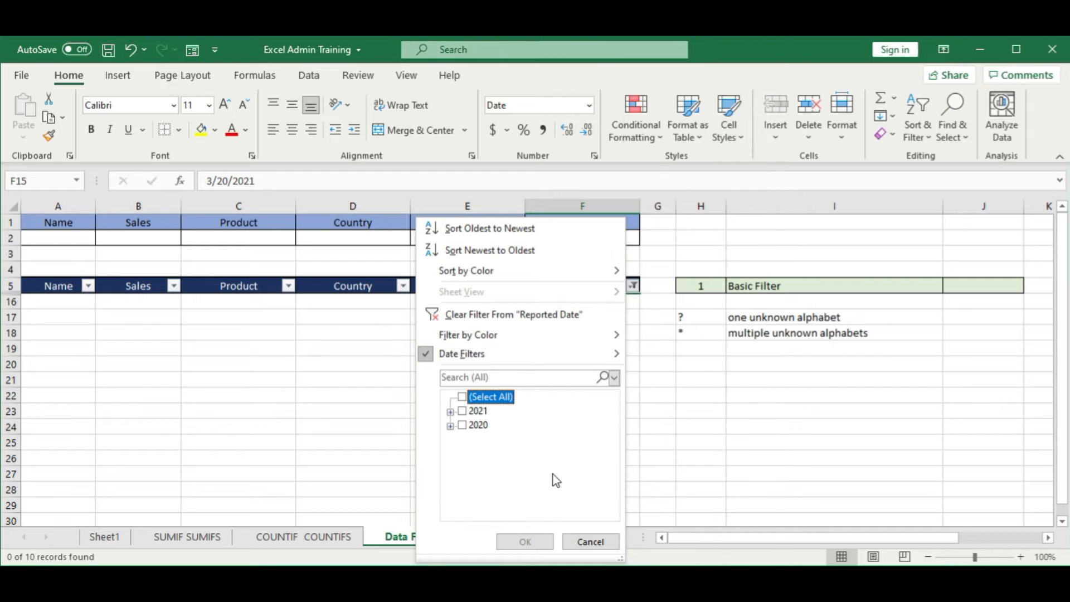
pyautogui.click(463, 397)
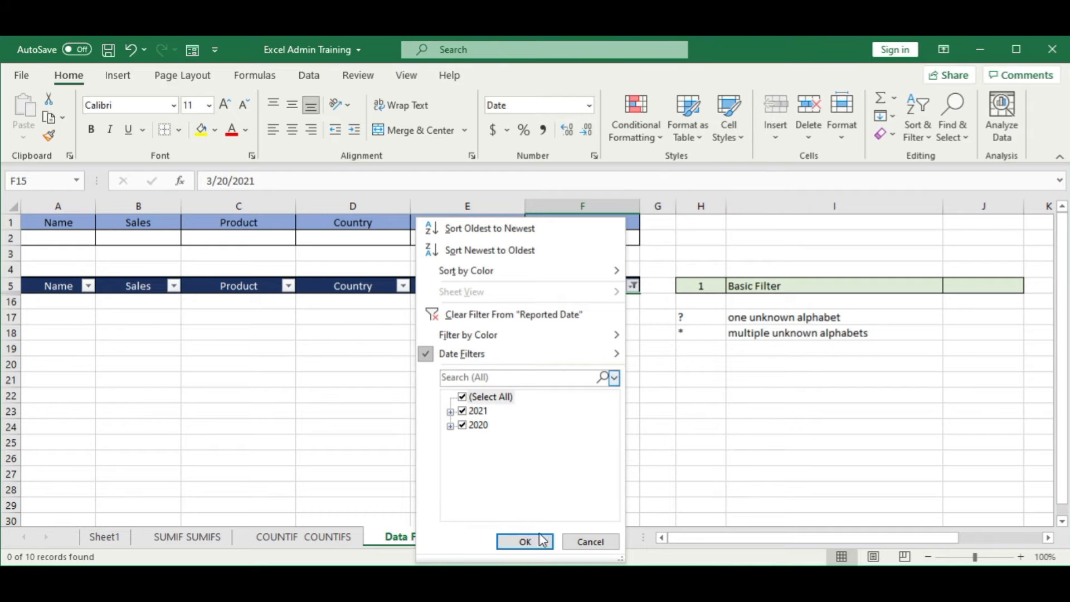
pyautogui.click(541, 542)
pyautogui.click(577, 413)
# Step: Filter the Reported Date column to only 15 January 2021 using the year, month and day tree
pyautogui.click(633, 286)
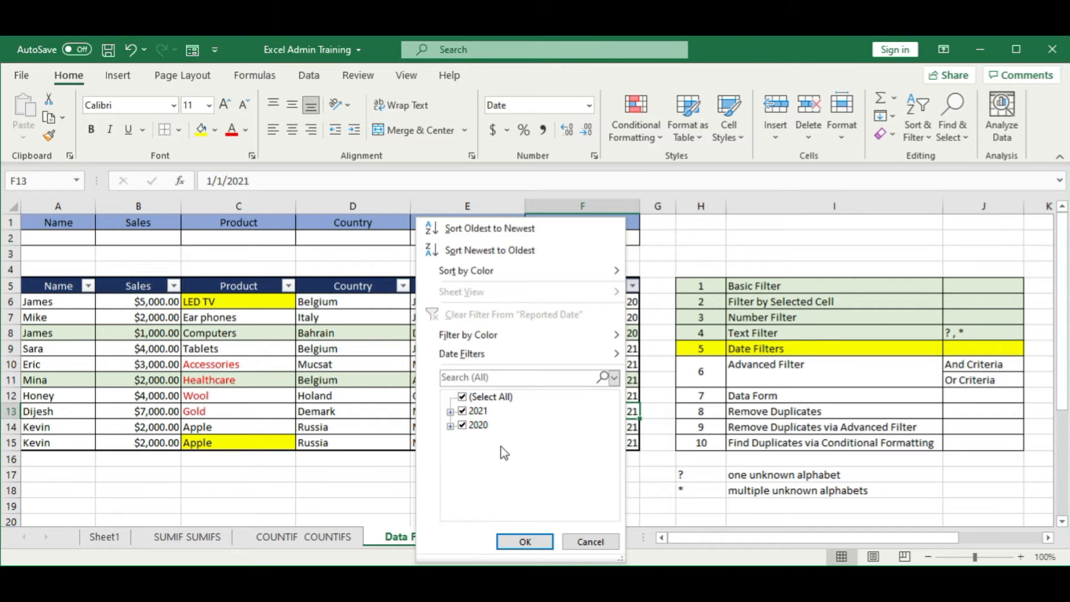
pyautogui.click(451, 412)
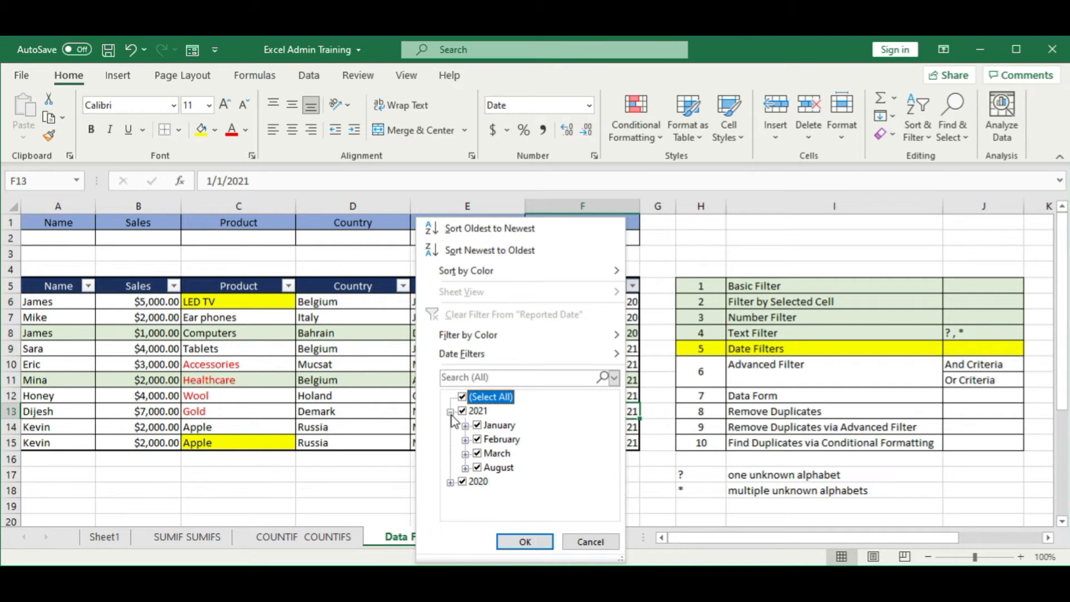
pyautogui.click(465, 426)
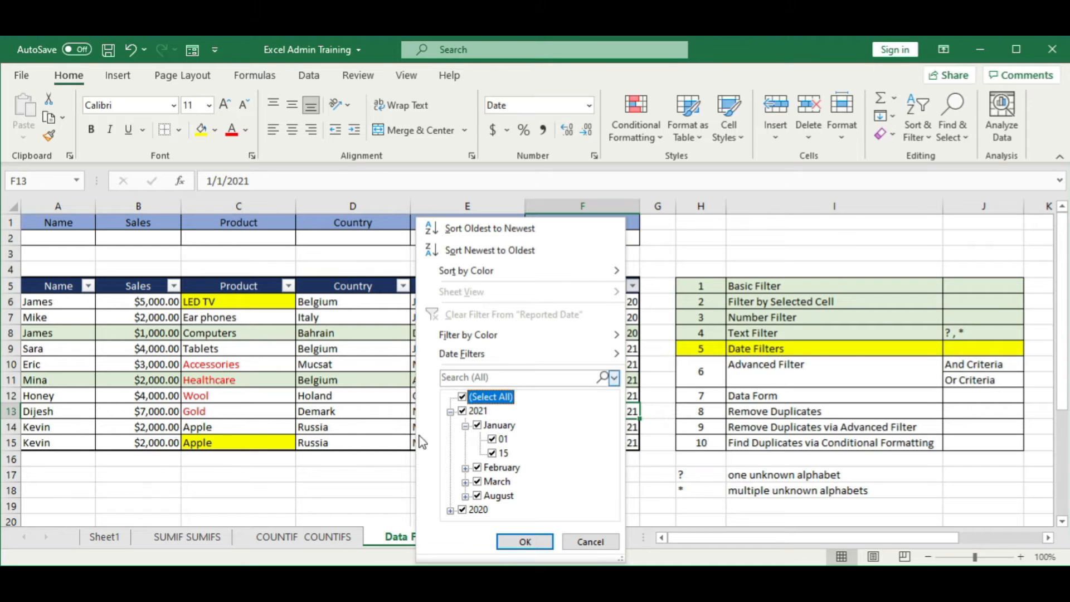
pyautogui.click(463, 398)
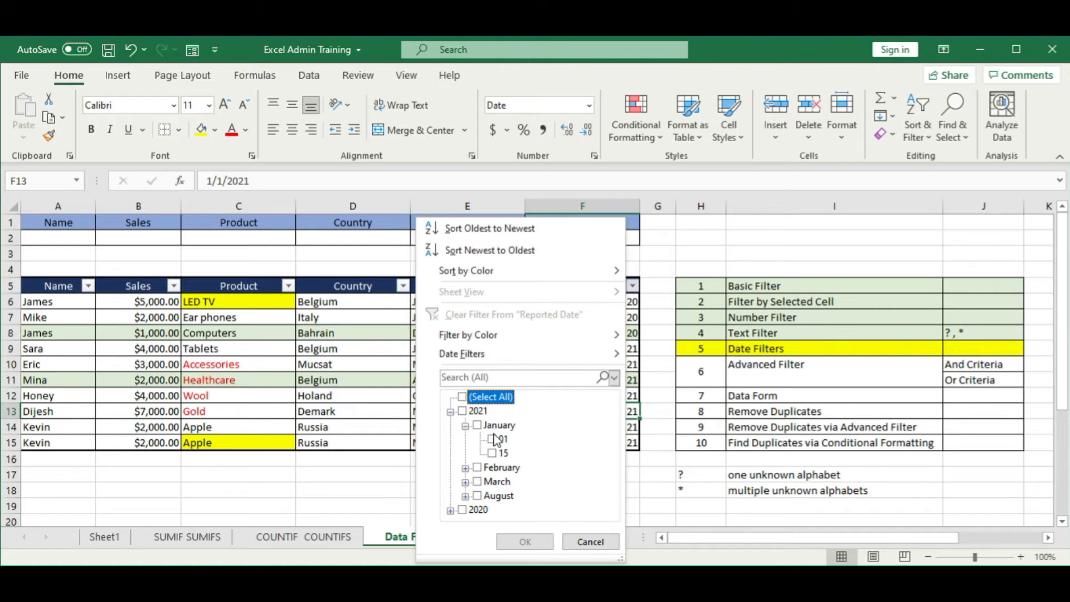
pyautogui.click(493, 454)
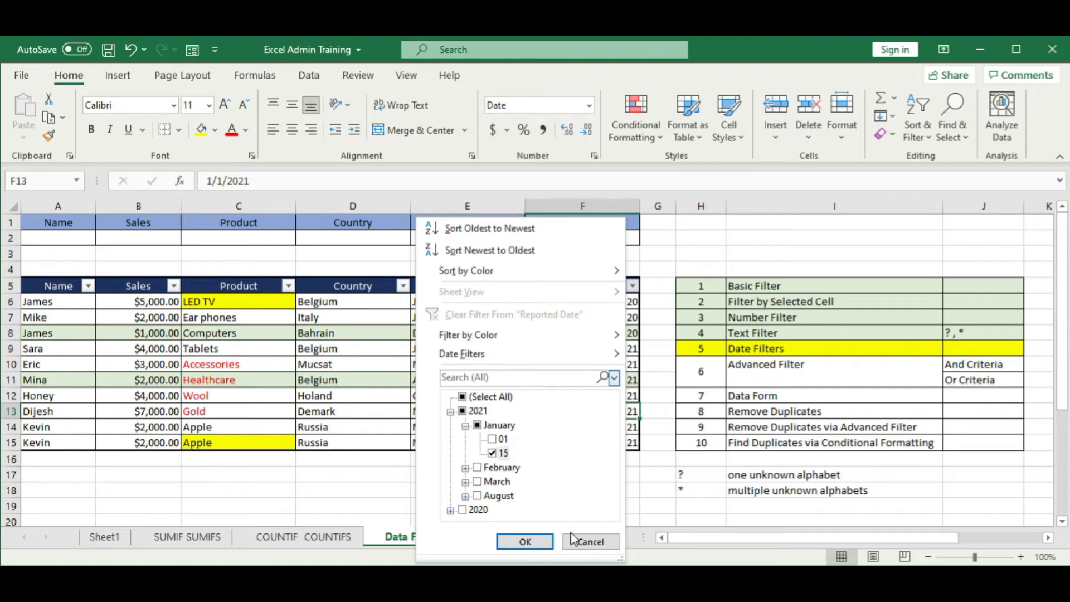
pyautogui.click(525, 542)
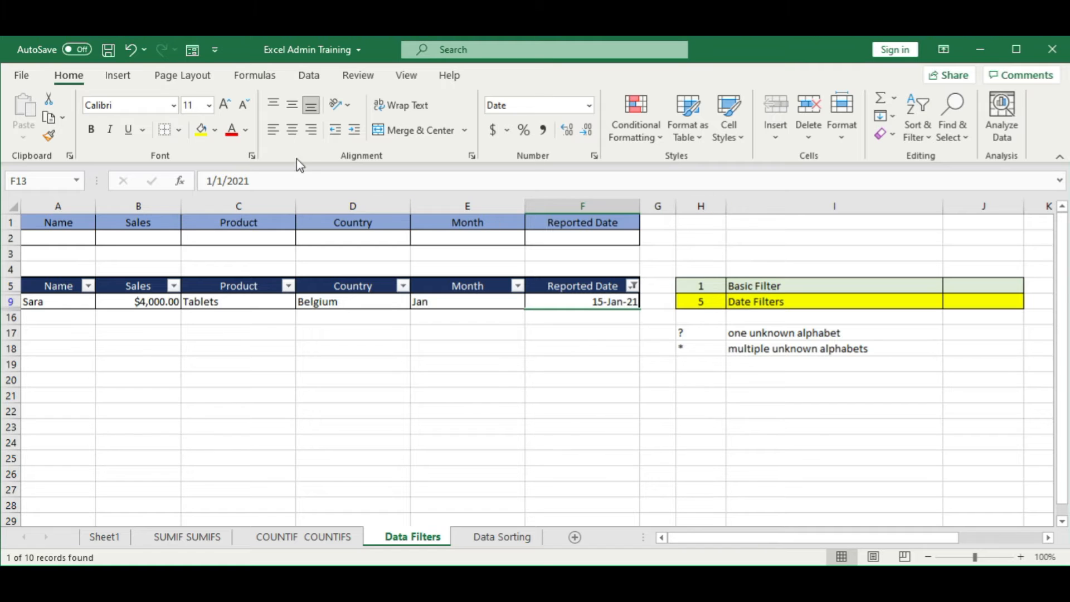
# Step: Clear the 15 January 2021 filter from the sales table
pyautogui.click(308, 75)
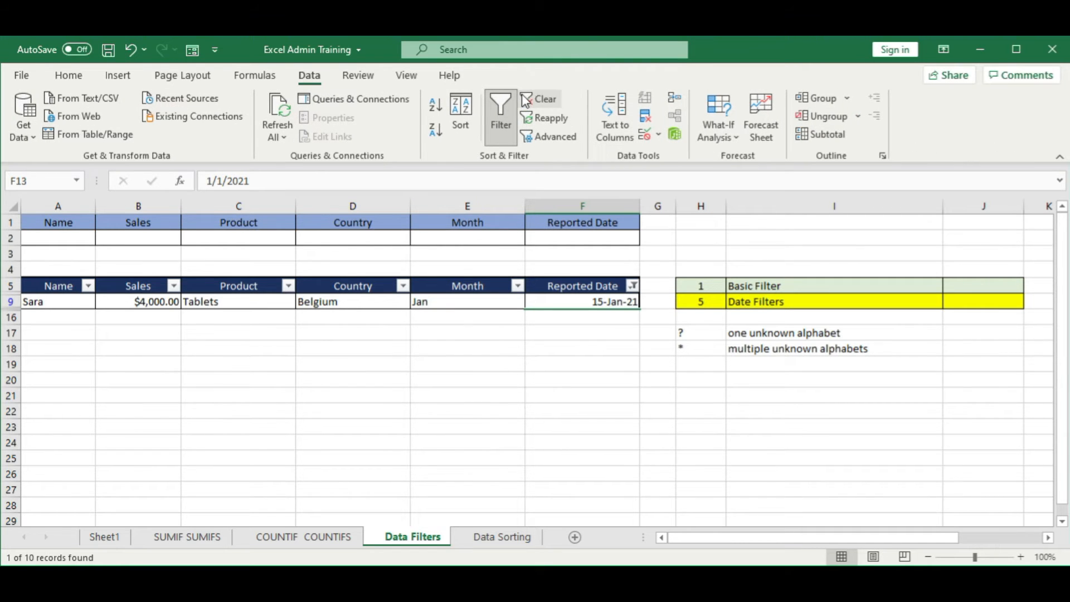
pyautogui.click(537, 98)
pyautogui.click(595, 363)
# Step: Filter the Reported Date column to all dates in the period October
pyautogui.click(632, 286)
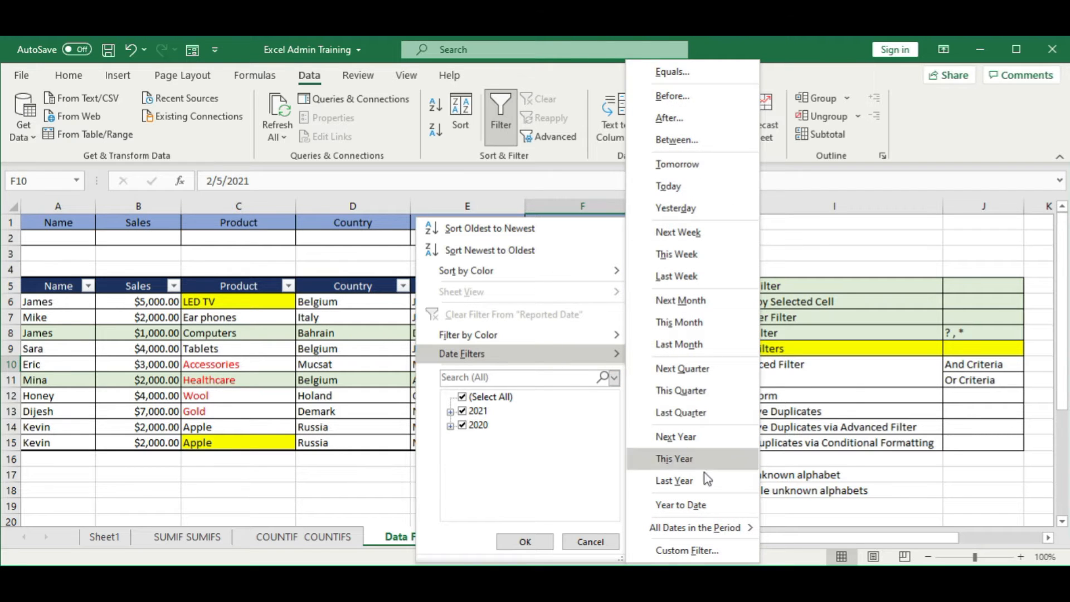
pyautogui.moveTo(706, 533)
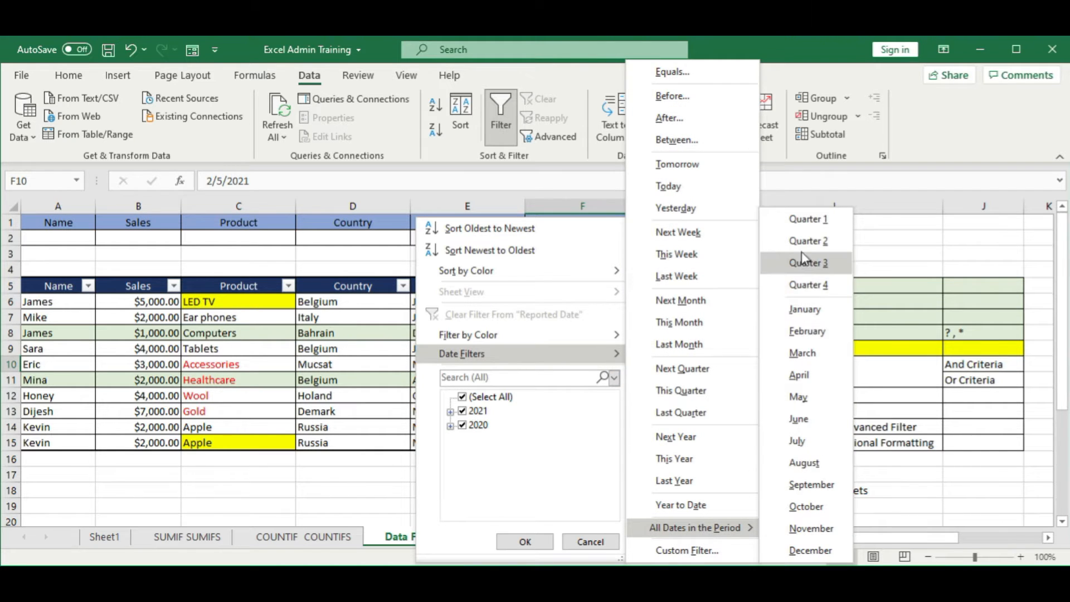
pyautogui.click(825, 521)
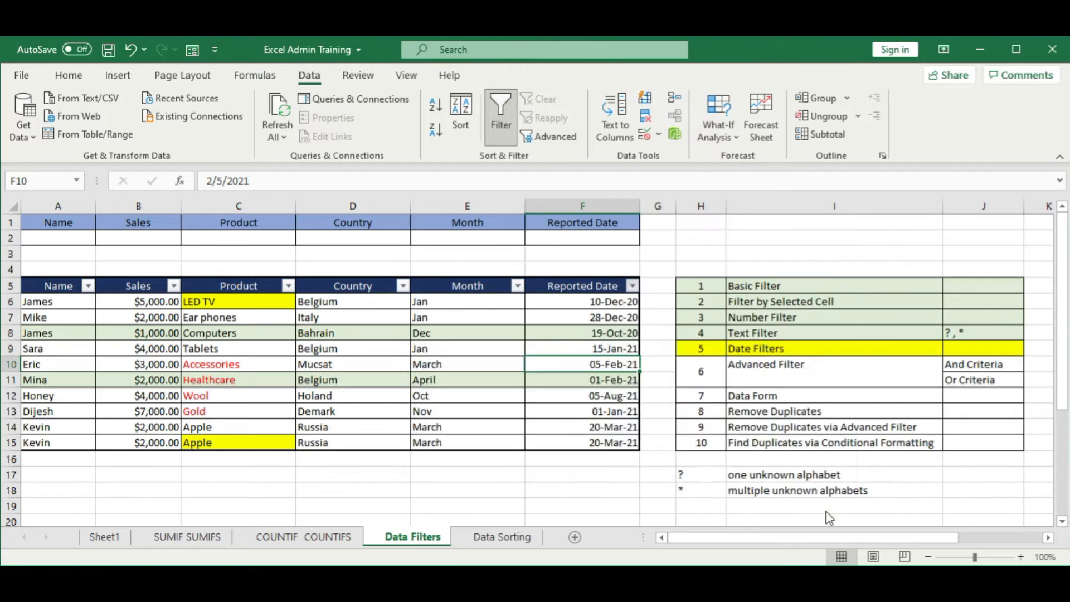
# Step: Apply a custom date filter to the Reported Date column for dates after 5/27/2021
pyautogui.click(635, 290)
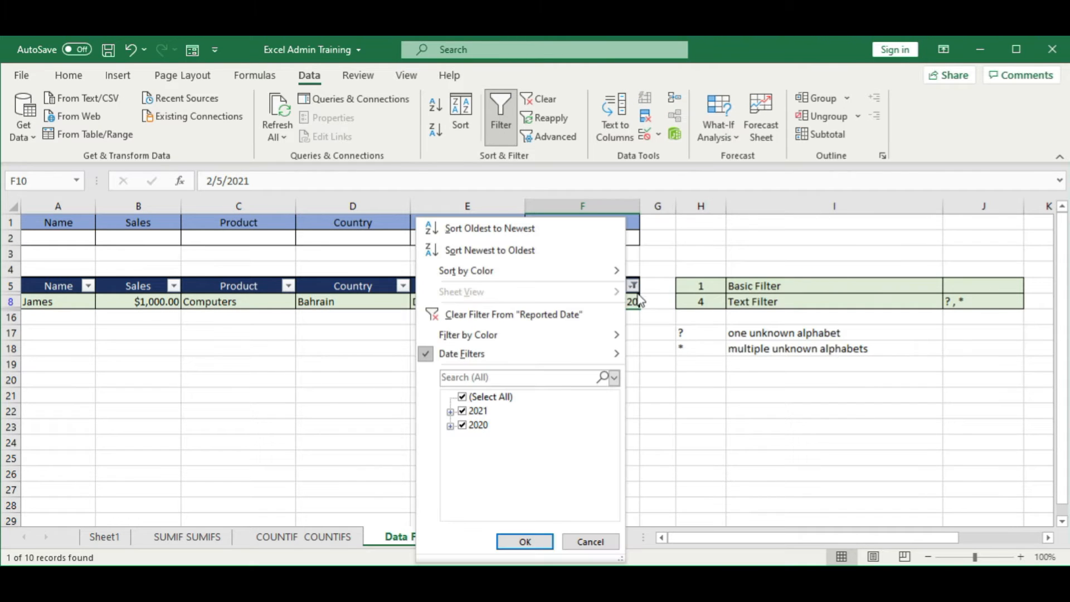
pyautogui.moveTo(550, 357)
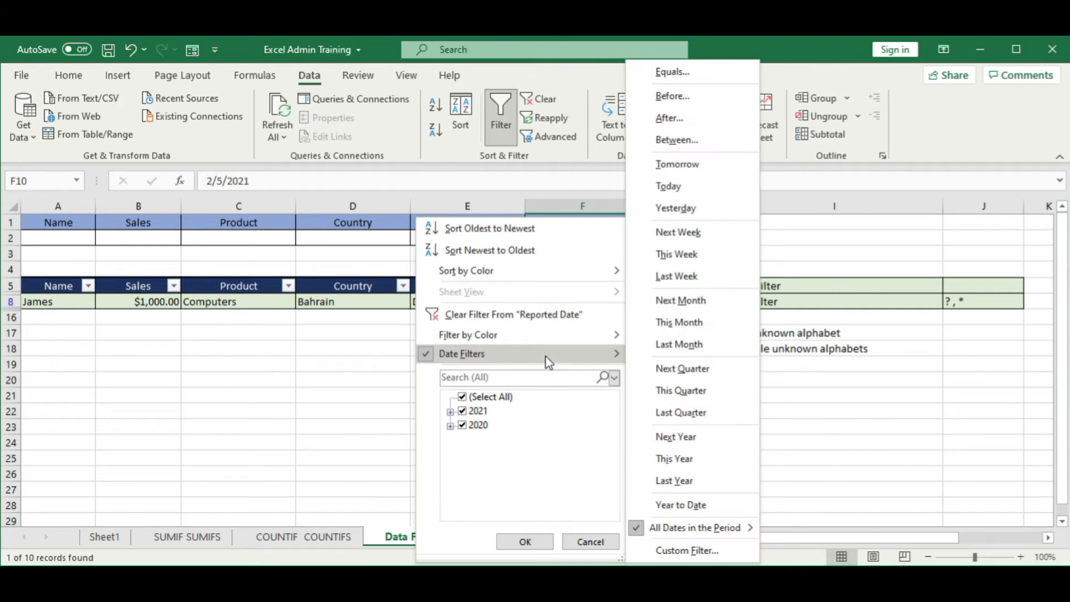
pyautogui.click(687, 551)
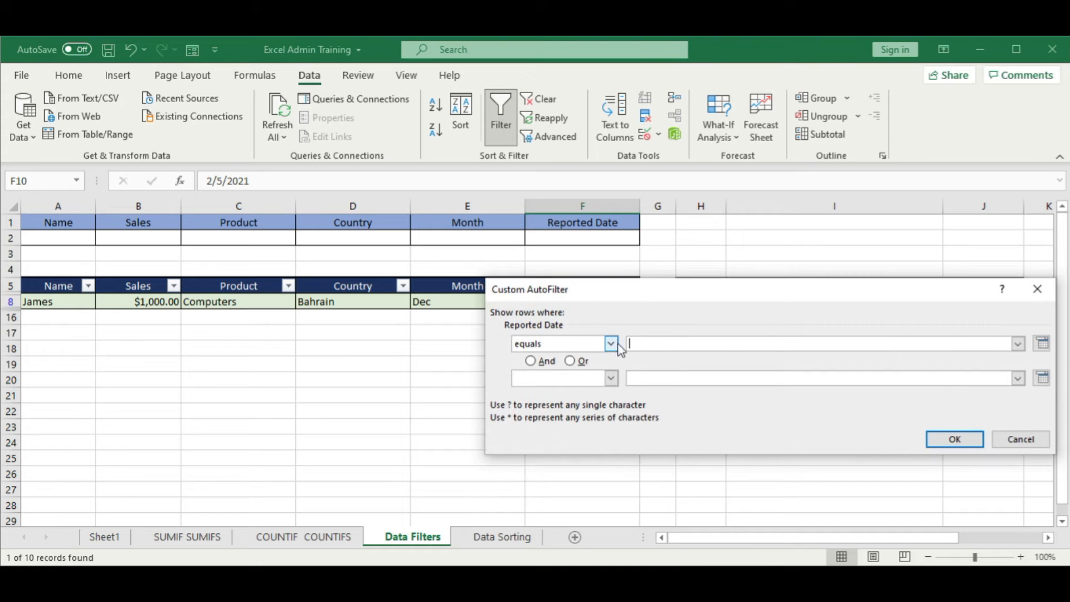
pyautogui.click(1042, 344)
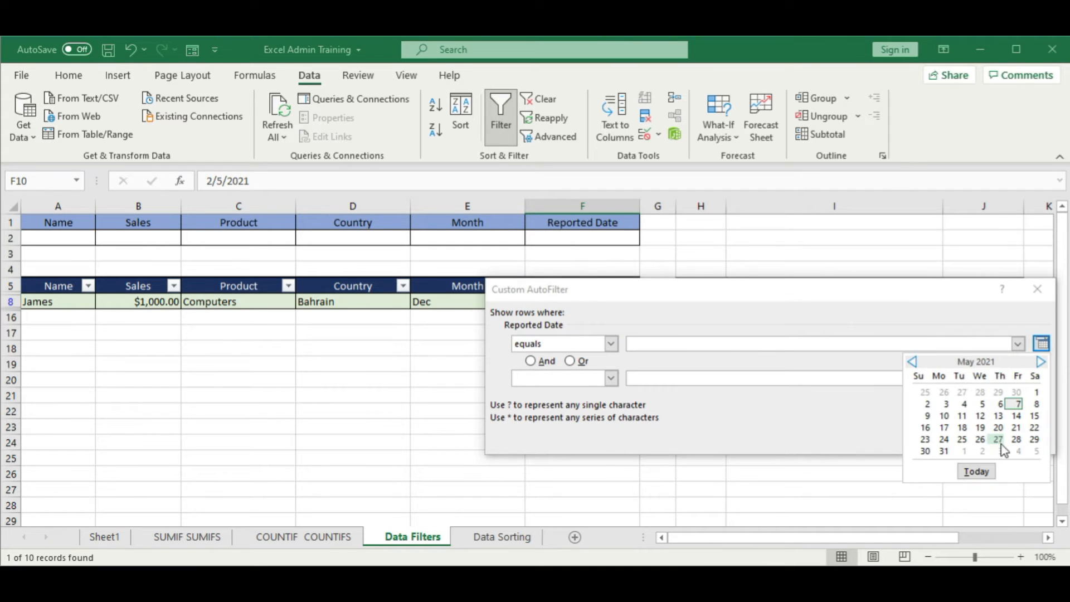
pyautogui.click(997, 439)
pyautogui.click(611, 343)
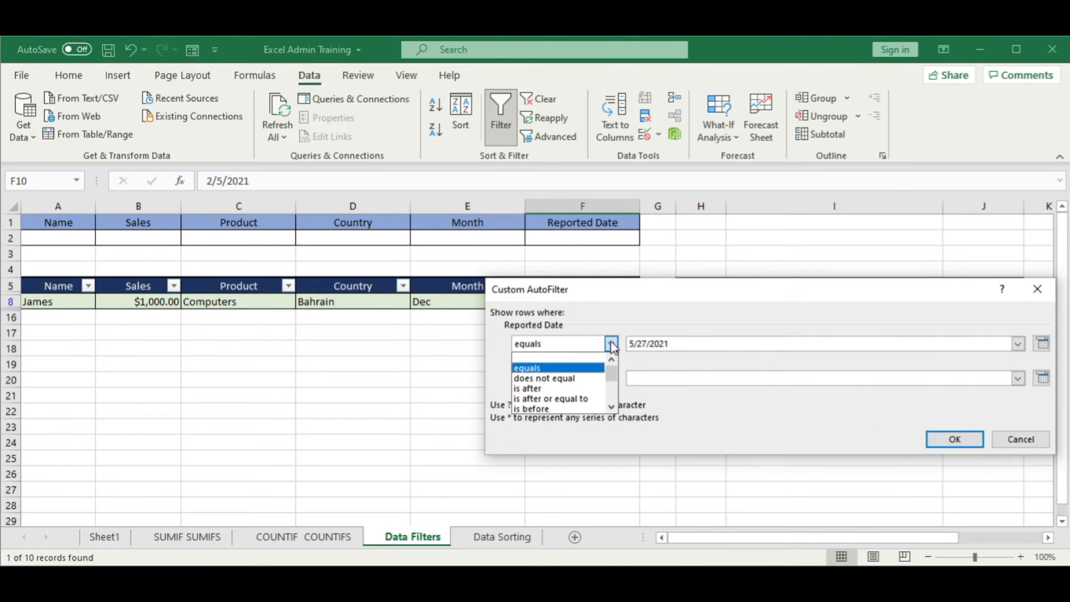
pyautogui.click(585, 389)
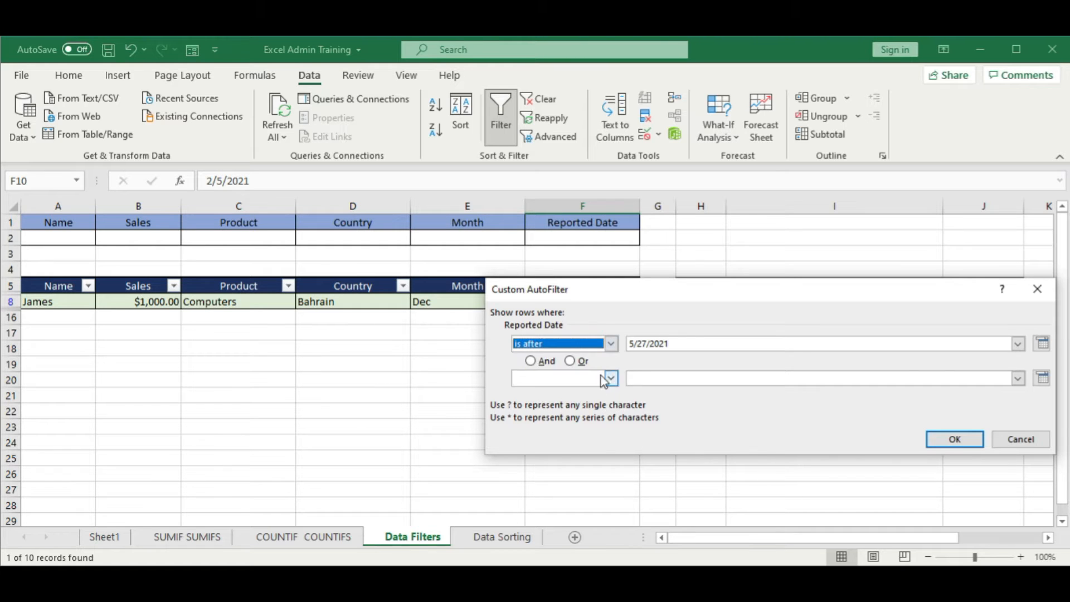
pyautogui.click(954, 440)
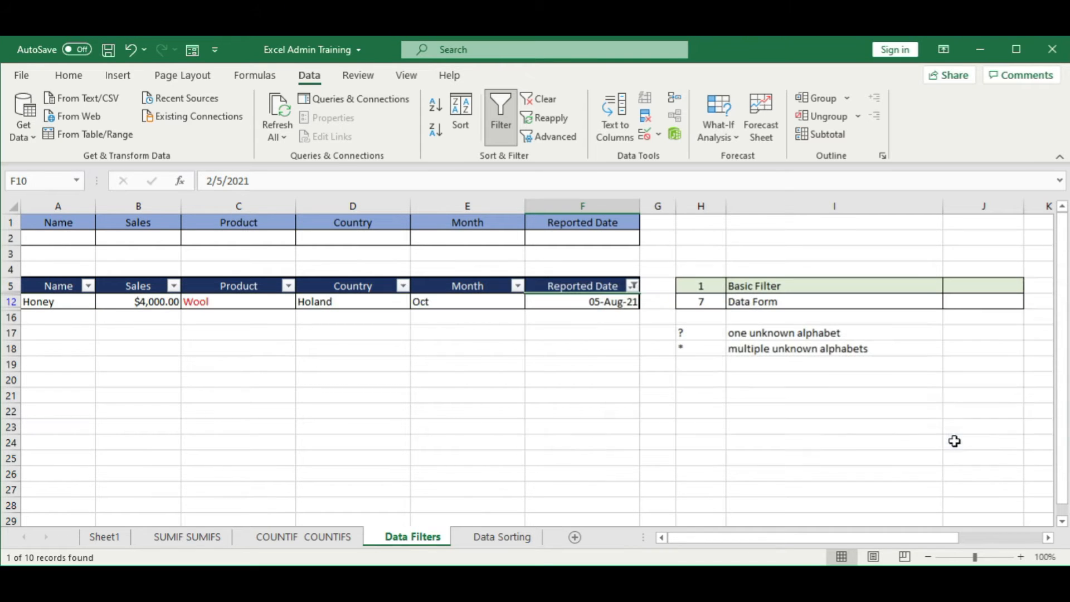
# Step: Clear the custom Reported Date filter so the whole sales table is shown
pyautogui.click(599, 440)
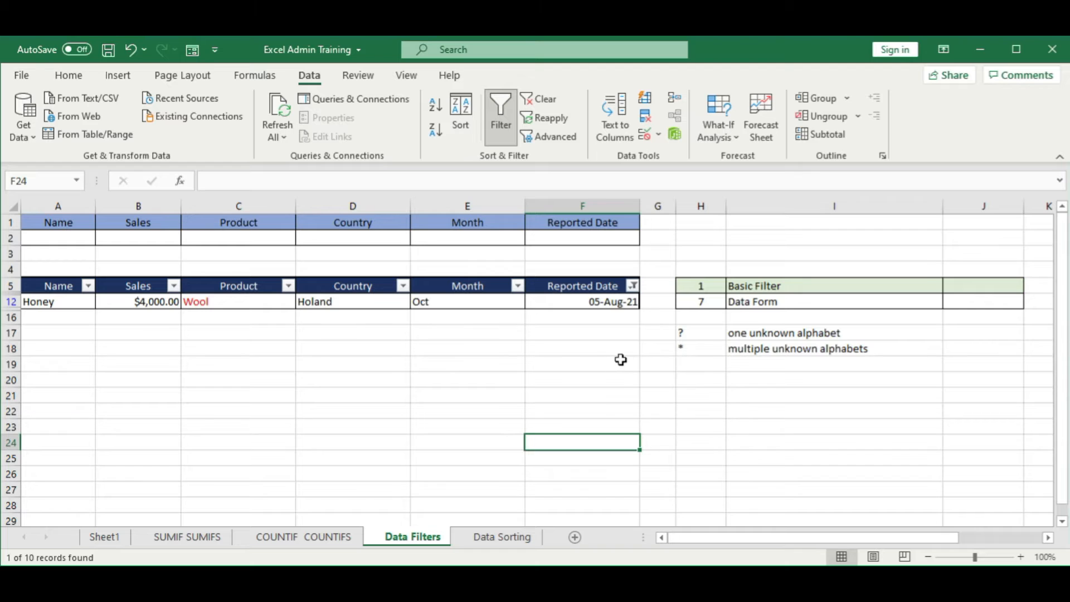
pyautogui.click(602, 363)
pyautogui.click(533, 100)
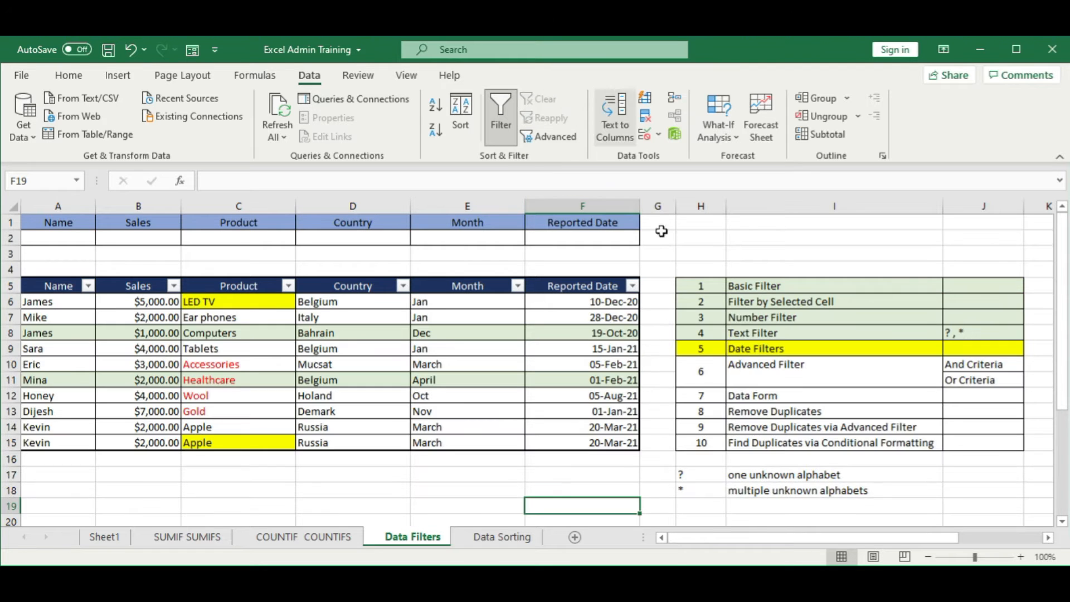
pyautogui.click(585, 393)
pyautogui.click(633, 286)
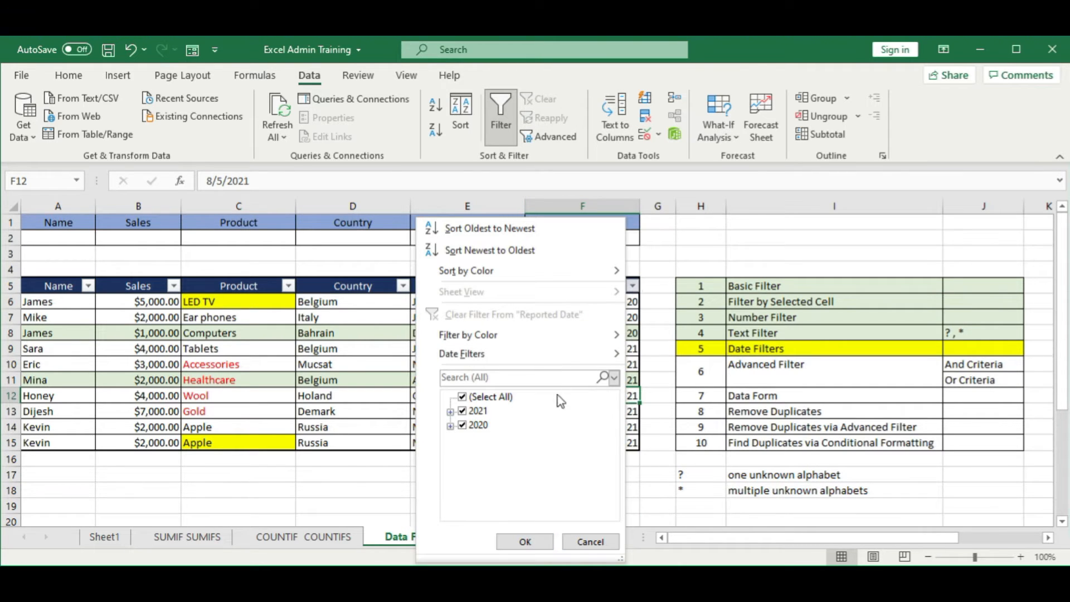
pyautogui.moveTo(575, 365)
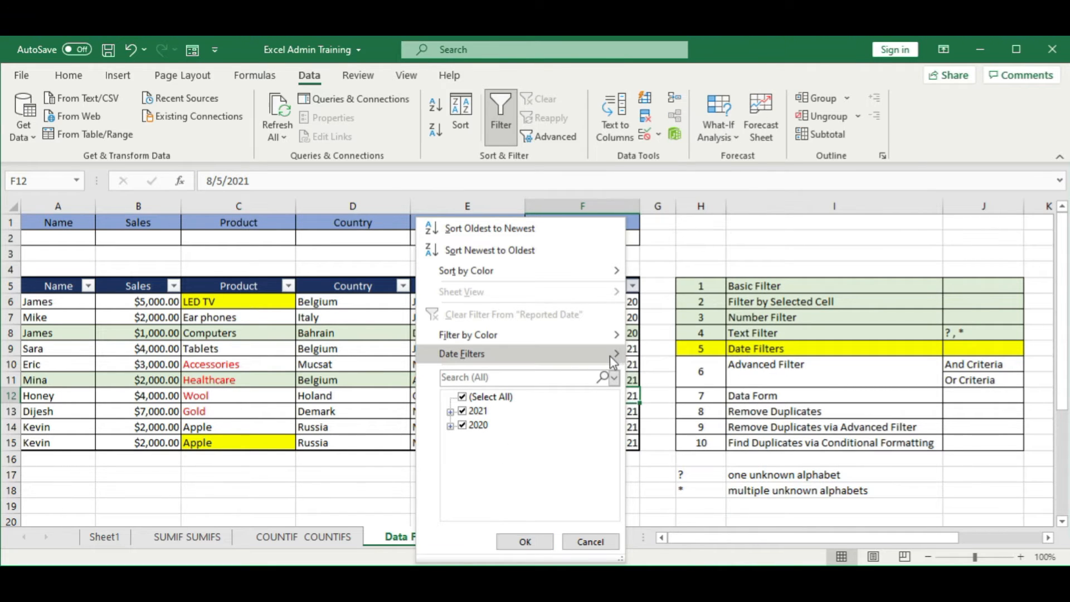
pyautogui.moveTo(610, 355)
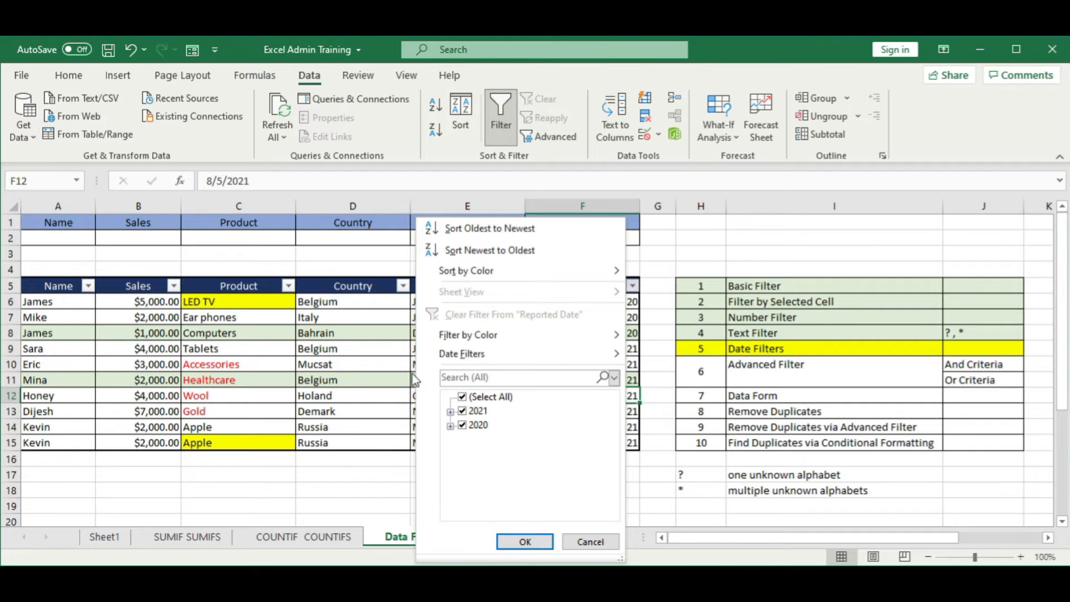
pyautogui.click(339, 391)
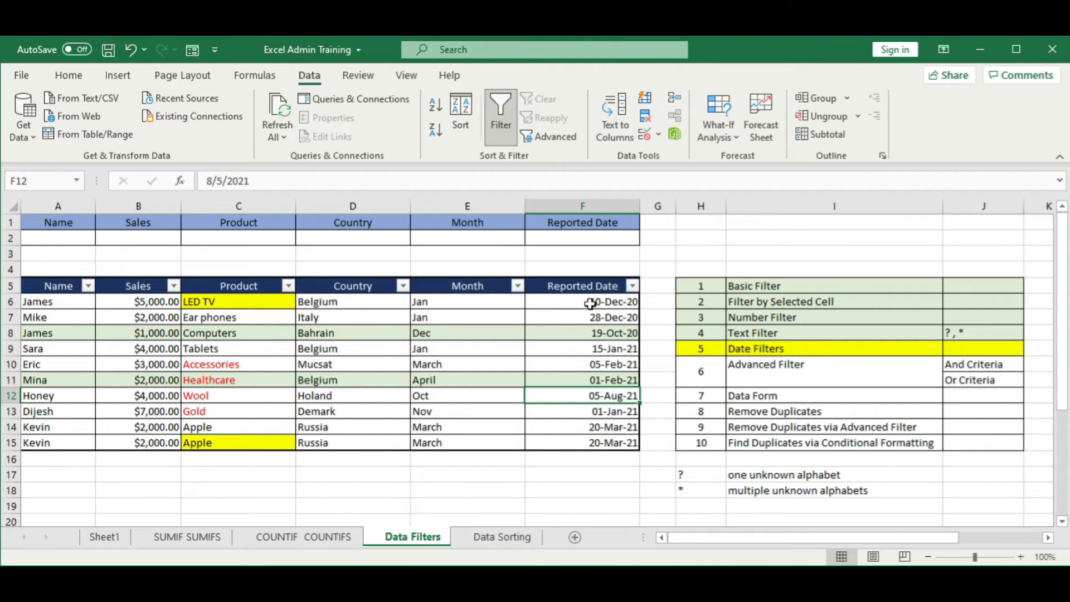
pyautogui.click(630, 444)
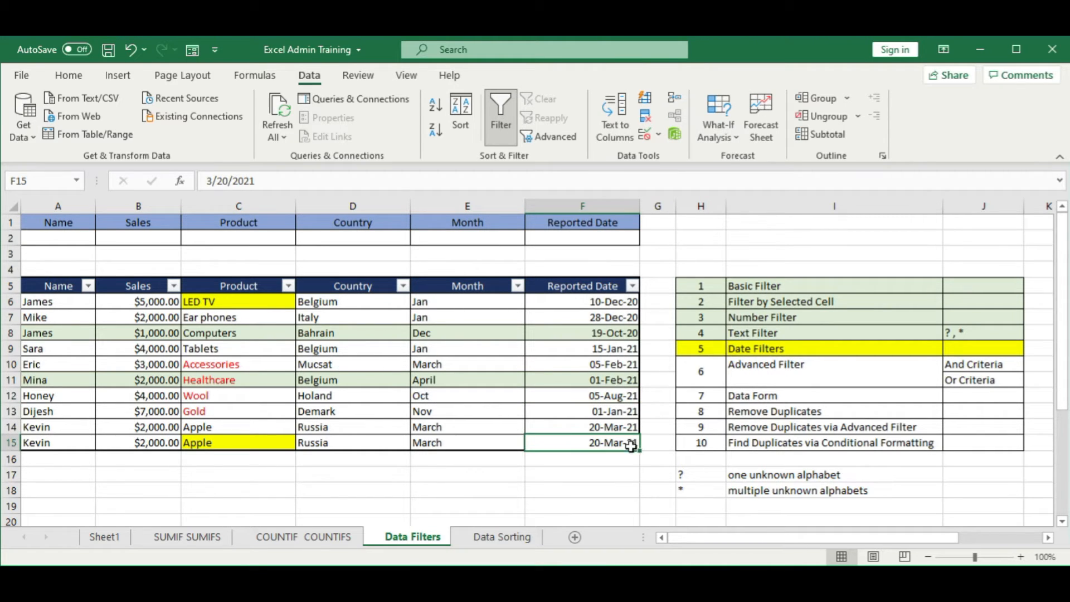
pyautogui.click(533, 455)
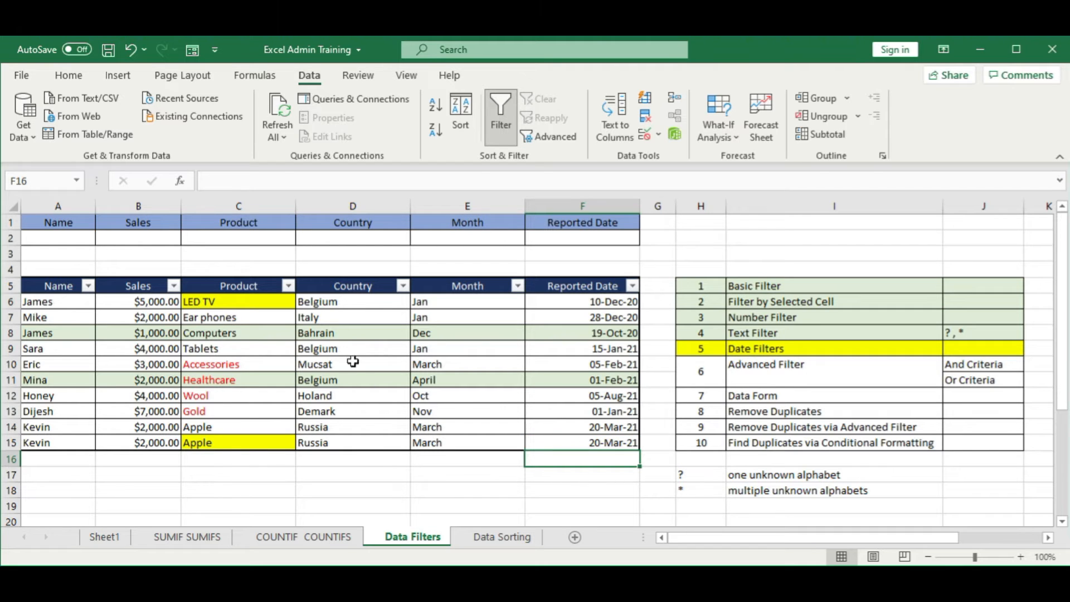
pyautogui.click(583, 334)
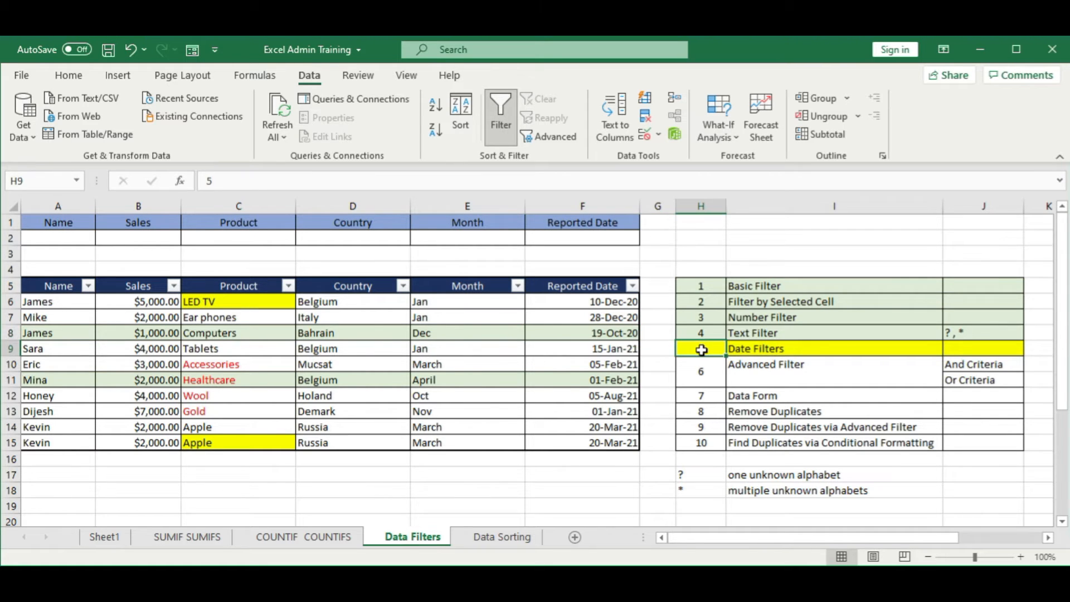
pyautogui.click(482, 367)
# Step: Fill the Text Filter and Date Filters rows, H8:J9, with the light green used for completed topics
pyautogui.moveTo(708, 353); pyautogui.dragTo(982, 333)
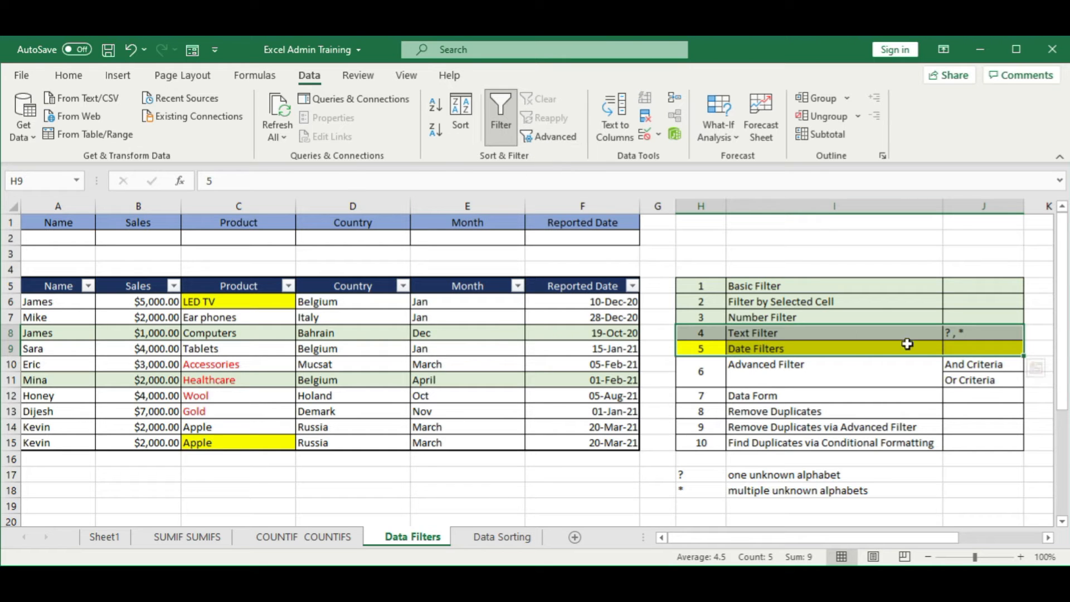
pyautogui.click(77, 78)
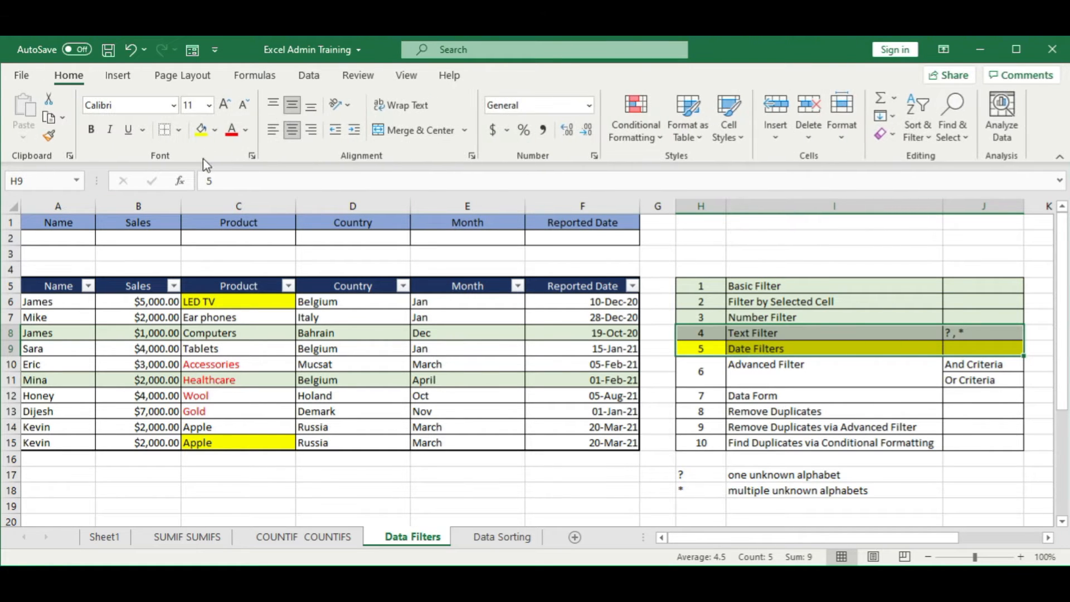
pyautogui.click(215, 130)
pyautogui.click(321, 192)
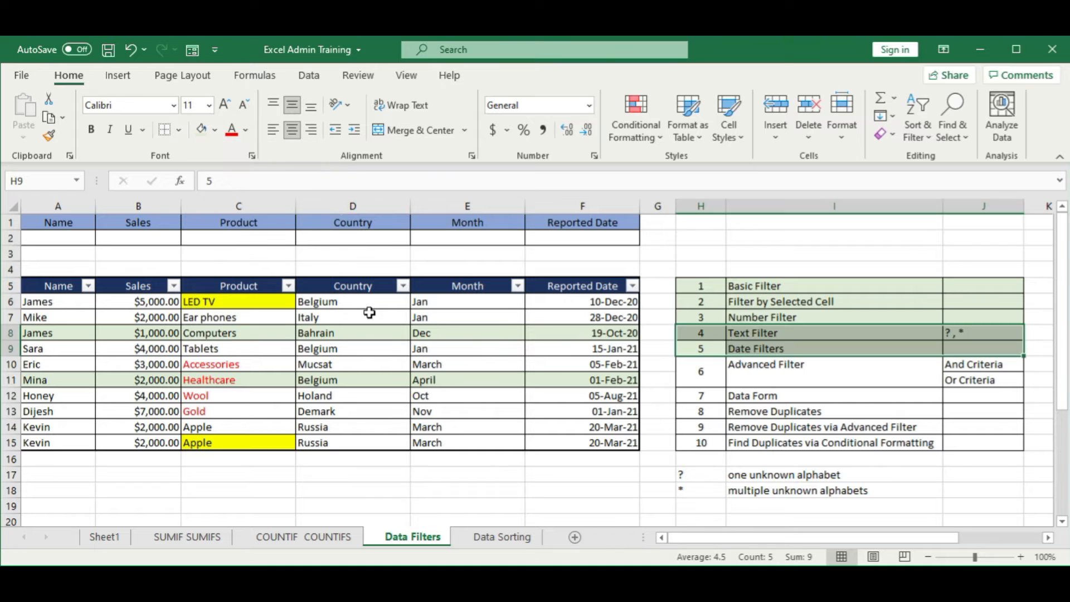
pyautogui.click(352, 317)
# Step: Highlight the Advanced Filter topic, including its And Criteria and Or Criteria cells, with a yellow fill
pyautogui.moveTo(702, 371); pyautogui.dragTo(961, 357)
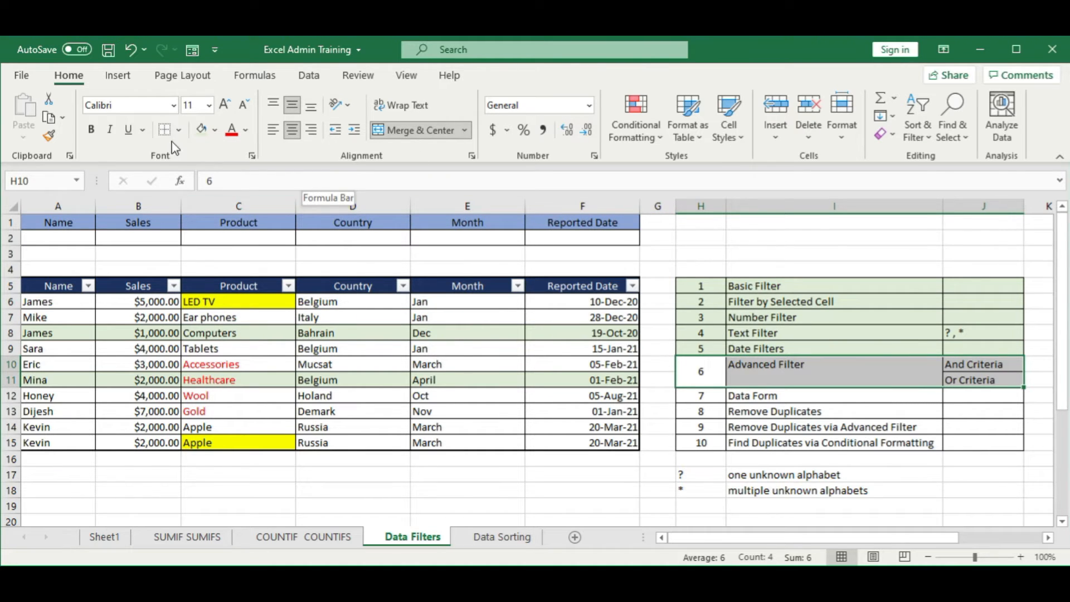
pyautogui.click(214, 129)
pyautogui.click(240, 272)
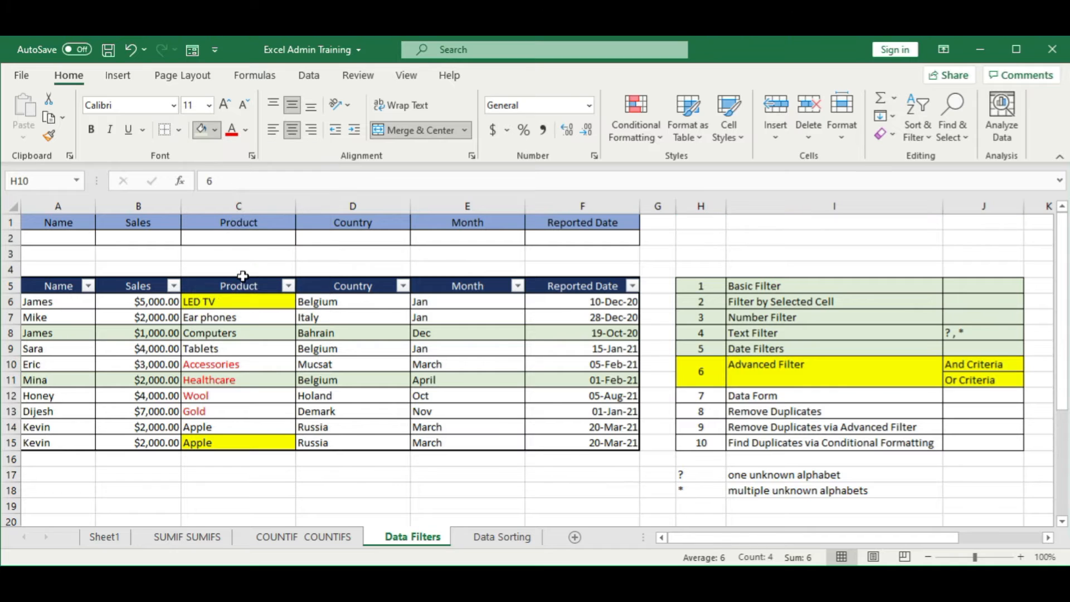
pyautogui.click(568, 397)
pyautogui.click(139, 364)
pyautogui.click(87, 285)
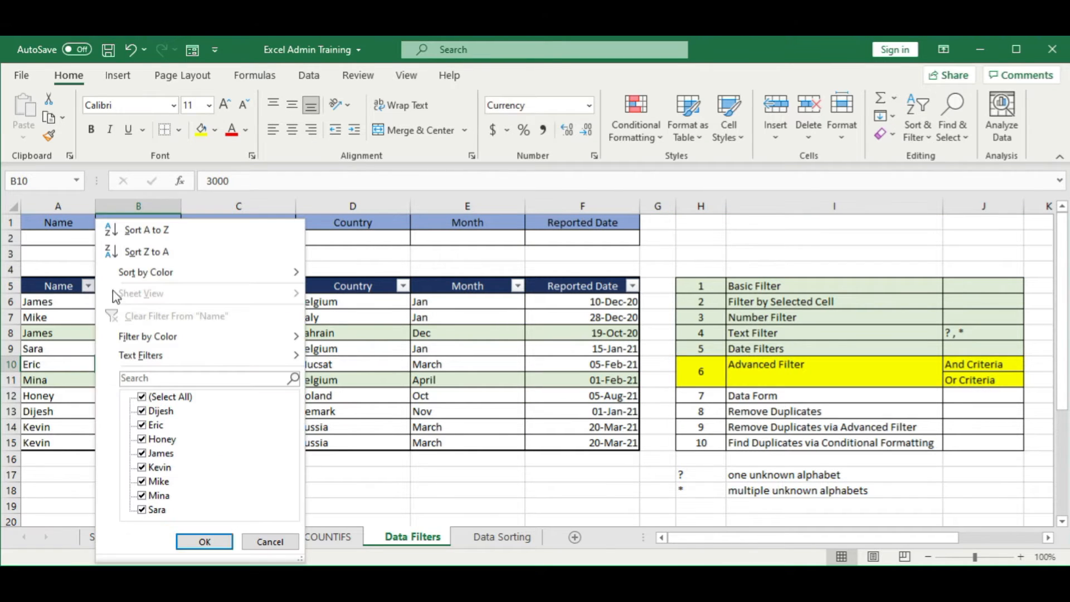
pyautogui.click(67, 394)
pyautogui.click(174, 286)
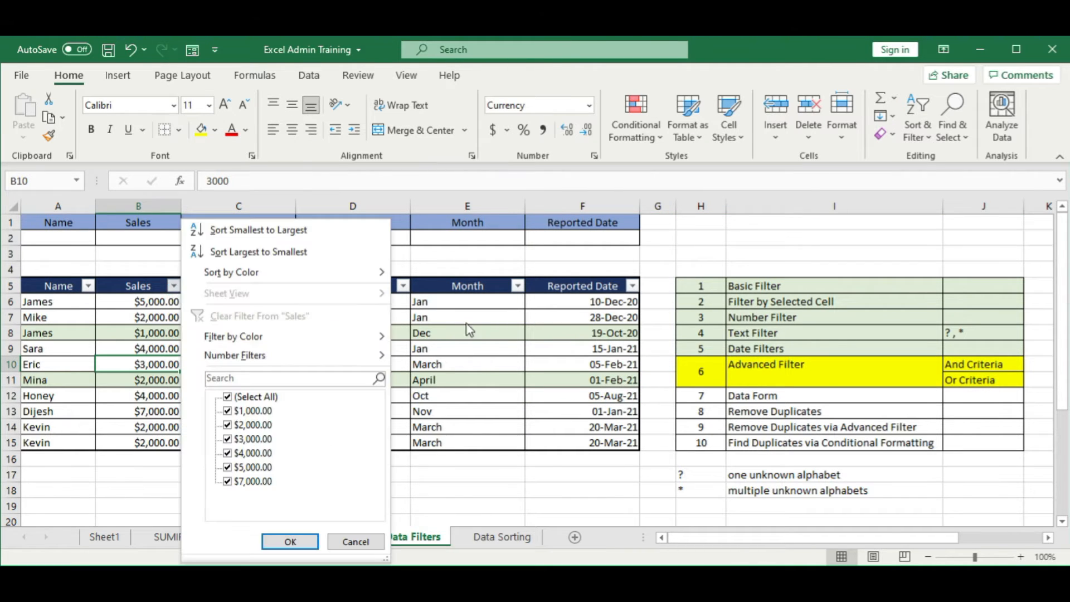
pyautogui.click(506, 310)
# Step: Filter the Month column of the sales table to show only March
pyautogui.click(518, 285)
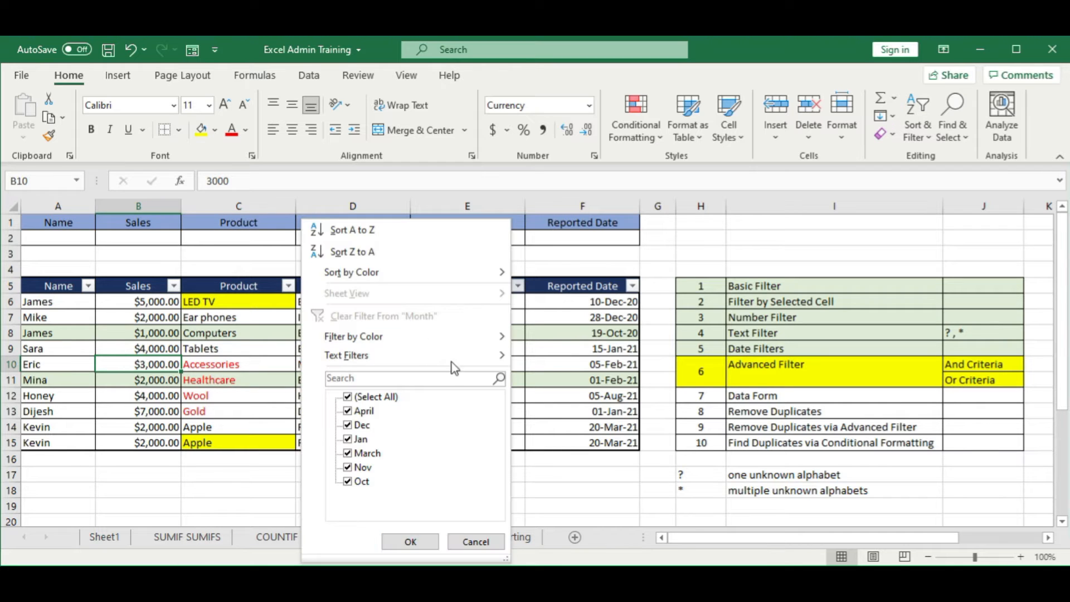
pyautogui.click(355, 397)
pyautogui.click(365, 452)
pyautogui.click(411, 541)
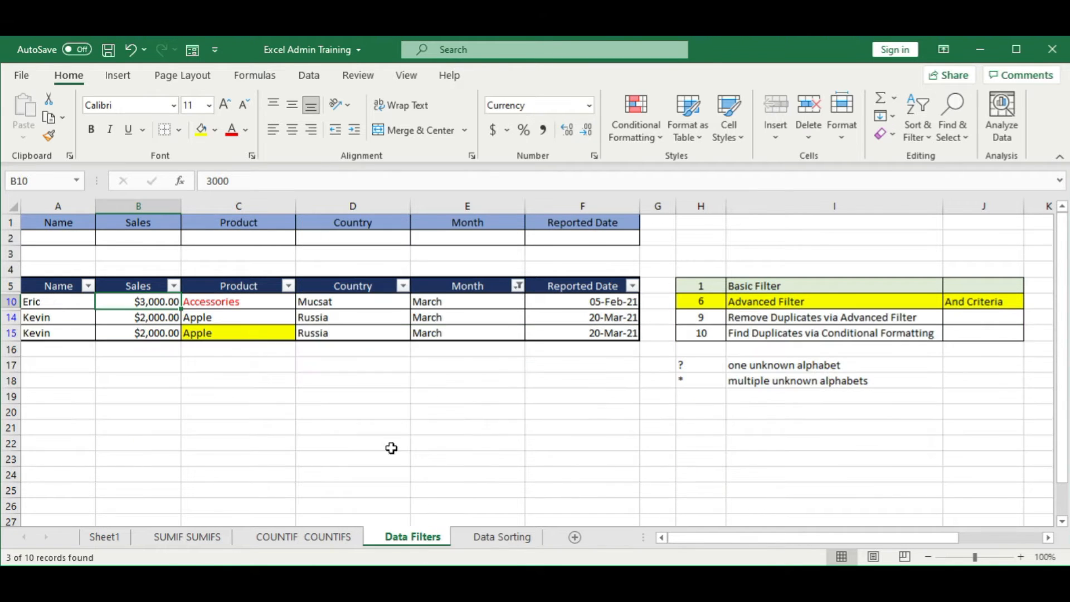
# Step: Narrow the March records further by filtering the Name column to only the person in rows 14 and 15
pyautogui.click(88, 286)
pyautogui.click(141, 397)
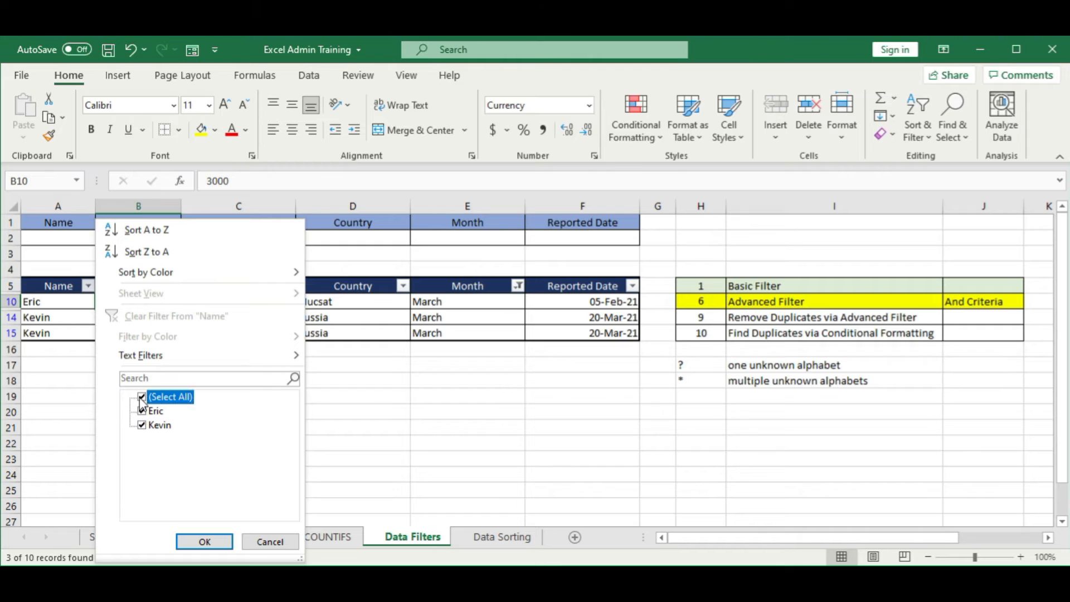
pyautogui.click(143, 427)
pyautogui.click(206, 542)
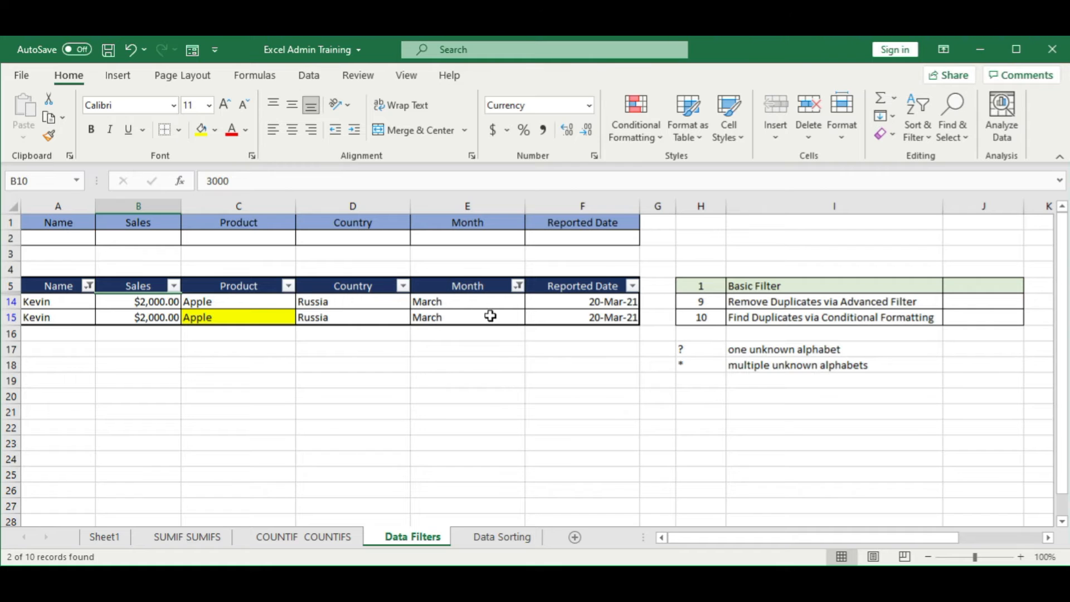
# Step: Clear the Month and Name filters from the sales table
pyautogui.click(312, 73)
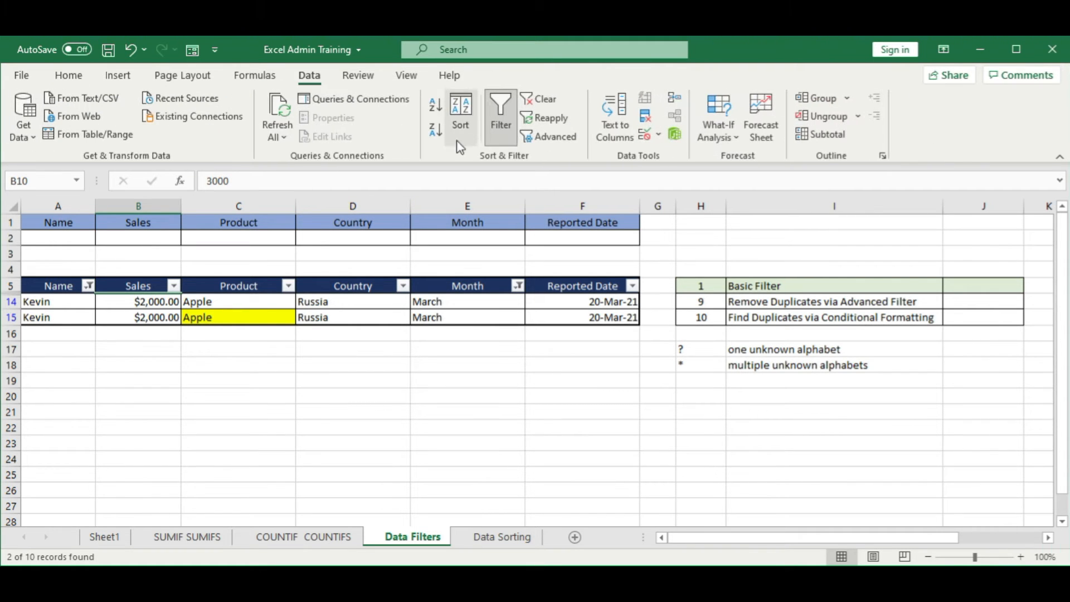
pyautogui.click(560, 99)
pyautogui.click(557, 380)
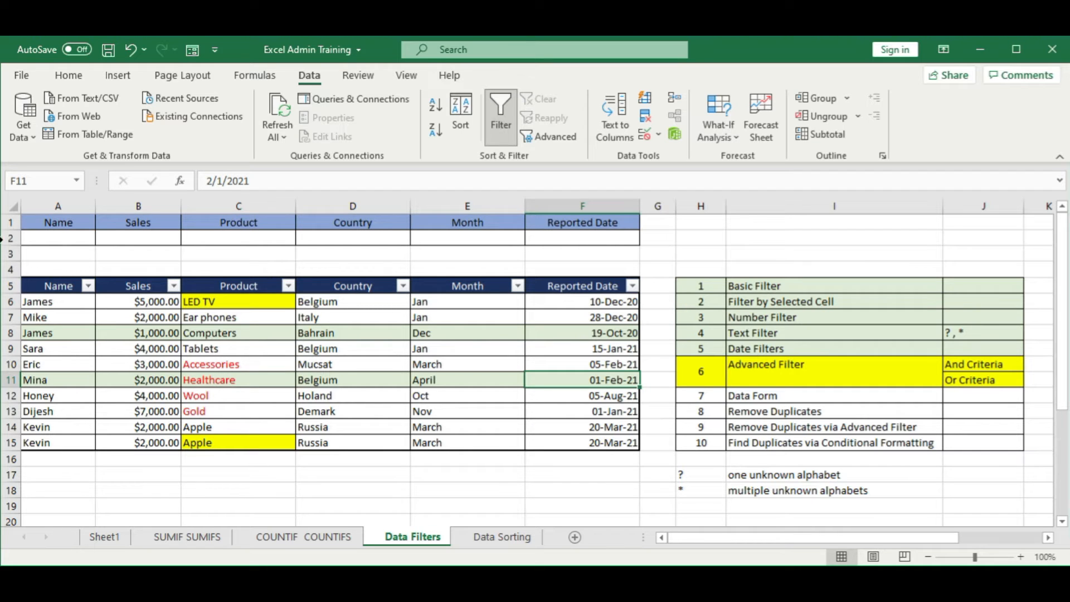
# Step: In the criteria row above the table, enter the name from rows 14 and 15 in A2 and March in E2
pyautogui.click(46, 238)
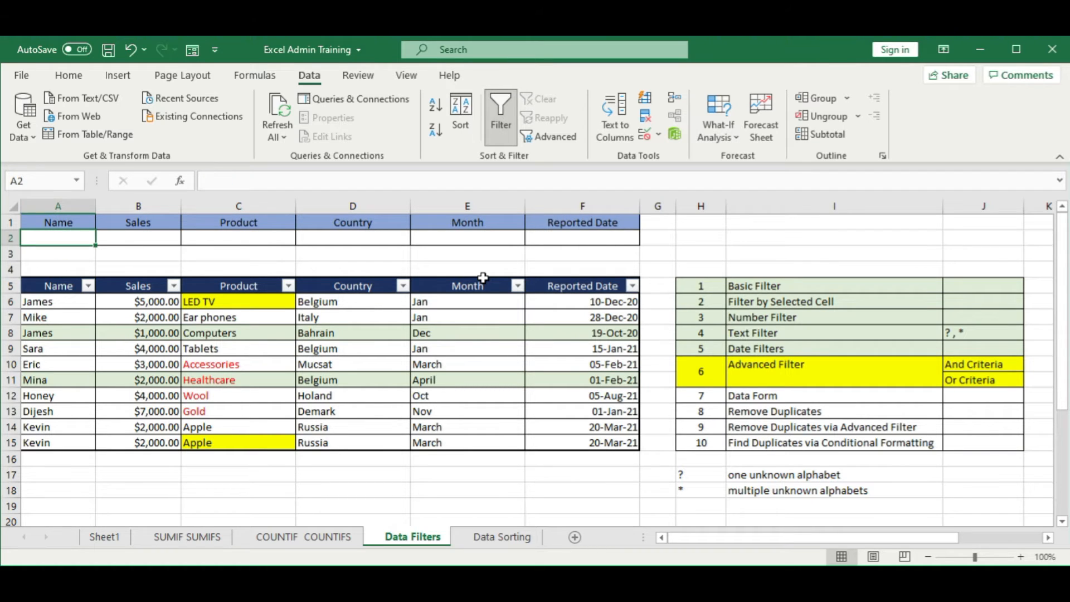
pyautogui.write('Kevin')
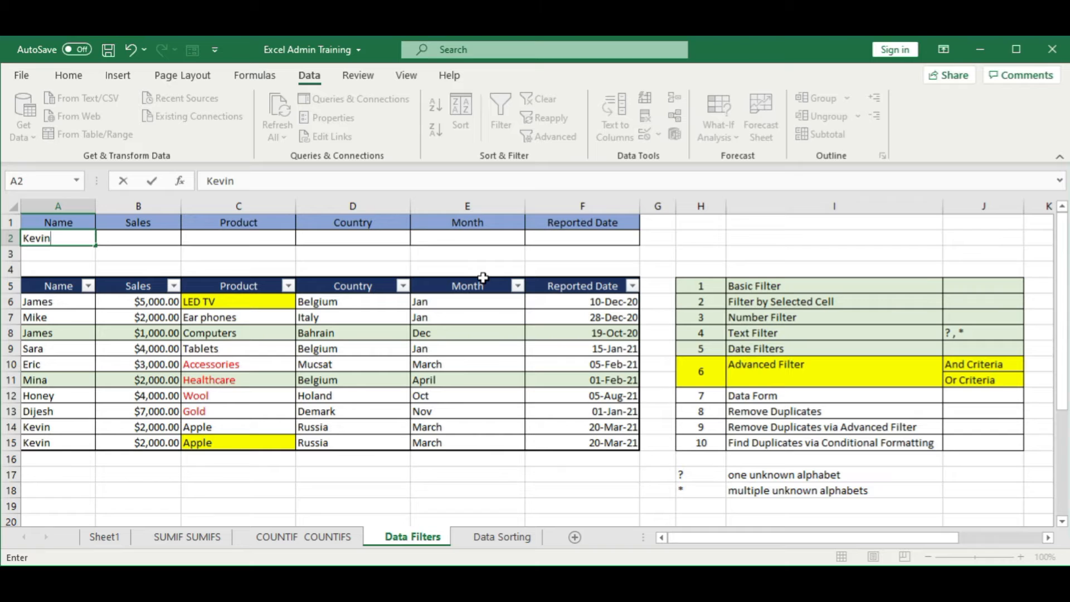
pyautogui.press('Tab')
pyautogui.press('Tab')
pyautogui.press('Tab')
pyautogui.press('Tab')
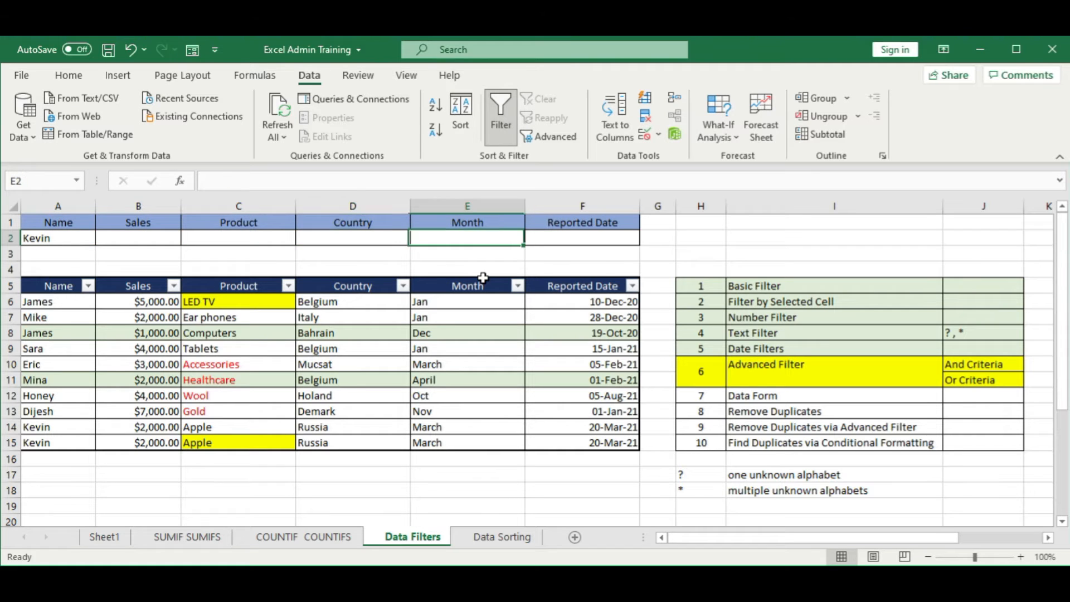
pyautogui.write('March')
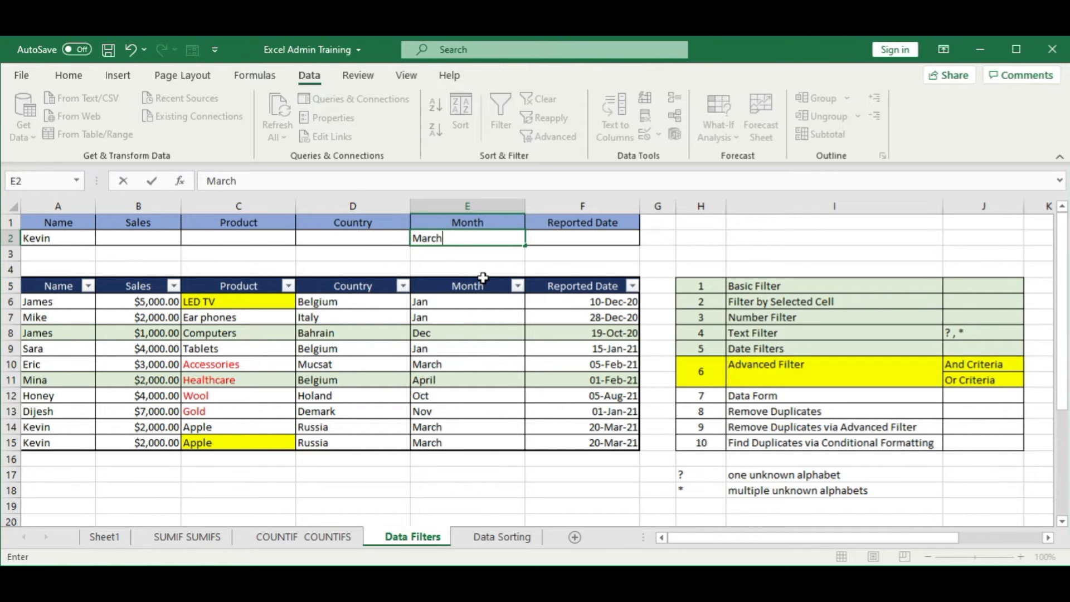
pyautogui.press('Return')
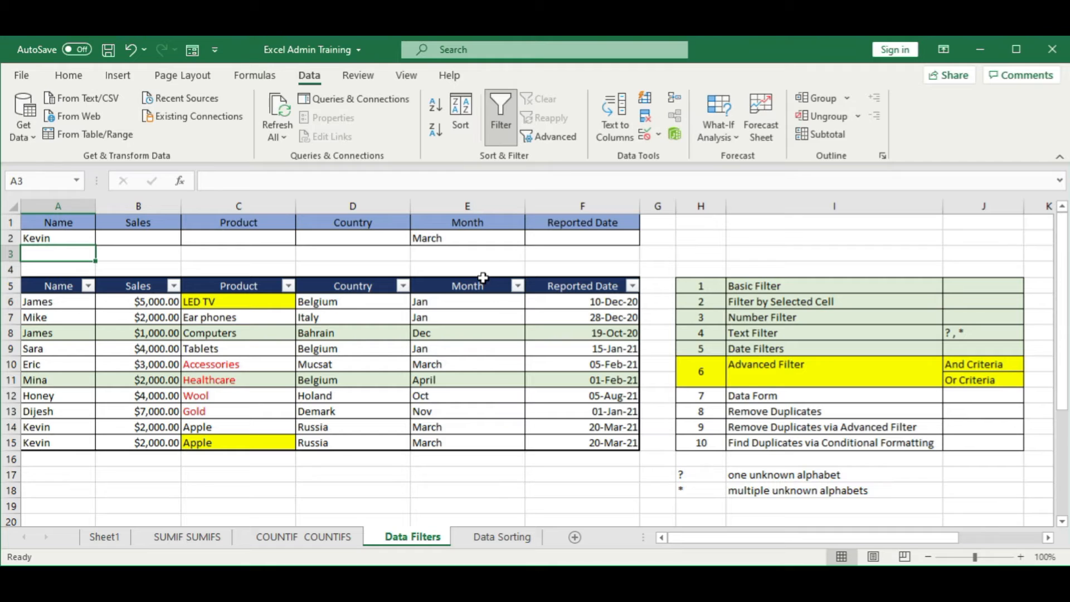
# Step: Change the Month of the last sales record, cell E15, to April
pyautogui.click(463, 446)
pyautogui.write('April')
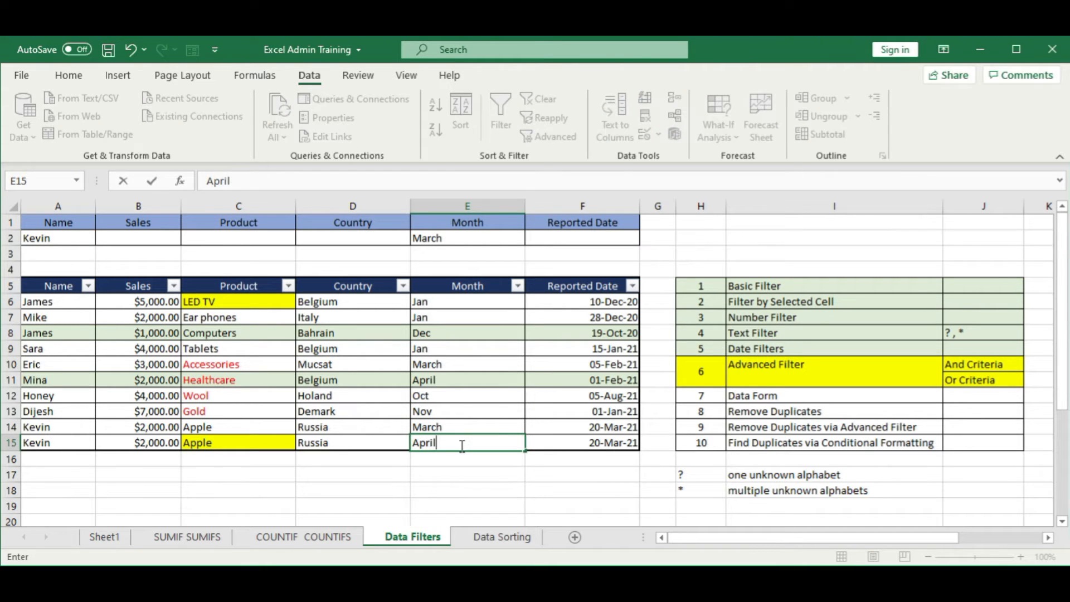
pyautogui.press('Return')
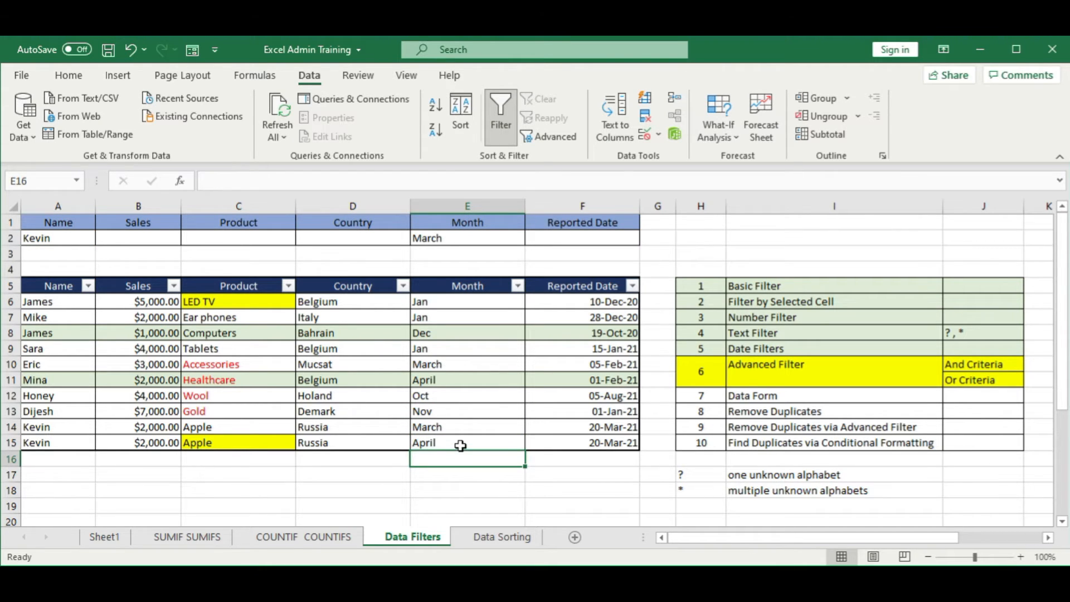
# Step: Start an Advanced Filter on the sales table, filtering the list in place with list range A5:F15
pyautogui.click(464, 382)
pyautogui.click(333, 398)
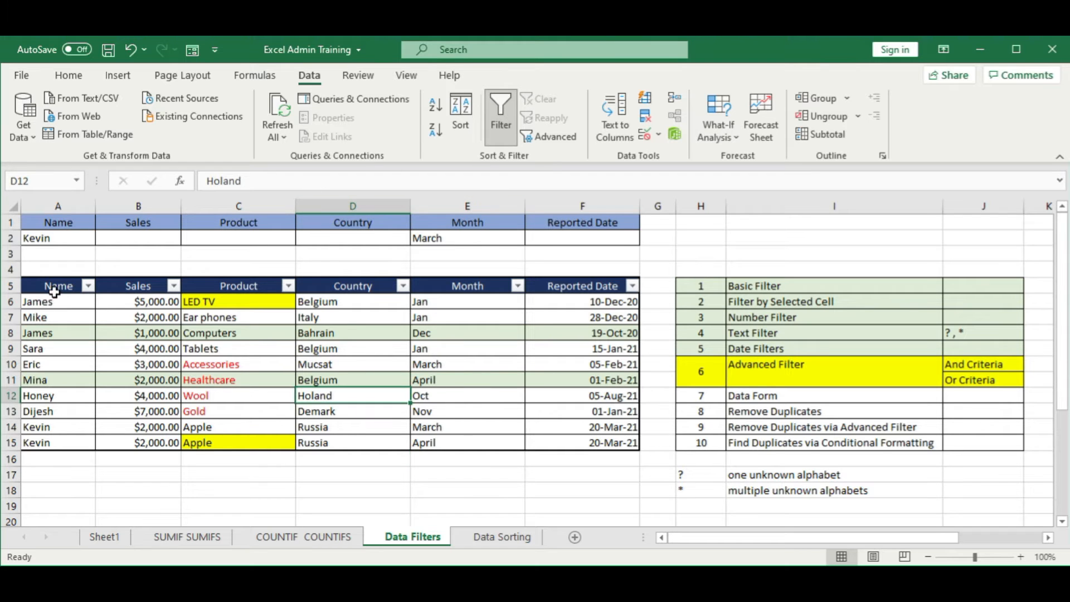
pyautogui.moveTo(52, 286); pyautogui.dragTo(566, 444)
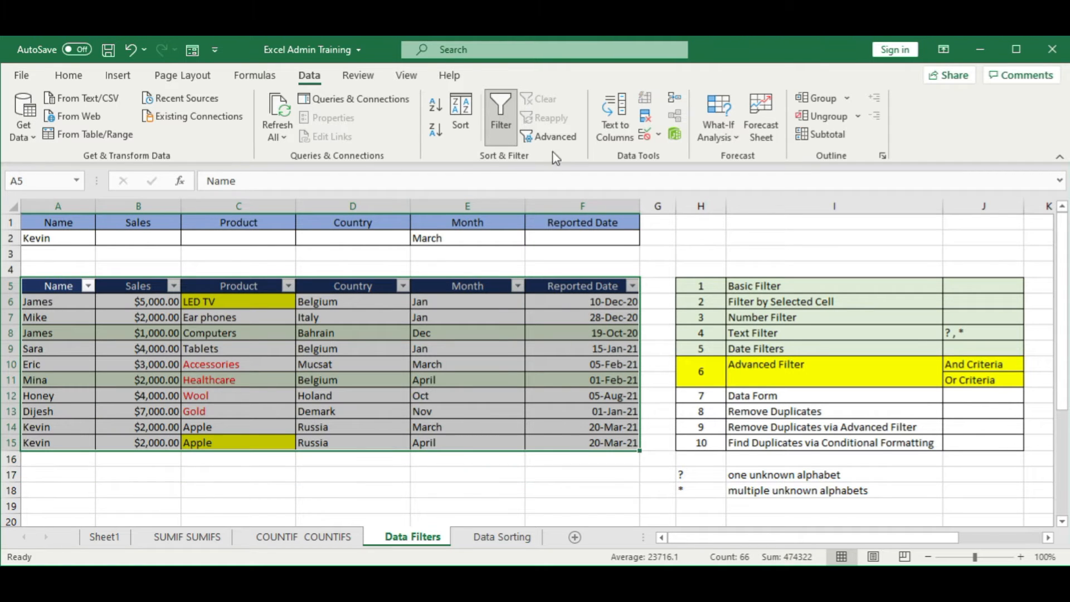
pyautogui.click(551, 137)
pyautogui.moveTo(762, 289); pyautogui.dragTo(753, 182)
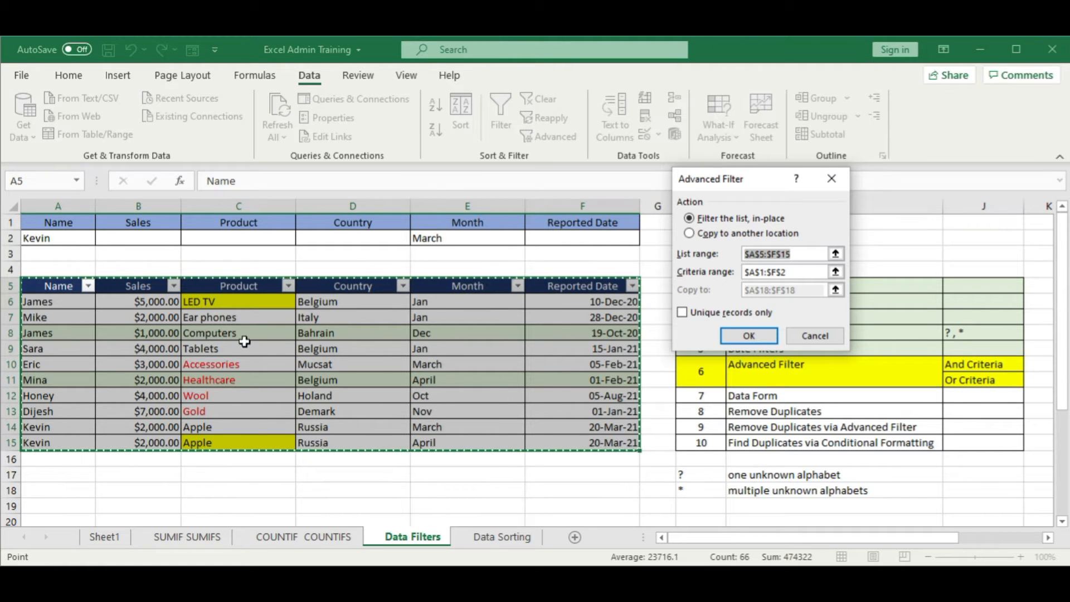
pyautogui.click(691, 235)
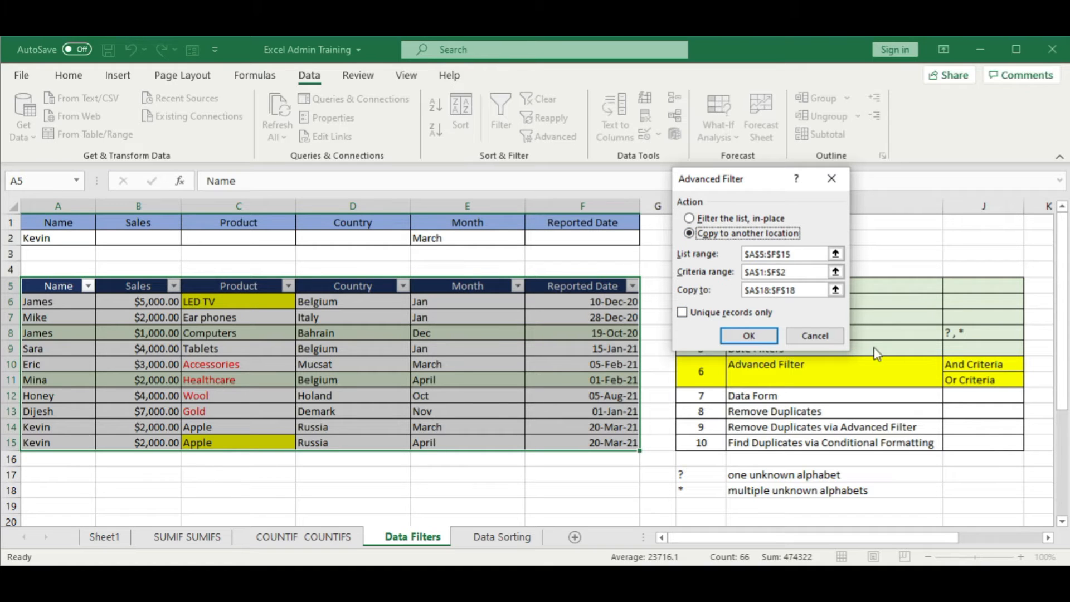
pyautogui.click(690, 218)
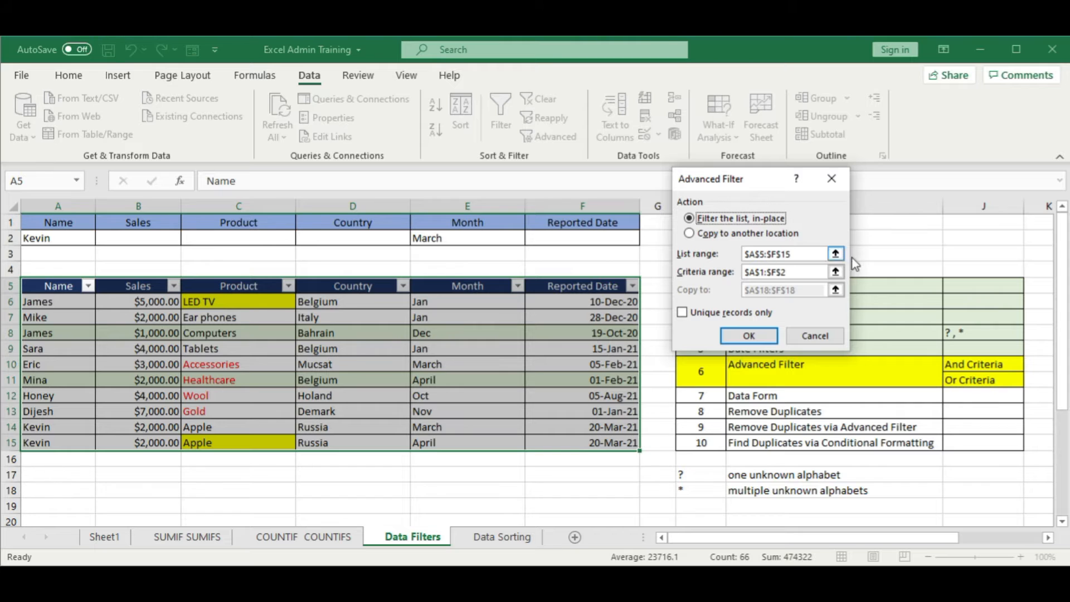
pyautogui.click(836, 255)
pyautogui.moveTo(50, 286); pyautogui.dragTo(609, 439)
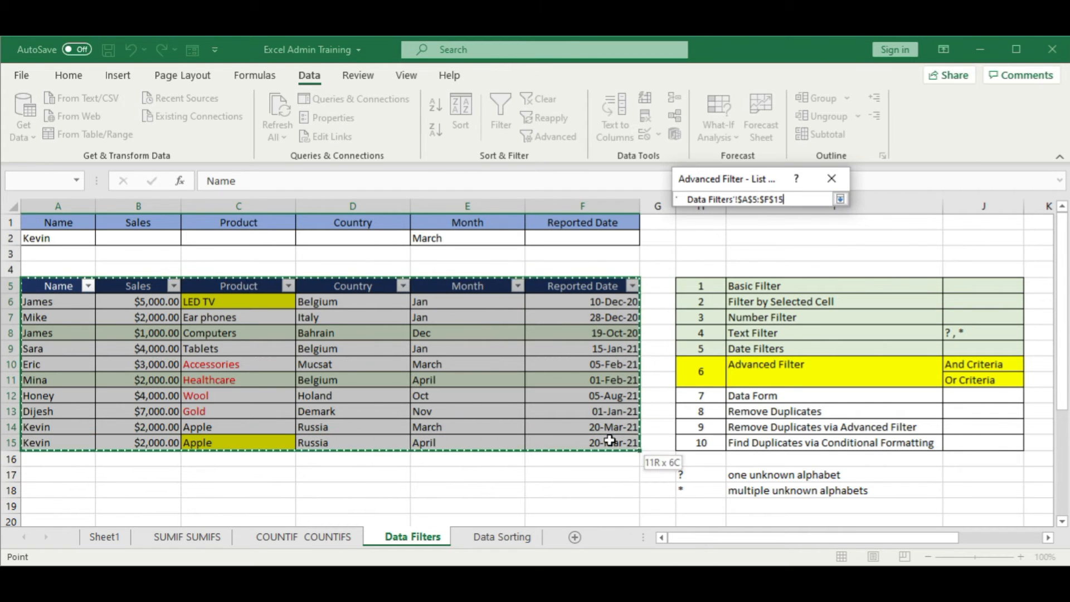
pyautogui.click(840, 199)
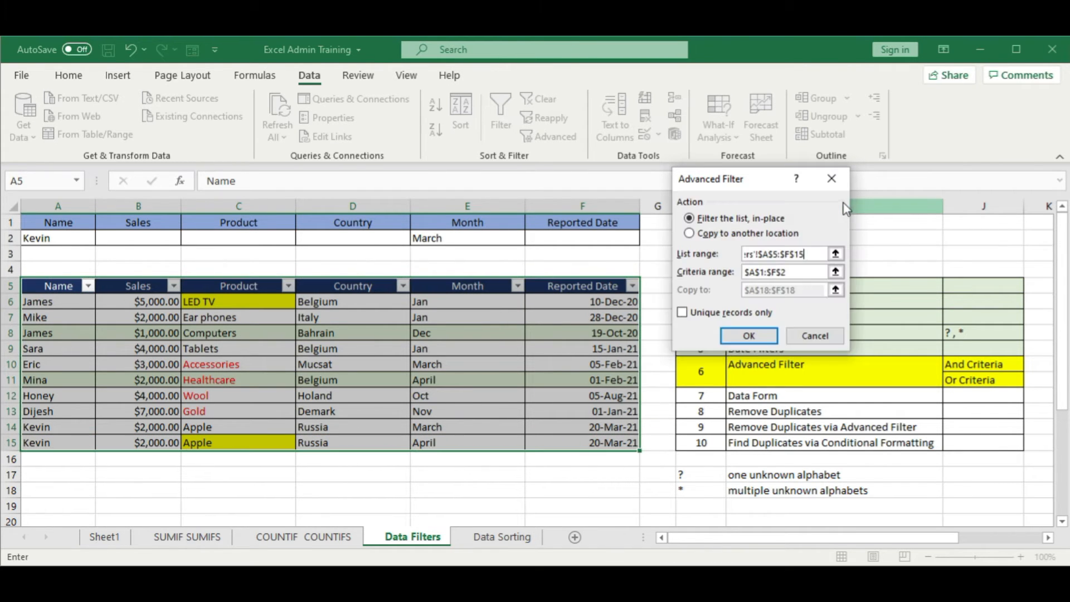
# Step: Set the Advanced Filter's criteria range to A1:F2 and apply the filter
pyautogui.click(836, 272)
pyautogui.click(35, 222)
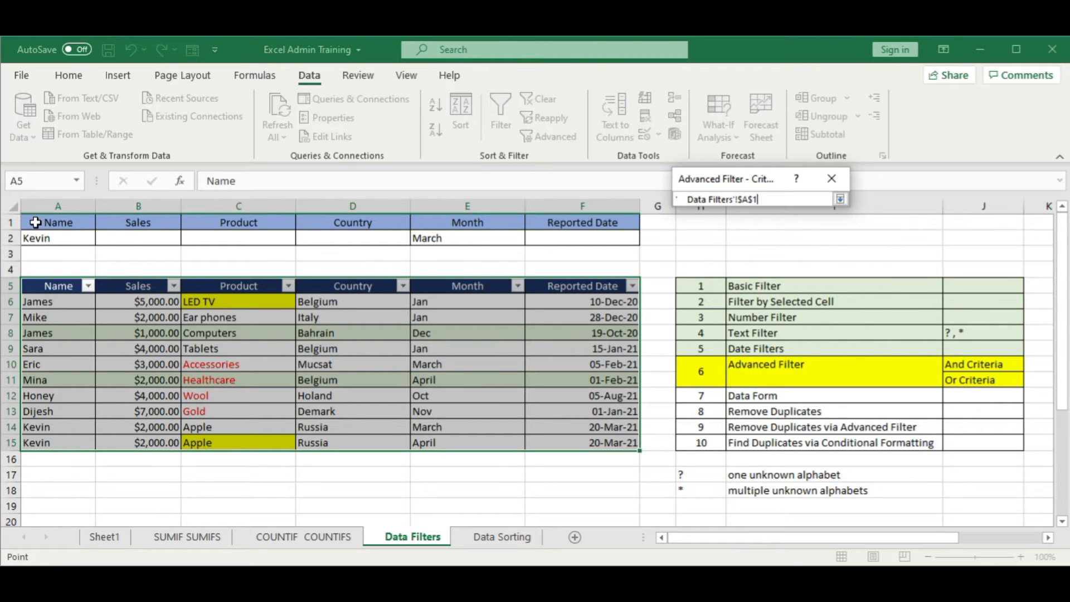
pyautogui.moveTo(35, 222); pyautogui.dragTo(573, 234)
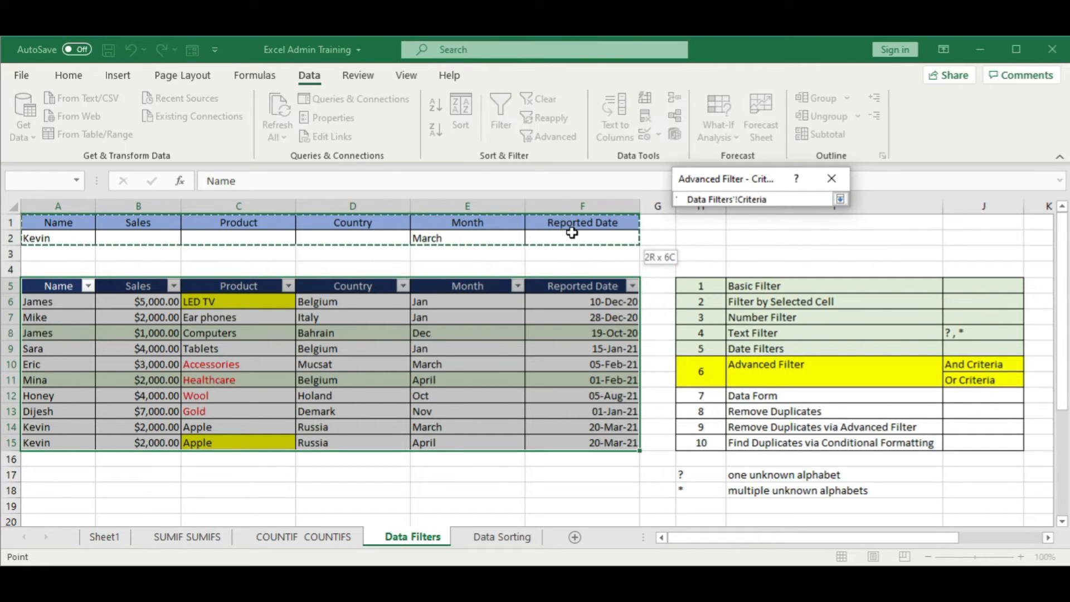
pyautogui.click(840, 200)
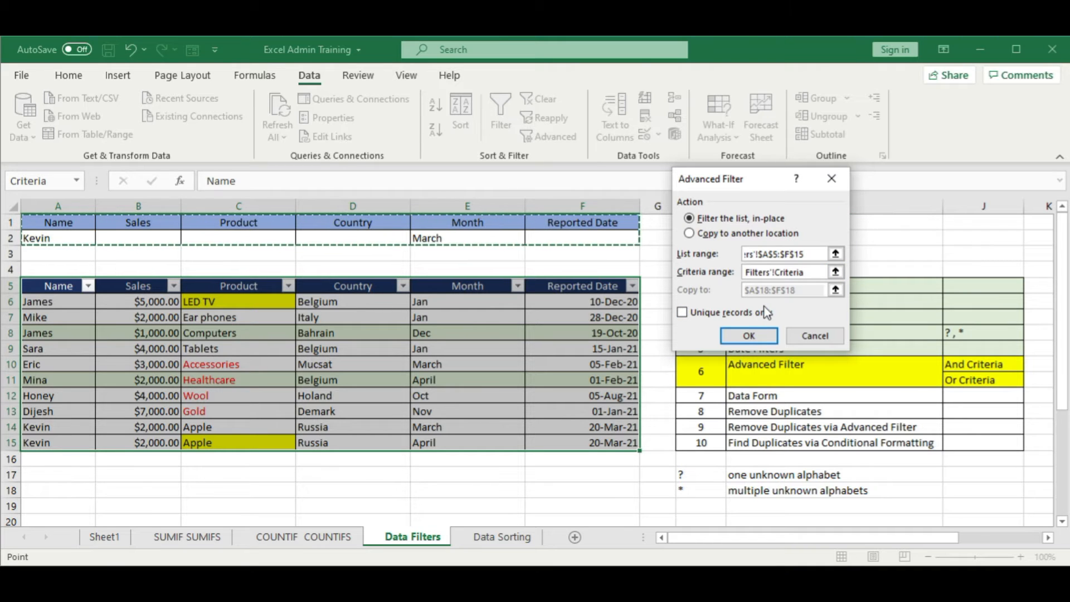
pyautogui.click(749, 336)
pyautogui.click(385, 411)
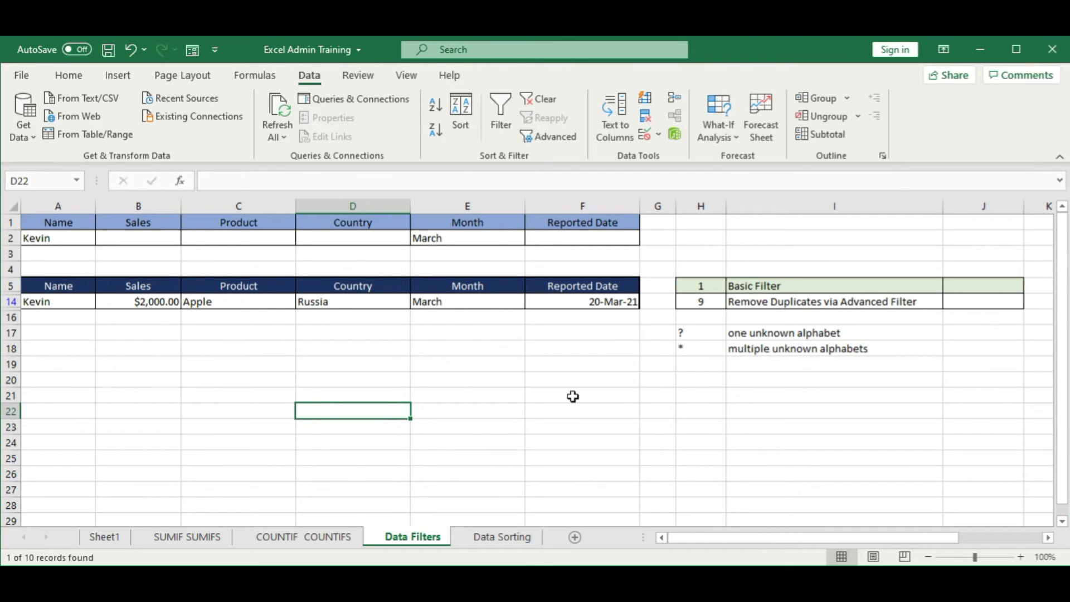
# Step: Clear the advanced filter from the sales table
pyautogui.click(539, 99)
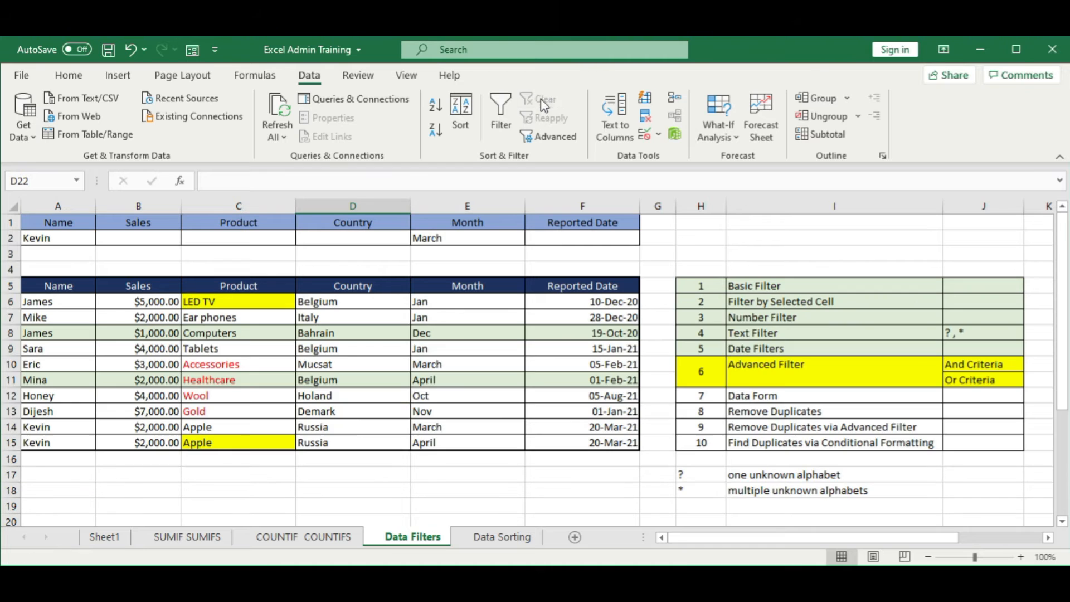
pyautogui.click(344, 355)
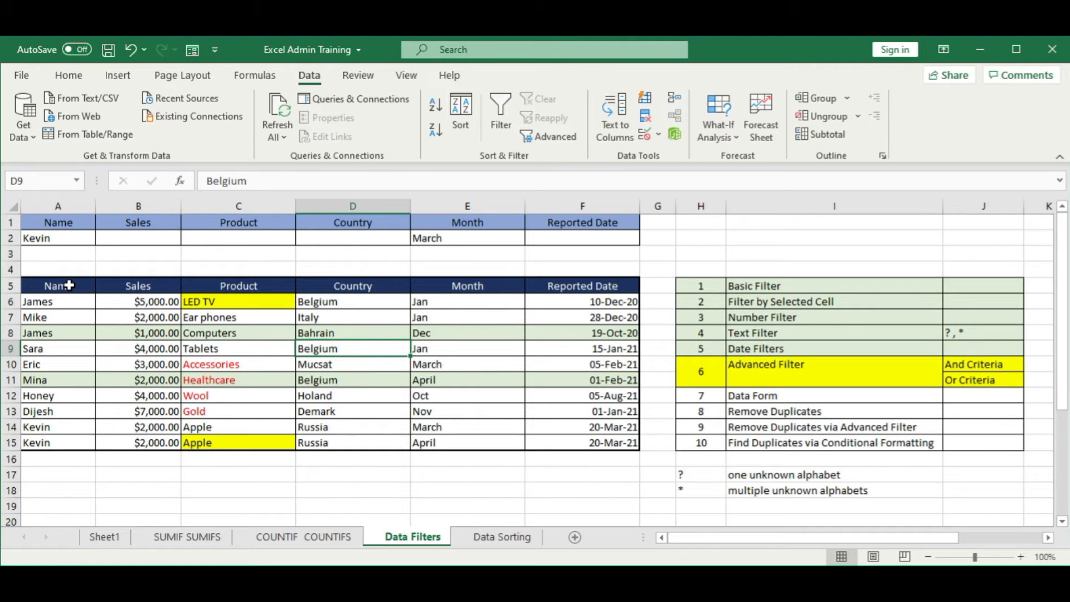
pyautogui.click(439, 241)
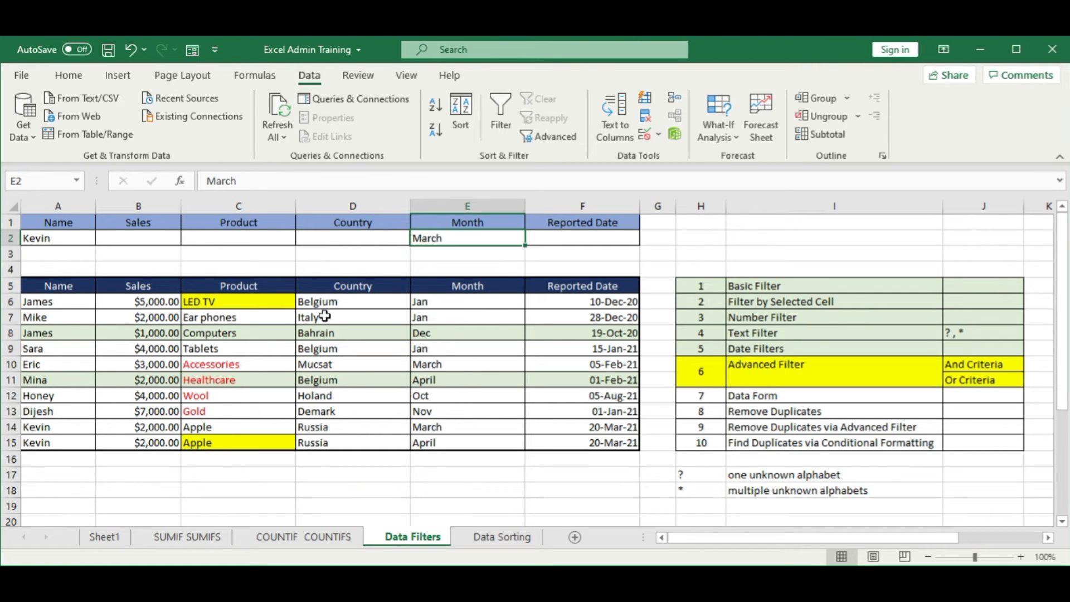
# Step: Replace the criteria name in A2 with the name from the Gold record and delete the Month criterion in E2
pyautogui.click(71, 241)
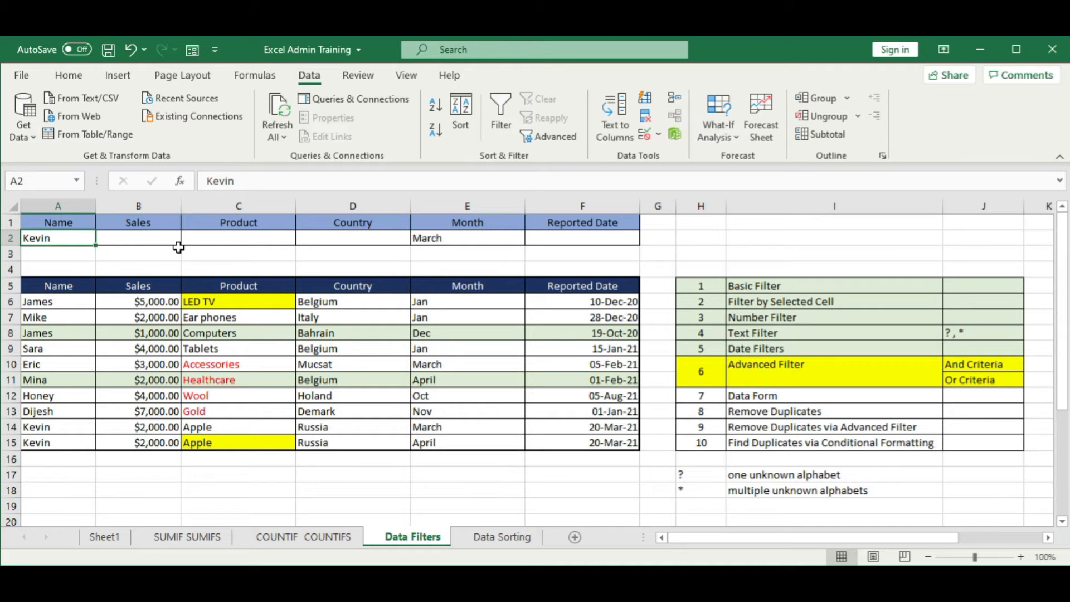
pyautogui.write('Dijes')
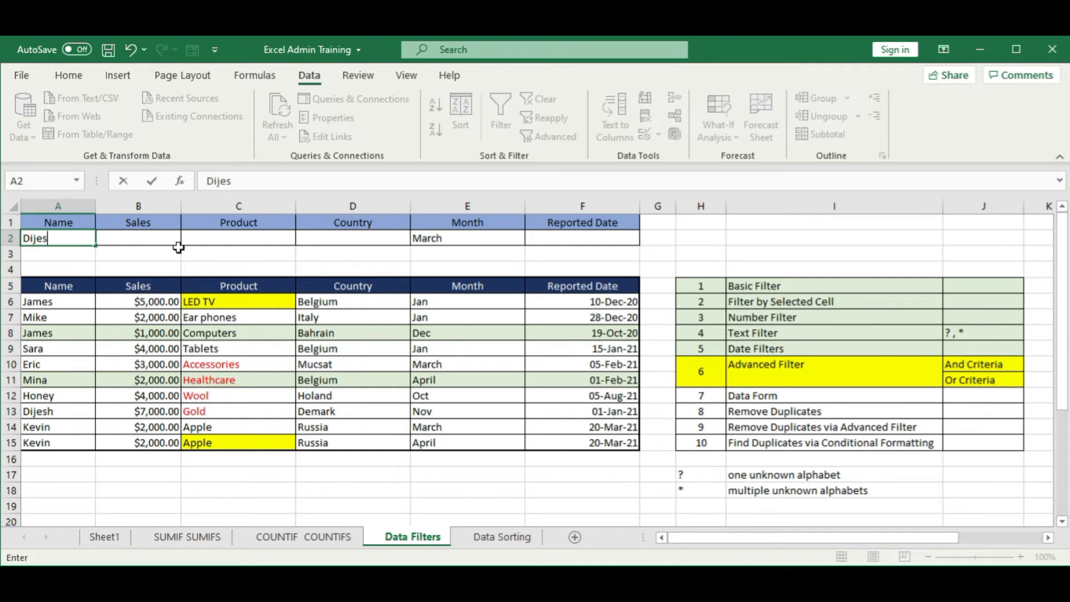
pyautogui.write('h')
pyautogui.press('Tab')
pyautogui.press('Tab')
pyautogui.press('Tab')
pyautogui.press('Tab')
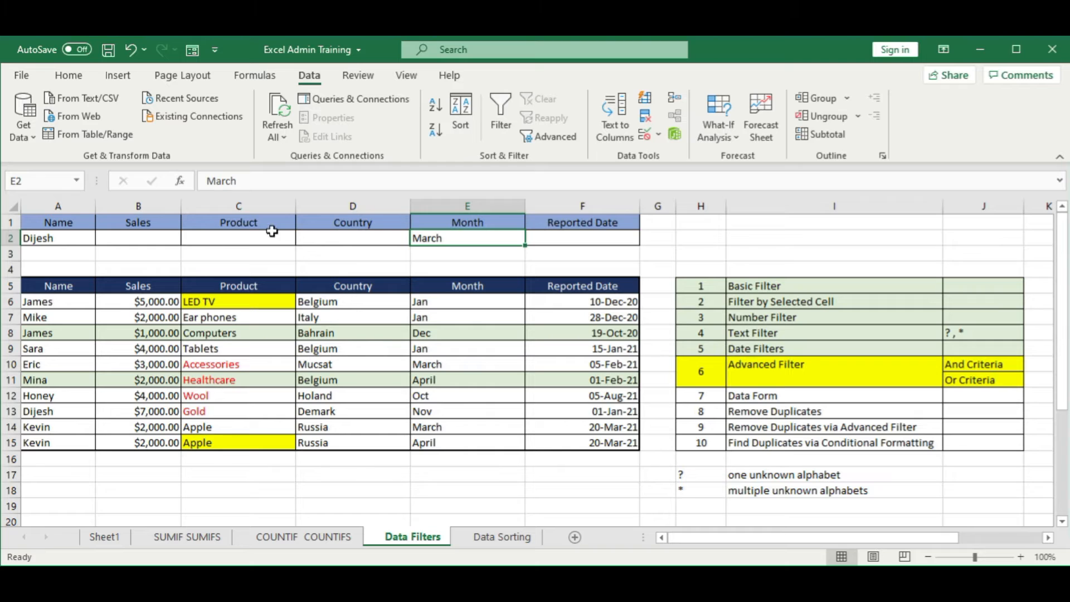
pyautogui.press('Delete')
pyautogui.click(353, 344)
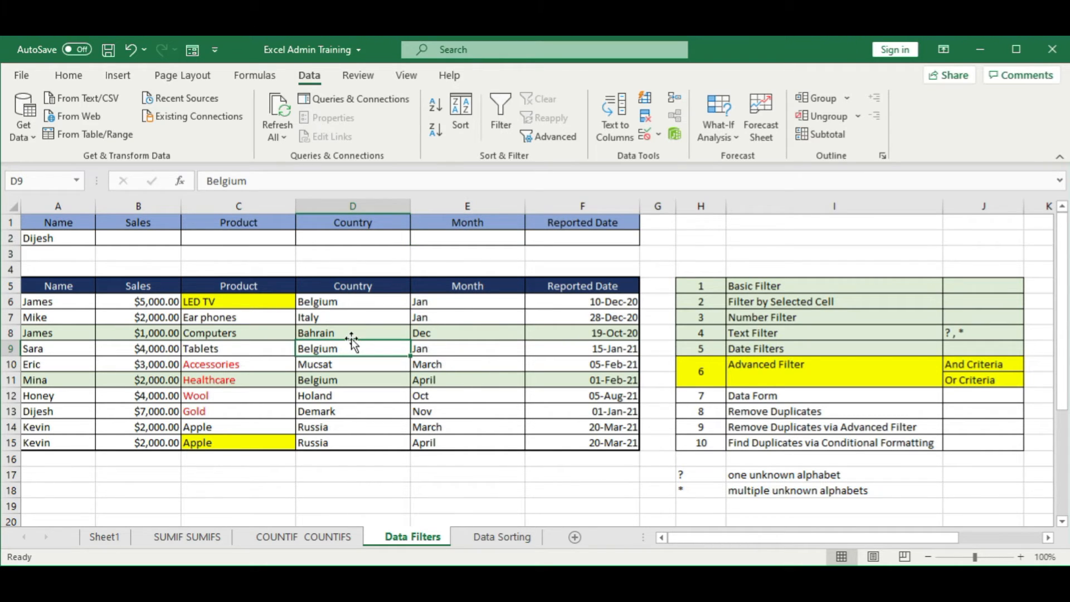
# Step: Insert a blank row above row 3 and enter the name from the Accessories record in A3 as a second criterion
pyautogui.rightClick(20, 258)
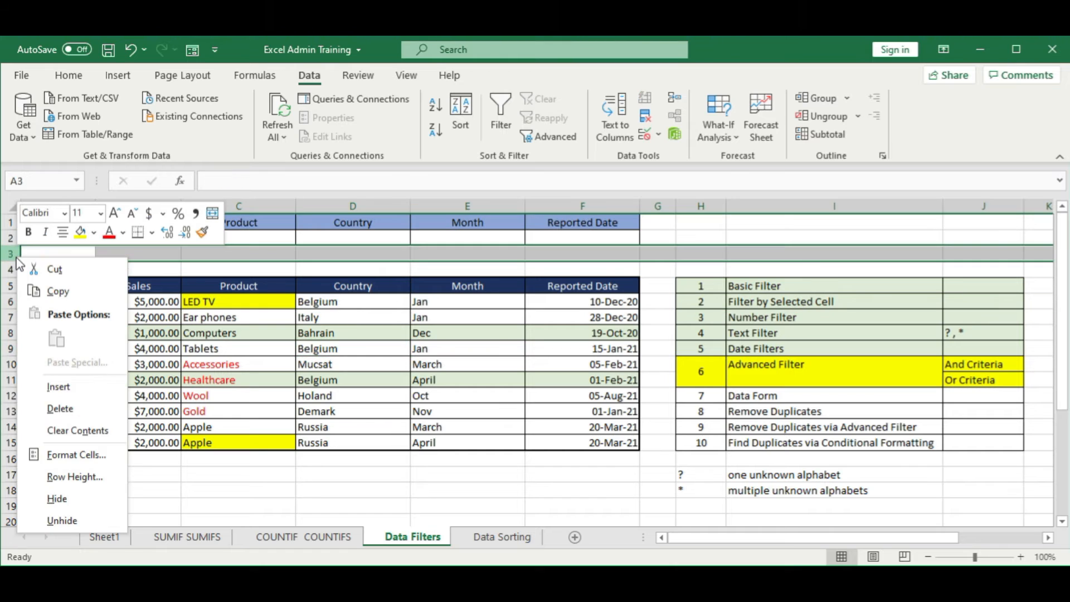
pyautogui.click(62, 383)
pyautogui.click(100, 378)
pyautogui.click(55, 260)
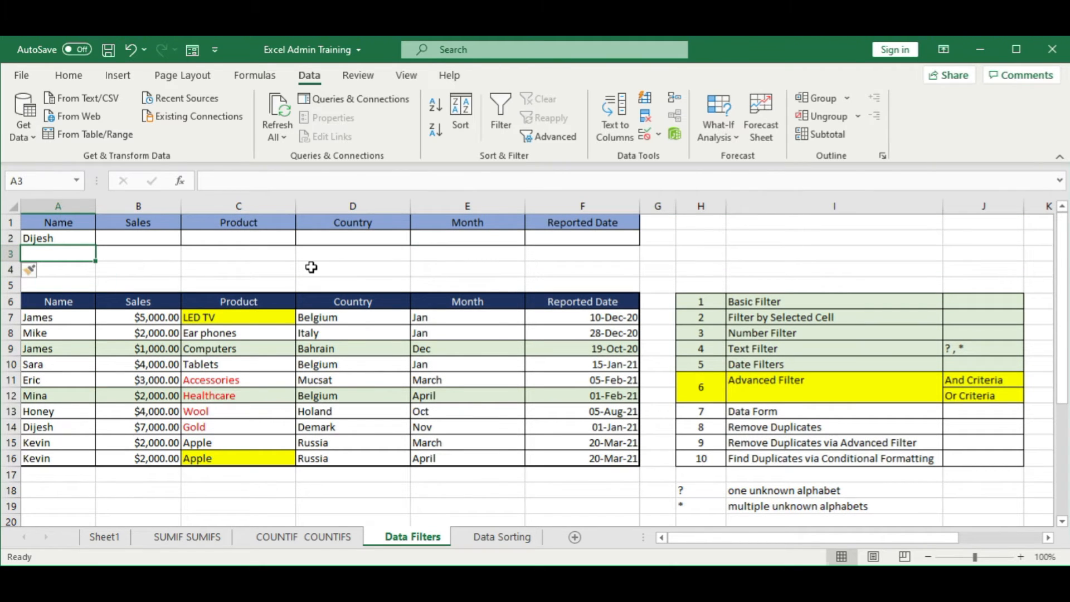
pyautogui.write('Eric')
pyautogui.press('Tab')
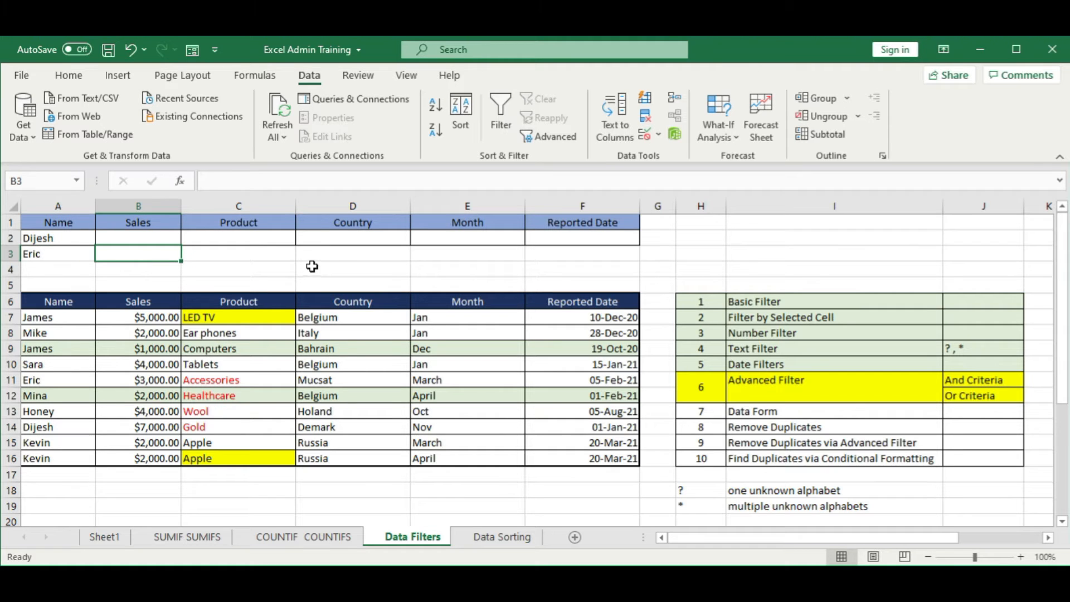
# Step: Apply all borders to the expanded criteria range A1:F3
pyautogui.moveTo(65, 225); pyautogui.dragTo(547, 248)
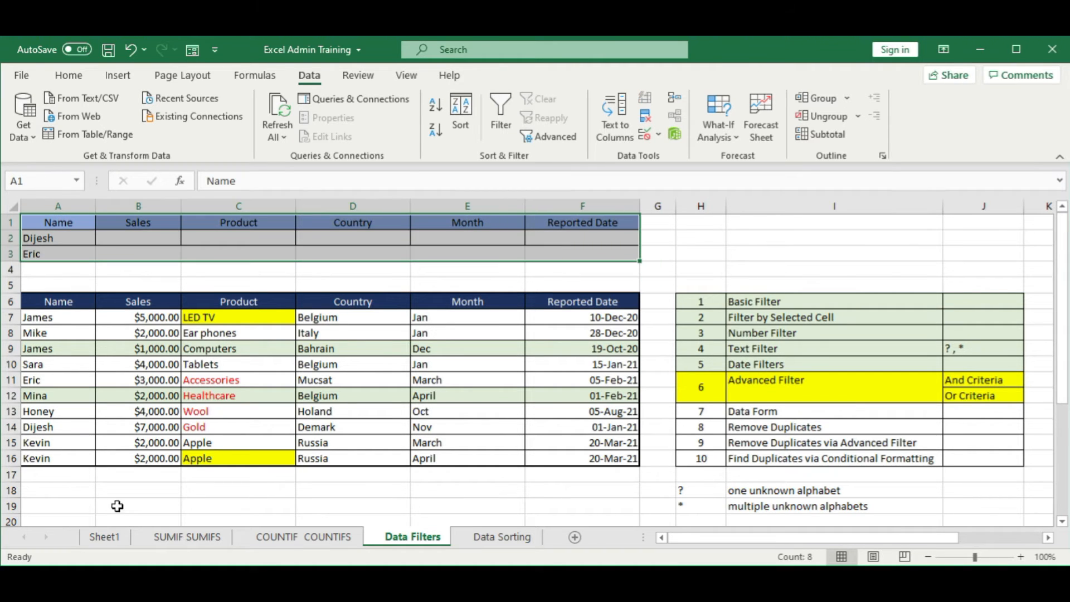
pyautogui.click(68, 77)
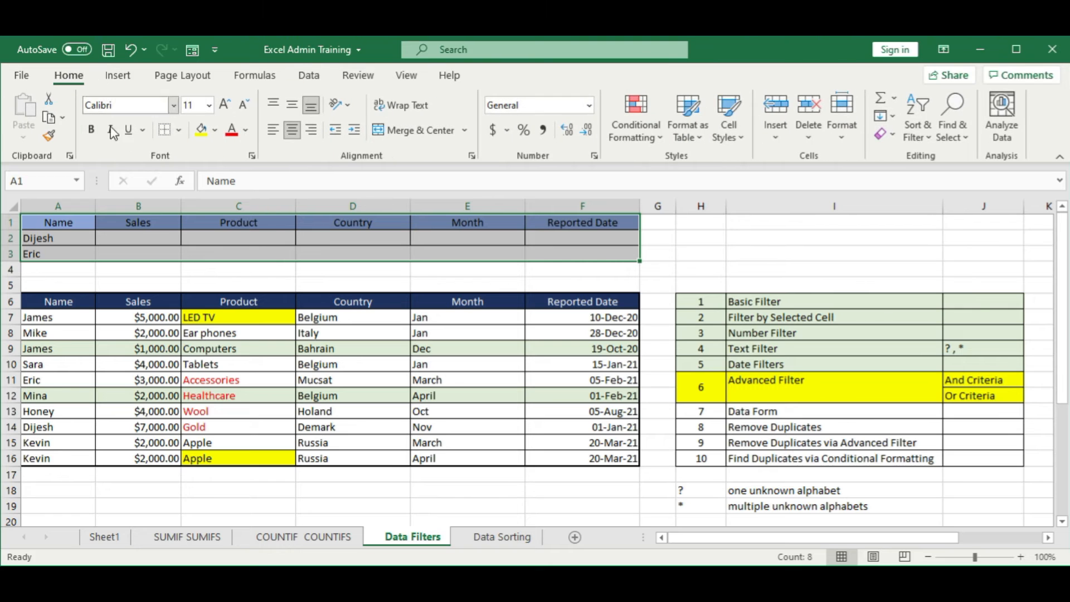
pyautogui.click(179, 130)
pyautogui.click(210, 284)
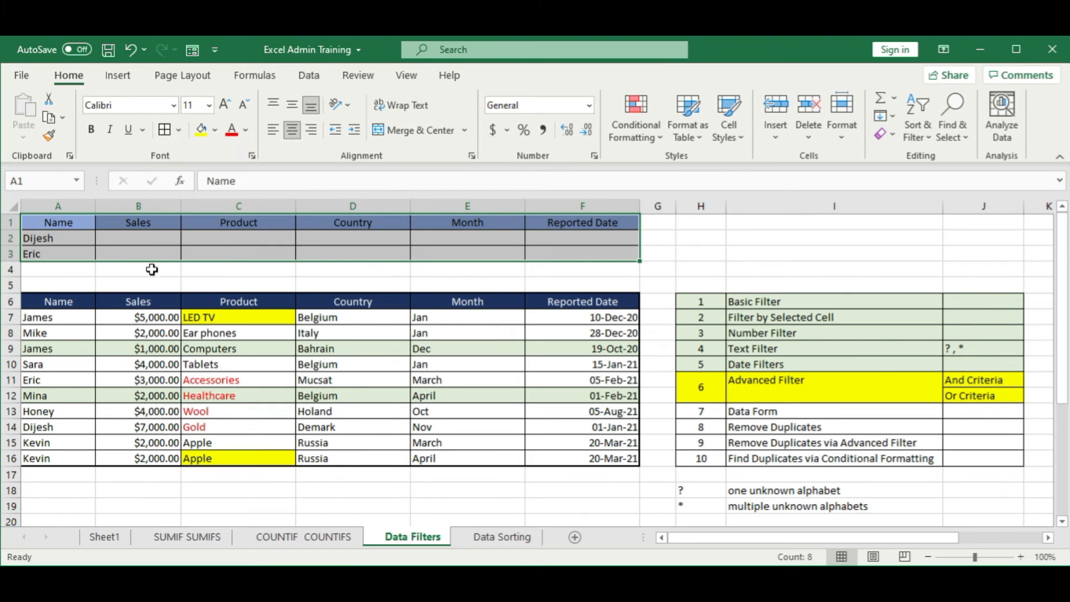
pyautogui.click(83, 270)
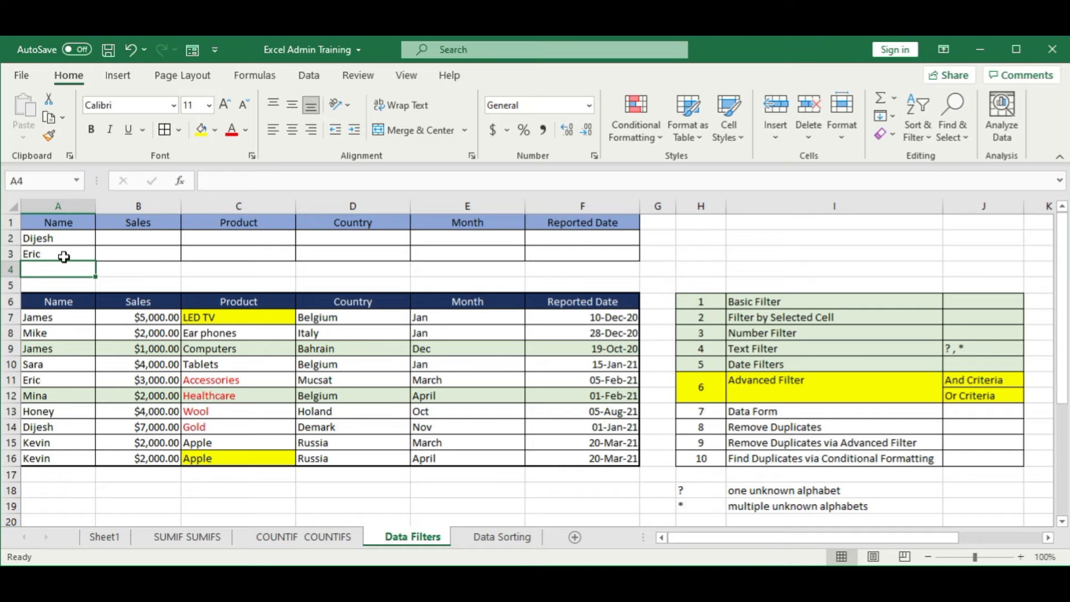
# Step: Enter the note "or" in cell H2 beside the criteria range
pyautogui.click(716, 241)
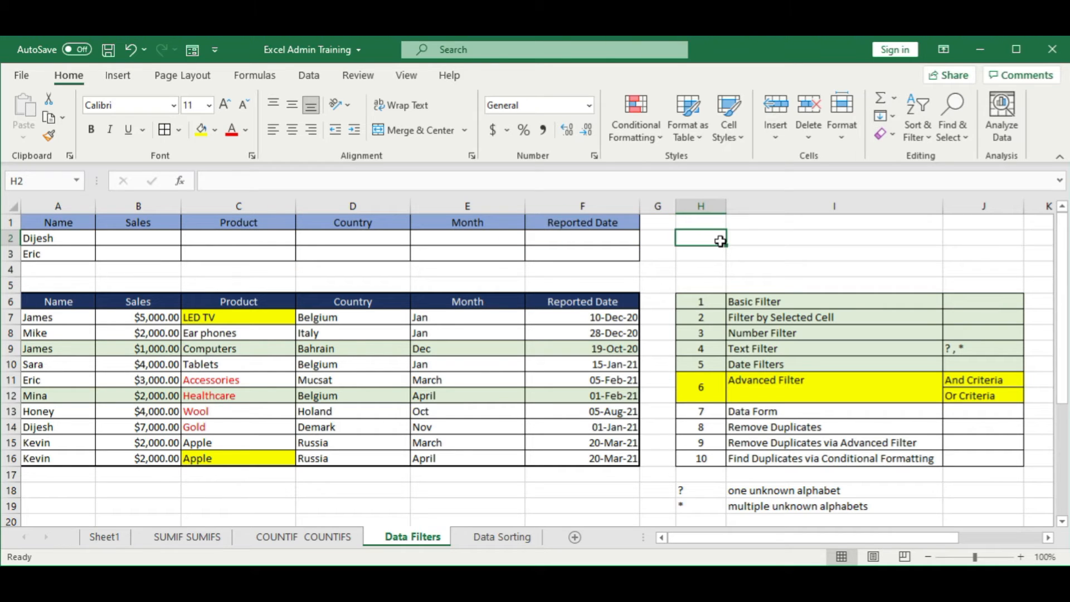
pyautogui.write('or')
pyautogui.press('Return')
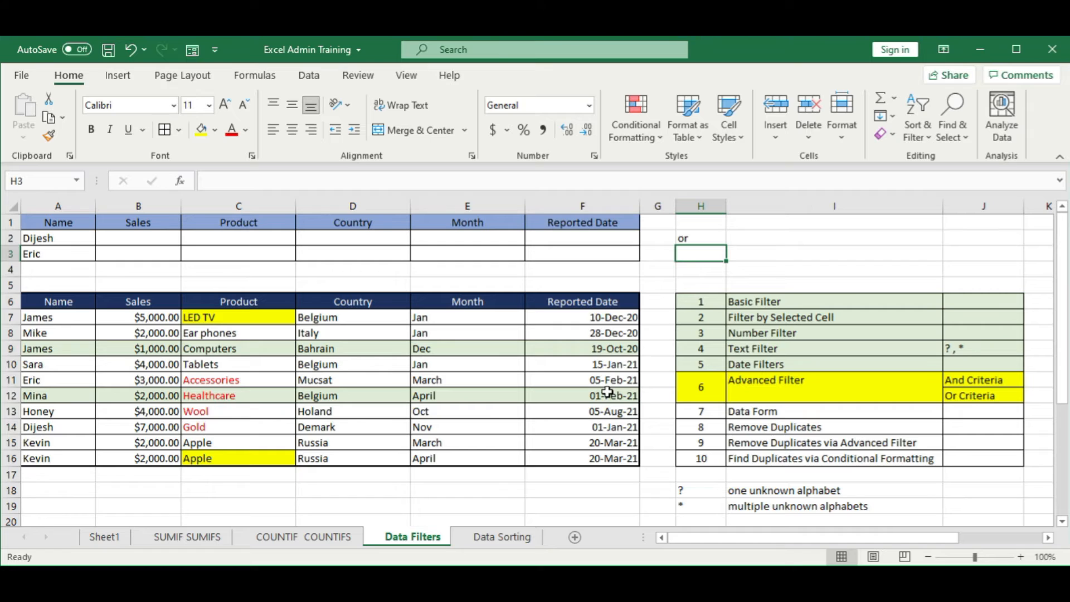
pyautogui.click(194, 364)
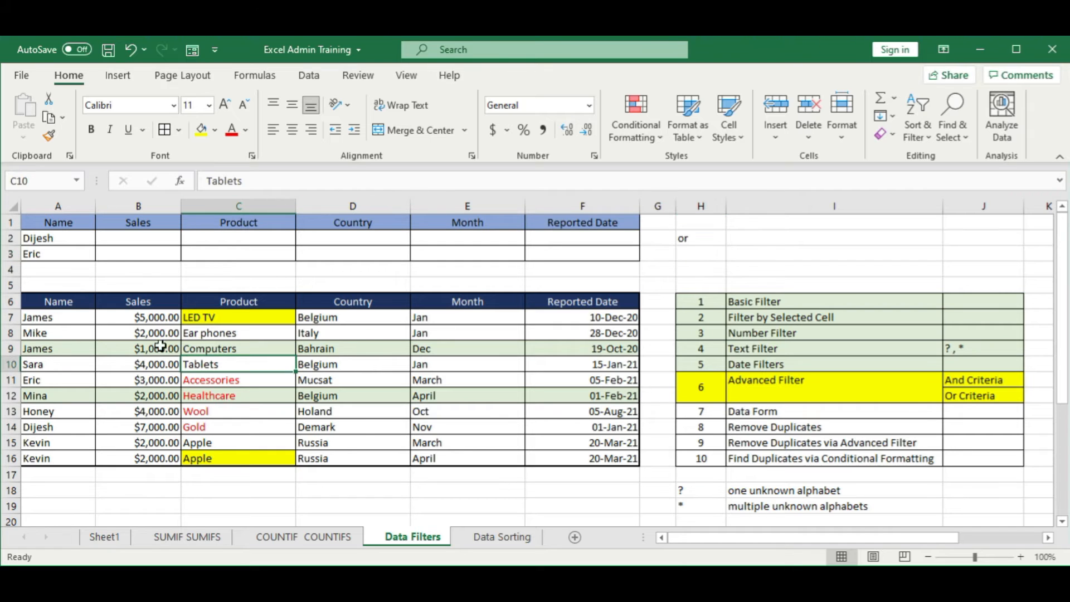
# Step: Start an Advanced Filter on the sales table A6:F16 with its results copied to another location
pyautogui.moveTo(75, 300); pyautogui.dragTo(591, 463)
pyautogui.click(321, 77)
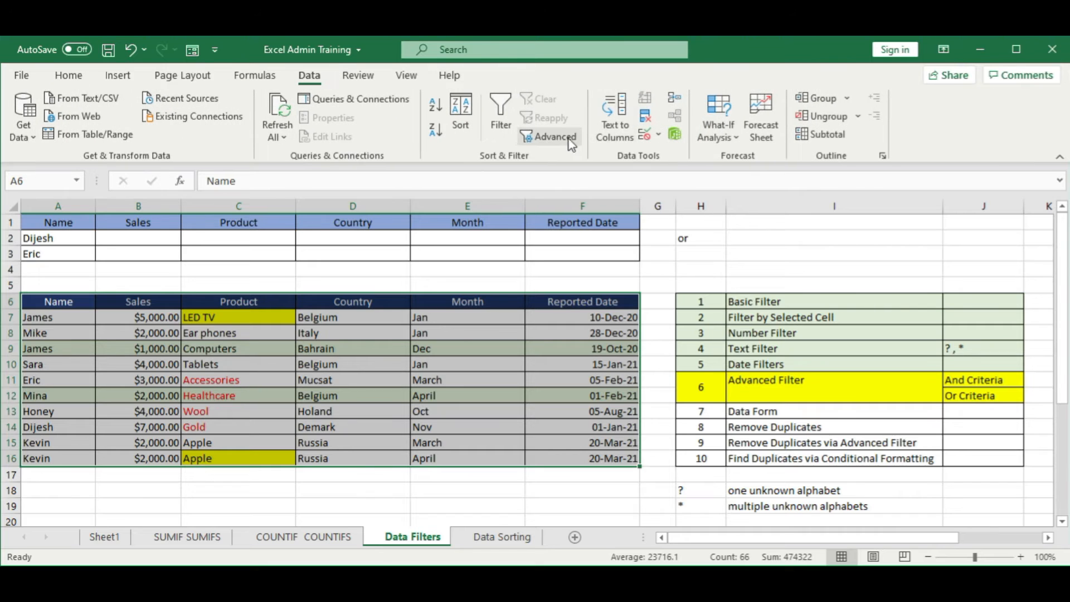
pyautogui.click(547, 136)
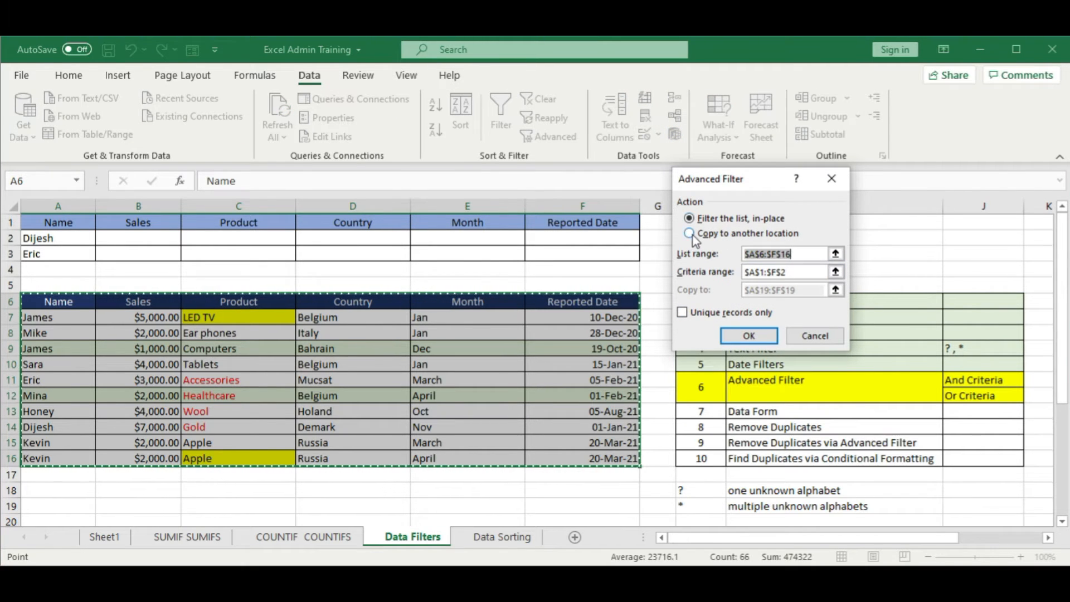
pyautogui.click(692, 234)
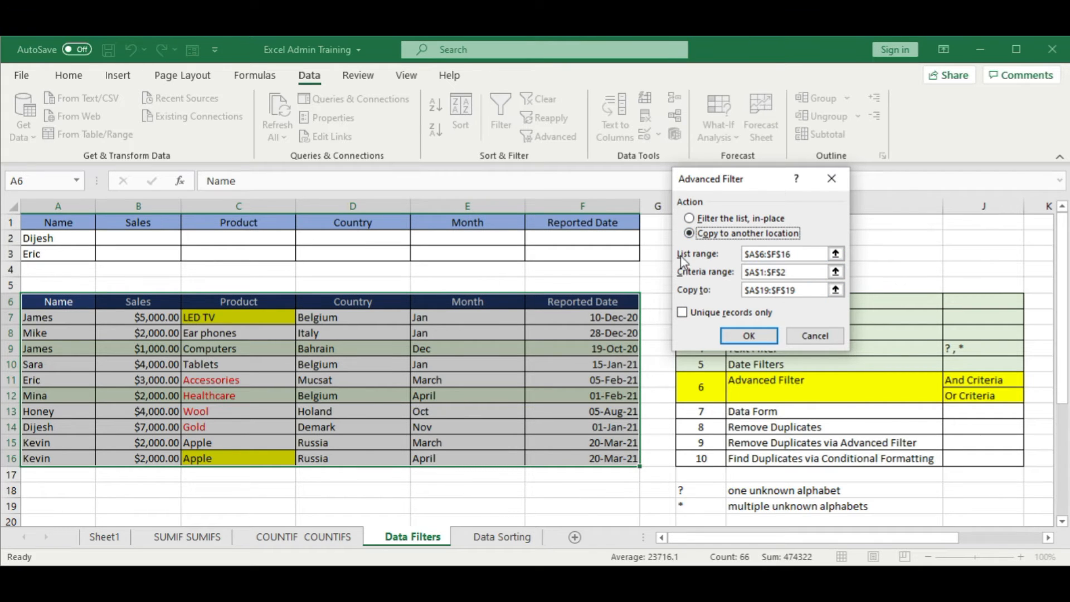
pyautogui.click(836, 254)
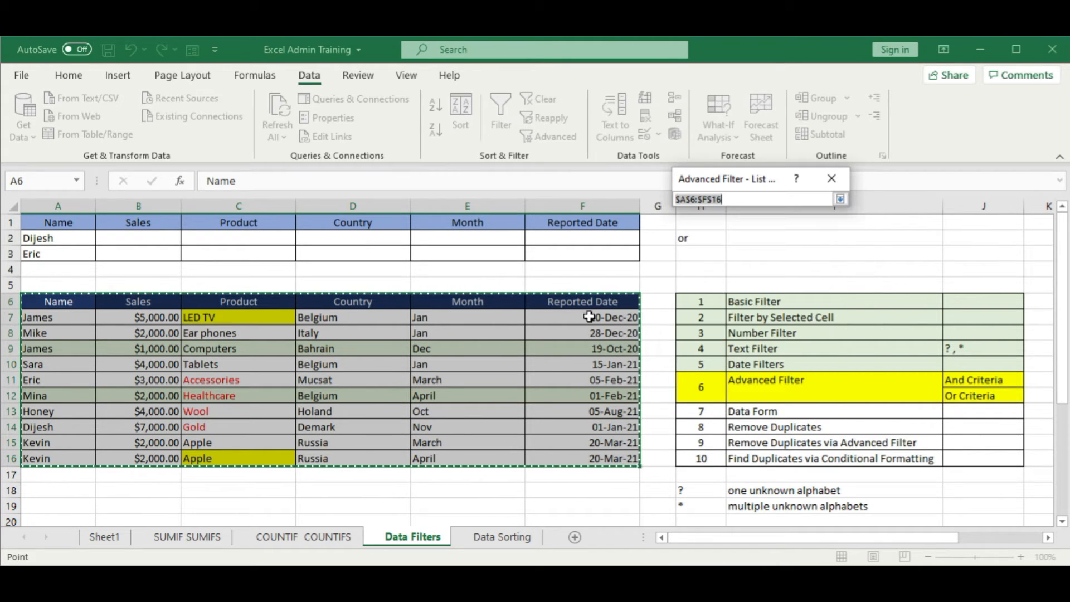
pyautogui.click(840, 199)
# Step: Set the Advanced Filter's criteria range to A1:F3
pyautogui.click(836, 271)
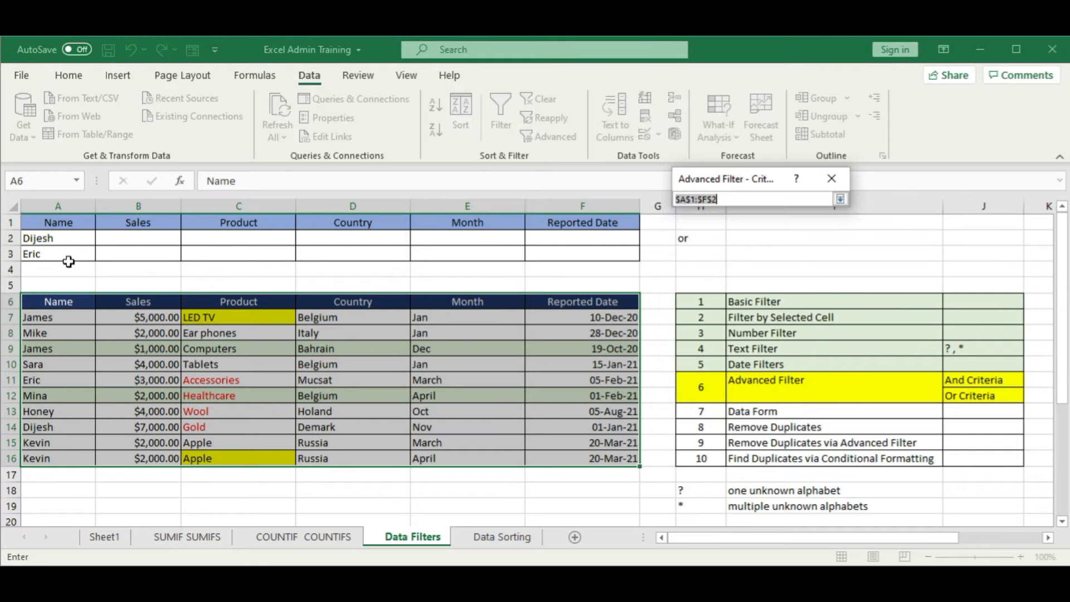
pyautogui.moveTo(67, 223); pyautogui.dragTo(566, 254)
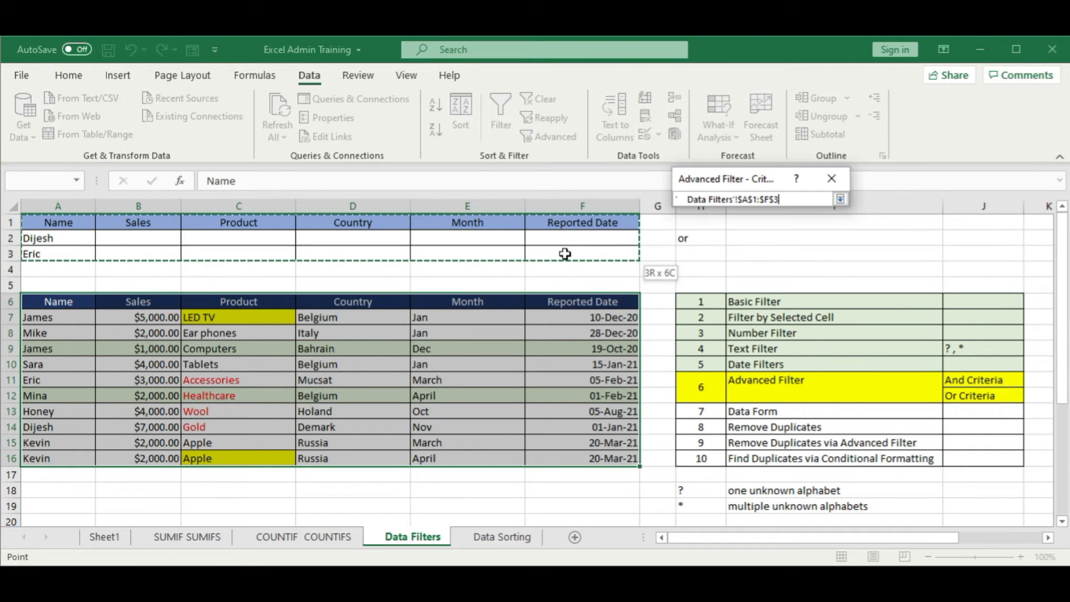
pyautogui.click(840, 199)
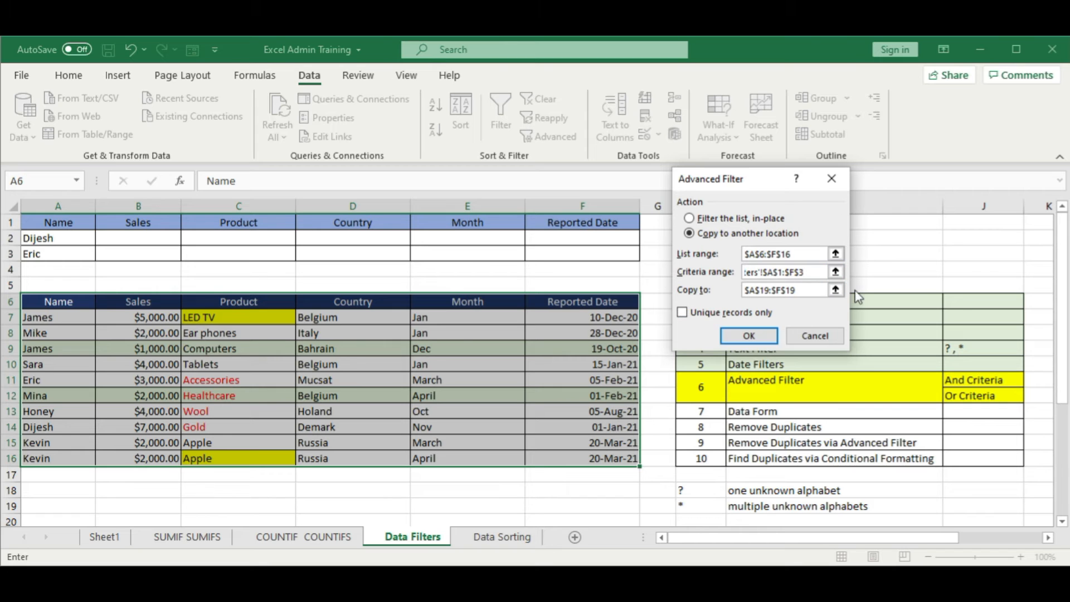
# Step: Set the Advanced Filter's copy destination to cell A18 and run the filter
pyautogui.click(835, 290)
pyautogui.click(72, 493)
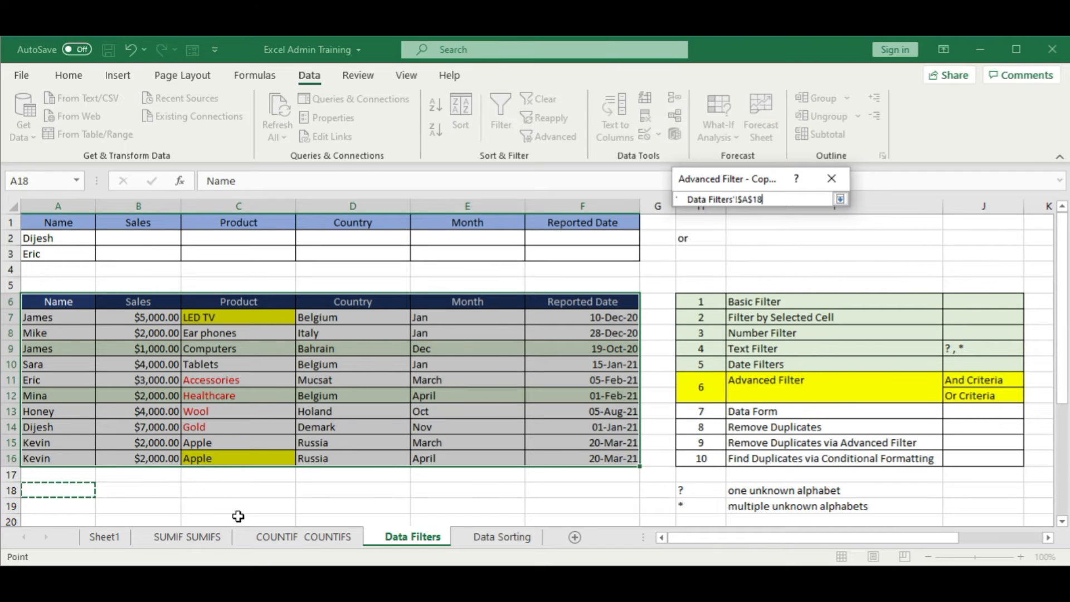
pyautogui.scroll(-1, 207, 436)
pyautogui.scroll(1, 203, 440)
pyautogui.click(840, 199)
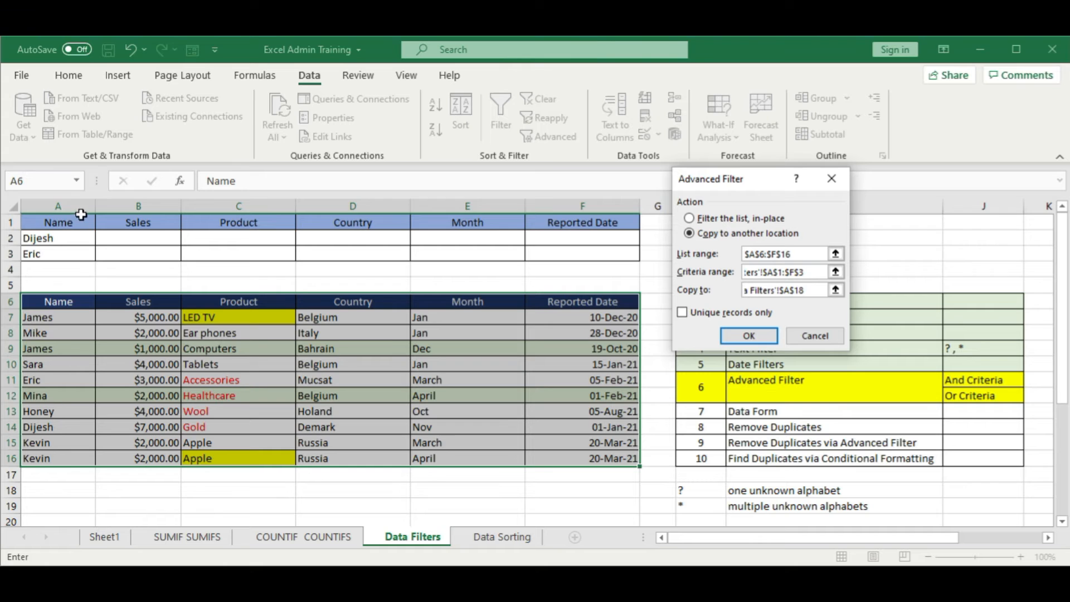
pyautogui.click(749, 336)
pyautogui.scroll(-2, 484, 412)
pyautogui.click(304, 490)
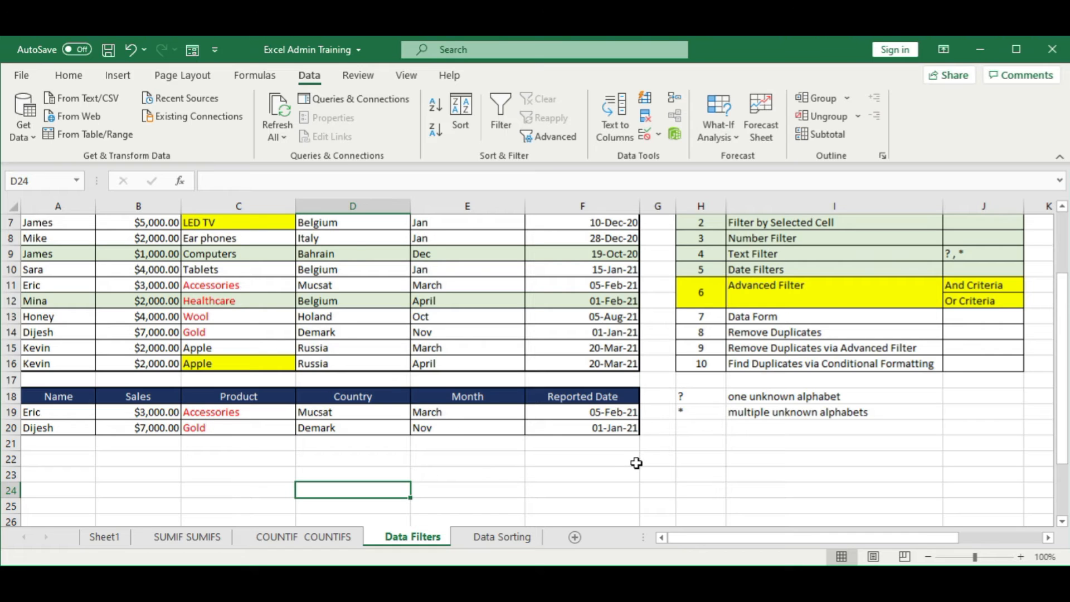
pyautogui.scroll(2, 638, 463)
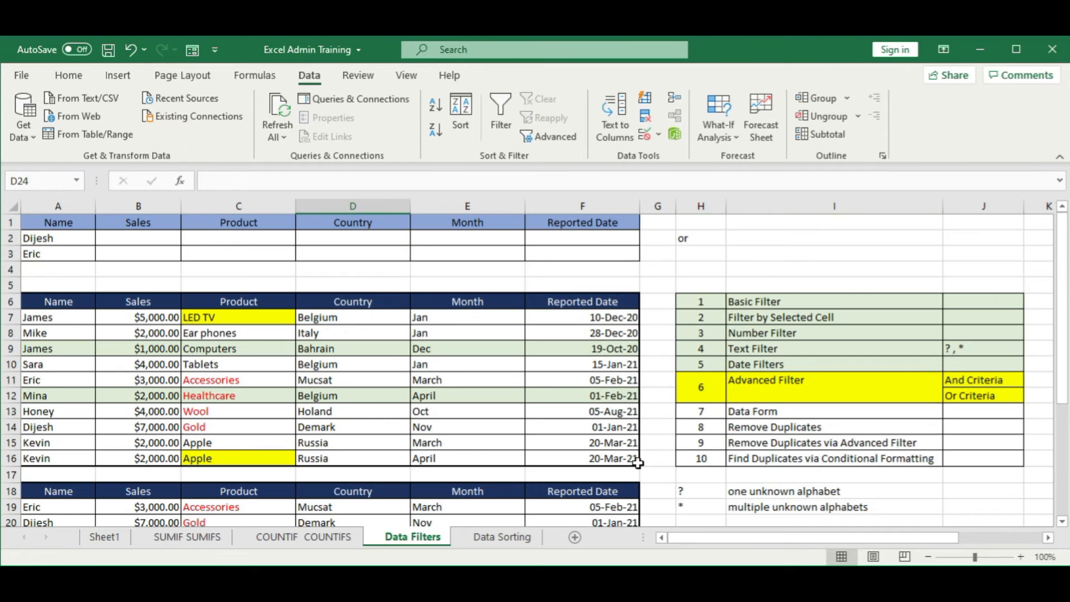
# Step: Mark the Advanced Filter topic in H11:J12 as covered with the light green fill used for the earlier topics
pyautogui.click(739, 238)
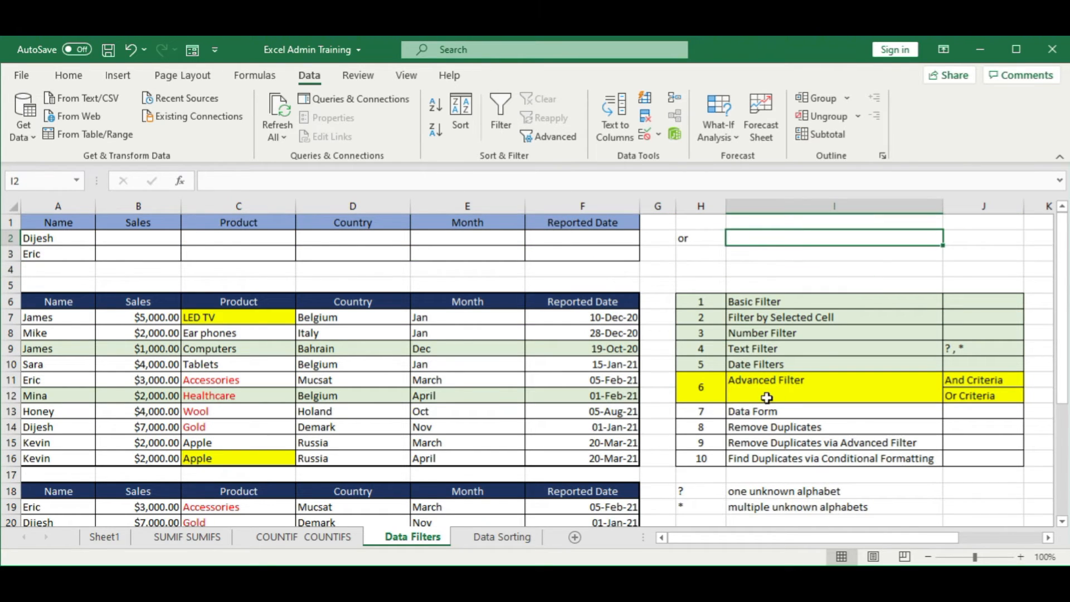
pyautogui.moveTo(703, 389); pyautogui.dragTo(976, 388)
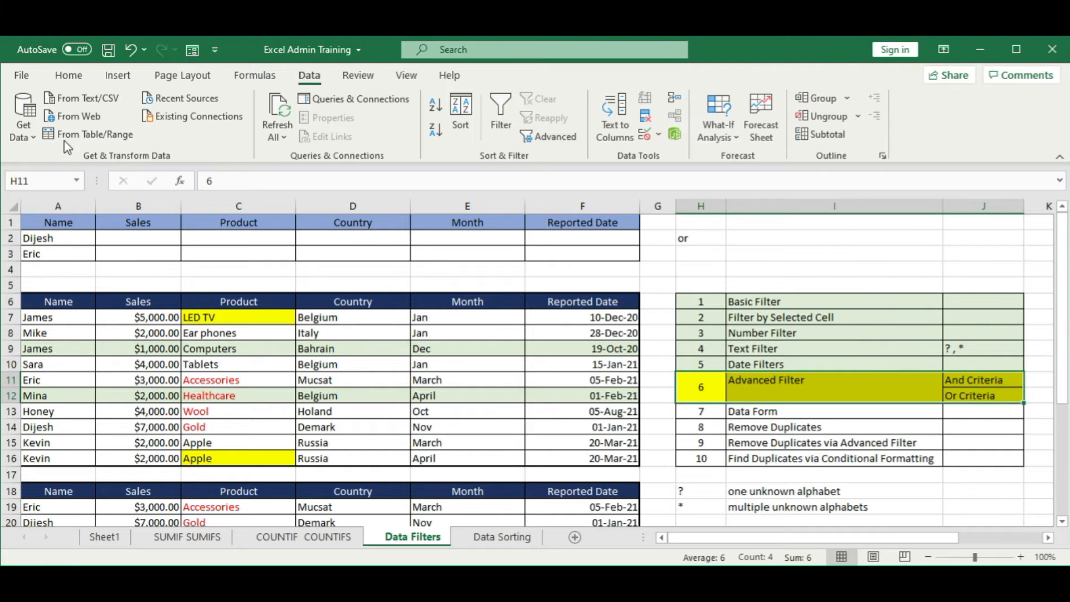
pyautogui.click(71, 77)
pyautogui.click(216, 133)
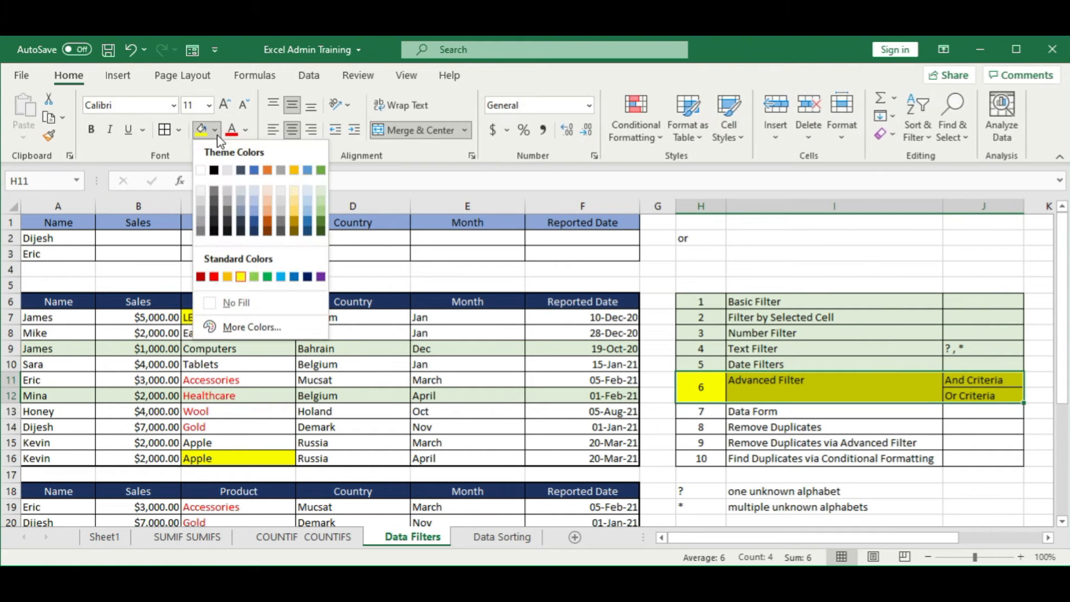
pyautogui.click(321, 192)
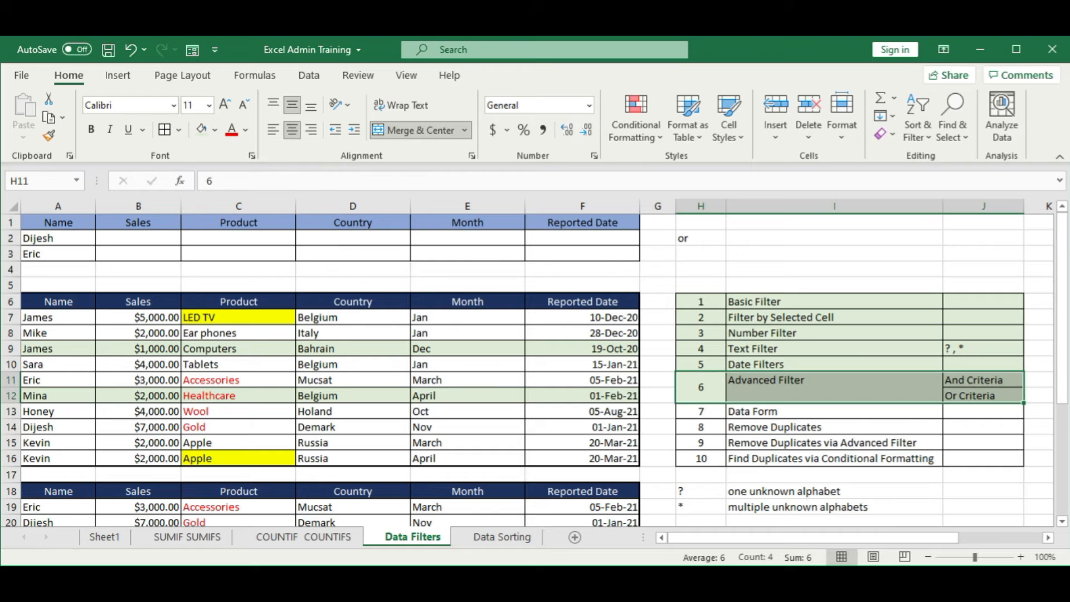
# Step: Highlight the Data Form topic row H13:J13 with a yellow fill
pyautogui.moveTo(700, 411); pyautogui.dragTo(967, 411)
pyautogui.click(214, 130)
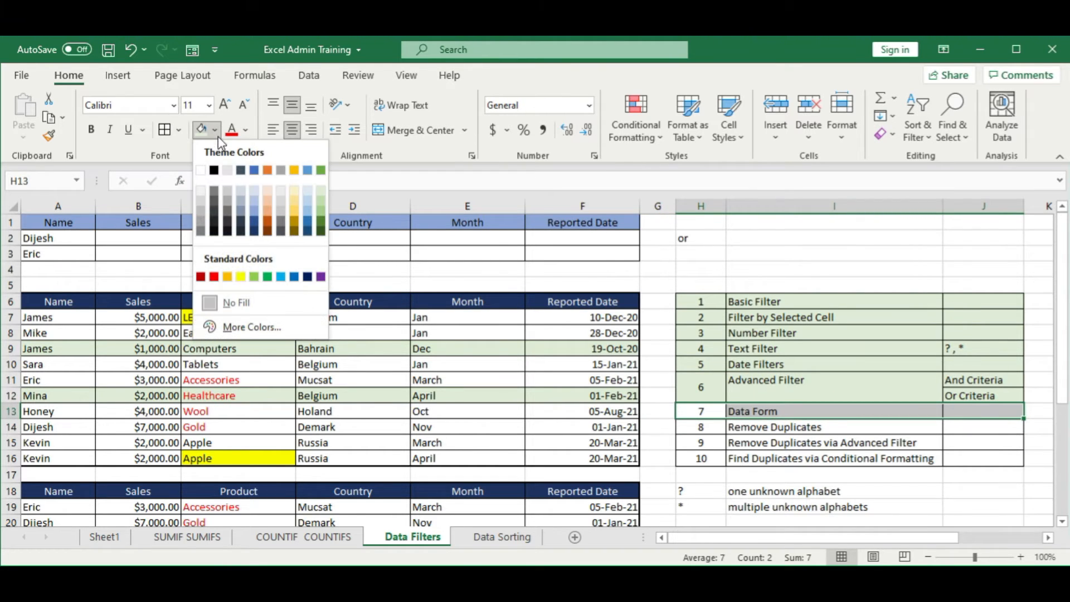
pyautogui.click(246, 277)
pyautogui.click(225, 349)
# Step: Compare the extracted records below the sales table with the Or criteria in A1:F3
pyautogui.scroll(-3, 223, 354)
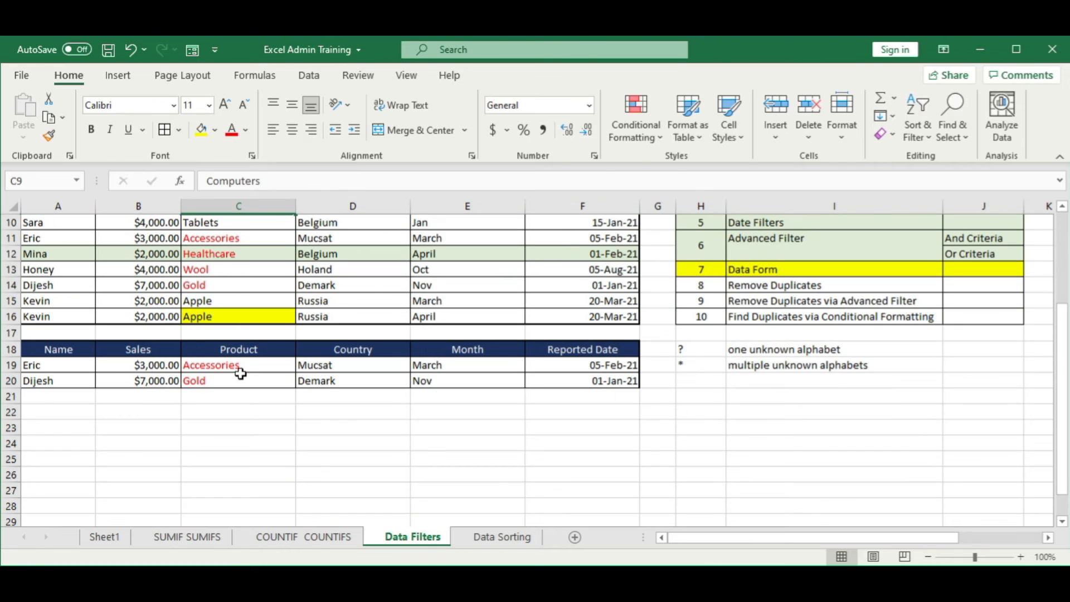
pyautogui.scroll(3, 87, 300)
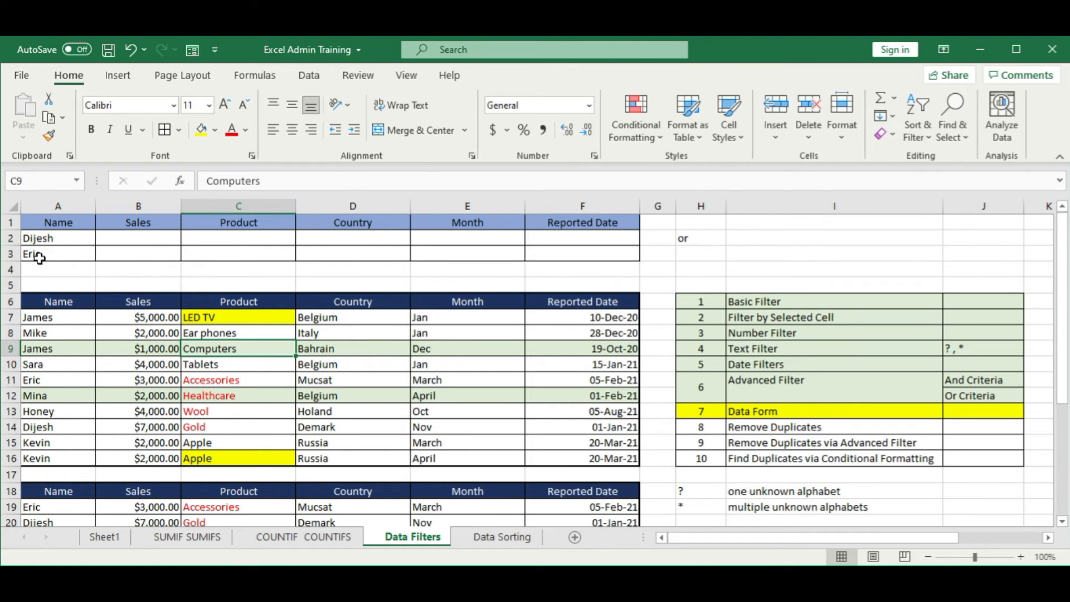
pyautogui.click(120, 238)
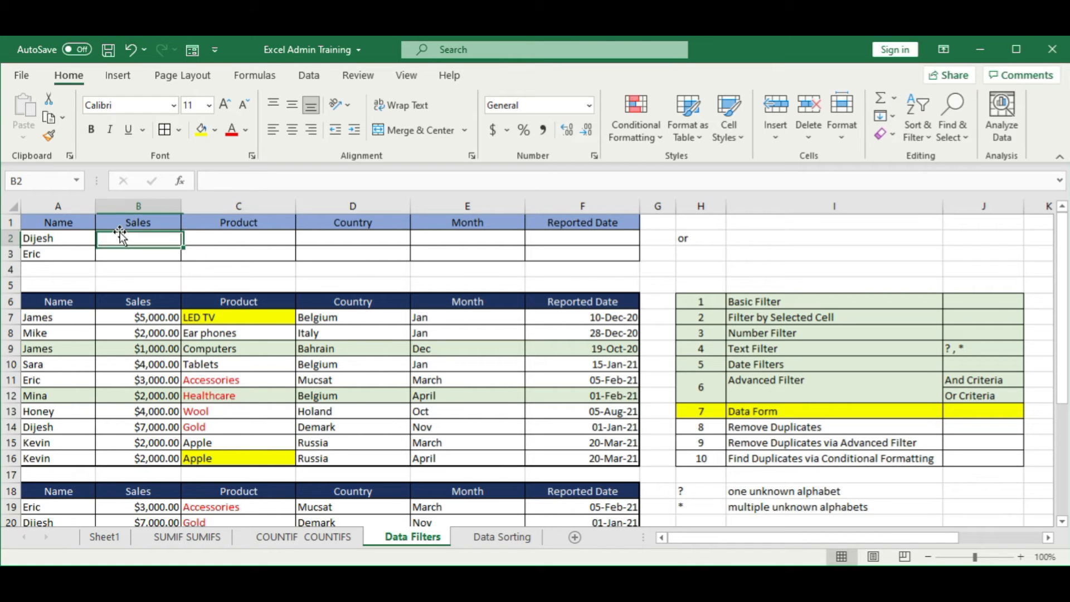
pyautogui.click(146, 362)
pyautogui.scroll(-3, 162, 364)
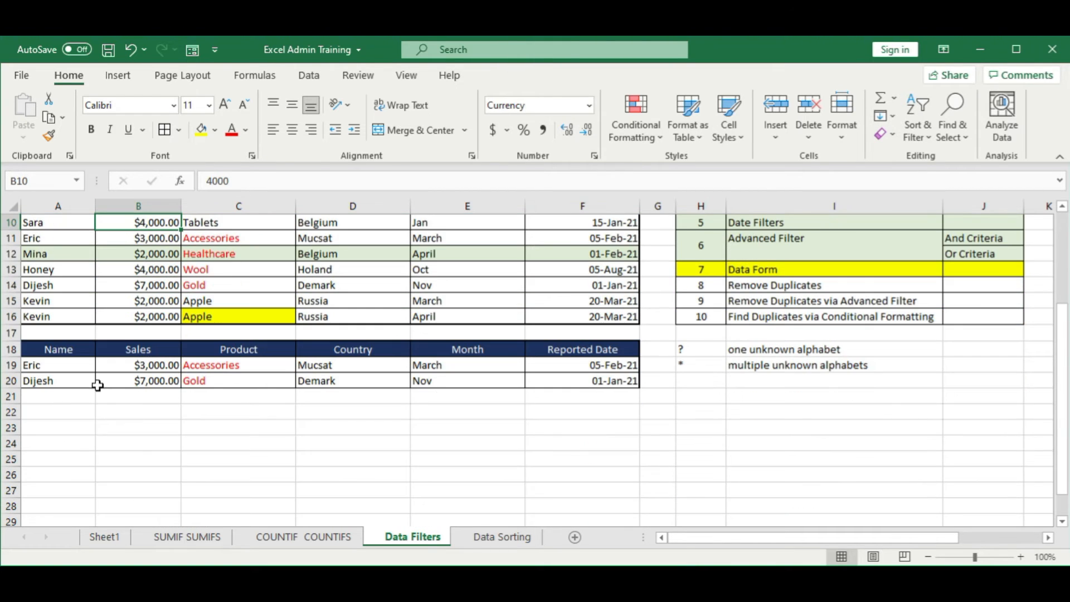
pyautogui.moveTo(64, 355); pyautogui.dragTo(579, 385)
pyautogui.click(318, 430)
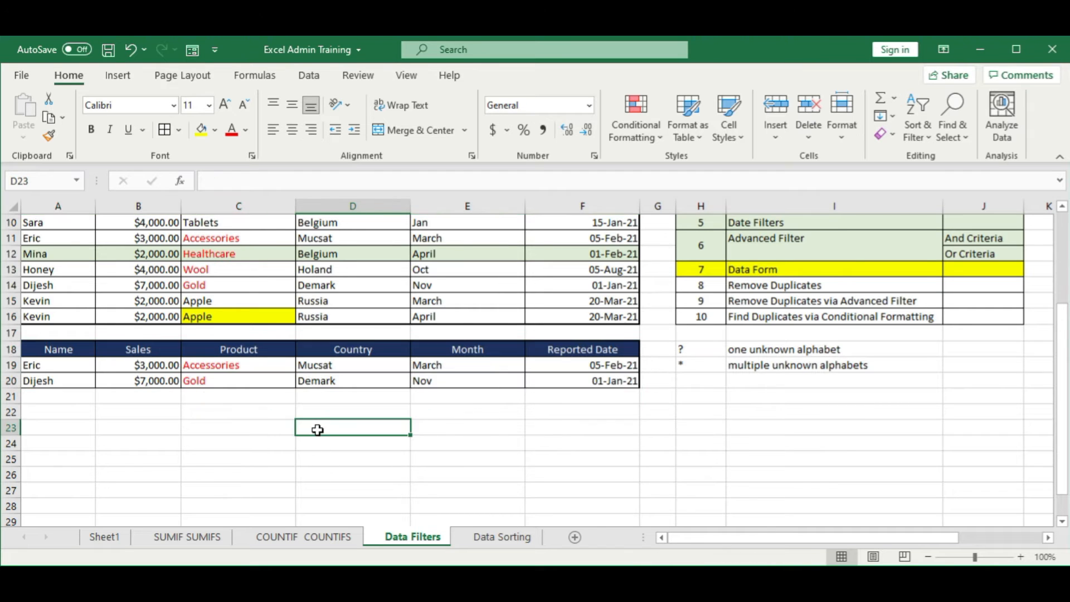
pyautogui.scroll(3, 317, 429)
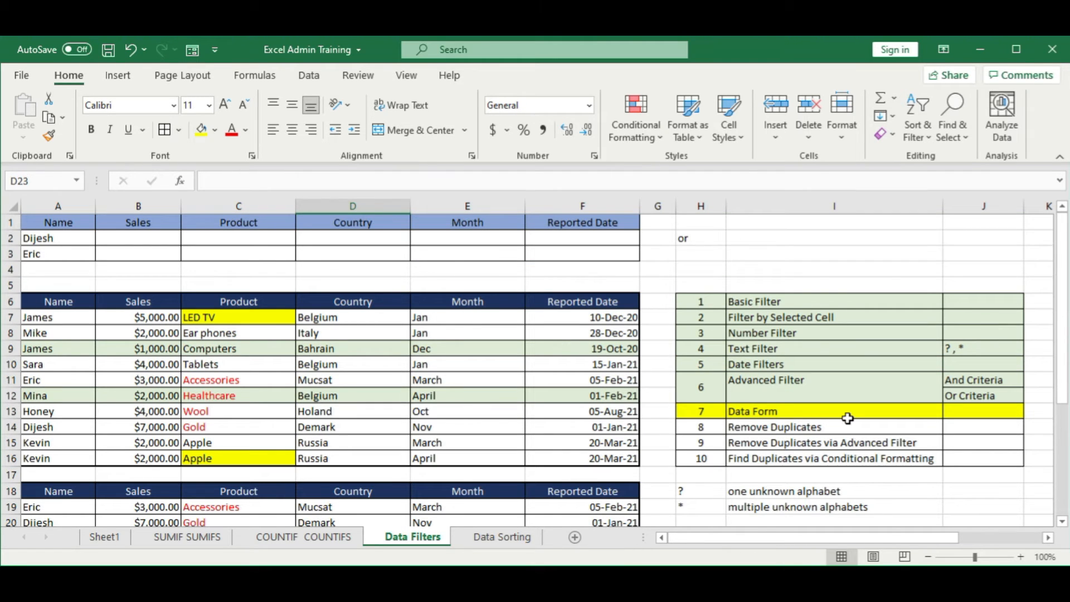
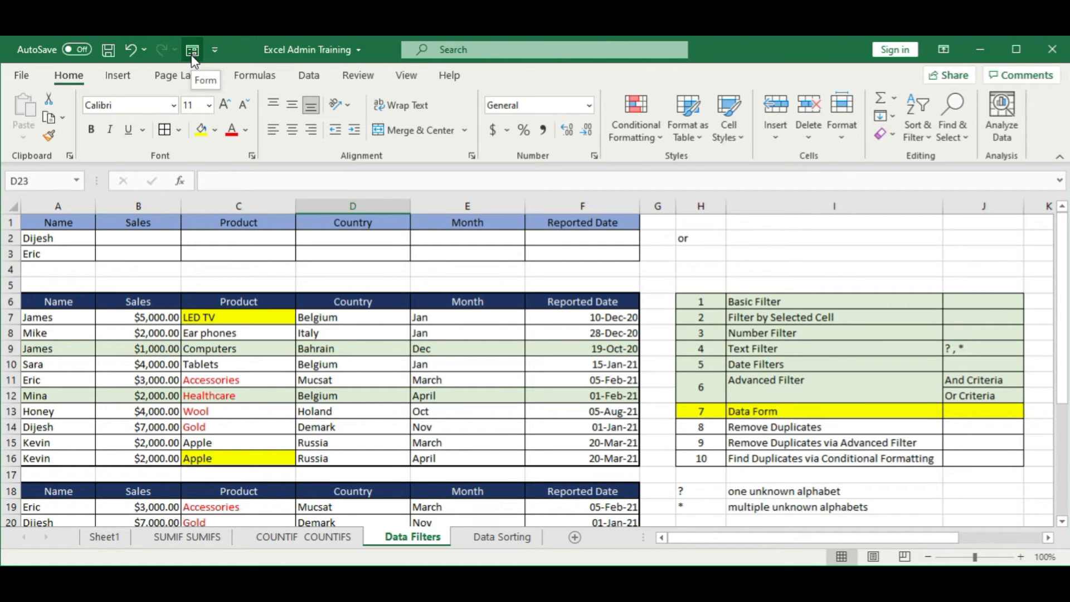
# Step: Open the Quick Access Toolbar customization options and list all available commands
pyautogui.click(728, 251)
pyautogui.click(27, 75)
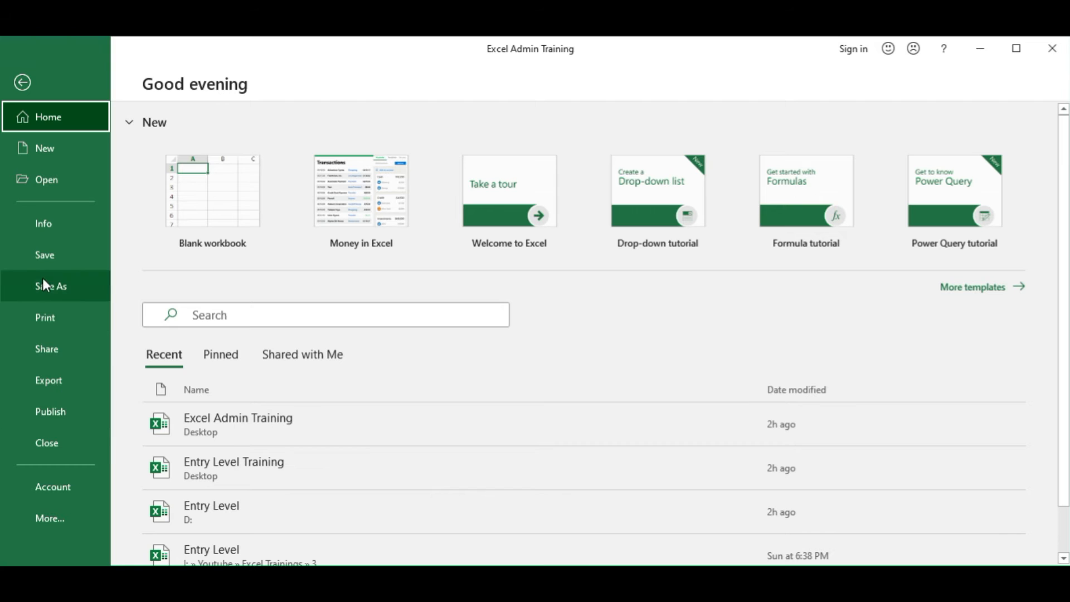
pyautogui.click(53, 522)
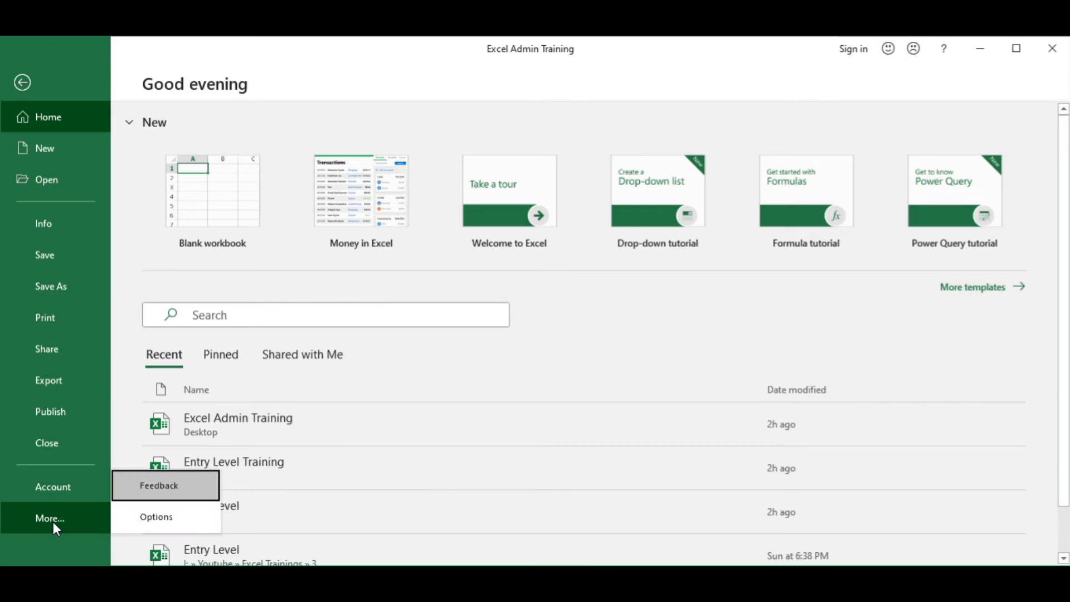
pyautogui.click(173, 521)
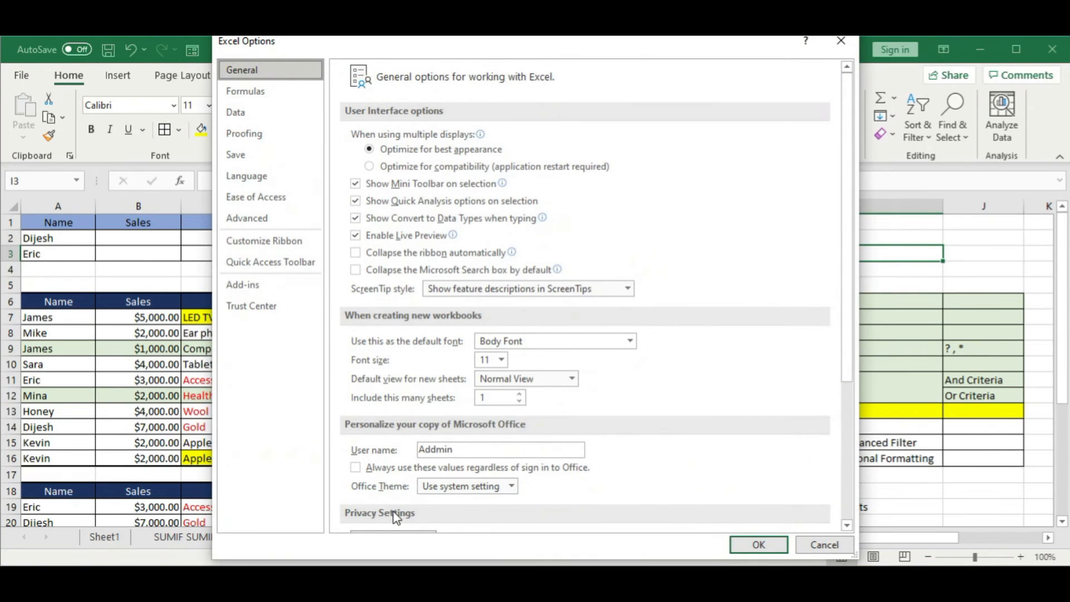
pyautogui.click(276, 269)
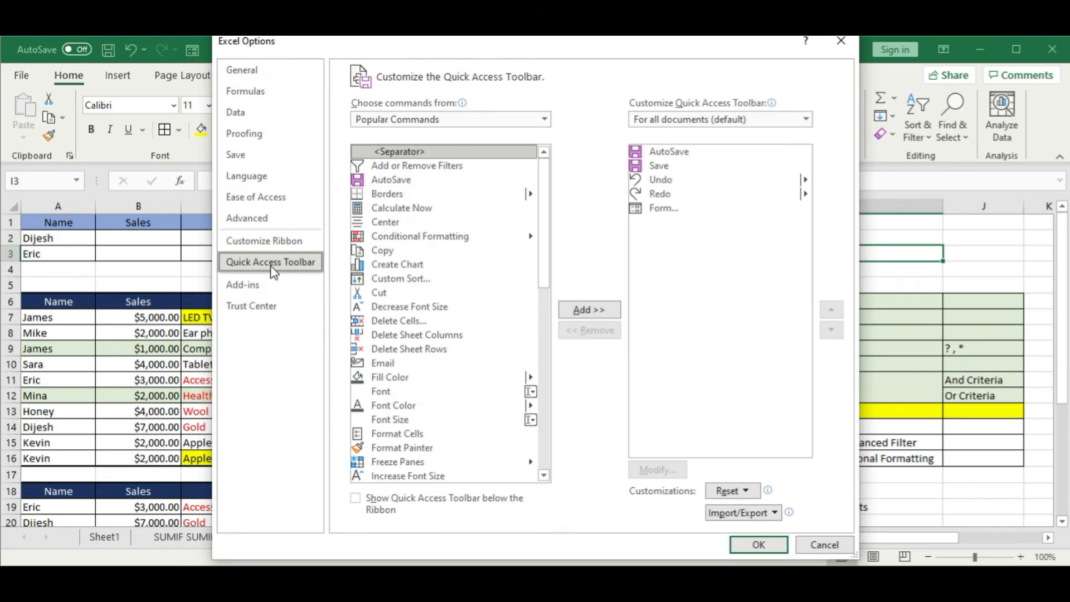
pyautogui.click(474, 119)
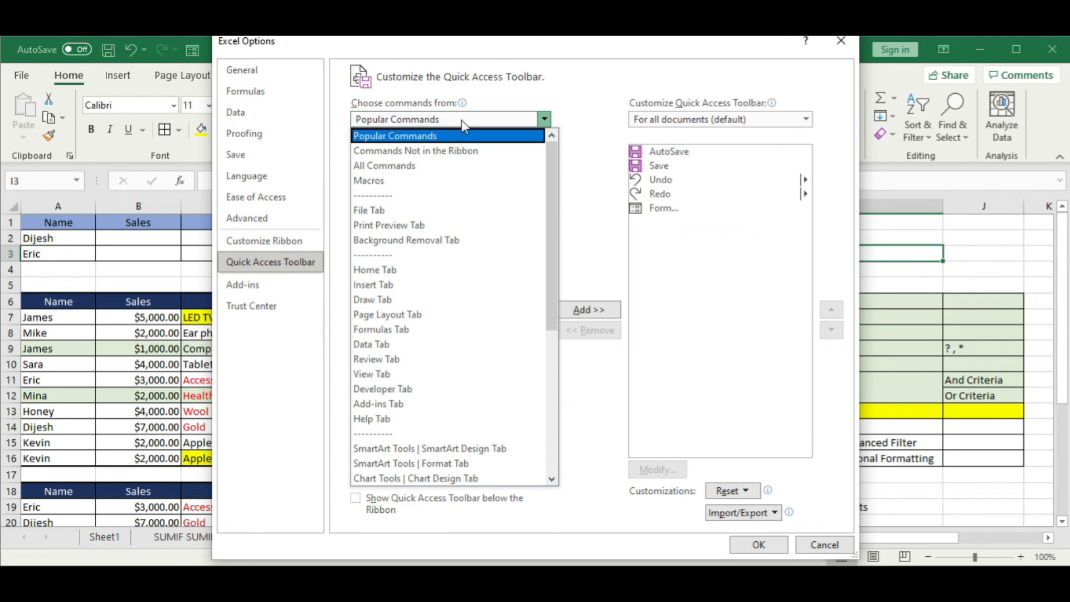
pyautogui.click(454, 169)
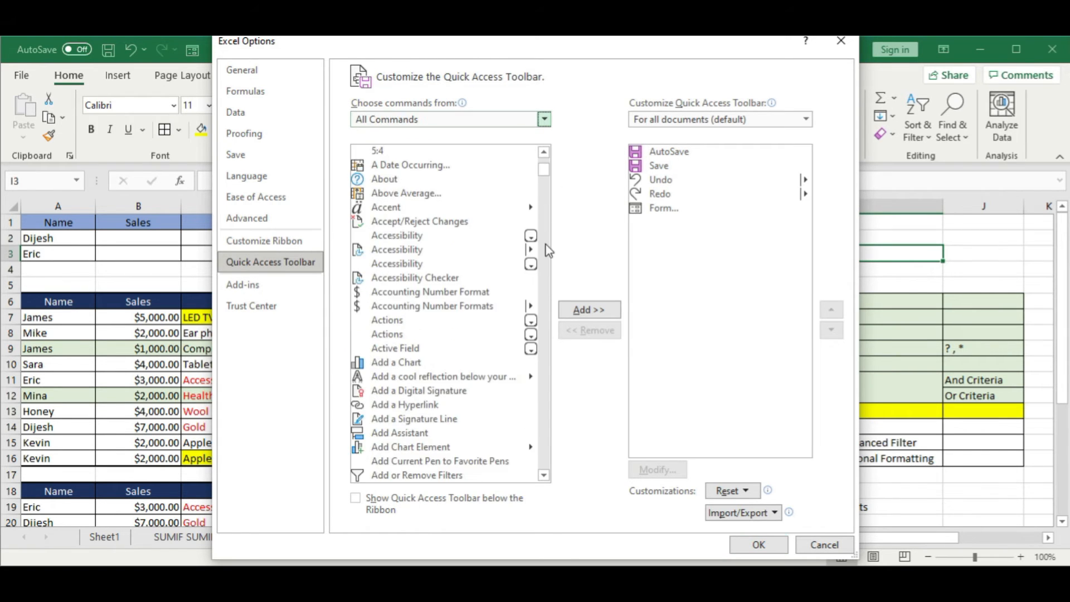
# Step: Try to add the Form... command from the full command list to the Quick Access Toolbar
pyautogui.scroll(-10, 551, 284)
pyautogui.scroll(-20, 549, 273)
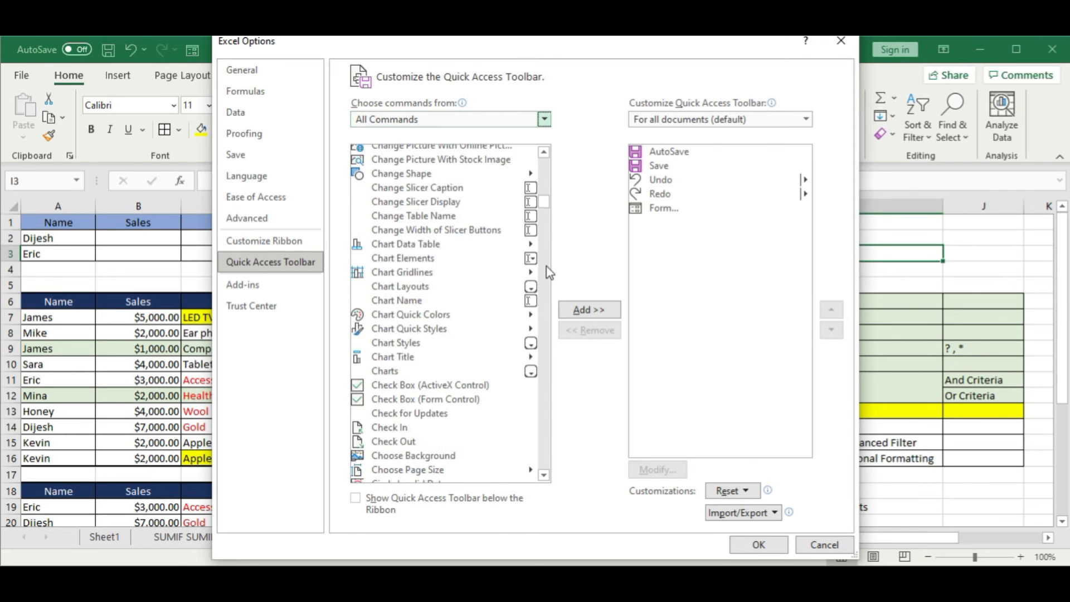
pyautogui.scroll(-20, 549, 273)
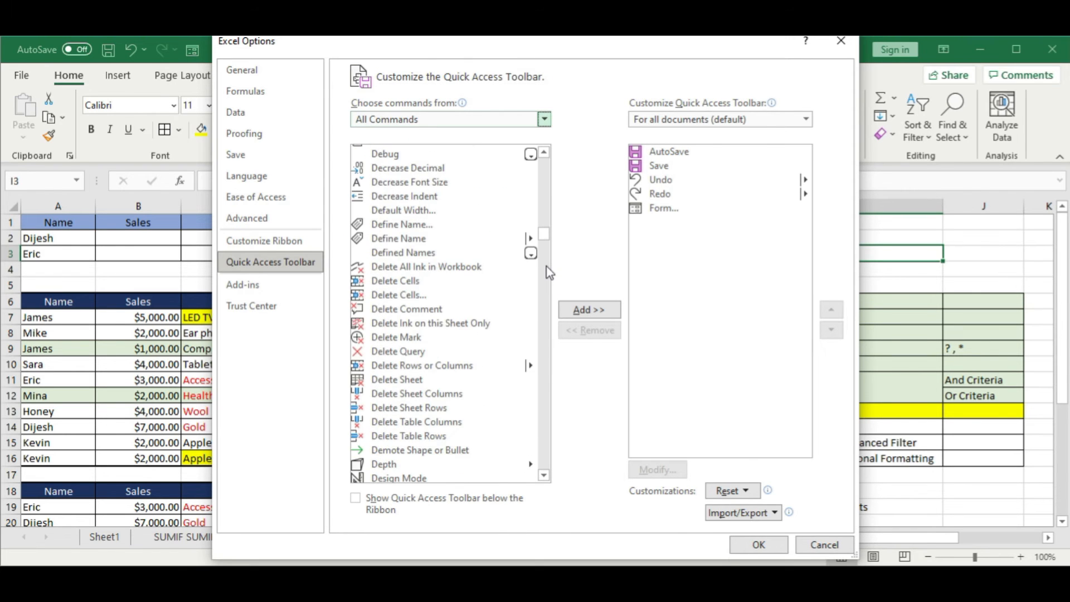
pyautogui.scroll(-8, 549, 273)
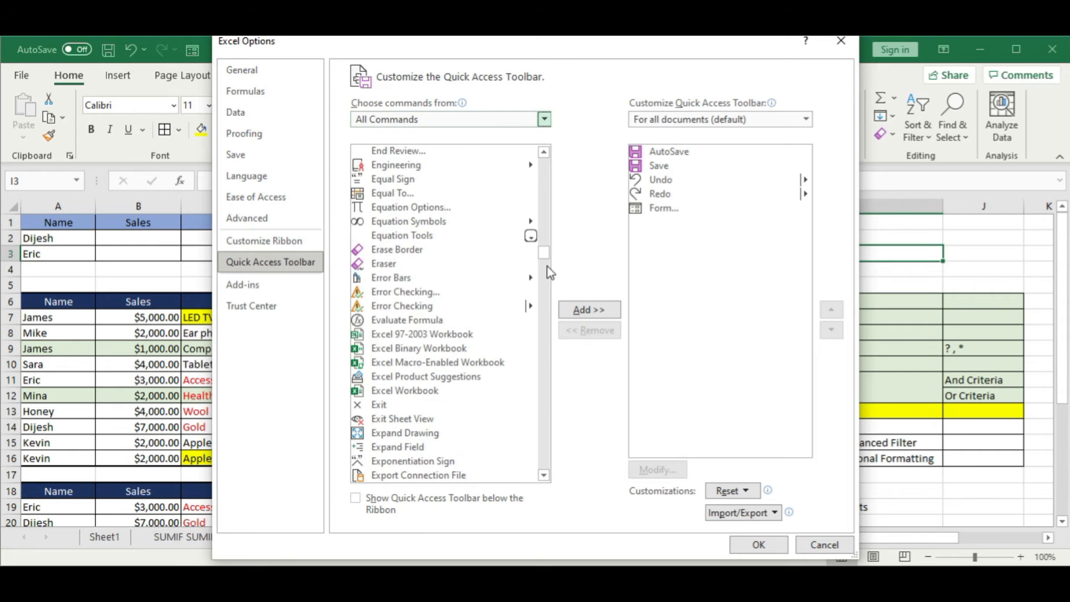
pyautogui.scroll(-16, 549, 273)
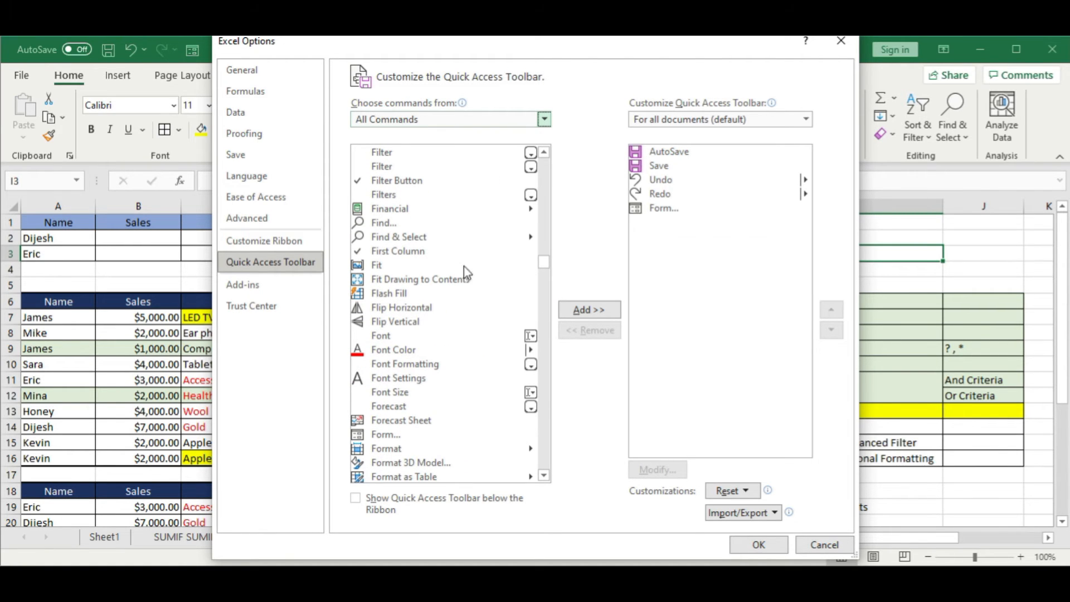
pyautogui.scroll(-1, 412, 438)
pyautogui.click(383, 400)
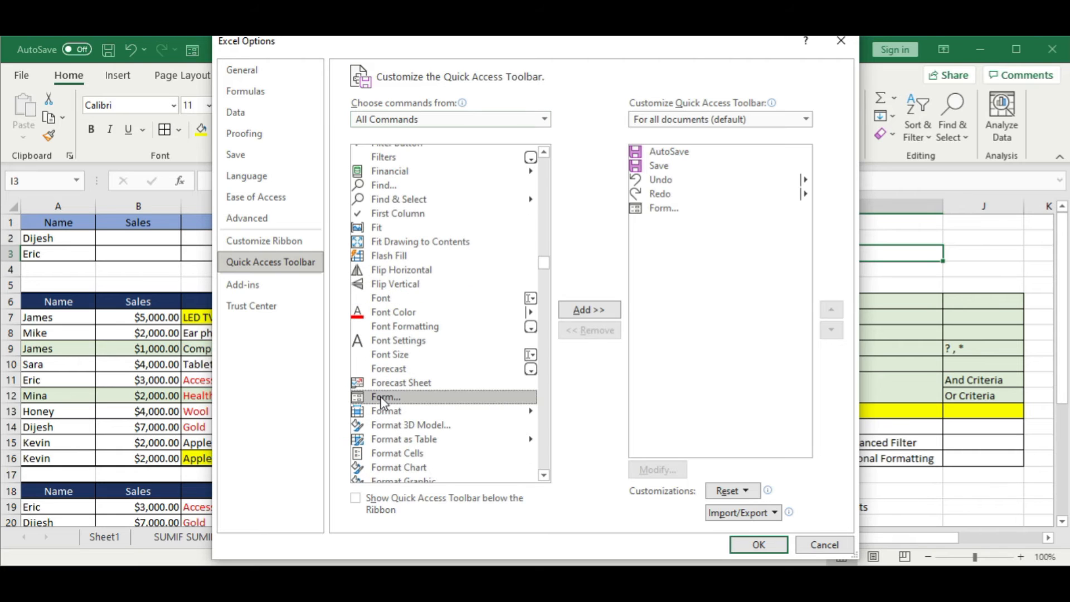
pyautogui.click(591, 310)
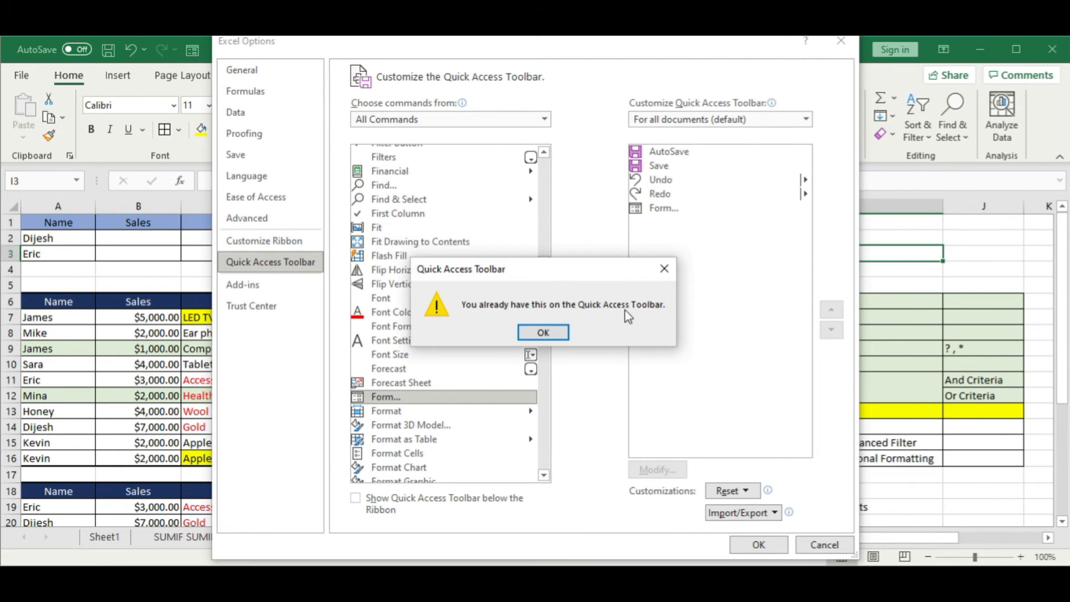
pyautogui.click(559, 335)
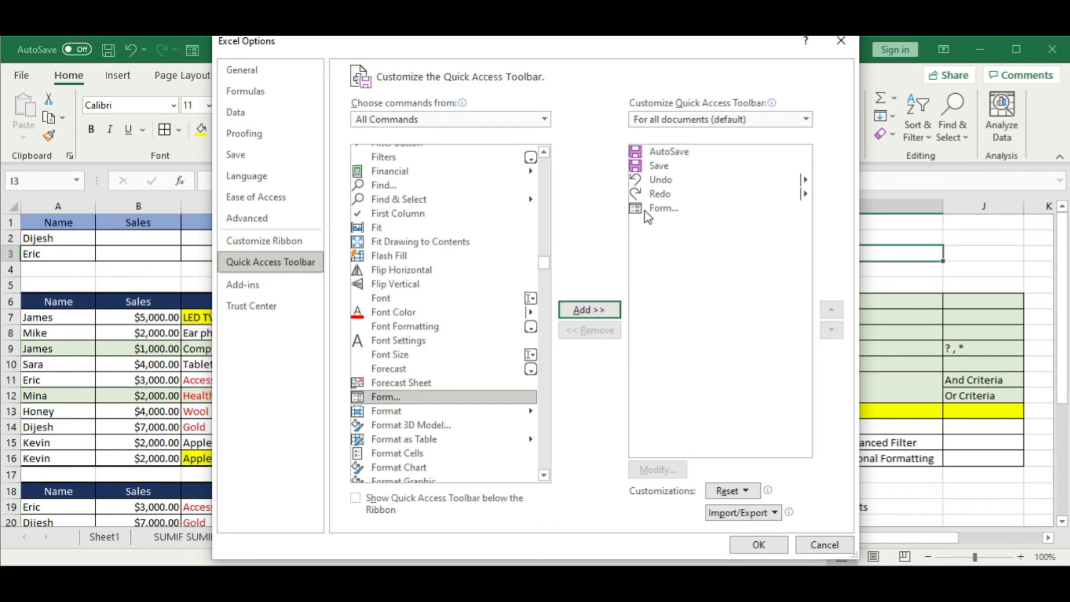
# Step: Remove the existing Form... command from the Quick Access Toolbar, add it again and apply the customization
pyautogui.click(645, 210)
pyautogui.click(575, 330)
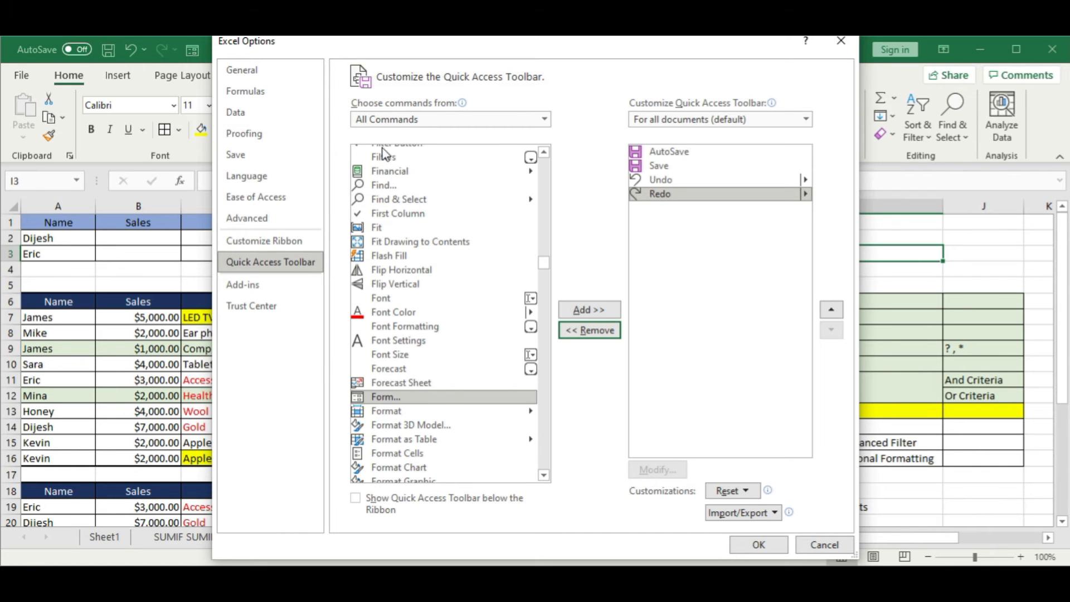
pyautogui.click(401, 124)
pyautogui.click(603, 126)
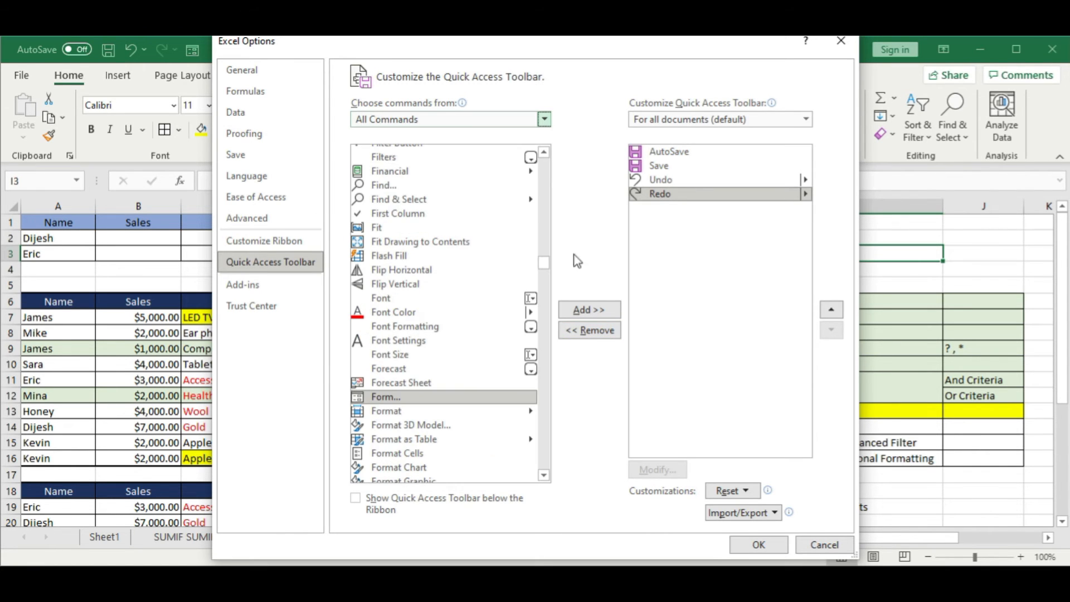
pyautogui.click(382, 398)
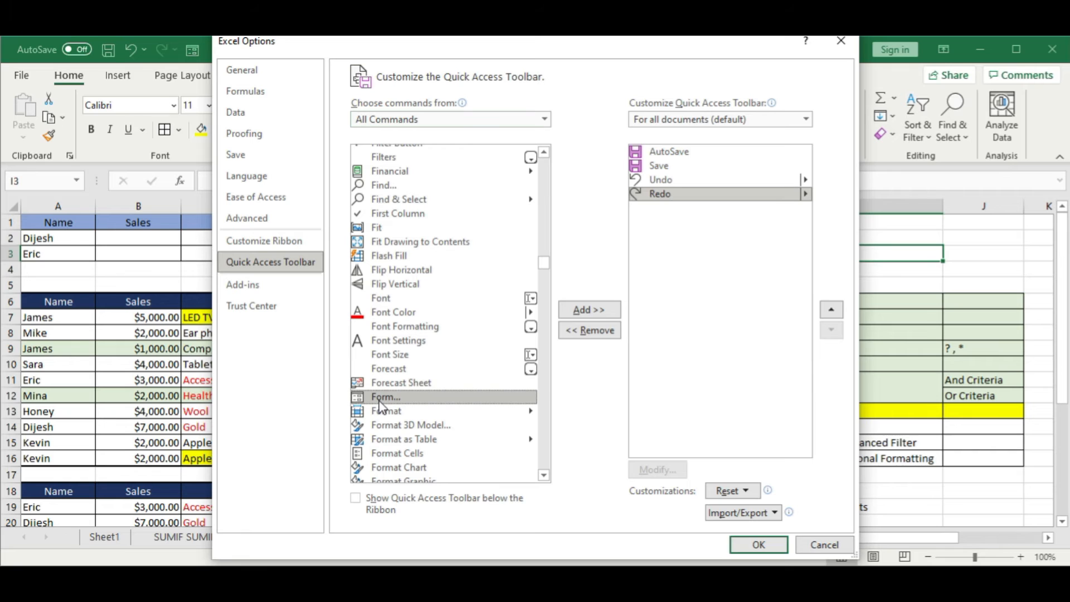
pyautogui.click(584, 313)
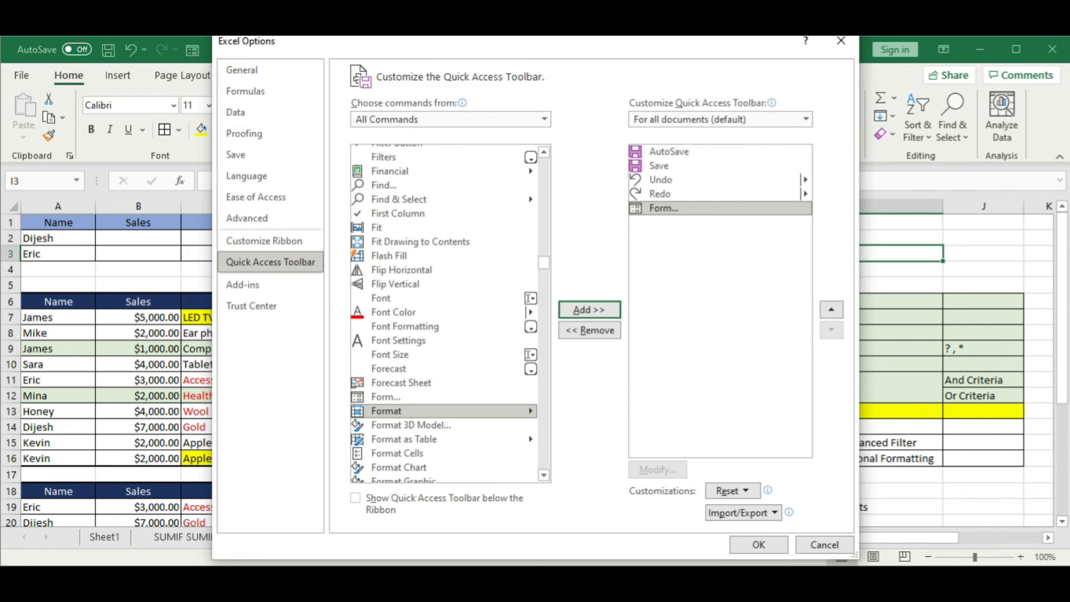
pyautogui.moveTo(341, 49); pyautogui.dragTo(454, 43)
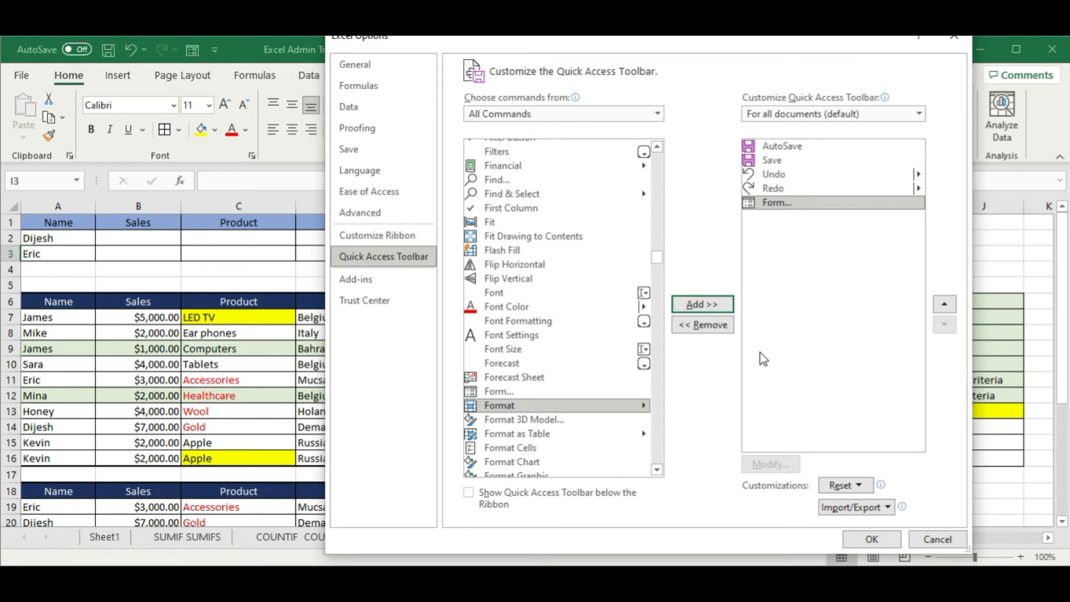
pyautogui.click(873, 539)
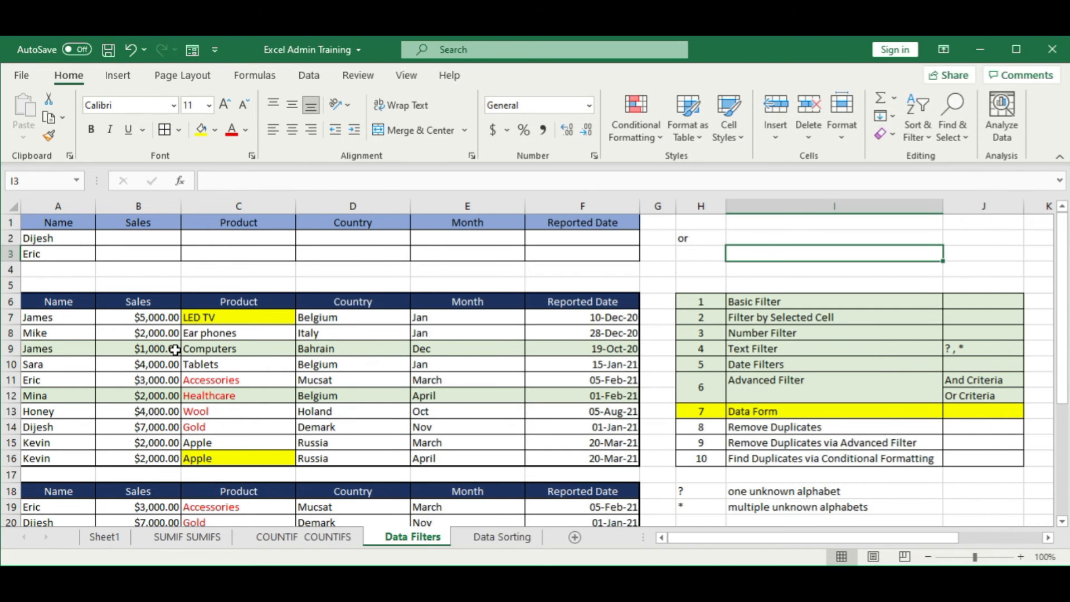
# Step: Open the data form for the sales table A6:F16 and step forward to the third record
pyautogui.click(175, 349)
pyautogui.click(60, 302)
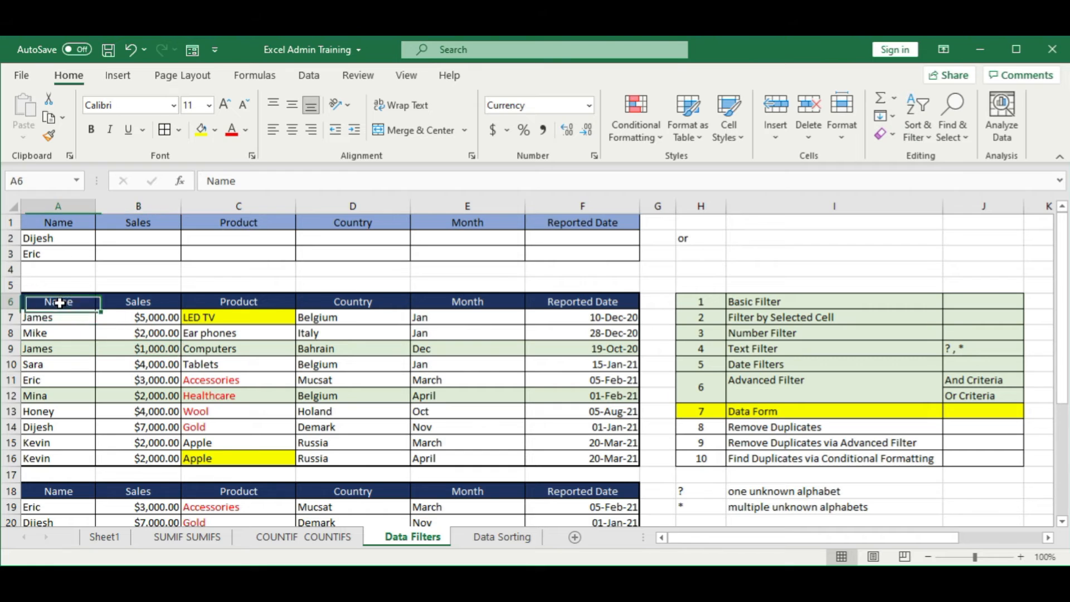
pyautogui.moveTo(59, 303); pyautogui.dragTo(571, 454)
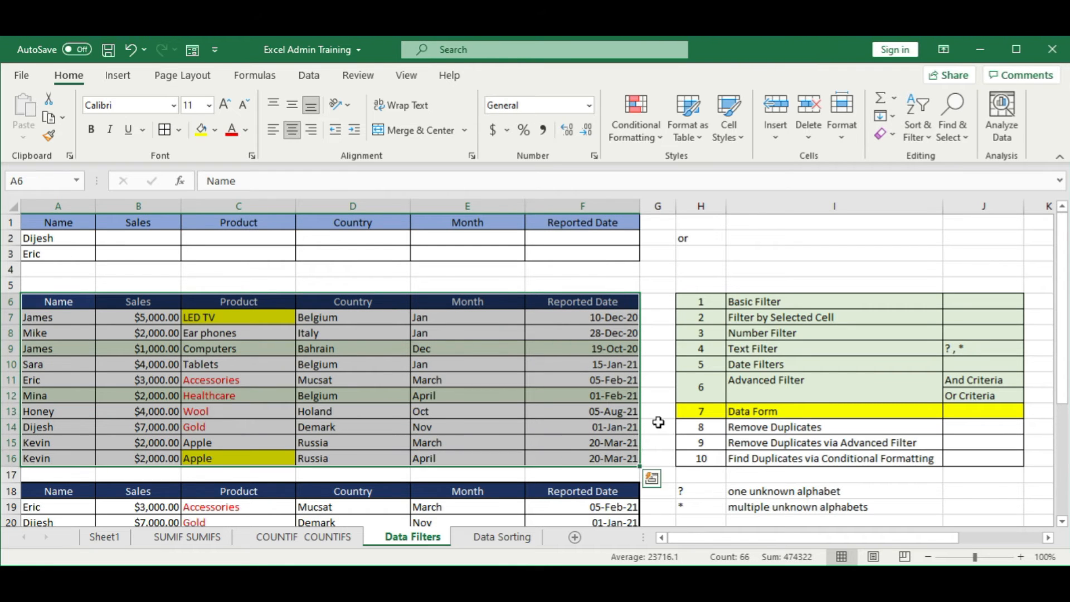
pyautogui.click(193, 51)
pyautogui.moveTo(690, 143); pyautogui.dragTo(405, 210)
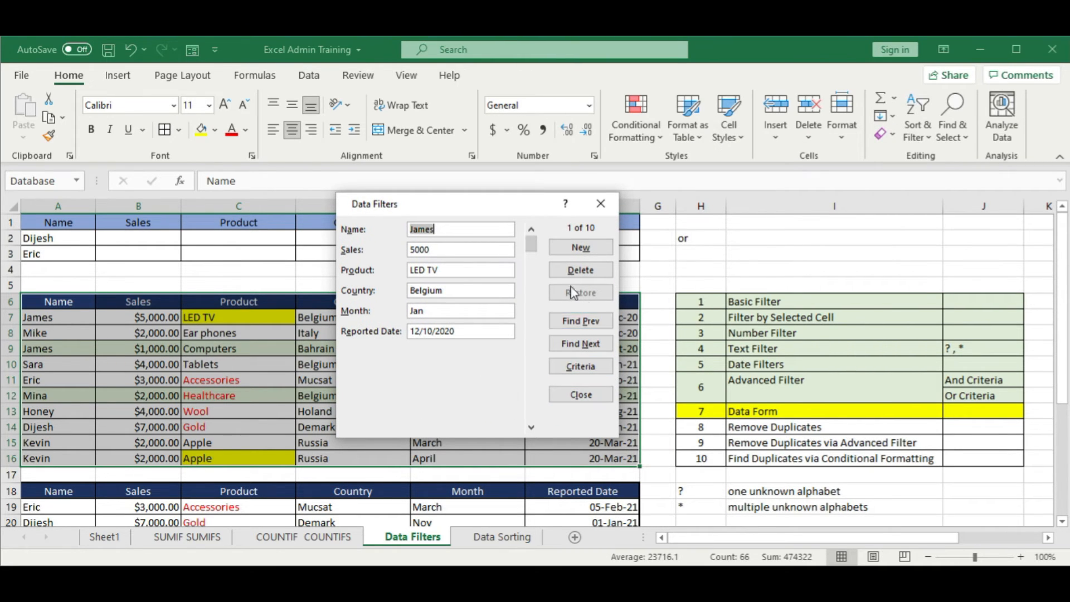
pyautogui.click(589, 347)
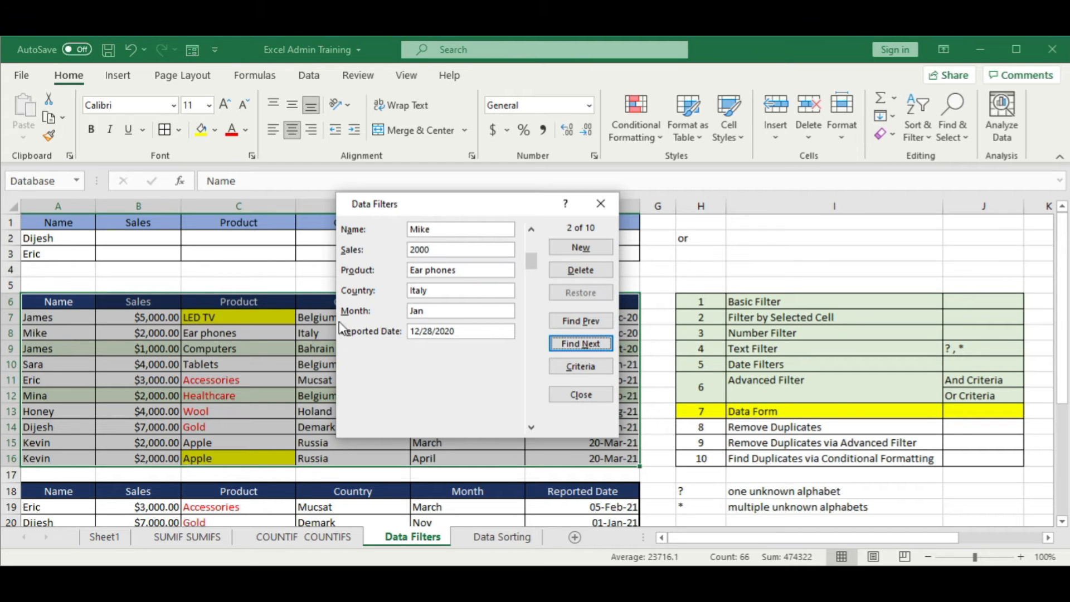
pyautogui.click(577, 345)
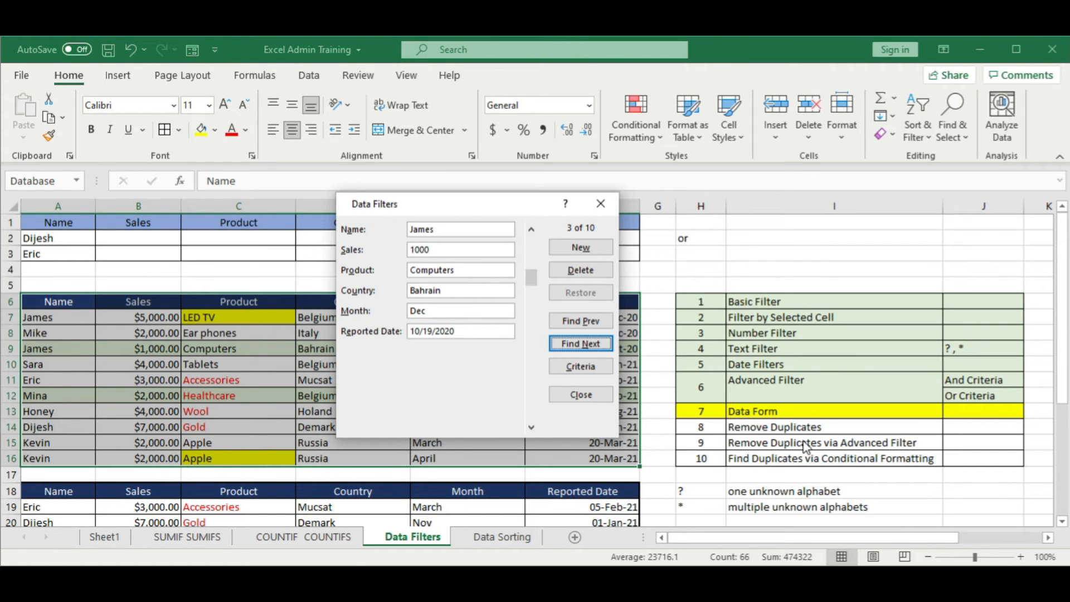
# Step: Search the data form in both directions for records whose Country is Italy
pyautogui.click(597, 369)
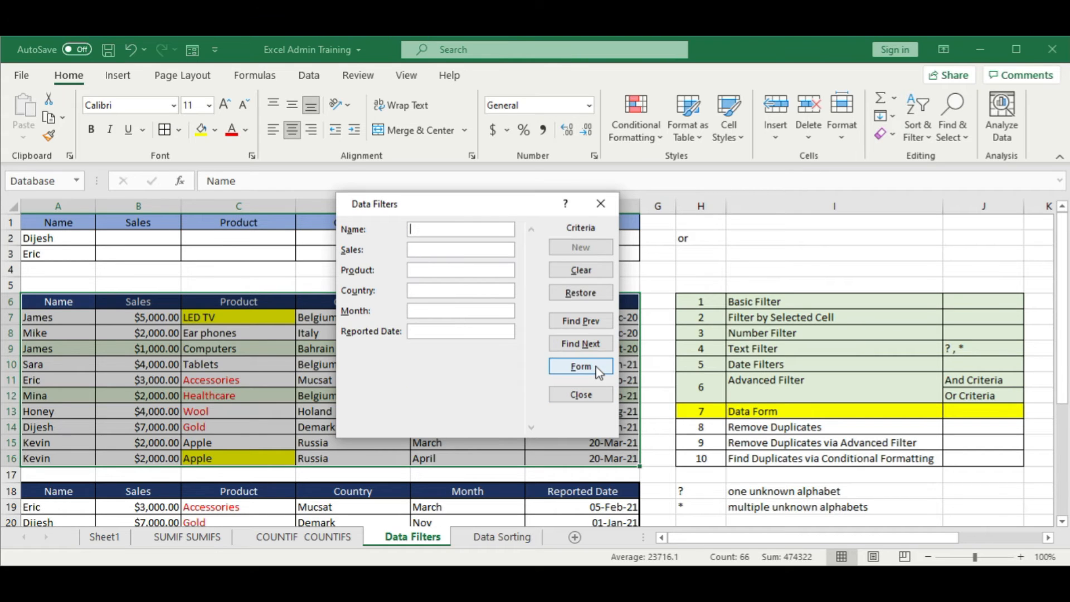
pyautogui.rightClick(423, 294)
pyautogui.click(419, 205)
pyautogui.moveTo(446, 210); pyautogui.dragTo(746, 207)
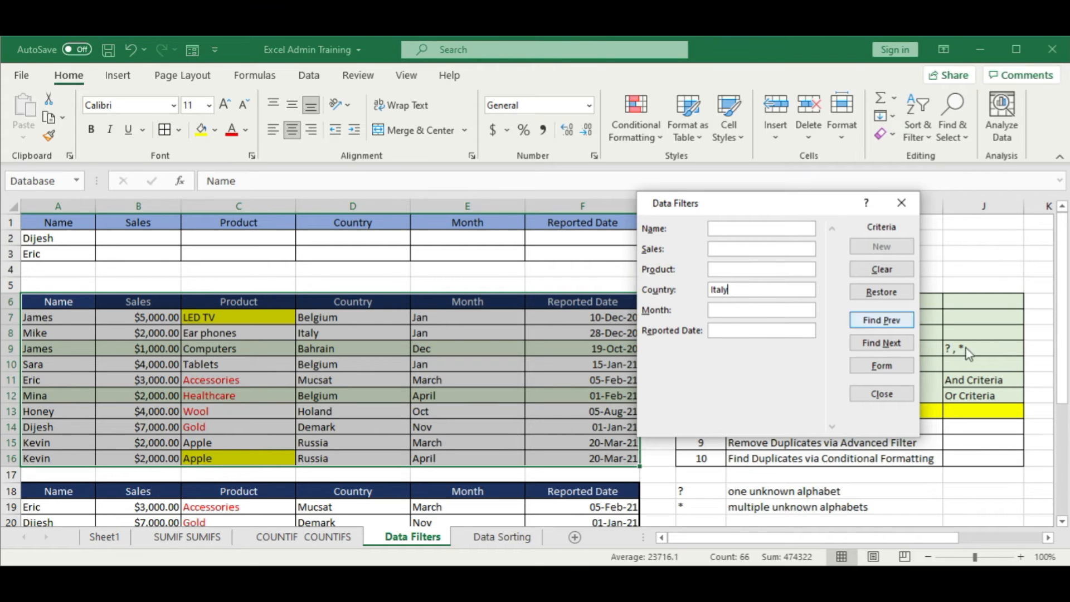
pyautogui.click(888, 344)
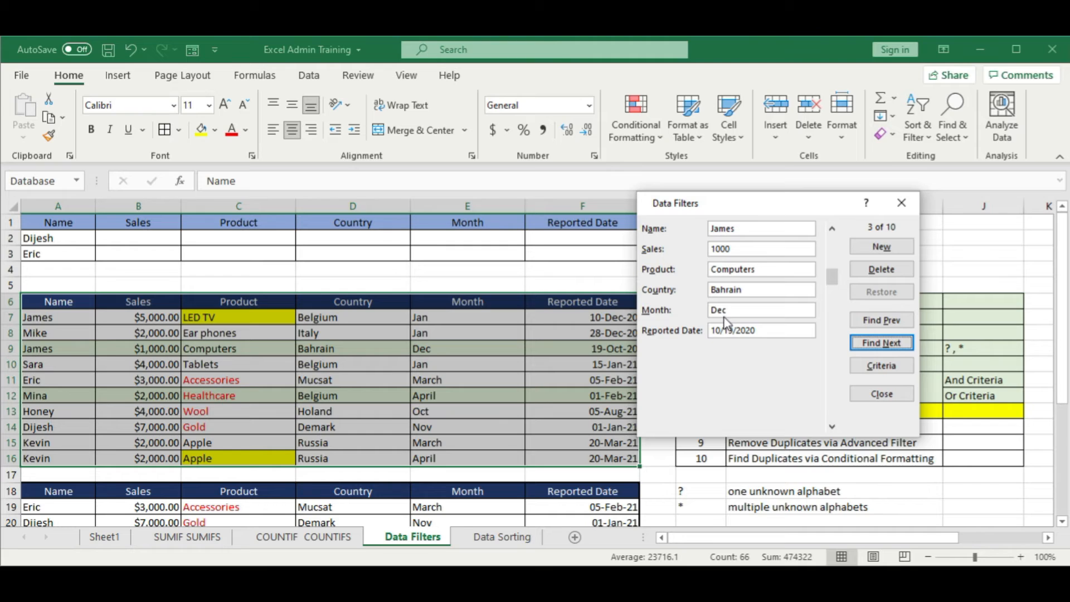
pyautogui.click(885, 320)
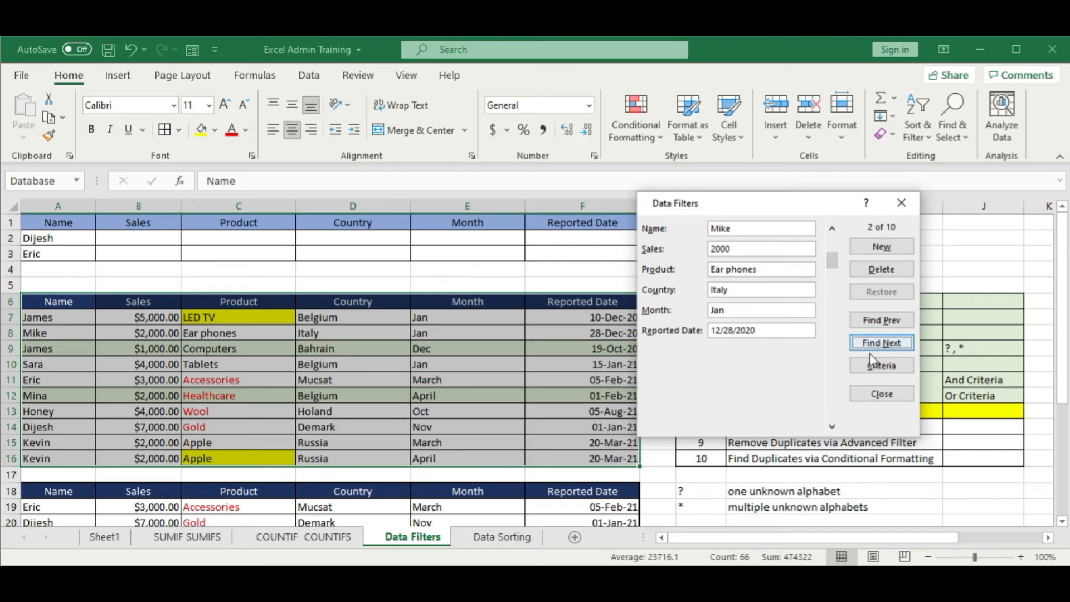
# Step: Return to the data form's search criteria and close the form without running another search
pyautogui.click(878, 366)
pyautogui.click(749, 291)
pyautogui.write('Italy')
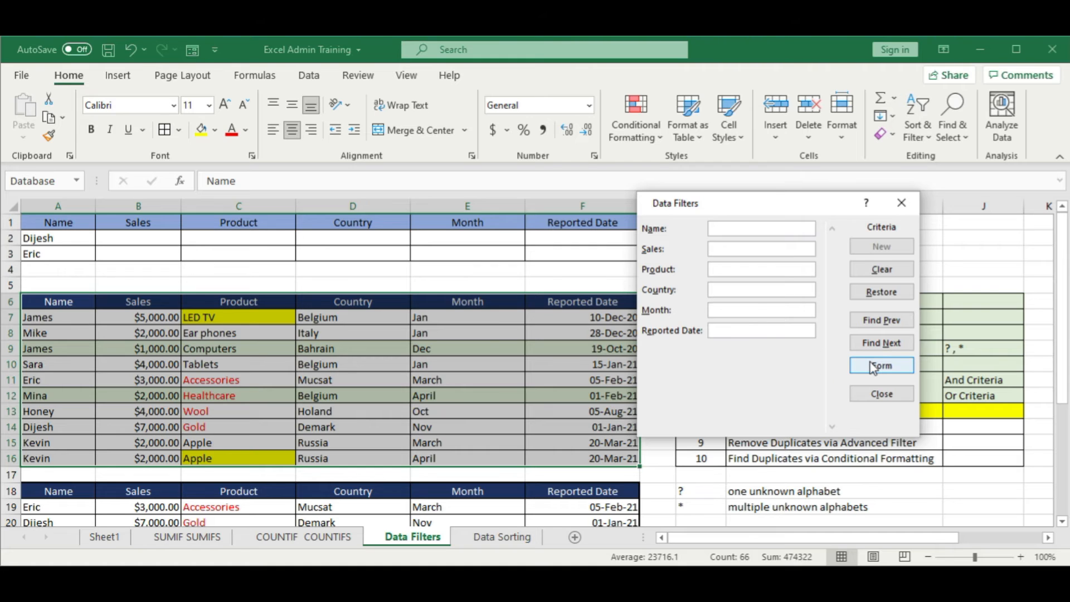
pyautogui.moveTo(827, 214); pyautogui.dragTo(568, 219)
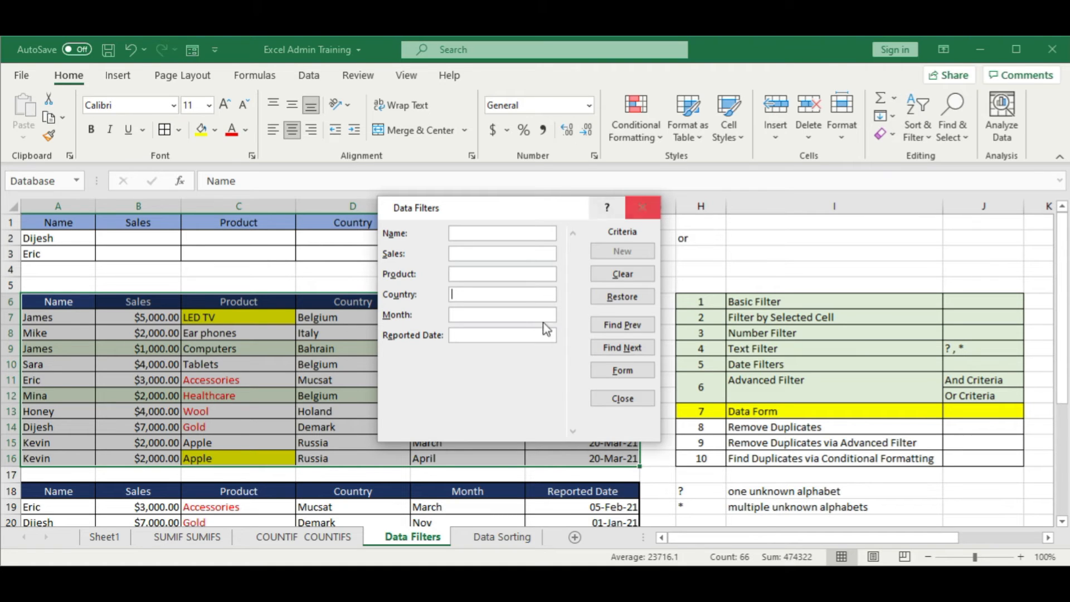
pyautogui.click(643, 208)
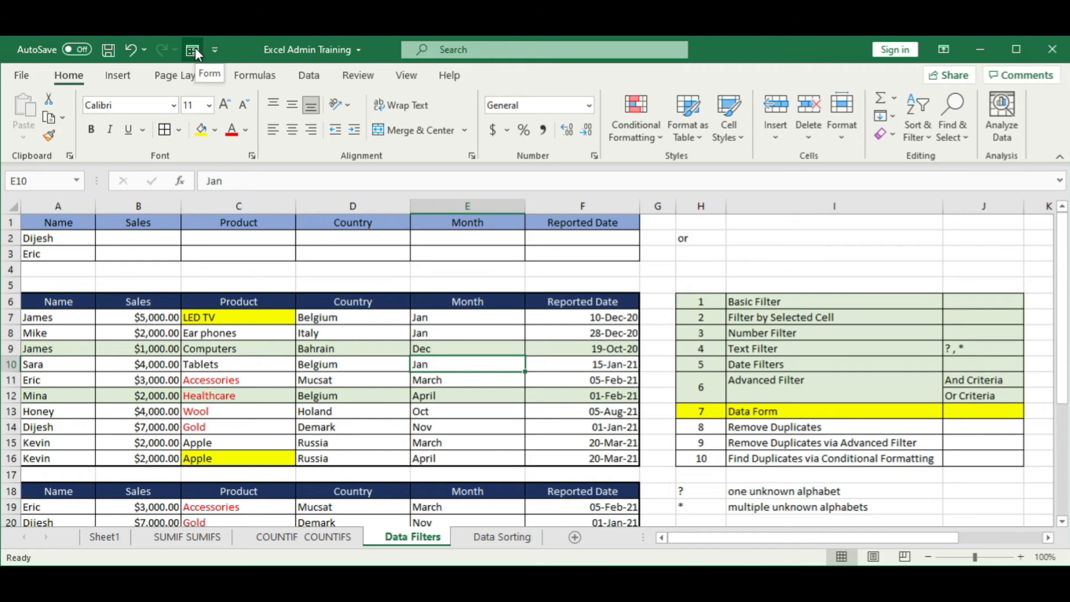
# Step: Review the Quick Access Toolbar customization settings in Excel Options and close them without changes
pyautogui.click(16, 79)
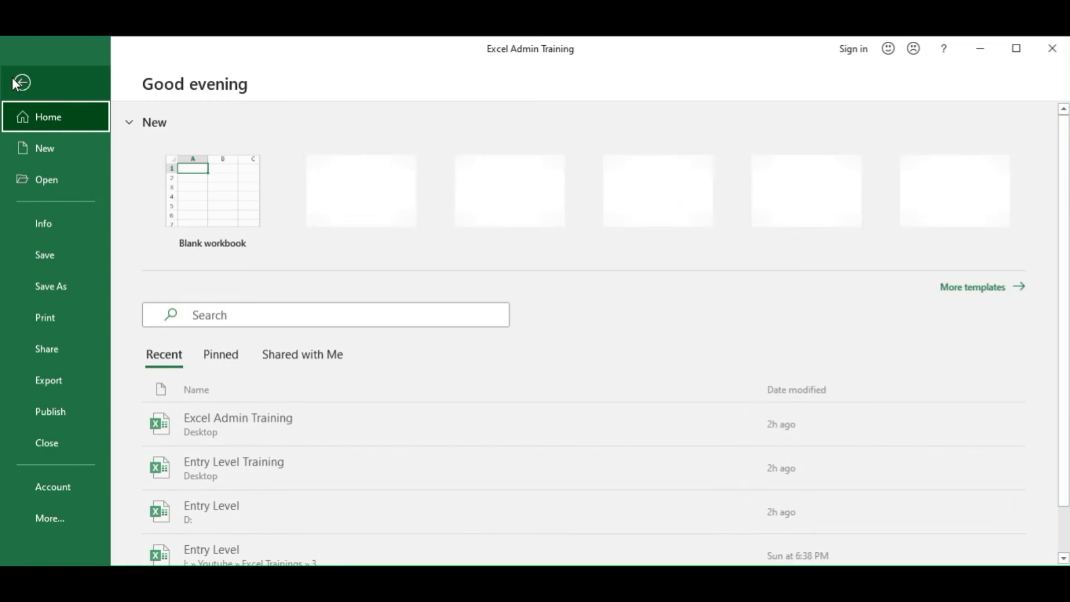
pyautogui.click(49, 522)
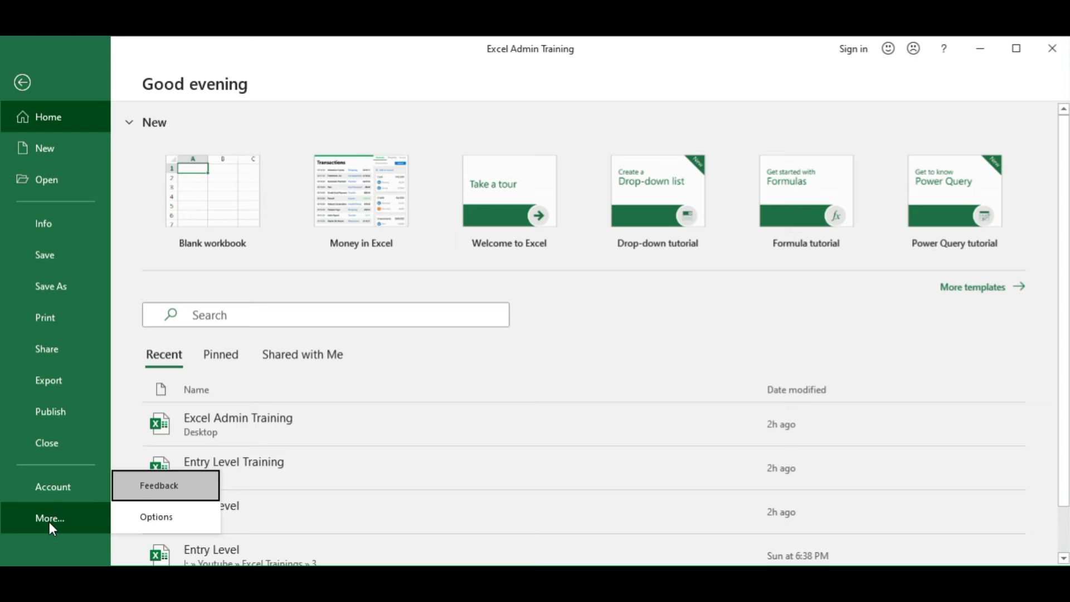
pyautogui.click(165, 516)
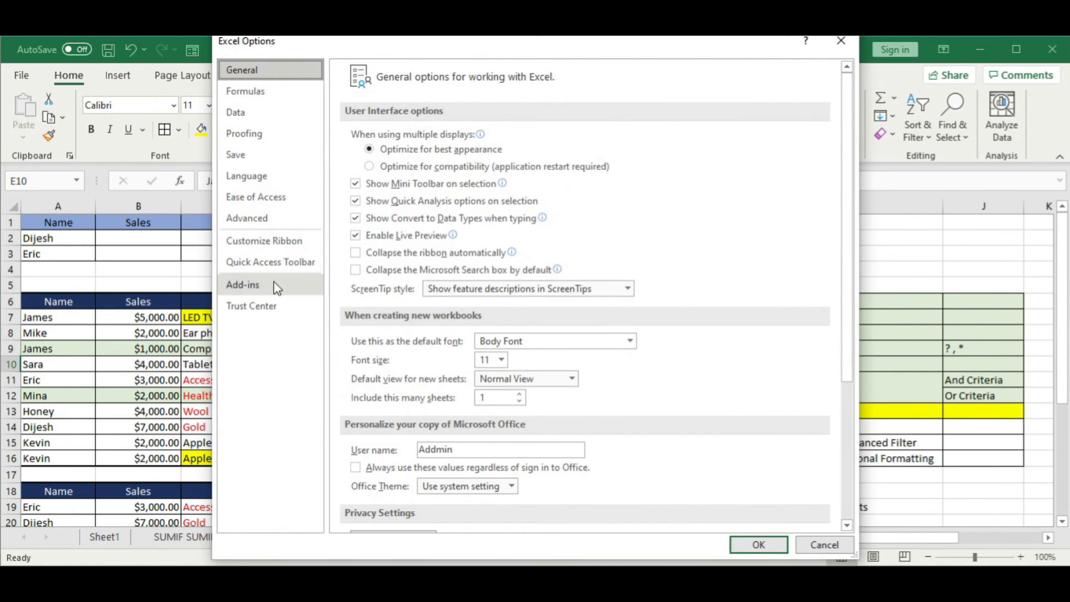
pyautogui.click(270, 262)
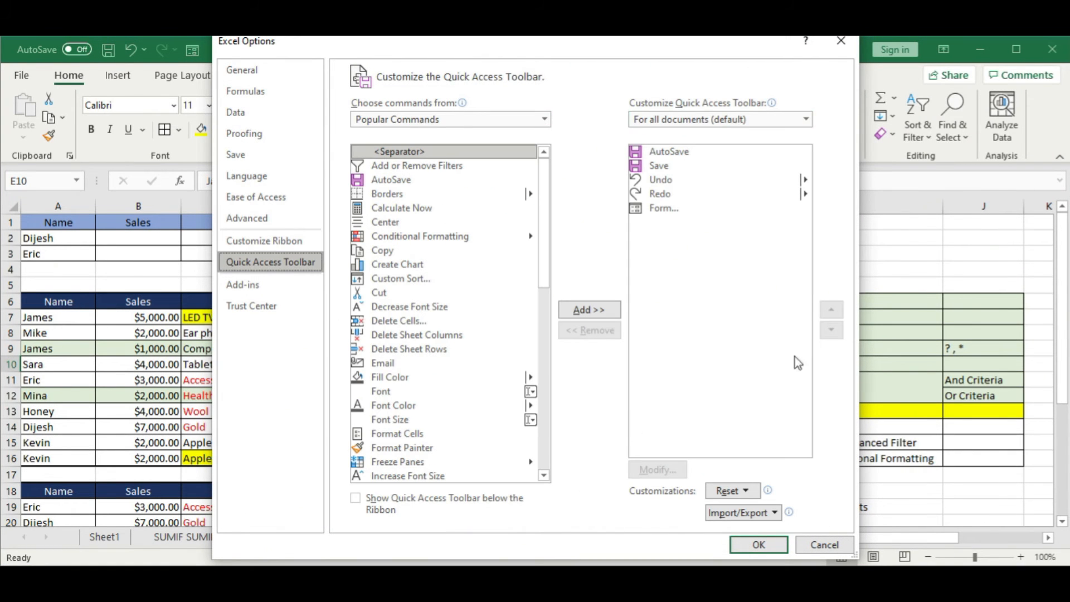
pyautogui.click(824, 545)
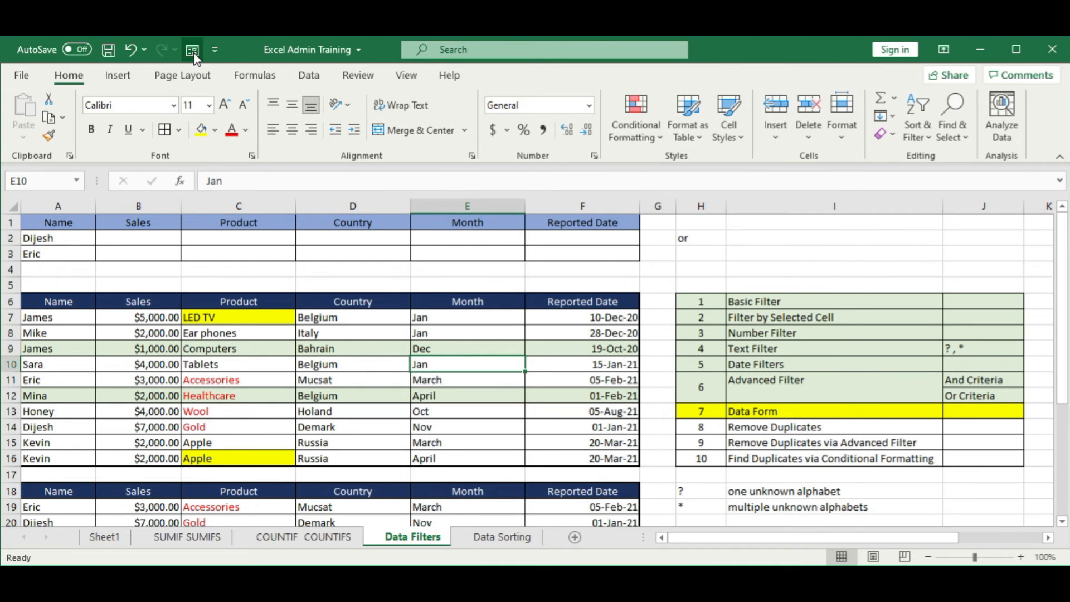
# Step: Fill the Data Form topic row H13:J13 with the same light green as the topics above it
pyautogui.click(697, 283)
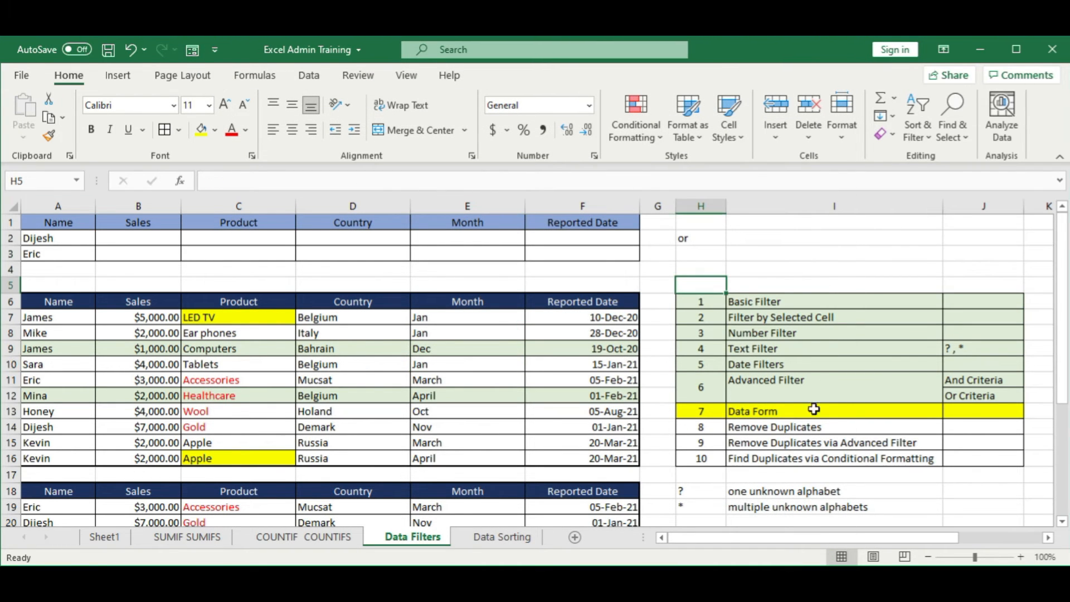
pyautogui.moveTo(710, 419); pyautogui.dragTo(974, 412)
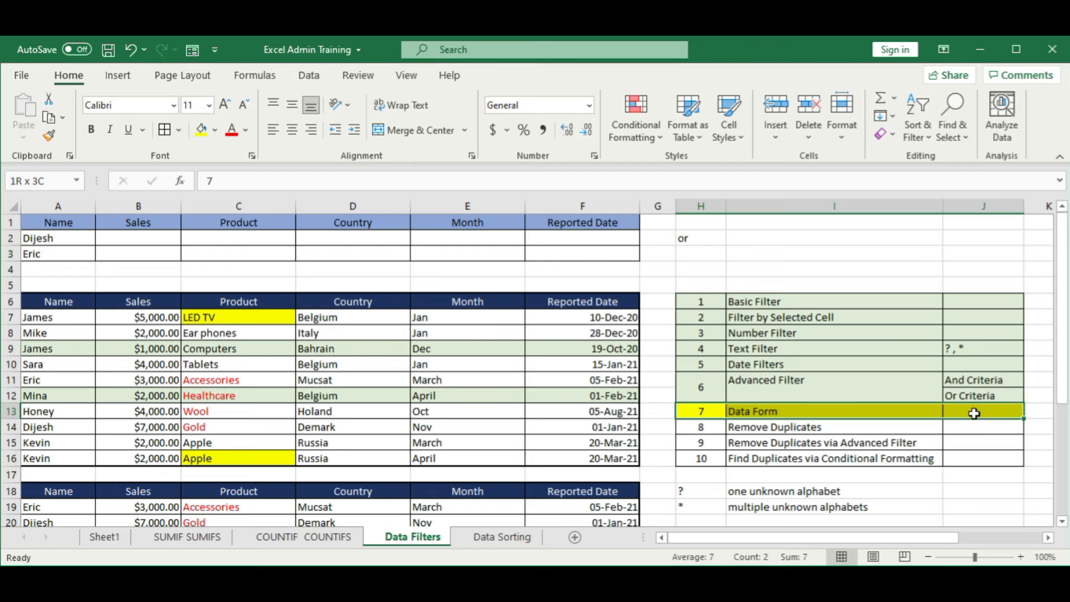
pyautogui.click(215, 130)
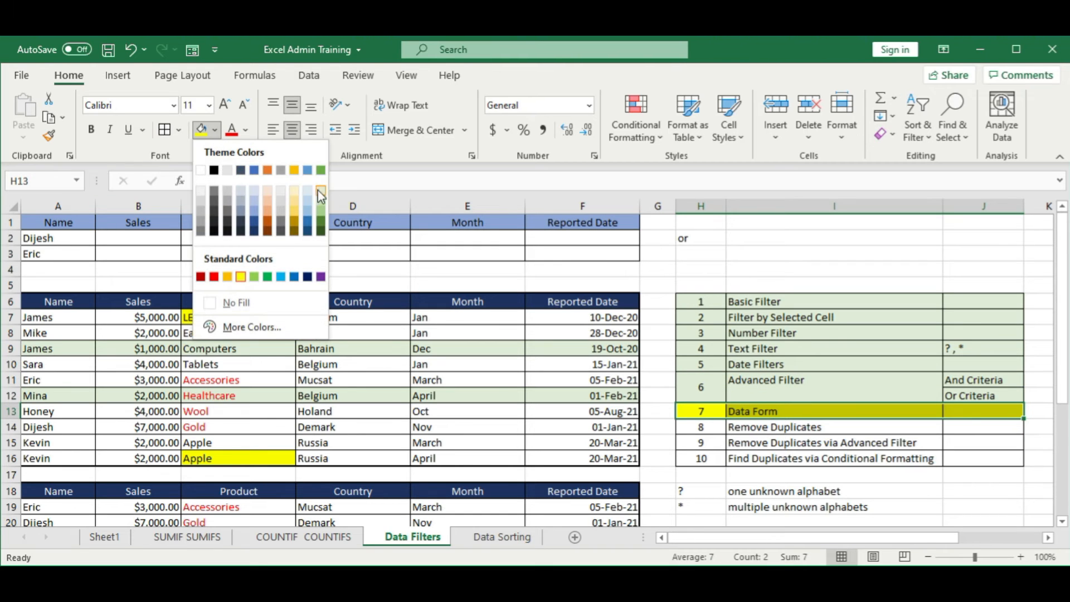
pyautogui.click(322, 195)
pyautogui.click(730, 365)
# Step: Highlight the Remove Duplicates topic row H14:J14 with a yellow fill
pyautogui.moveTo(708, 431); pyautogui.dragTo(970, 424)
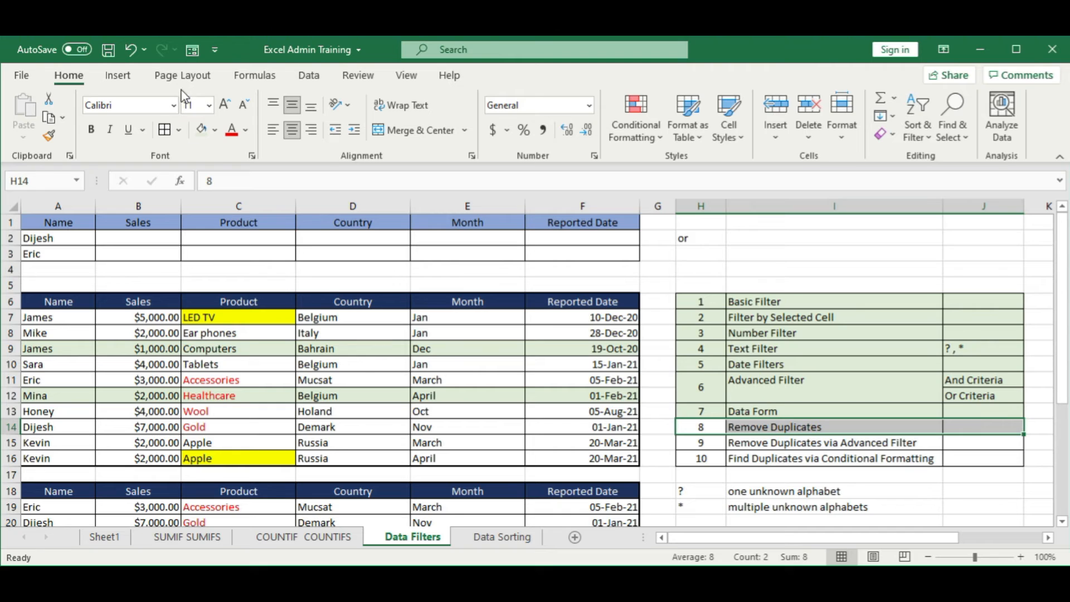
pyautogui.click(215, 130)
pyautogui.click(243, 276)
pyautogui.click(397, 255)
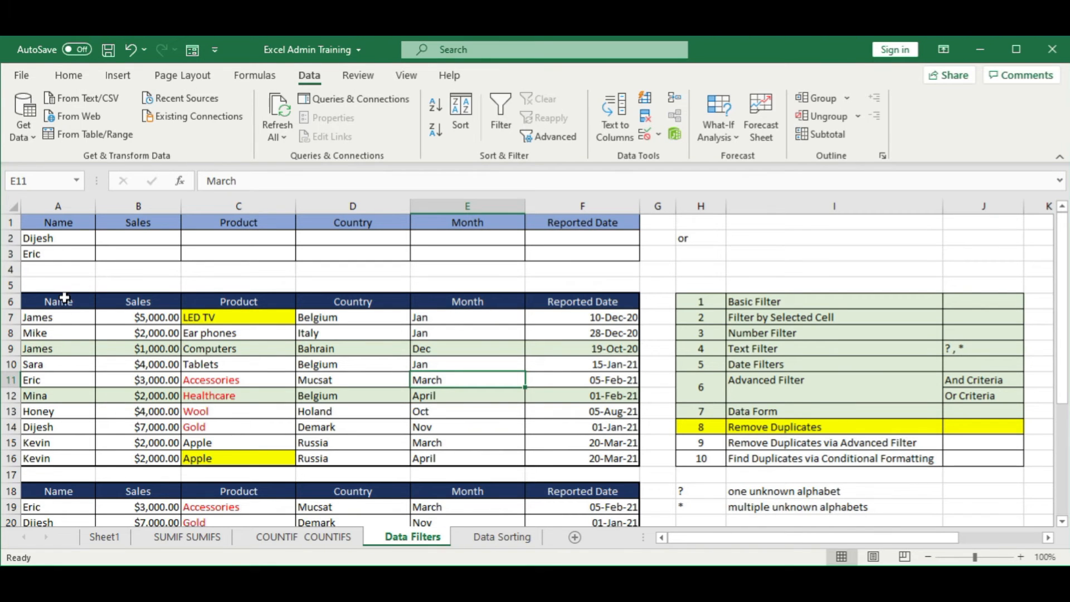
# Step: Remove duplicate rows from the sales table A6:F16, checking only the Name column and treating the first row as headers
pyautogui.moveTo(65, 298); pyautogui.dragTo(553, 464)
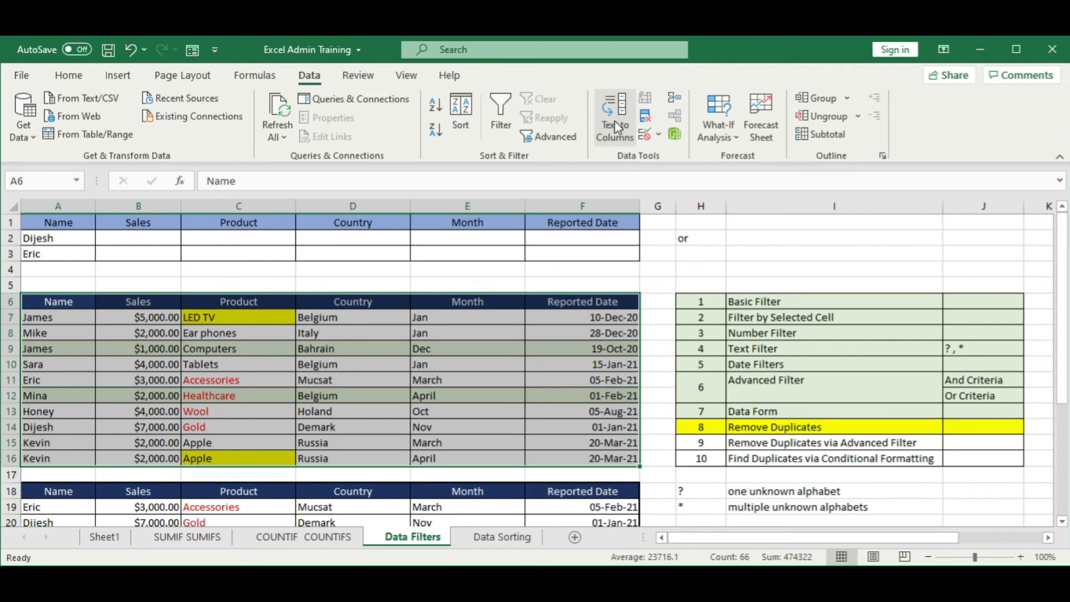
pyautogui.click(646, 123)
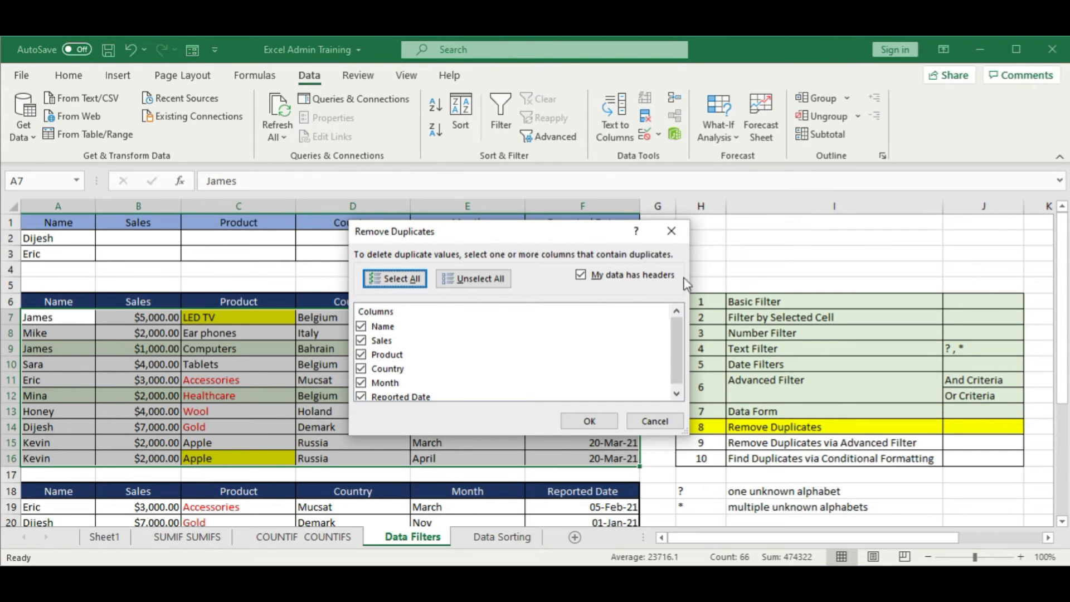
pyautogui.moveTo(506, 233); pyautogui.dragTo(670, 204)
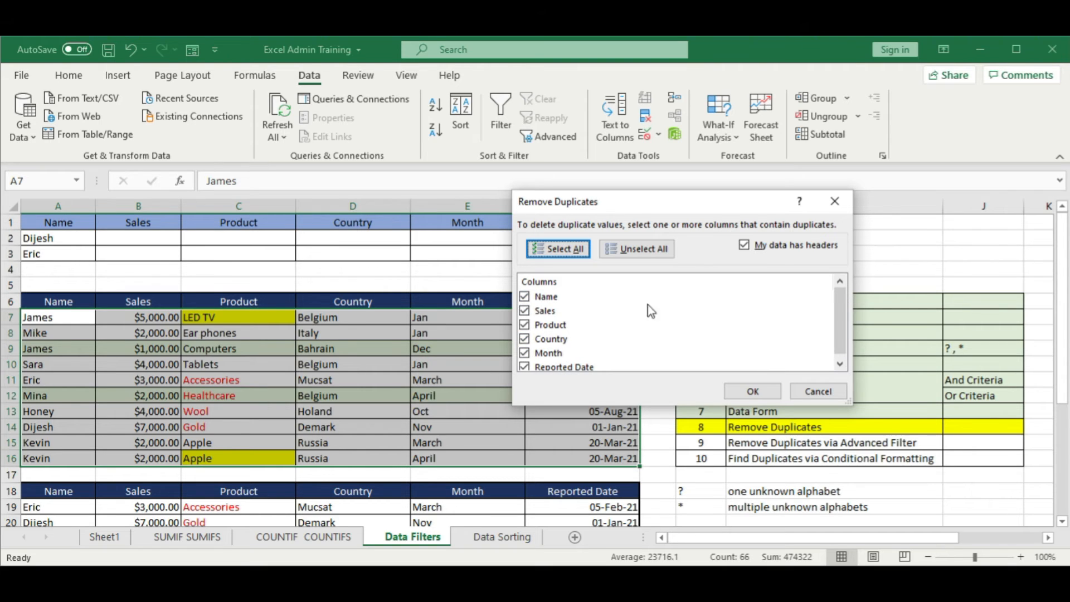
pyautogui.click(649, 254)
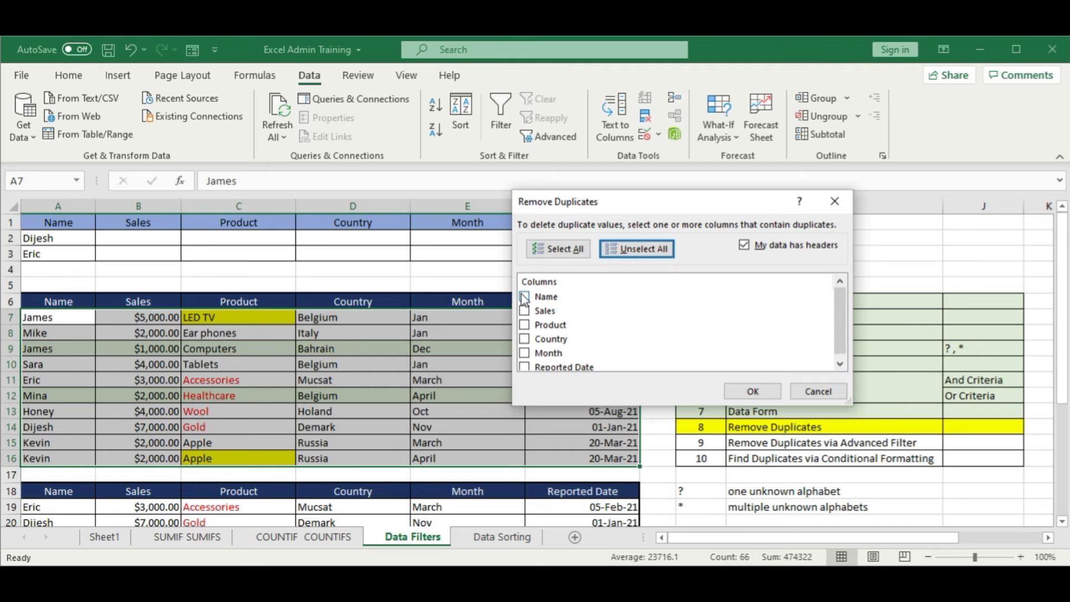
pyautogui.click(538, 298)
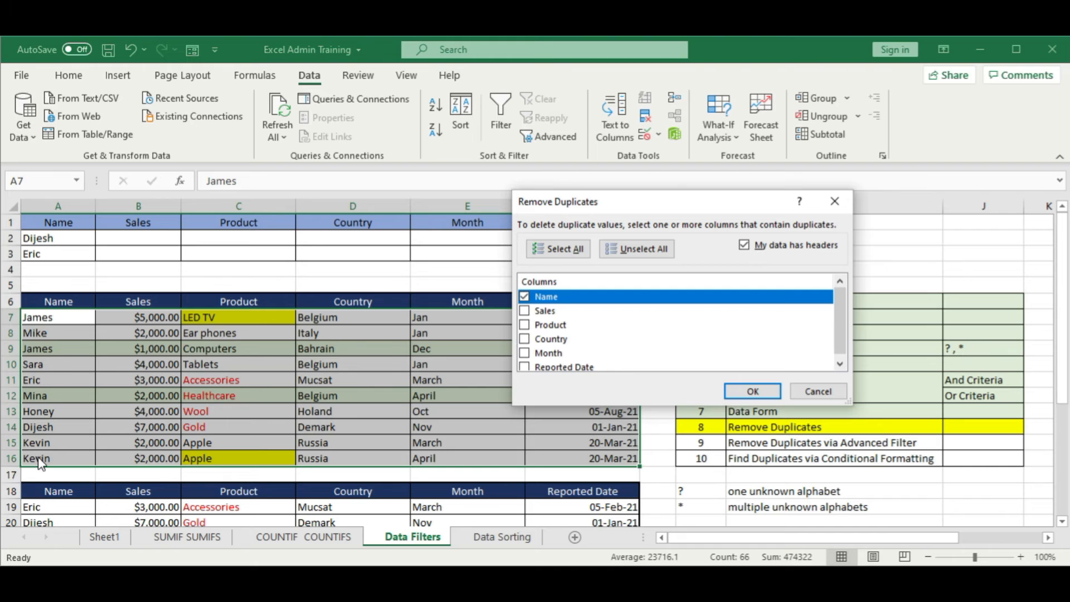
pyautogui.click(764, 391)
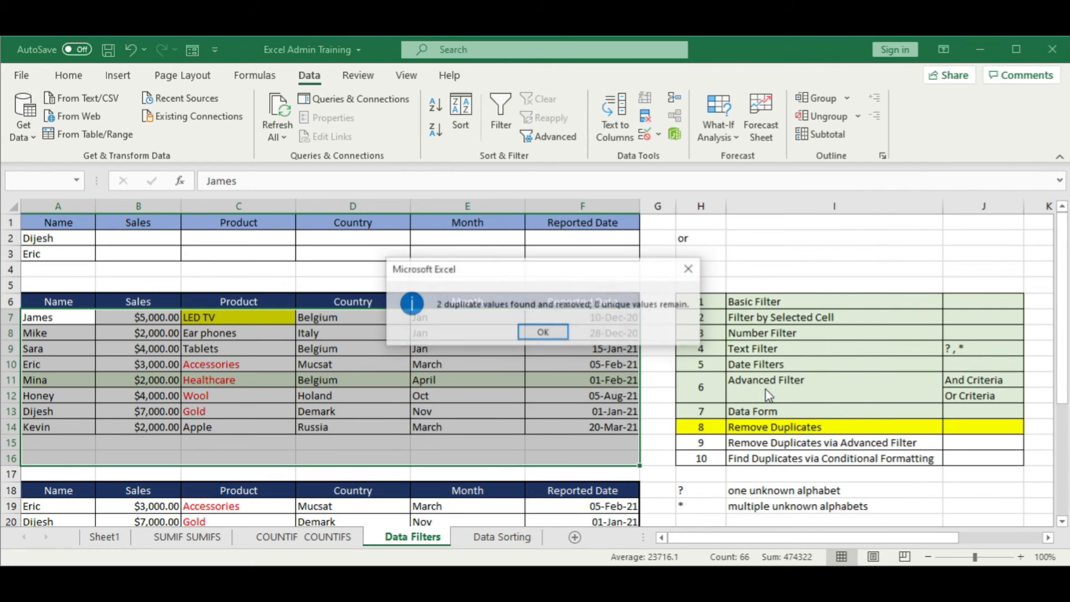
pyautogui.click(543, 332)
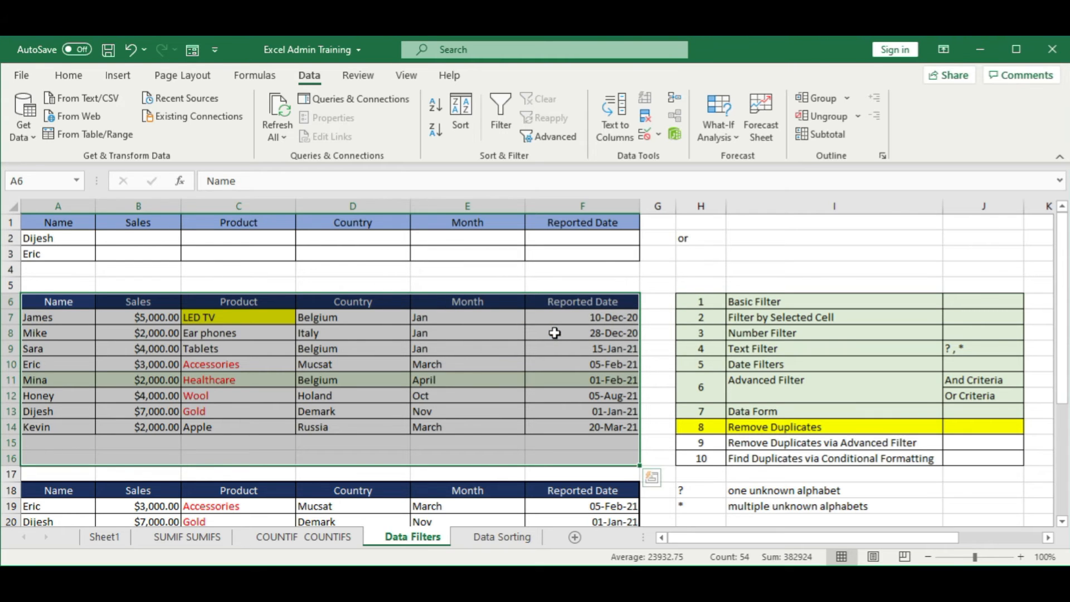
# Step: Undo the duplicate removal, redo it to compare the table, and undo it again
pyautogui.hotkey('ctrl', 'z')
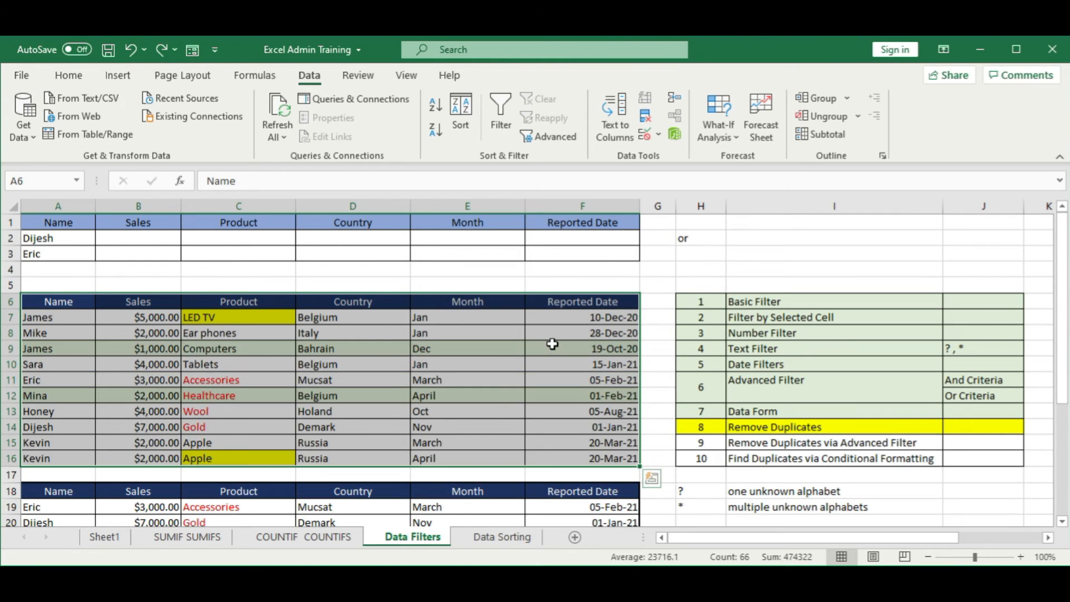
pyautogui.click(59, 458)
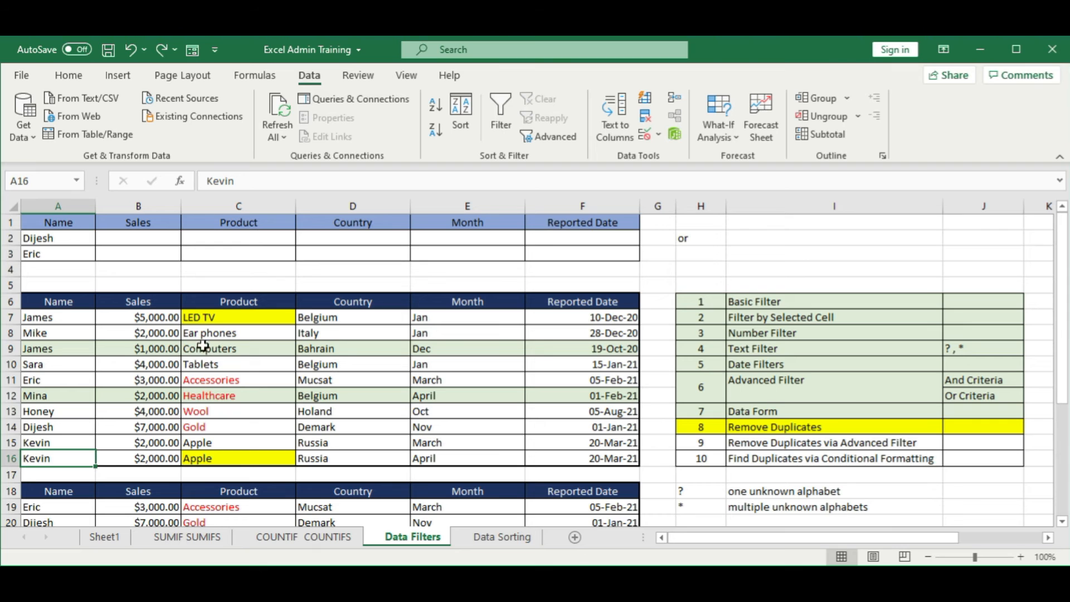
pyautogui.click(160, 50)
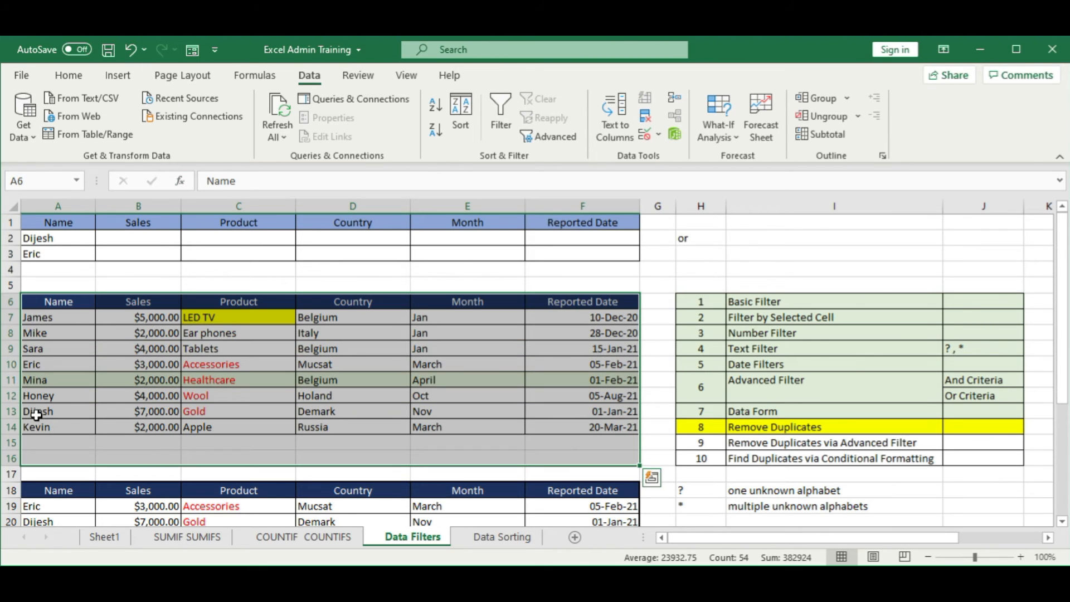
pyautogui.click(39, 317)
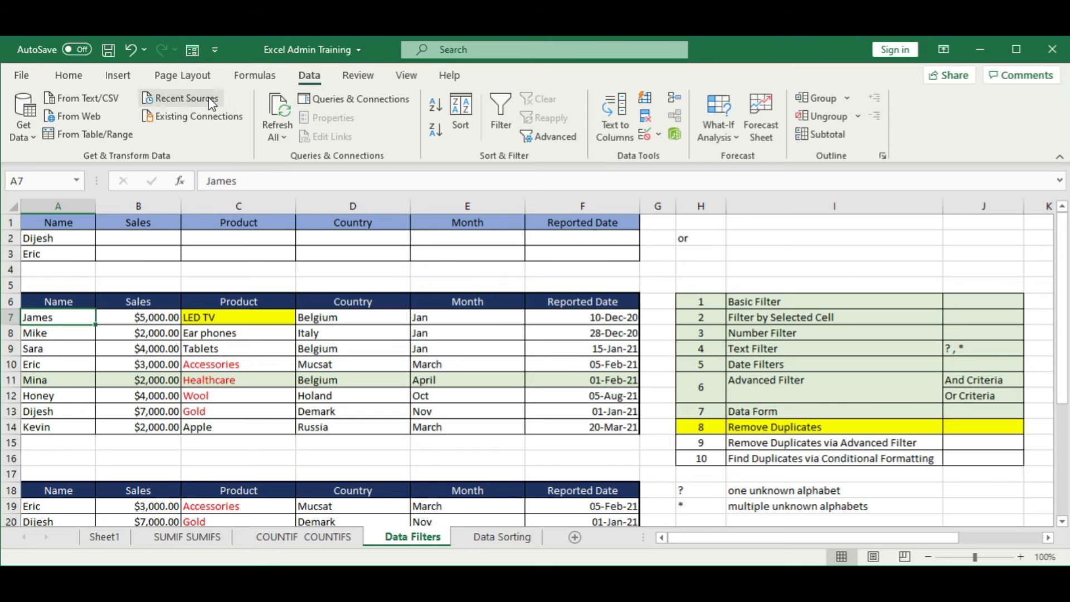
pyautogui.click(131, 50)
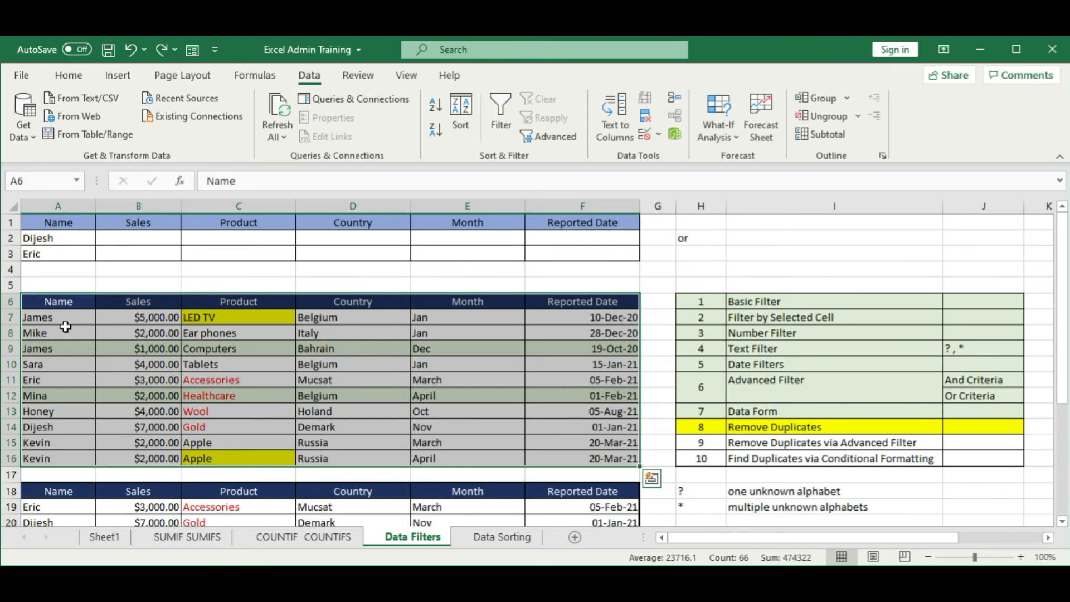
pyautogui.click(56, 350)
# Step: Fill the first of the repeated names in A15 yellow and its duplicate in A16 red
pyautogui.click(76, 443)
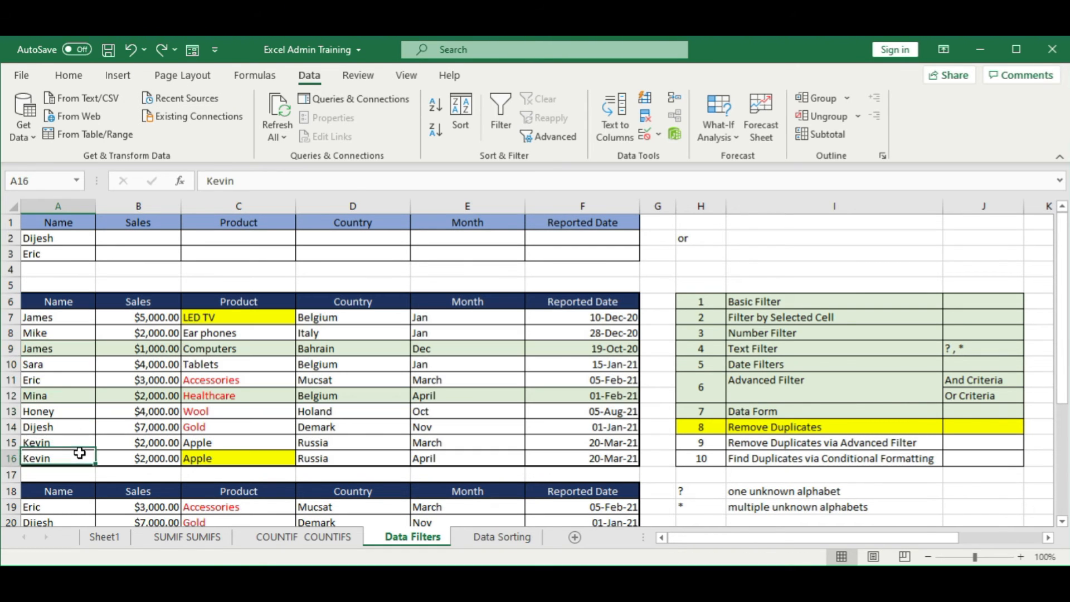
pyautogui.click(68, 72)
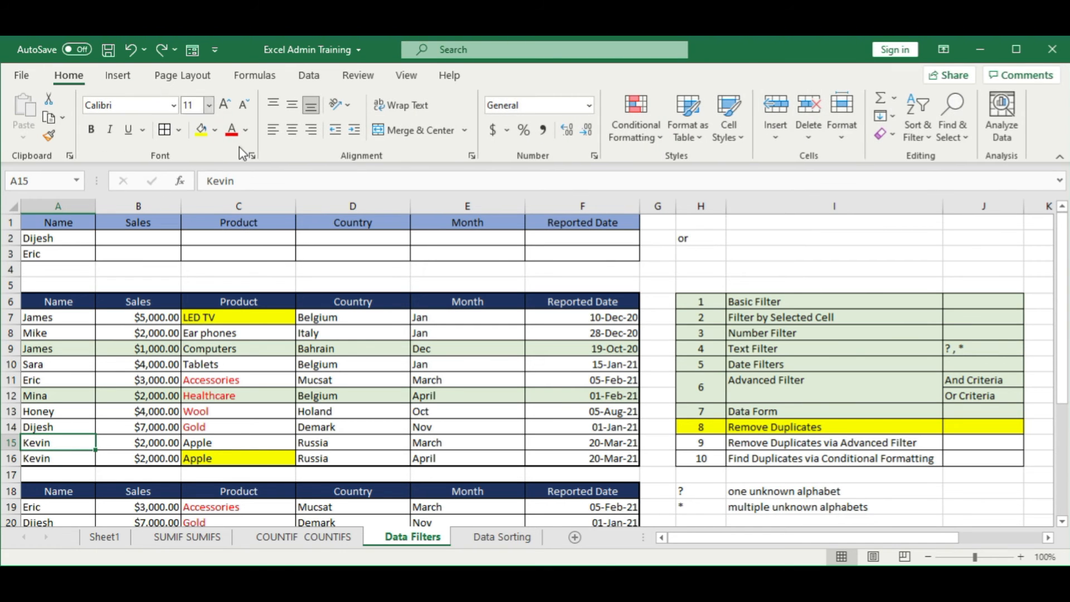
pyautogui.click(202, 130)
pyautogui.click(63, 460)
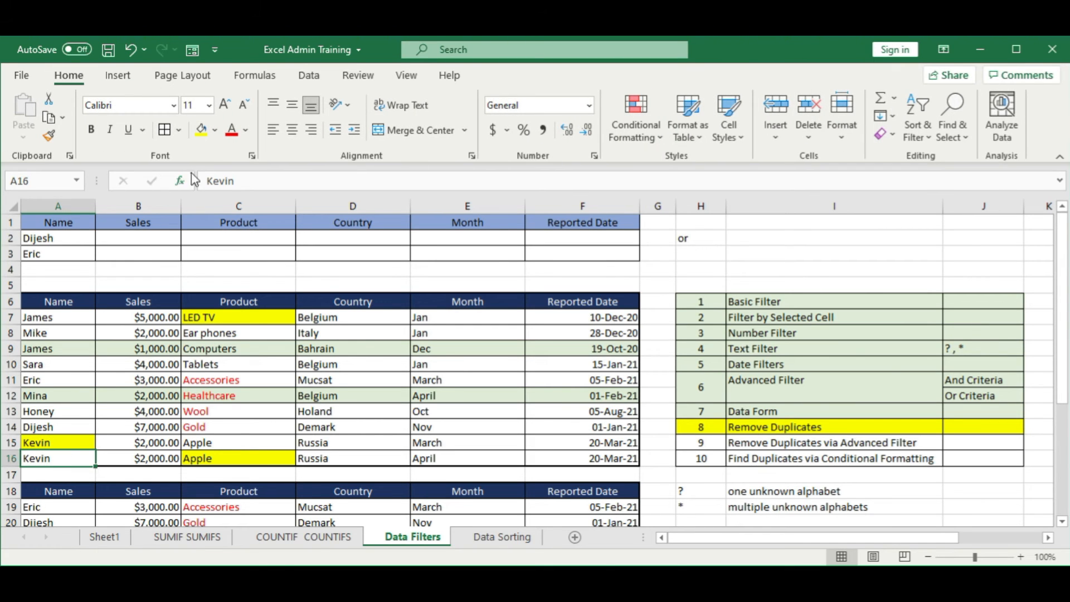
pyautogui.click(216, 131)
pyautogui.click(217, 279)
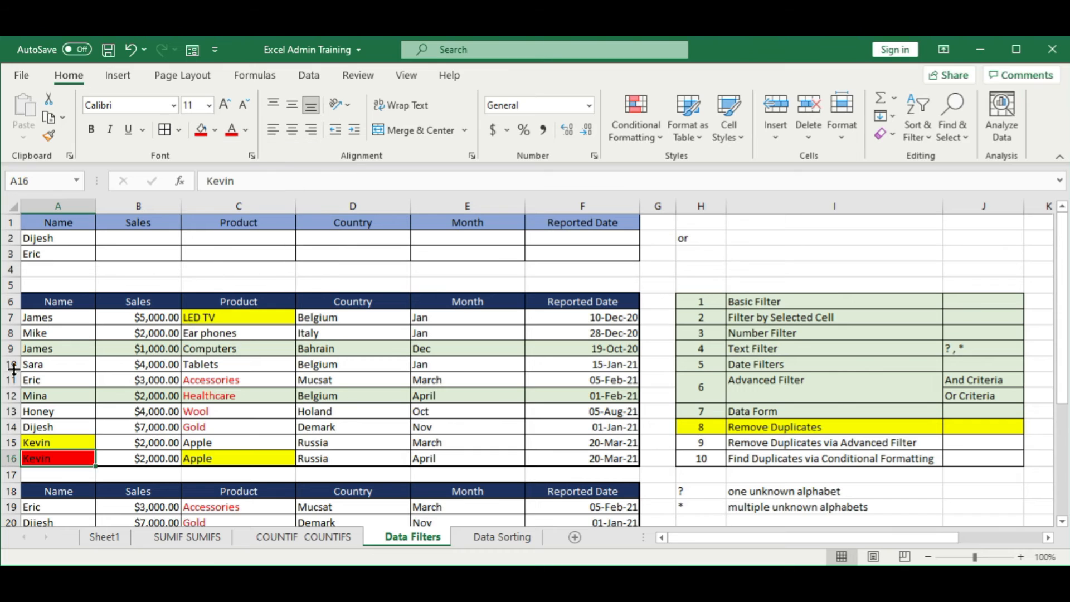
# Step: Fill the repeated name's first occurrence in A7 yellow and its duplicate in A9 red
pyautogui.click(41, 317)
pyautogui.click(216, 132)
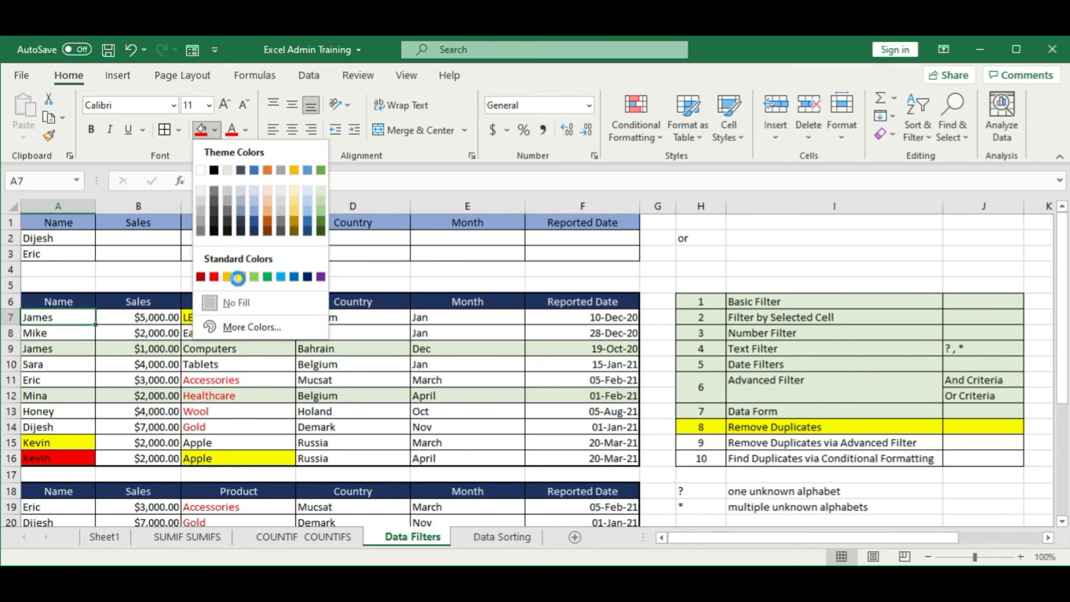
pyautogui.click(240, 277)
pyautogui.click(65, 349)
pyautogui.click(215, 132)
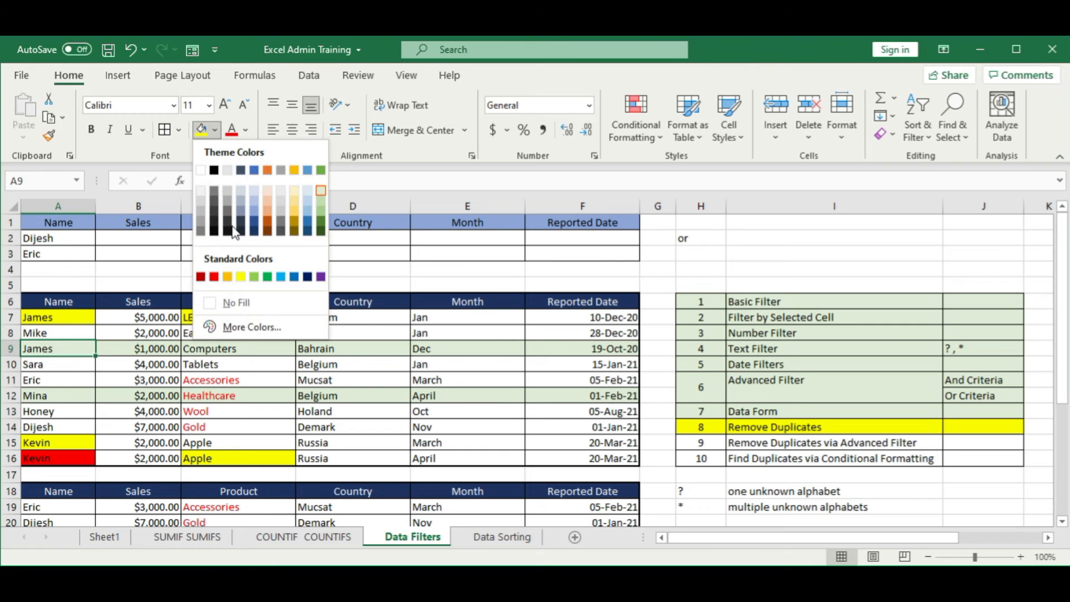
pyautogui.click(218, 277)
pyautogui.click(216, 332)
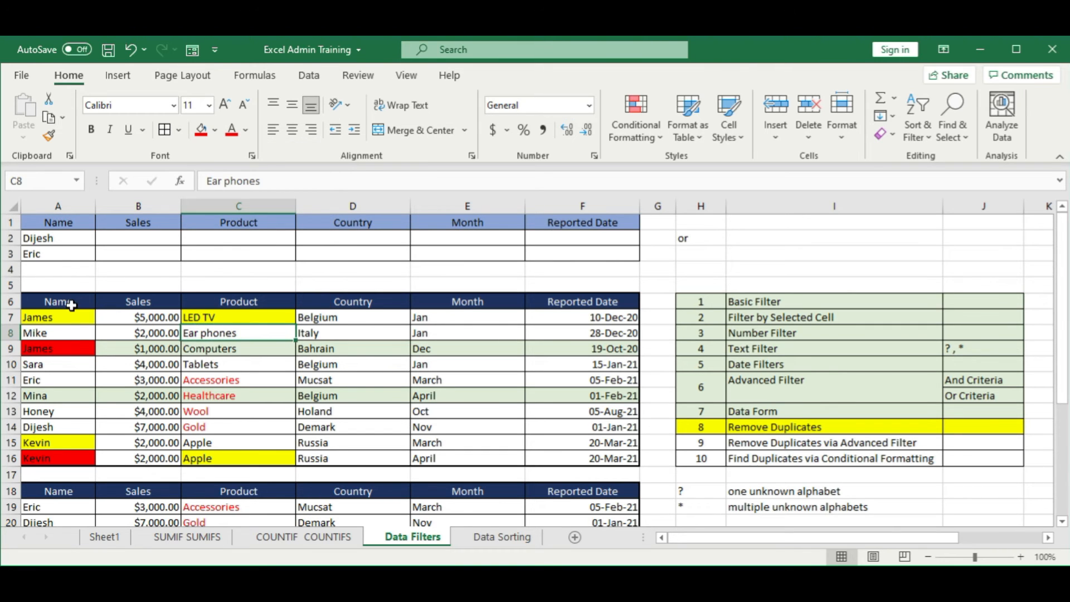
# Step: Remove duplicates from the color-marked sales table A6:F16 by comparing only the Name column
pyautogui.moveTo(72, 305); pyautogui.dragTo(575, 452)
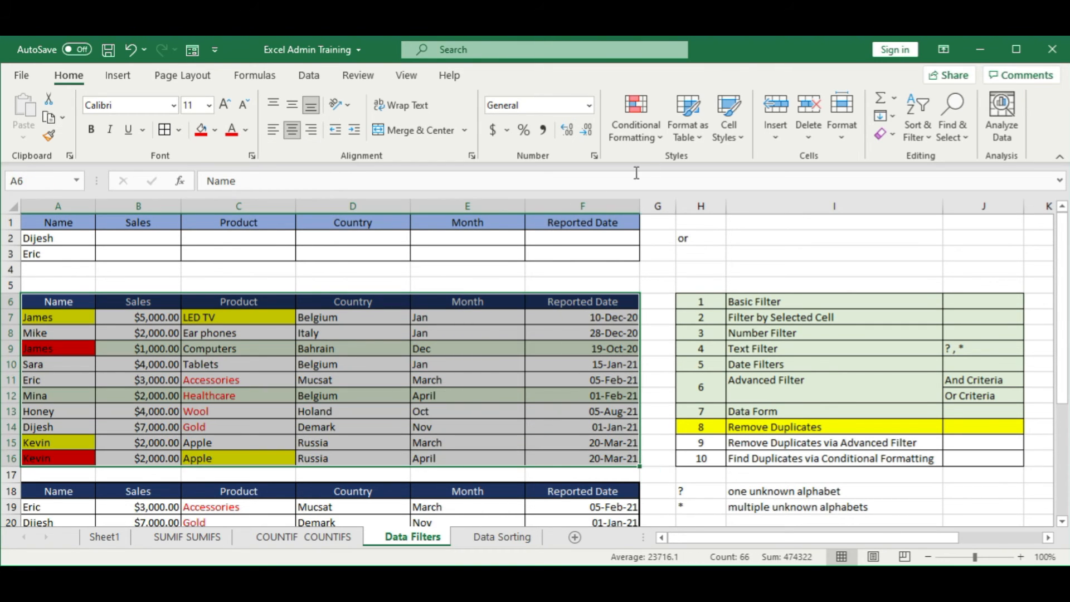
pyautogui.click(309, 75)
pyautogui.click(646, 116)
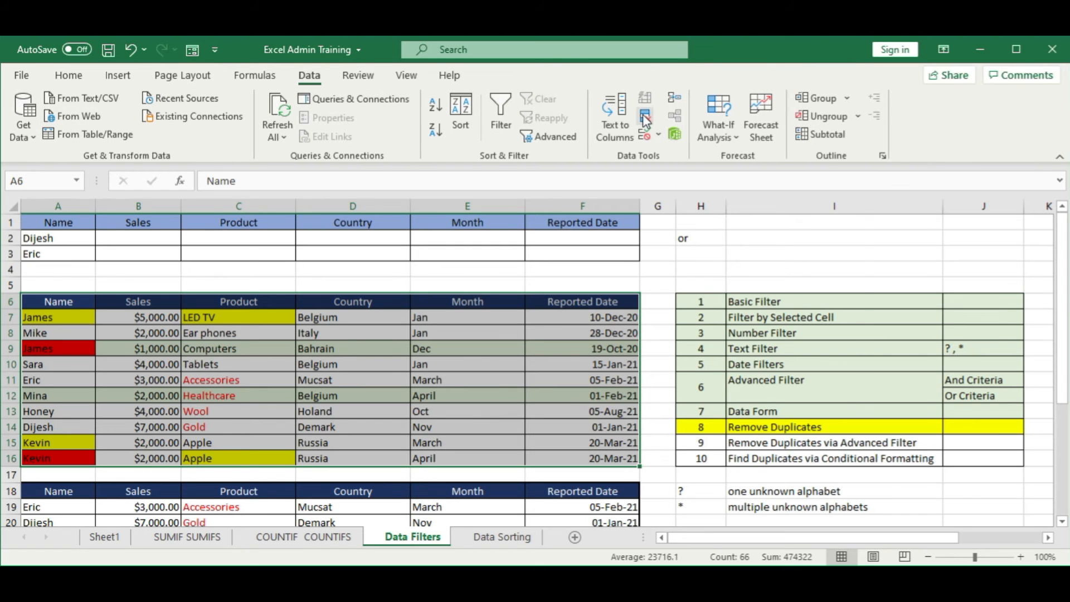
pyautogui.click(614, 250)
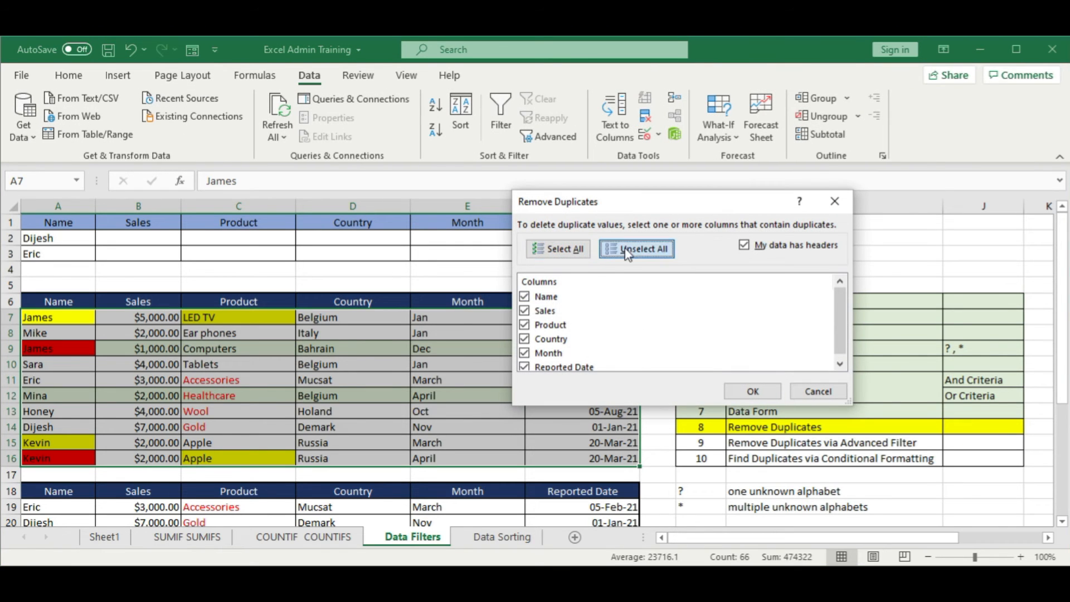
pyautogui.click(538, 297)
pyautogui.click(525, 296)
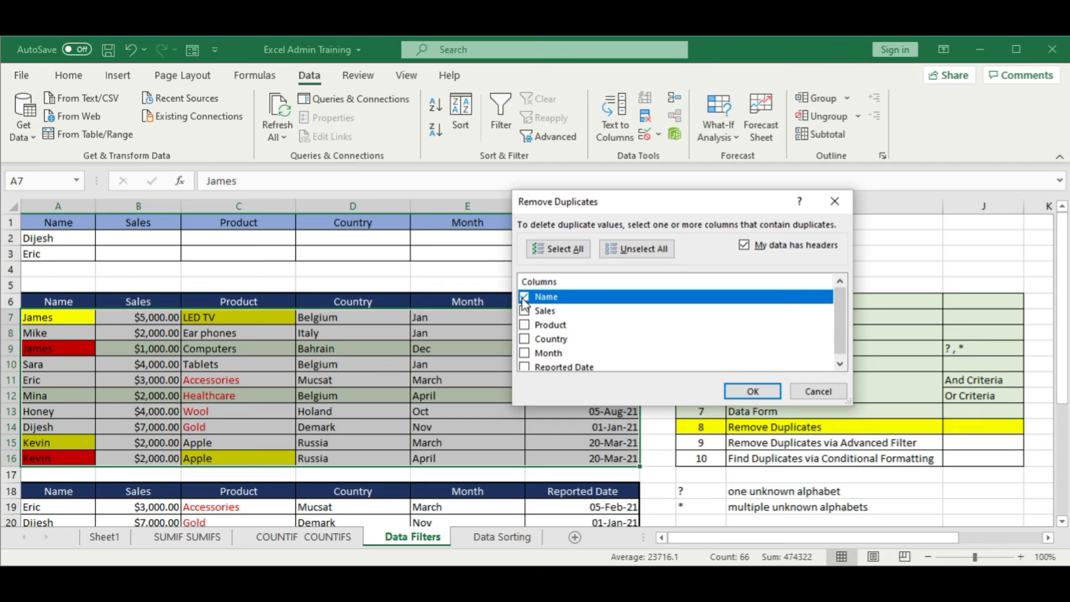
pyautogui.click(750, 391)
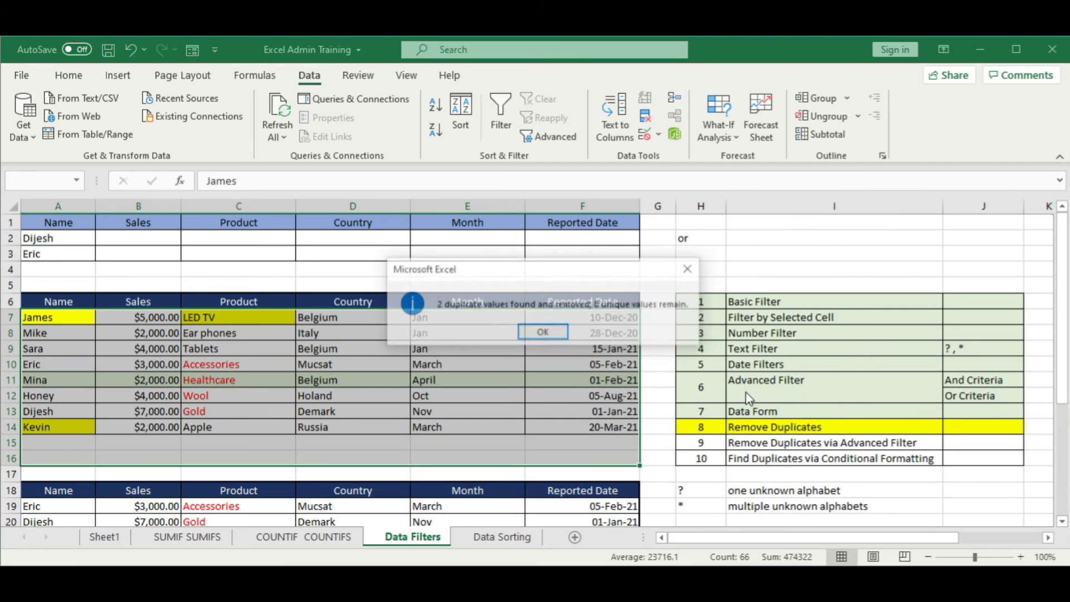
pyautogui.click(549, 338)
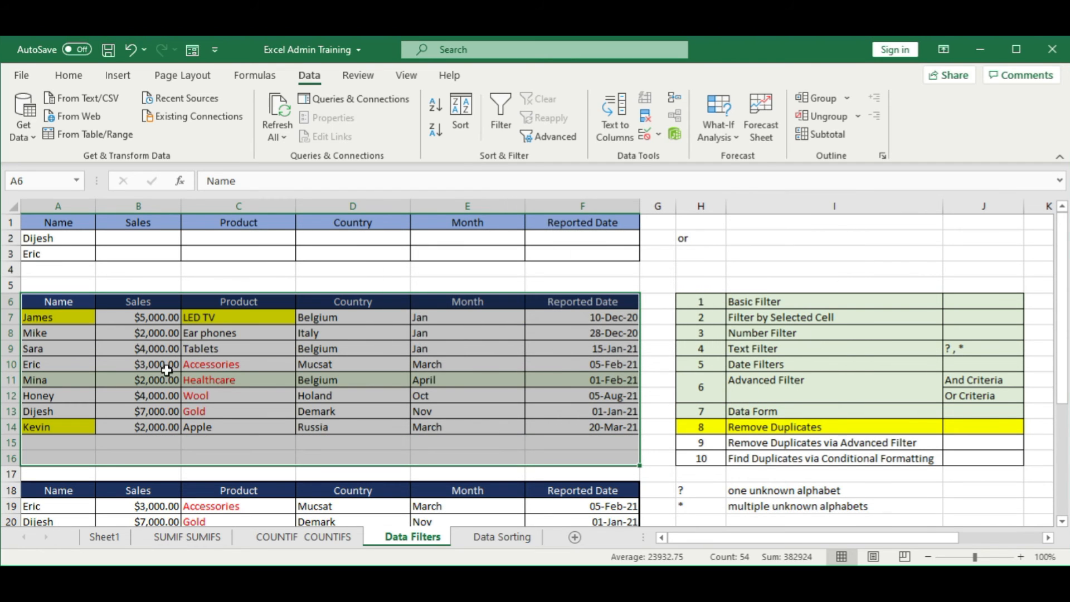
# Step: Undo the duplicate removal based on the Name column to restore the full sales table
pyautogui.click(81, 424)
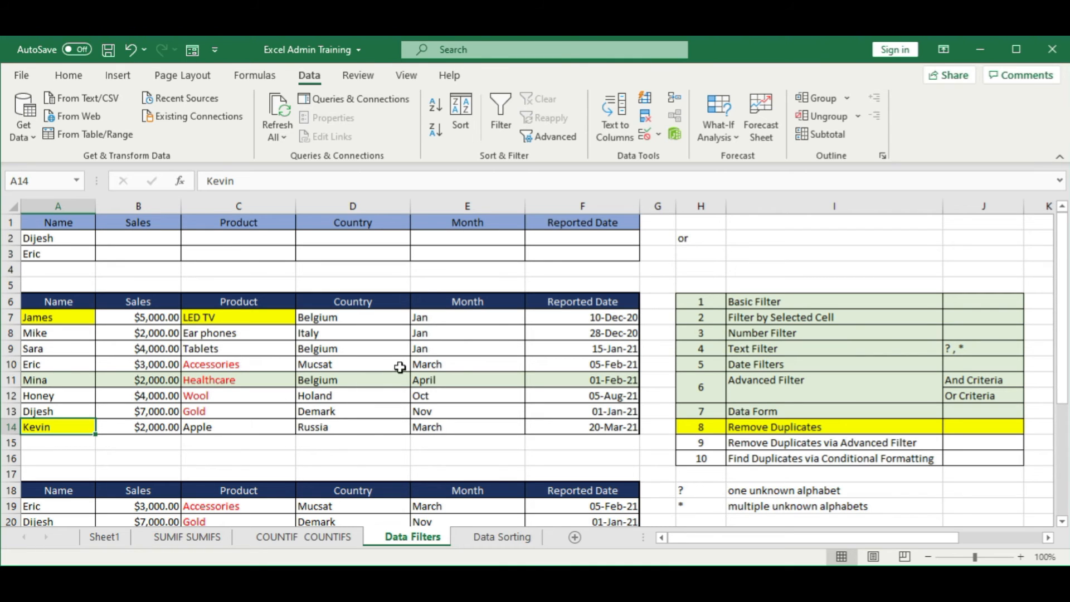
pyautogui.click(299, 283)
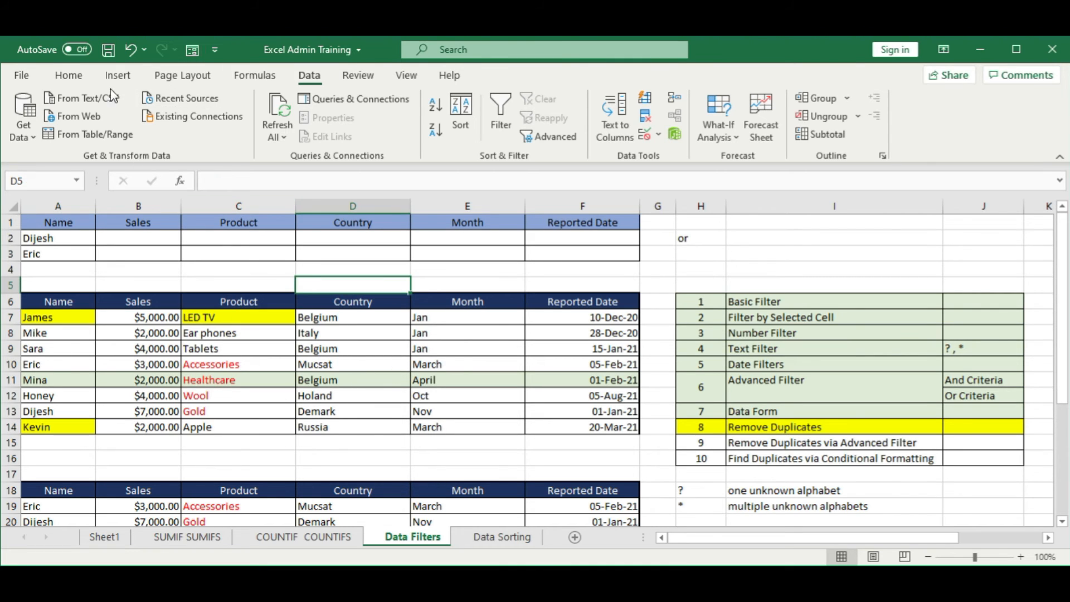
pyautogui.click(129, 48)
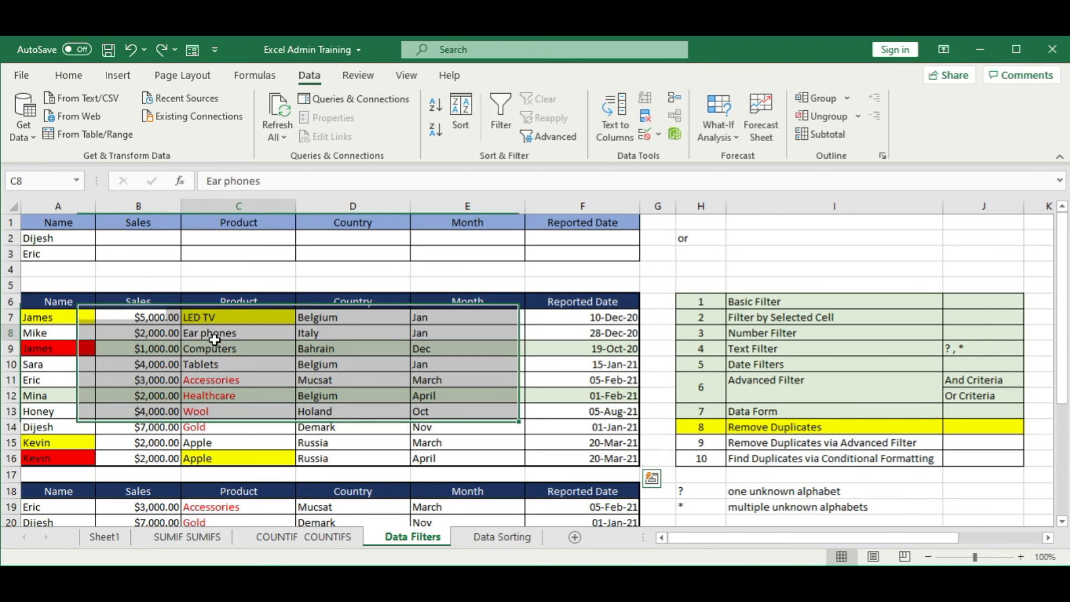
pyautogui.click(225, 365)
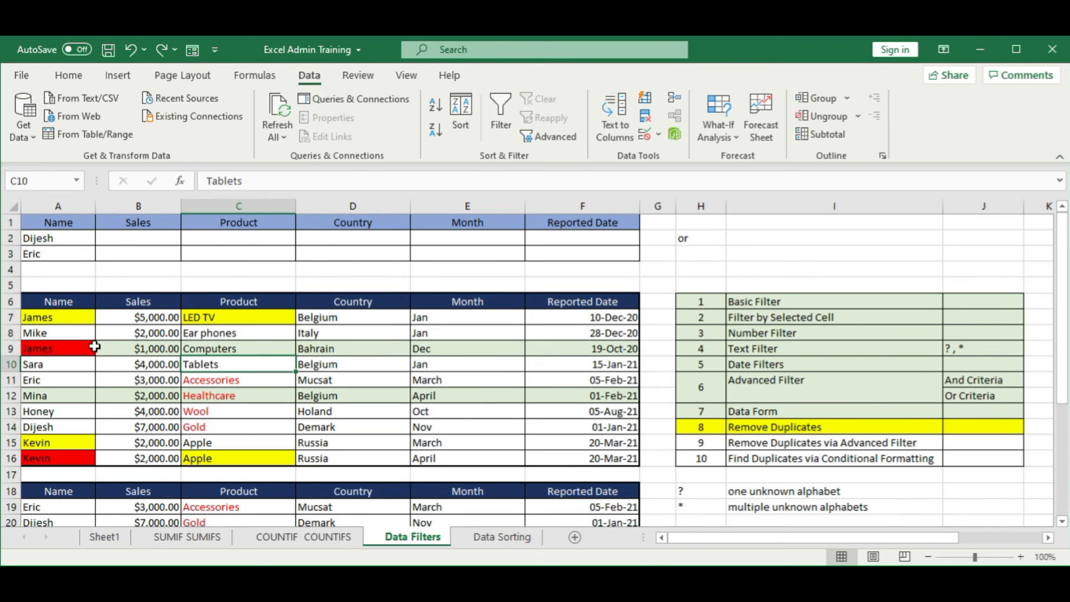
pyautogui.moveTo(81, 305); pyautogui.dragTo(565, 461)
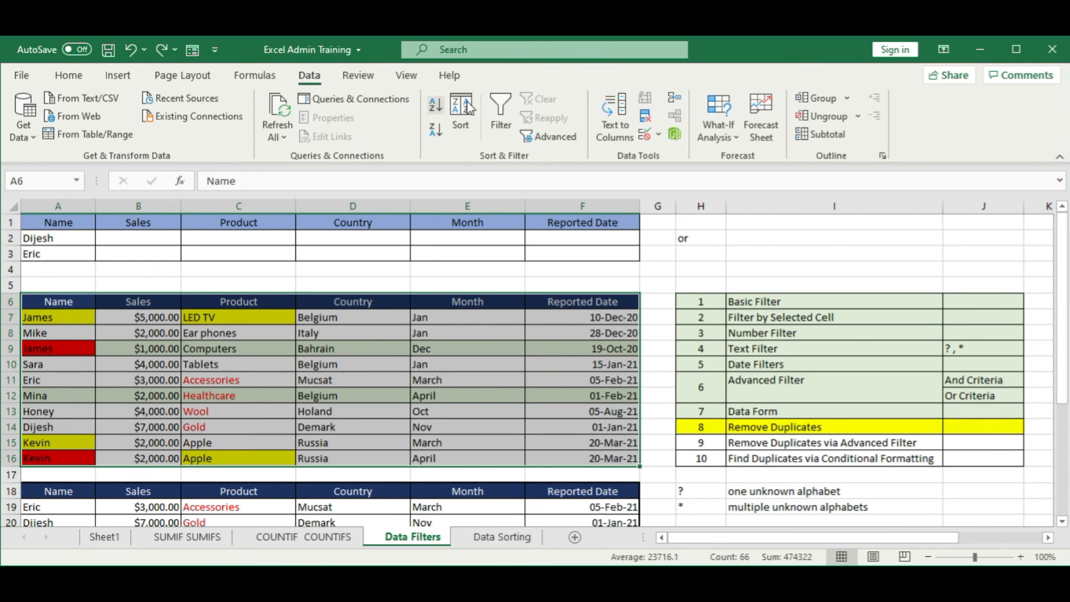
pyautogui.click(645, 116)
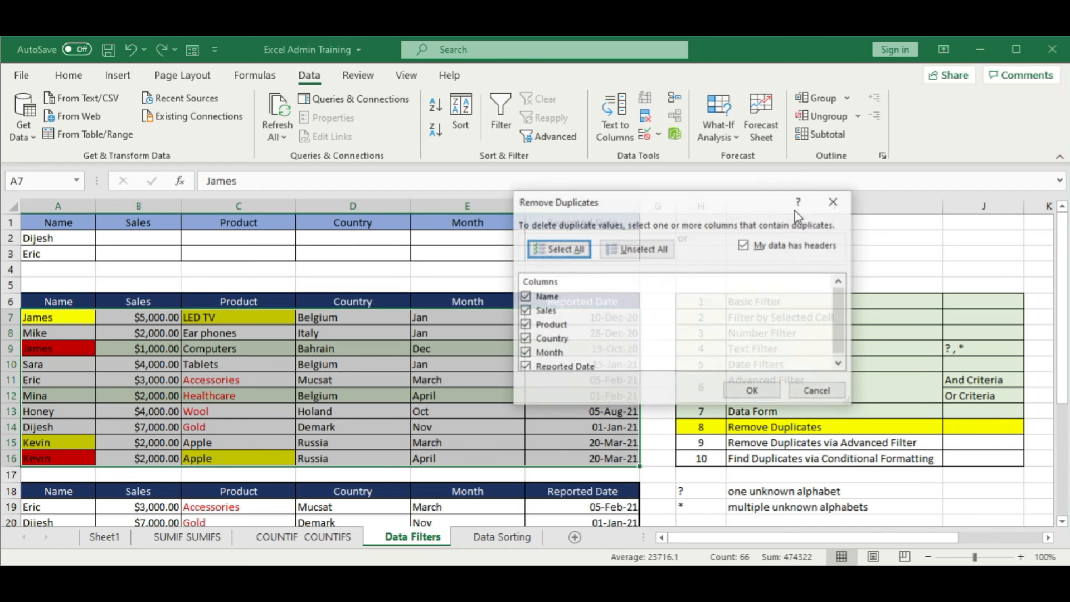
pyautogui.moveTo(641, 207); pyautogui.dragTo(808, 186)
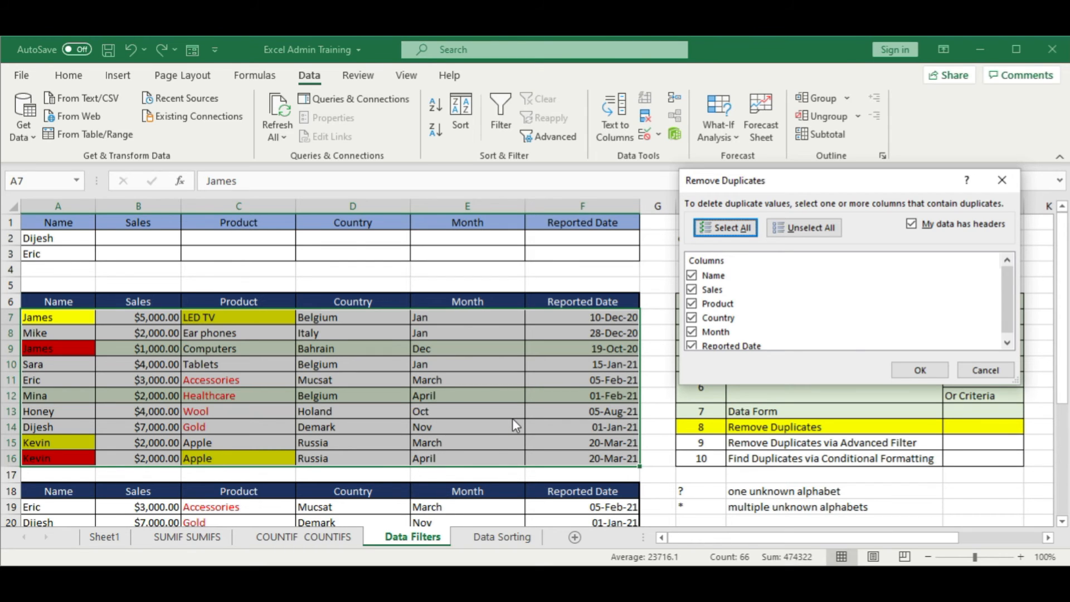
pyautogui.click(985, 370)
# Step: Change the month in E16 to March so row 16 matches row 15 in every column
pyautogui.click(495, 459)
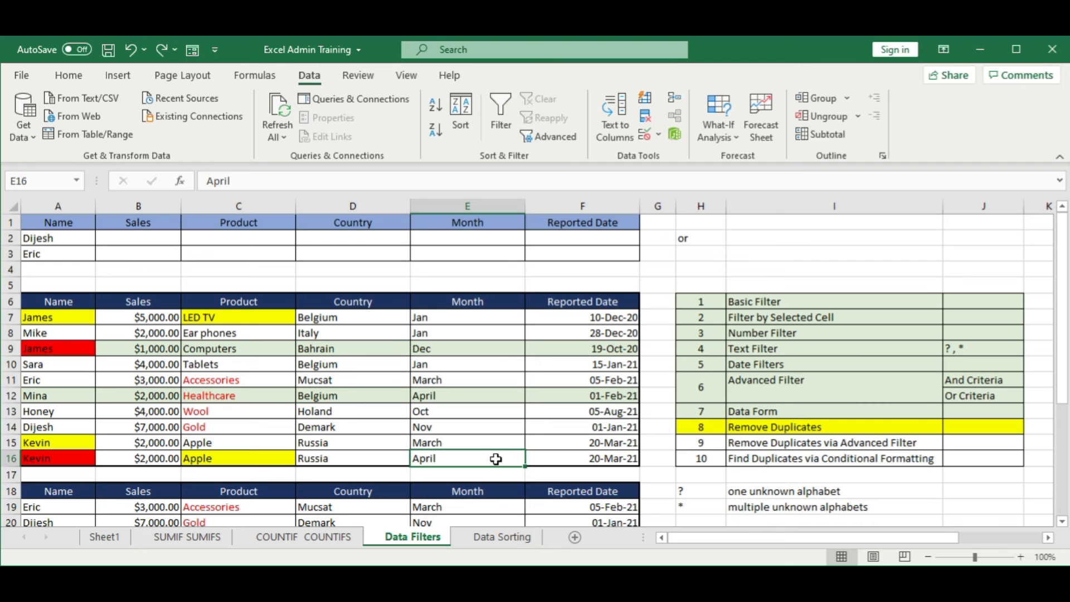
pyautogui.write('march')
pyautogui.press('Return')
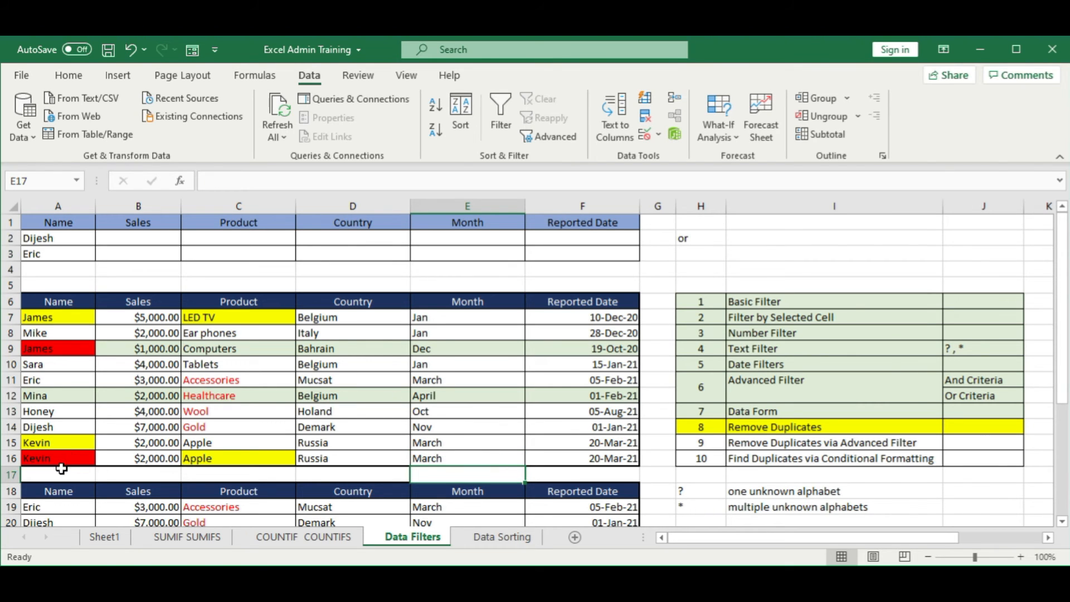
pyautogui.moveTo(564, 456); pyautogui.dragTo(49, 452)
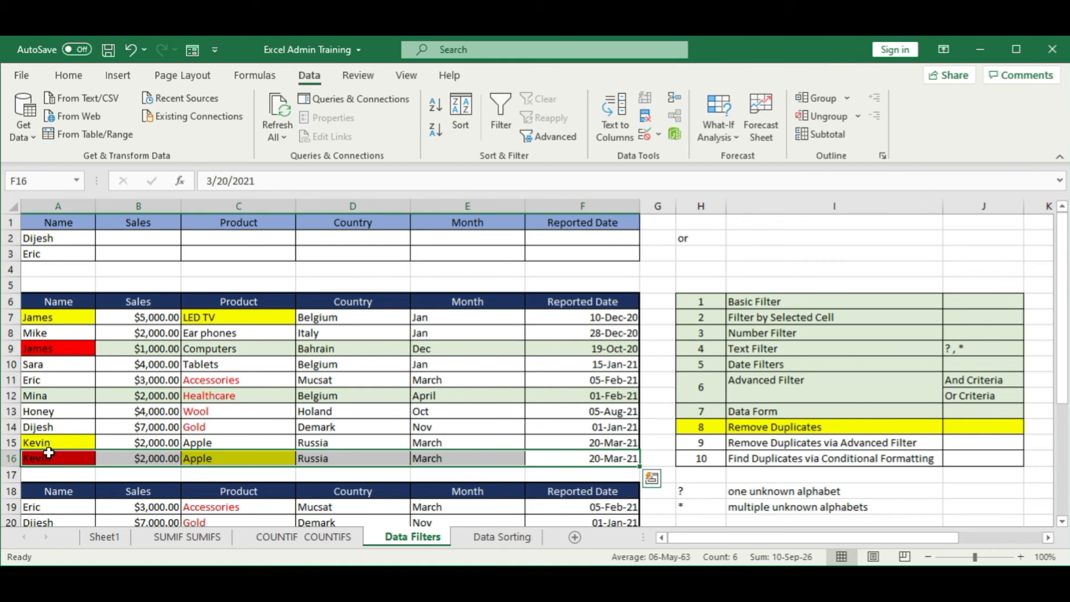
pyautogui.click(265, 373)
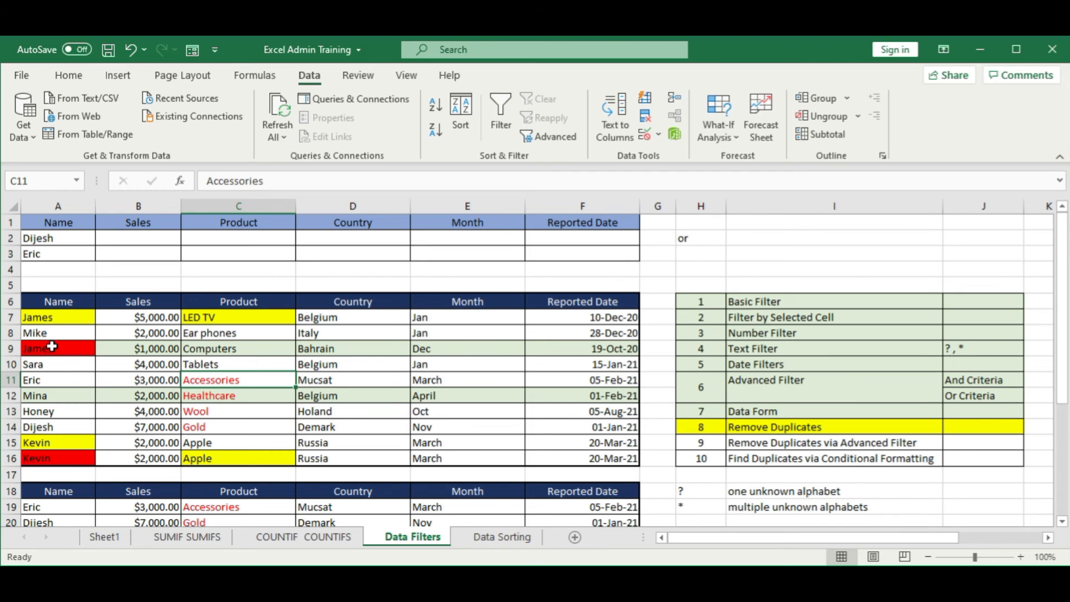
# Step: Remove duplicates from the sales table A6:F16 by comparing all six columns, Name through Reported Date
pyautogui.moveTo(38, 301); pyautogui.dragTo(565, 461)
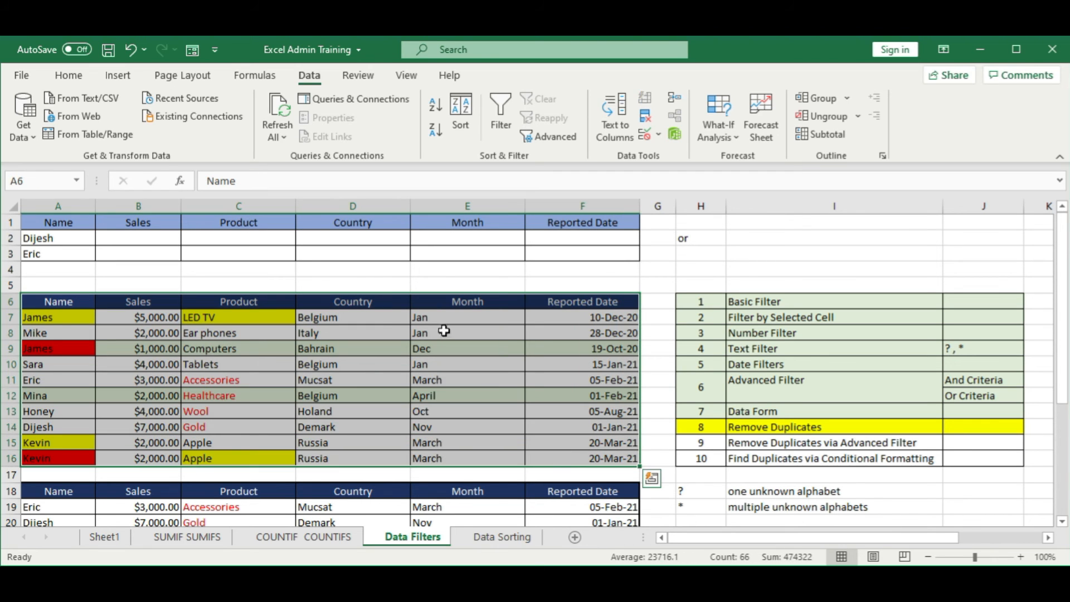
pyautogui.click(647, 119)
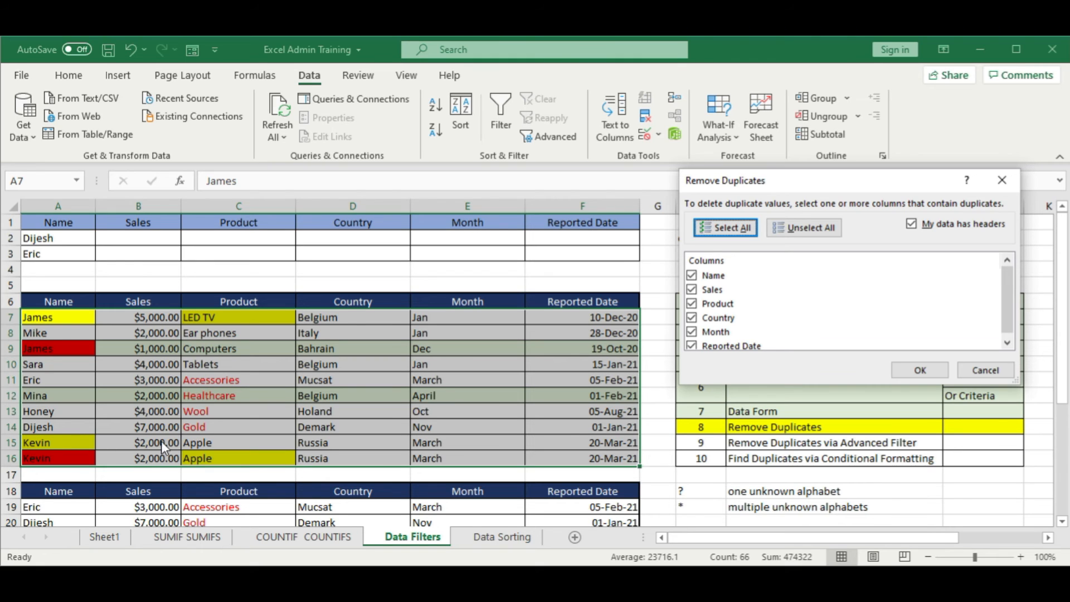
pyautogui.moveTo(1011, 298); pyautogui.dragTo(1011, 303)
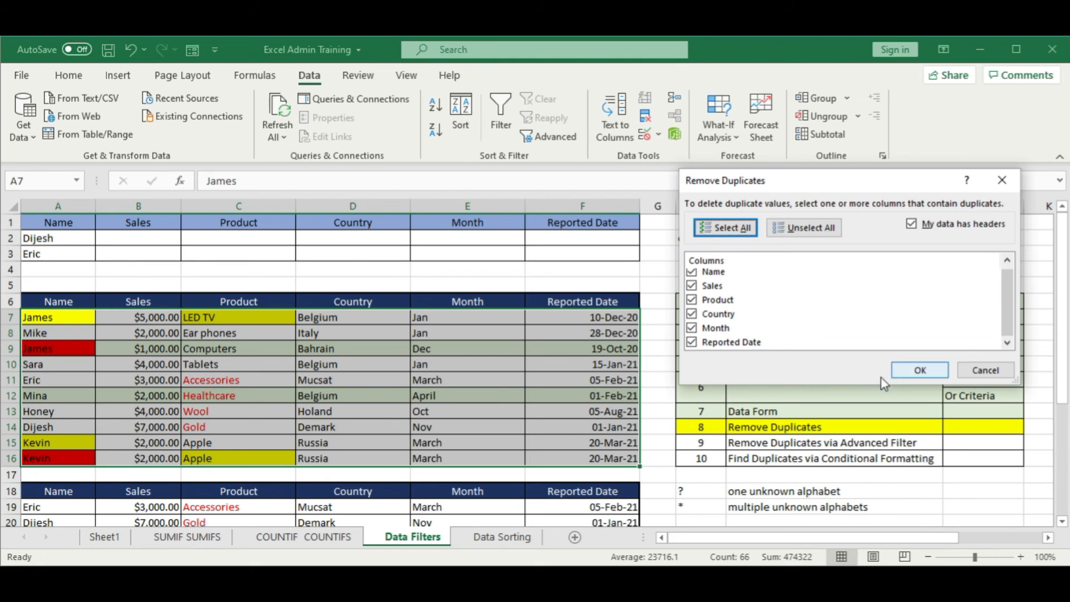
pyautogui.click(938, 372)
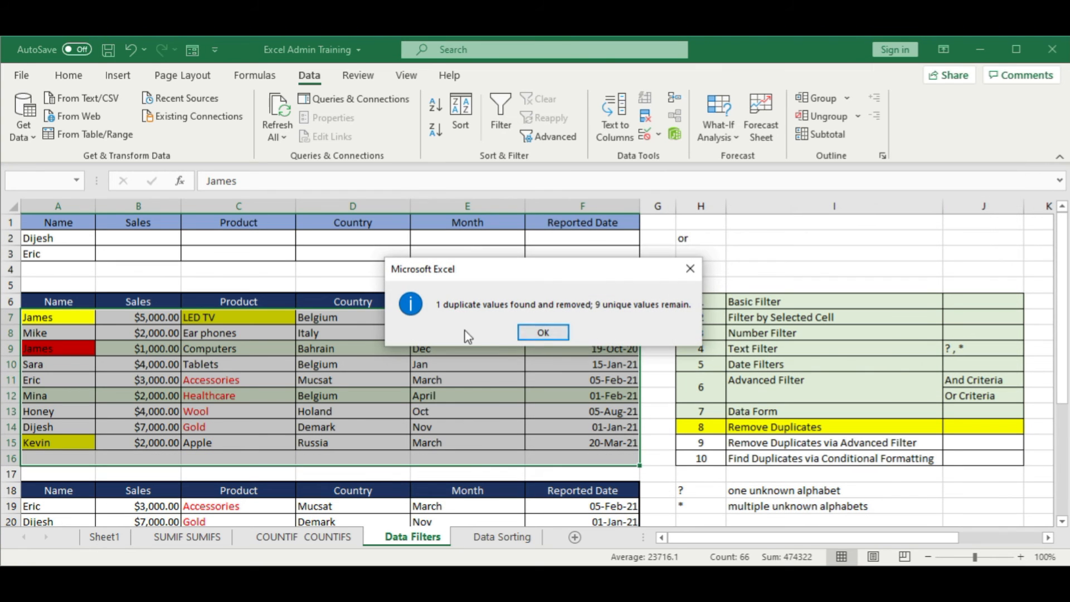
pyautogui.click(544, 333)
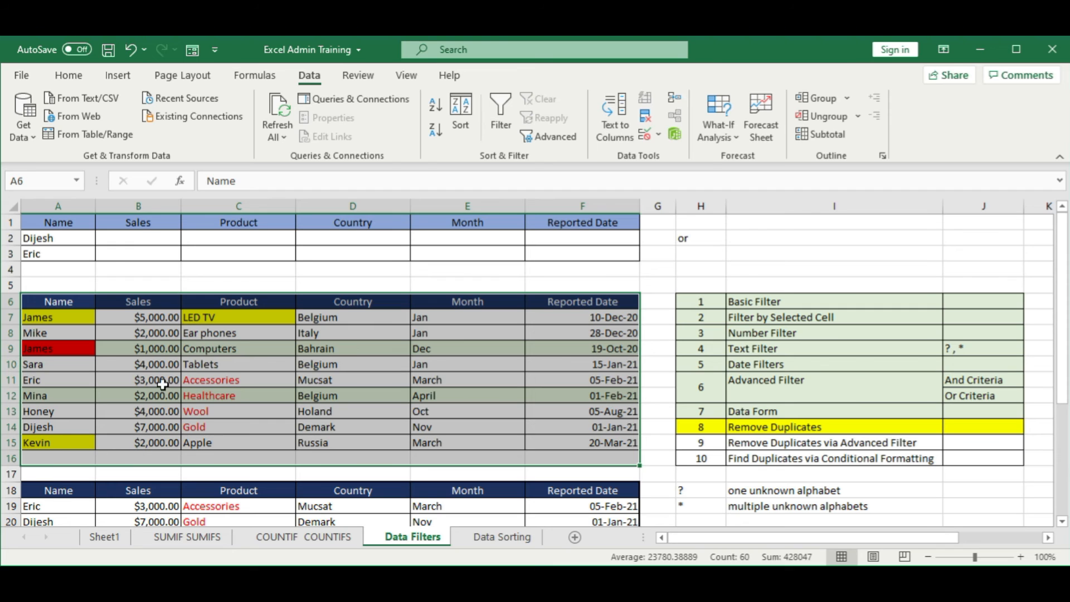
pyautogui.click(170, 366)
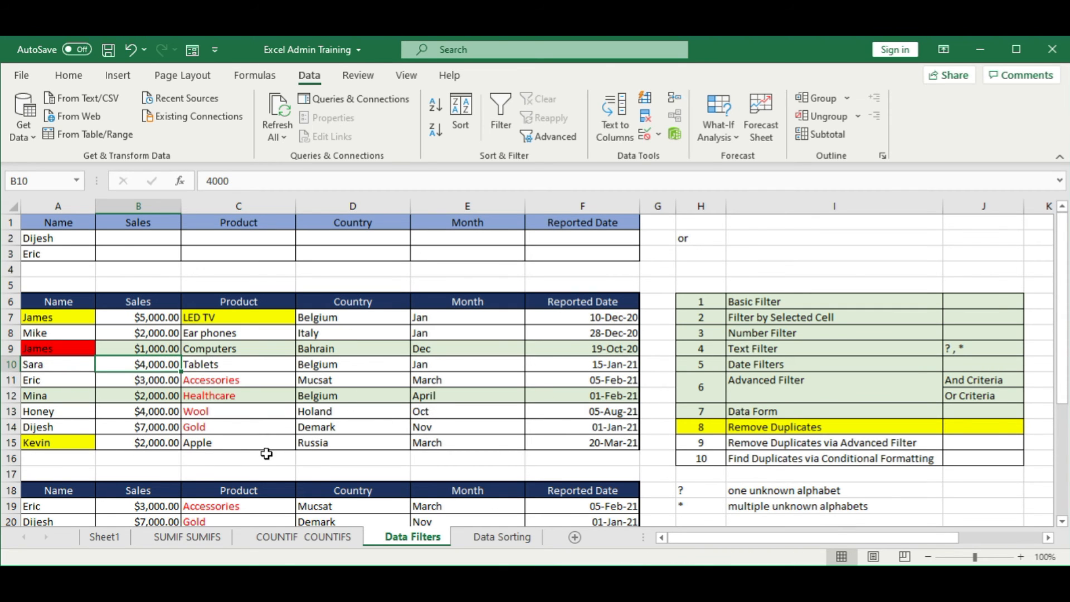
# Step: Undo the duplicate removal that compared all columns
pyautogui.click(130, 50)
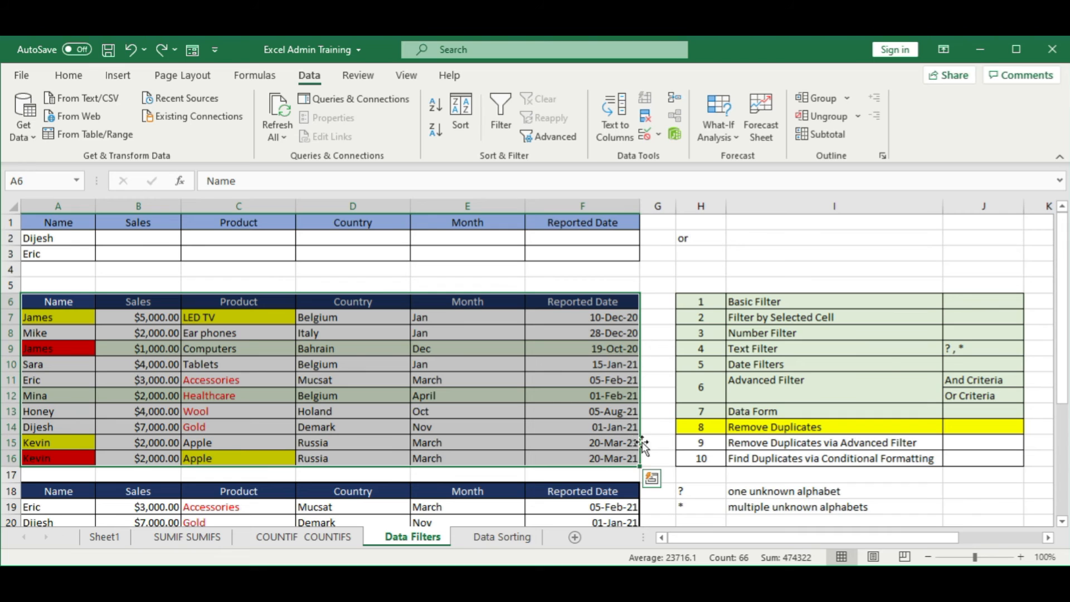
pyautogui.click(584, 469)
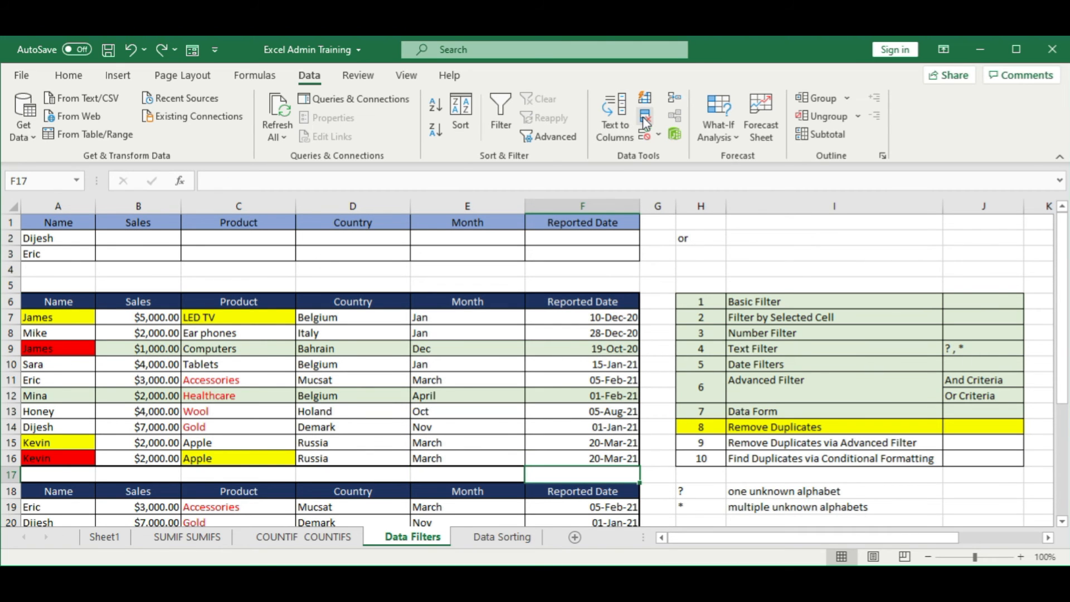
pyautogui.click(73, 395)
pyautogui.moveTo(78, 304); pyautogui.dragTo(558, 462)
pyautogui.click(646, 119)
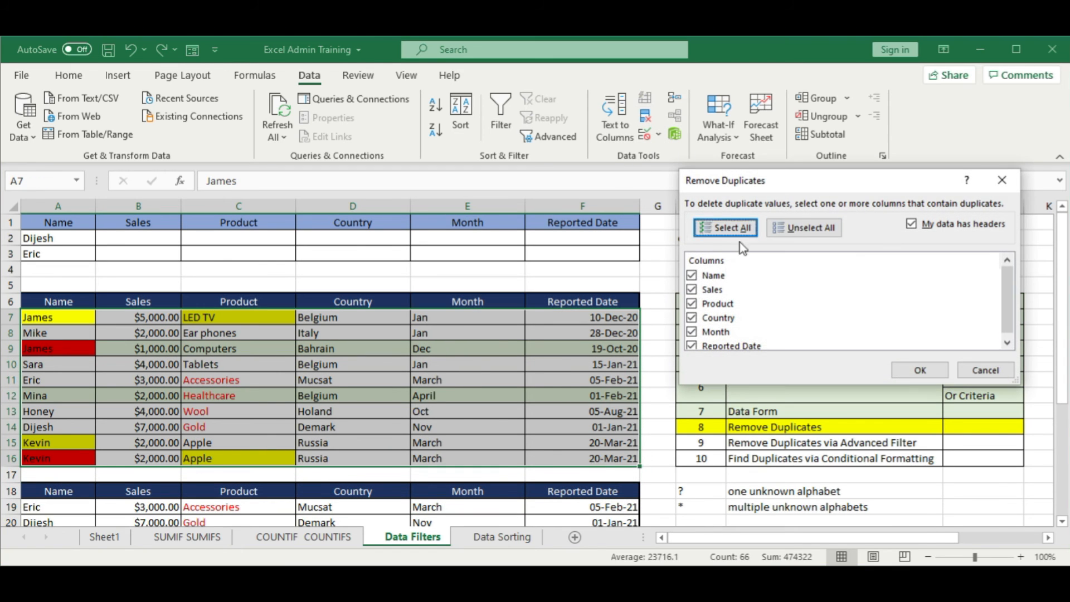
pyautogui.scroll(-1, 747, 315)
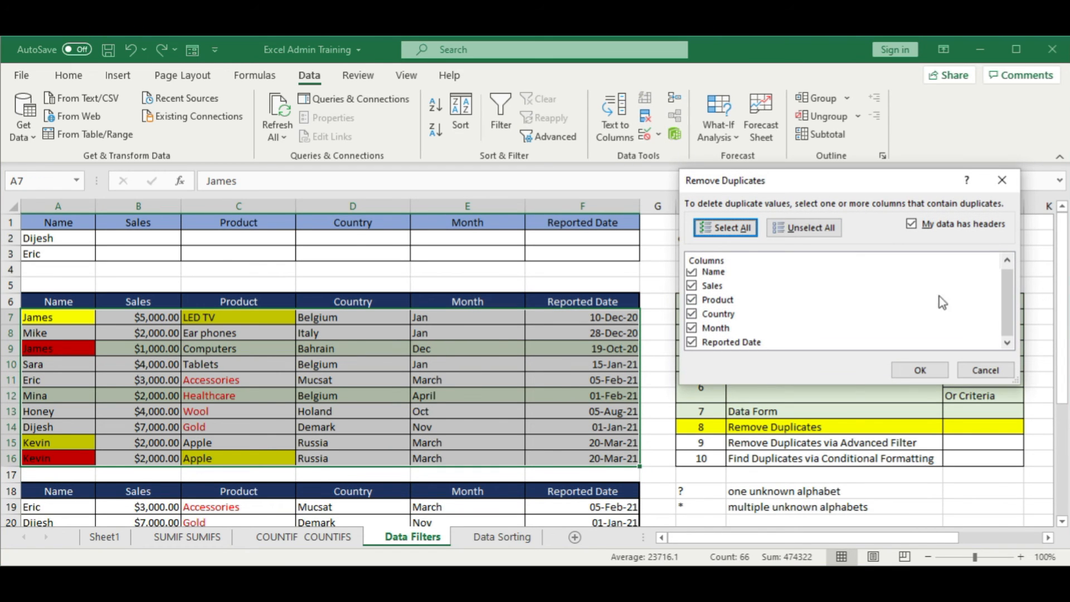
pyautogui.click(984, 370)
pyautogui.click(487, 363)
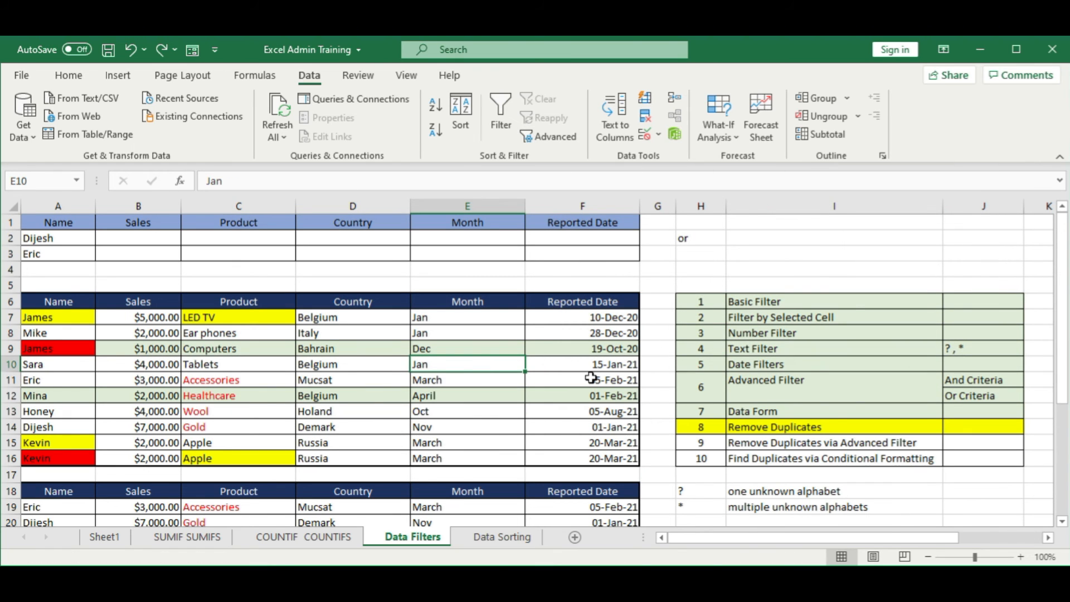
# Step: Mark the Remove Duplicates topic row H14:J14 as completed with the same light green fill as the topics above
pyautogui.click(769, 382)
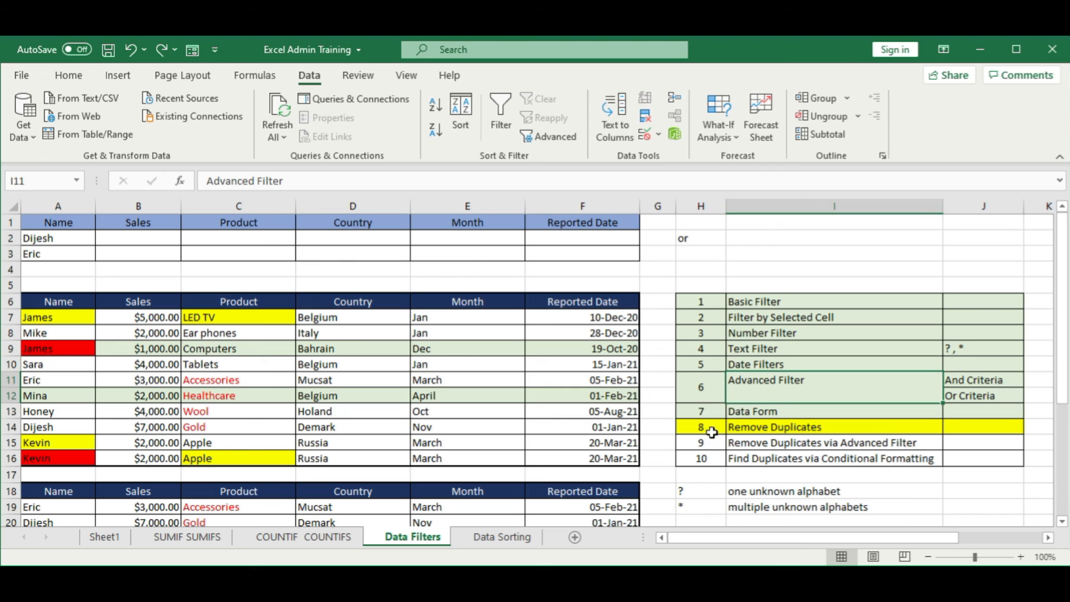
pyautogui.moveTo(707, 430); pyautogui.dragTo(944, 431)
pyautogui.click(69, 75)
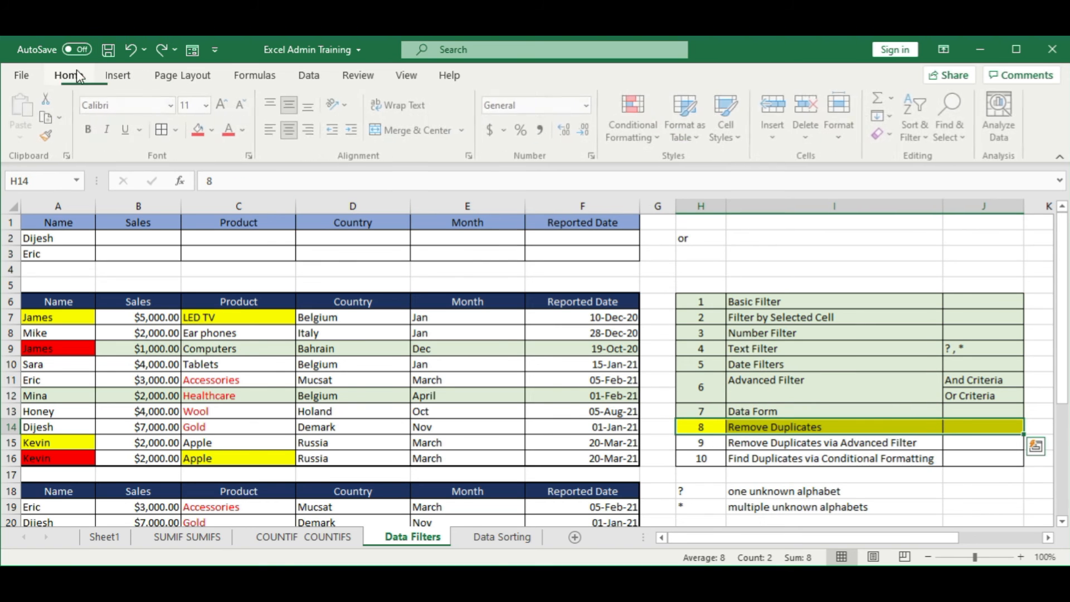
pyautogui.click(215, 130)
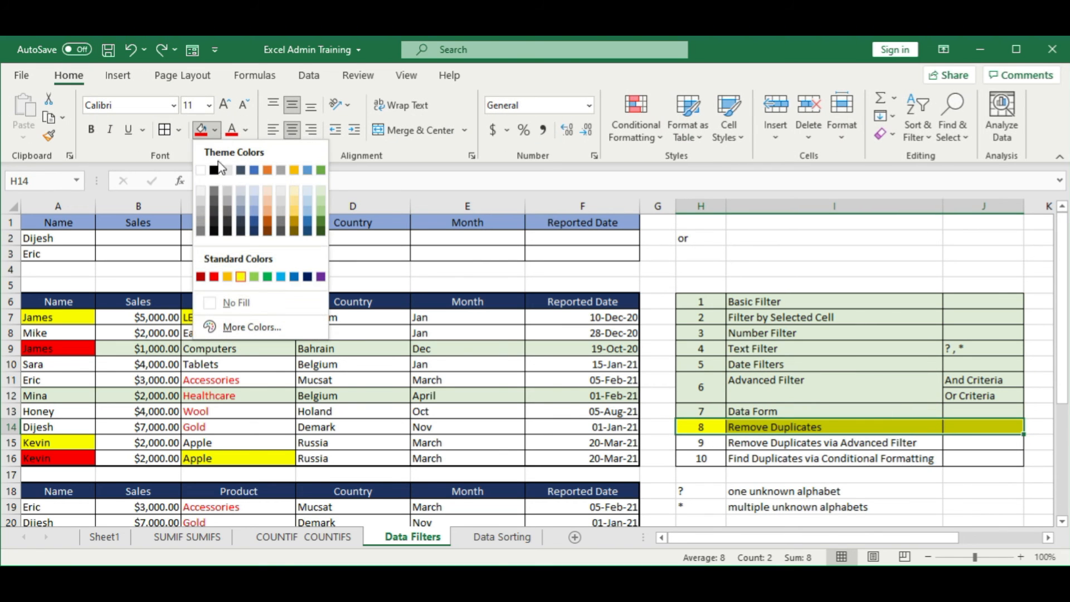
pyautogui.click(323, 192)
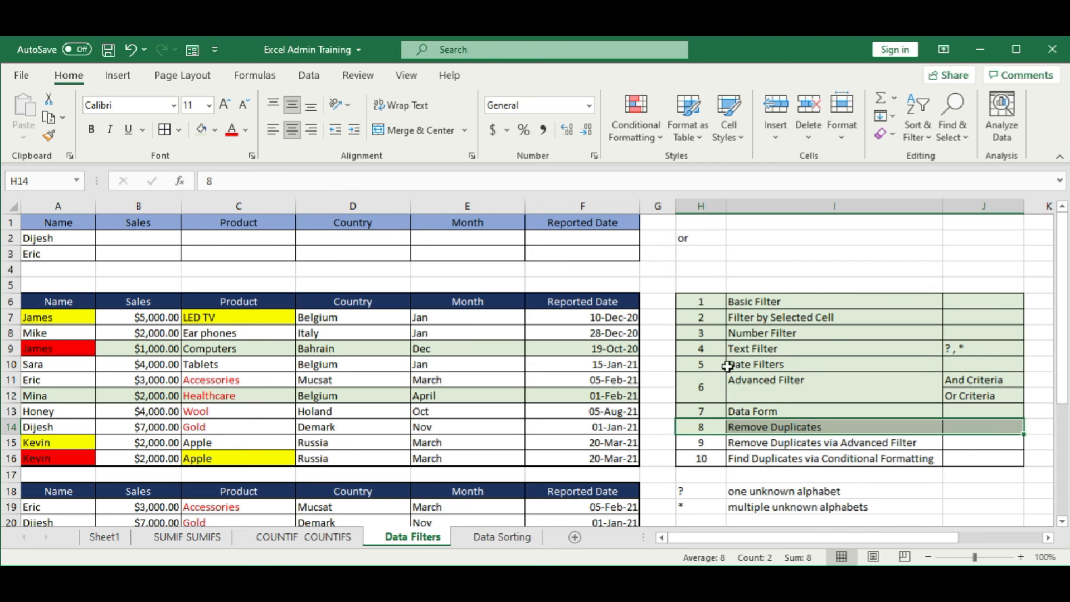
# Step: Highlight the Remove Duplicates via Advanced Filter topic row H15:J15 with yellow fill
pyautogui.click(814, 467)
pyautogui.moveTo(700, 443); pyautogui.dragTo(998, 446)
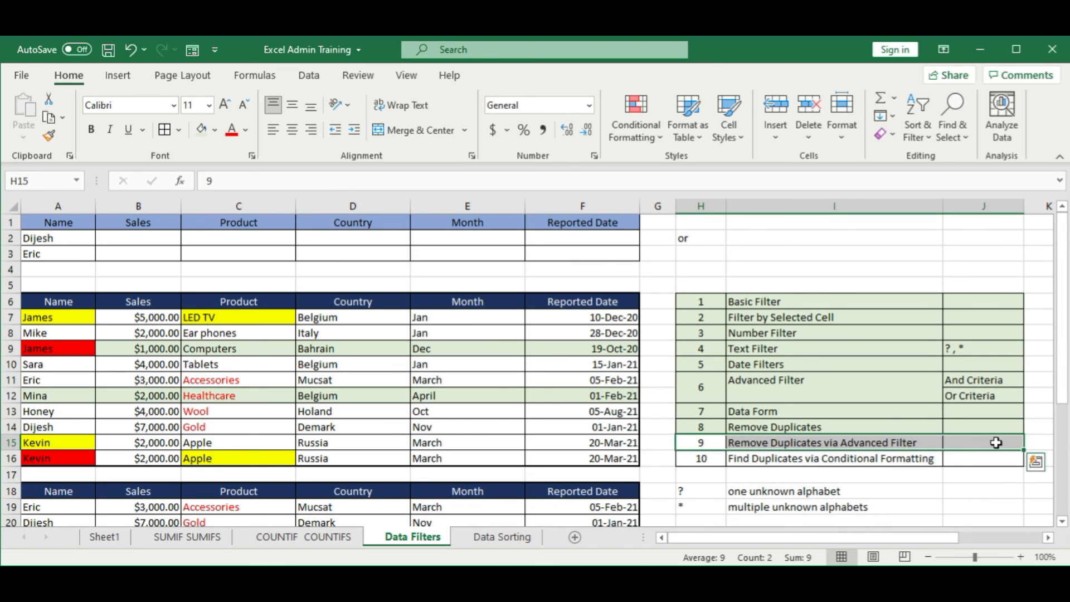
pyautogui.click(215, 130)
pyautogui.click(240, 276)
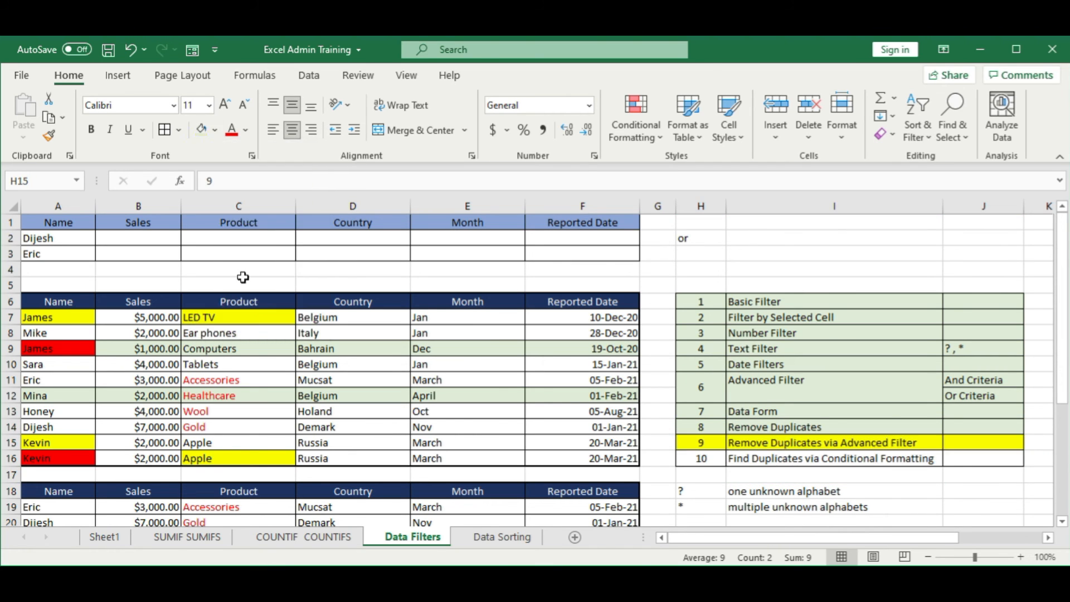
# Step: Start an Advanced Filter on the sales table with list range A6:F16, choosing to copy the result to another location
pyautogui.click(353, 427)
pyautogui.moveTo(82, 302); pyautogui.dragTo(567, 456)
pyautogui.click(308, 75)
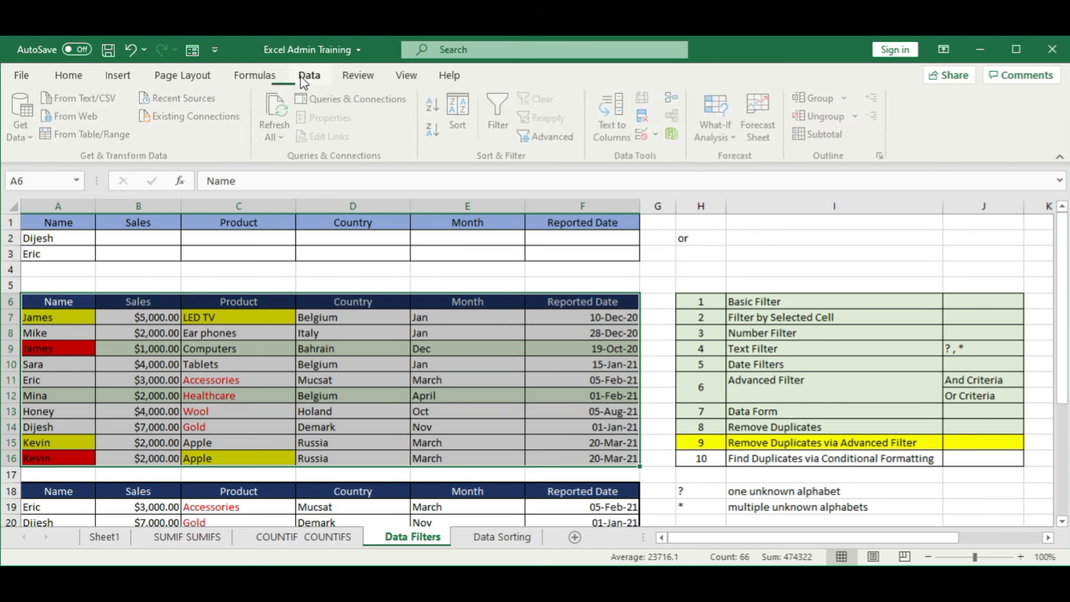
pyautogui.click(549, 137)
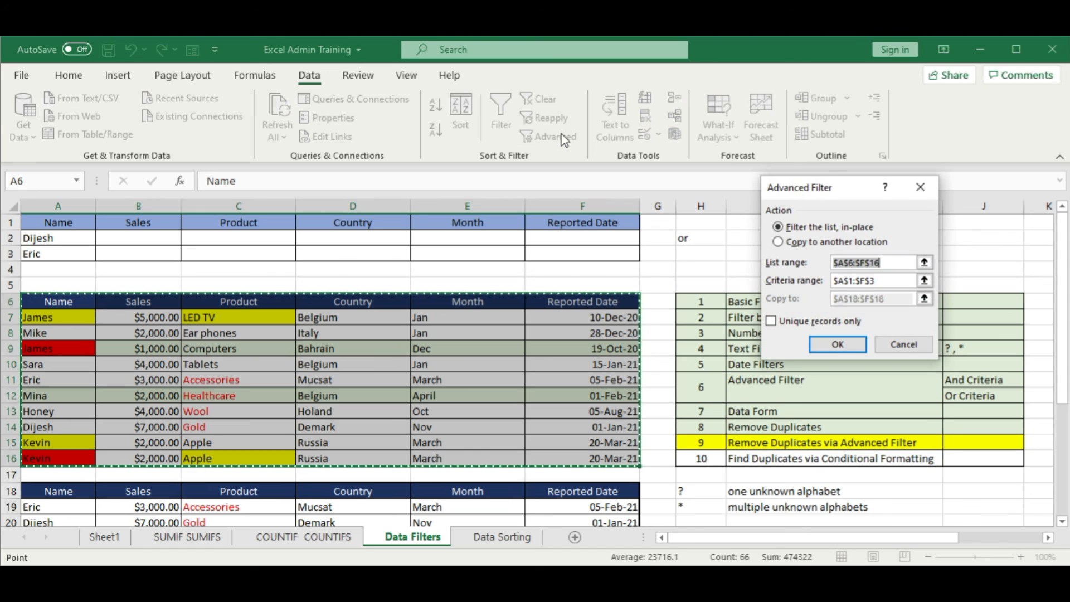
pyautogui.moveTo(799, 190); pyautogui.dragTo(724, 109)
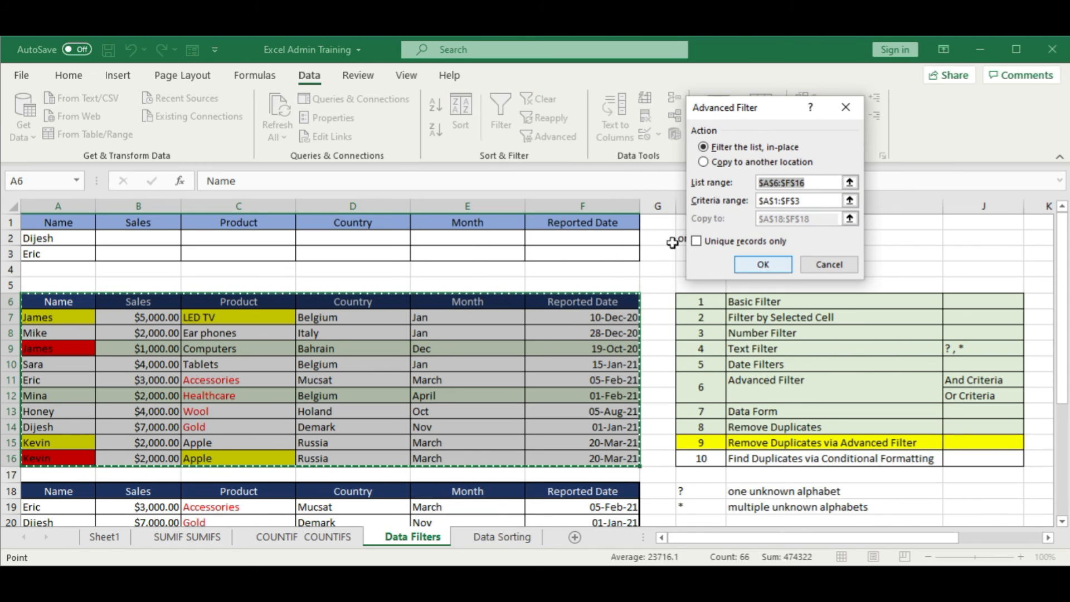
pyautogui.click(704, 163)
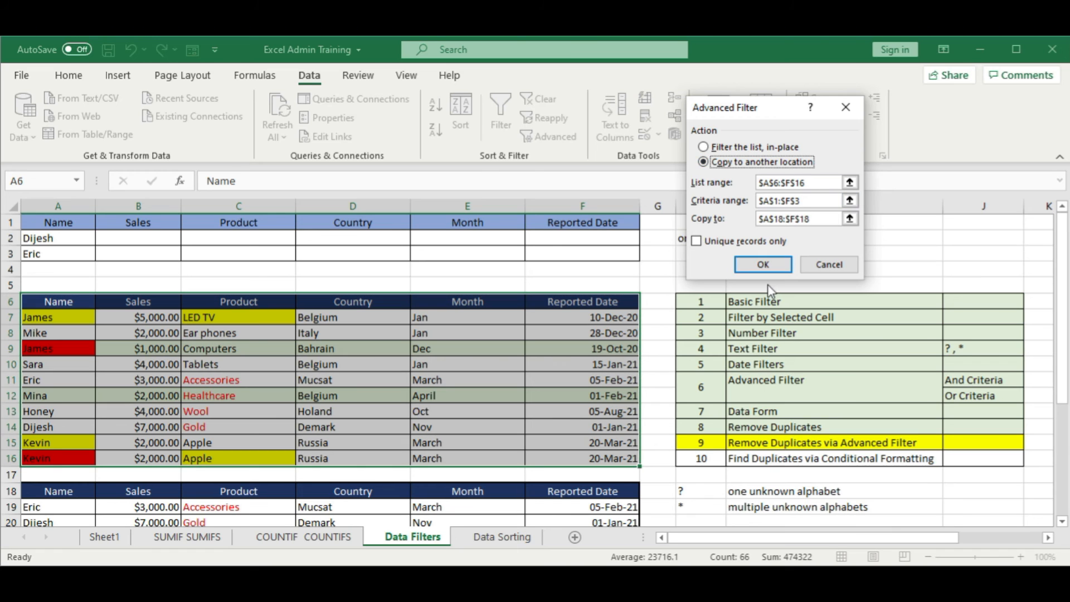
pyautogui.click(850, 184)
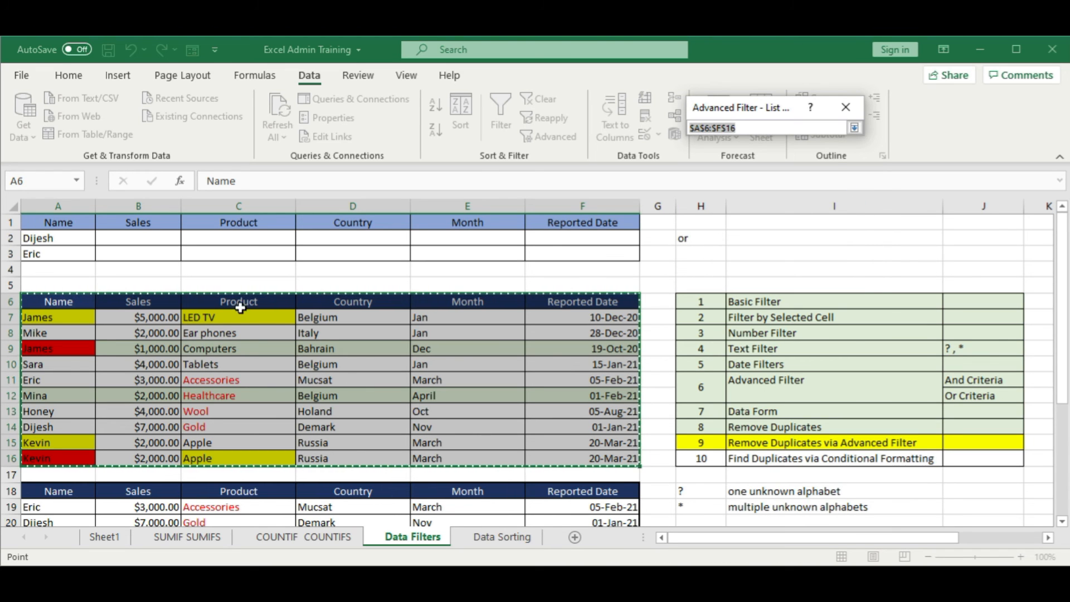
pyautogui.click(855, 128)
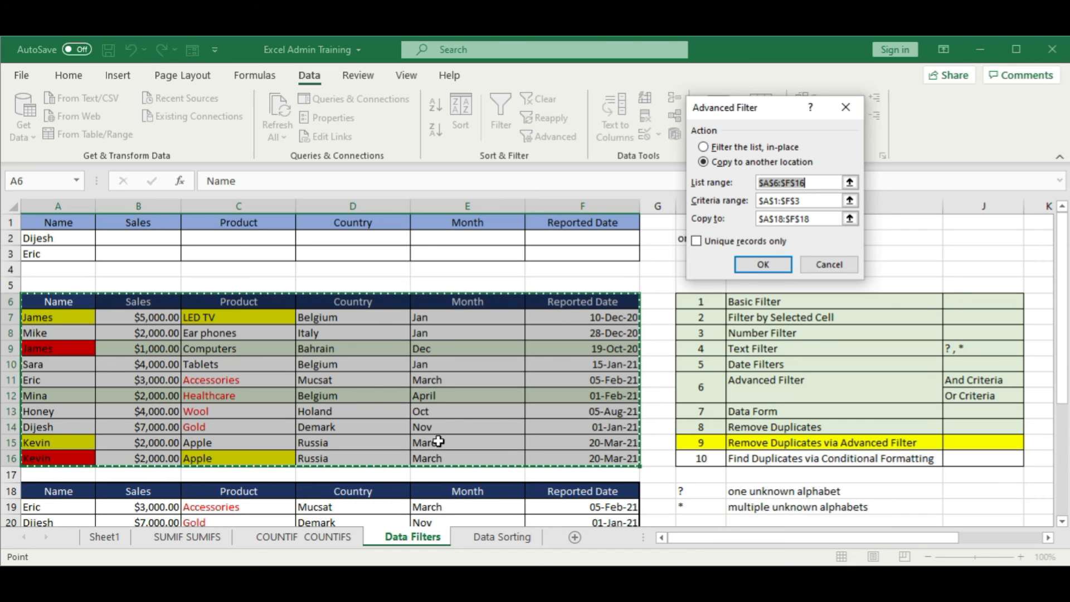
# Step: Set the criteria range to A1:F3 and the copy destination to A18, and run the filter for unique records only
pyautogui.click(850, 200)
pyautogui.moveTo(79, 219); pyautogui.dragTo(600, 253)
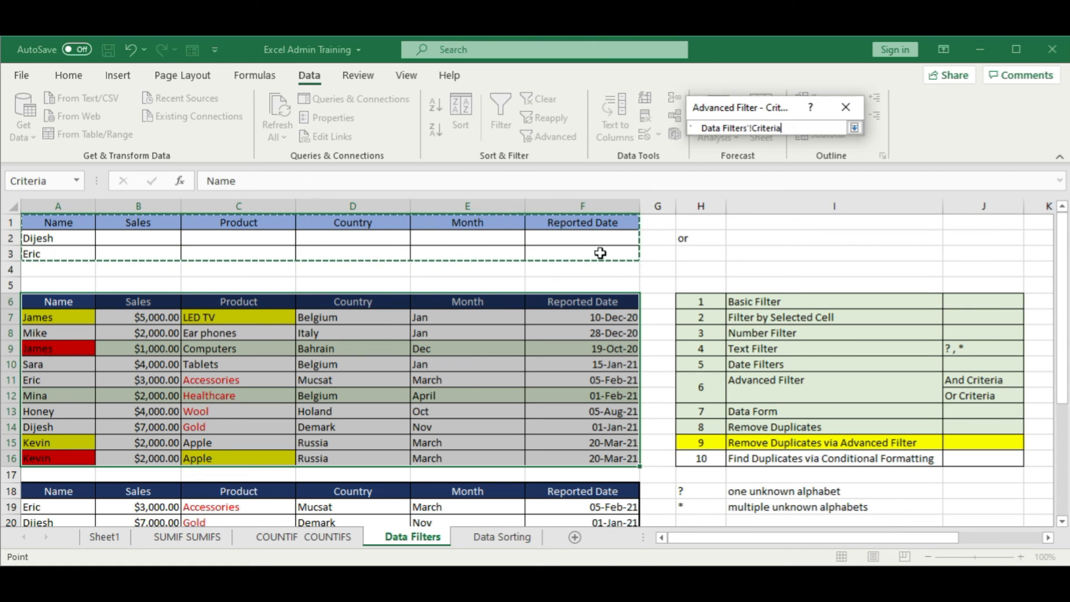
pyautogui.click(854, 128)
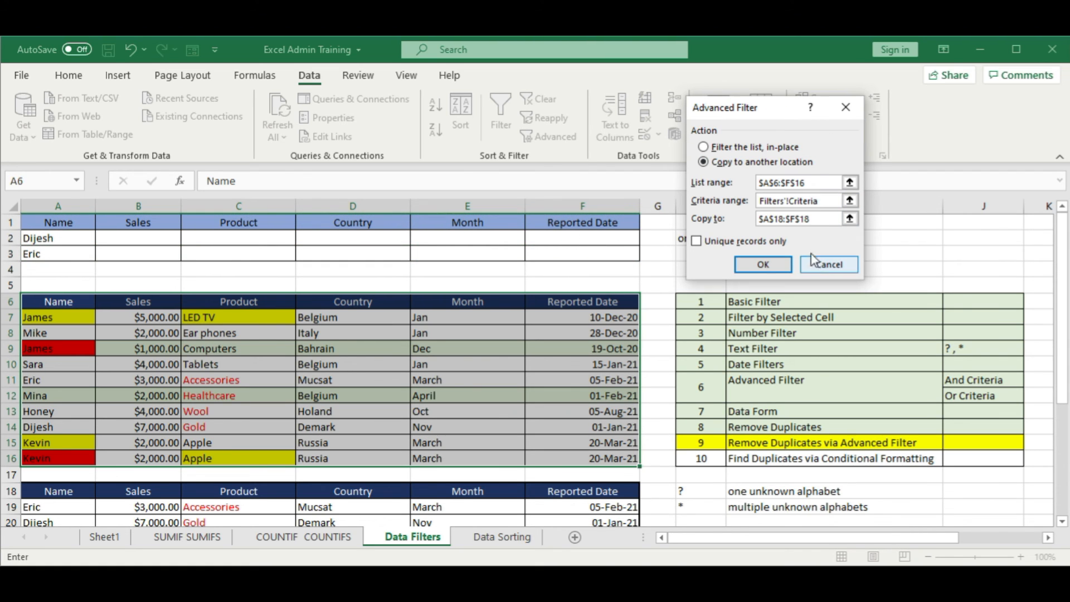
pyautogui.click(850, 219)
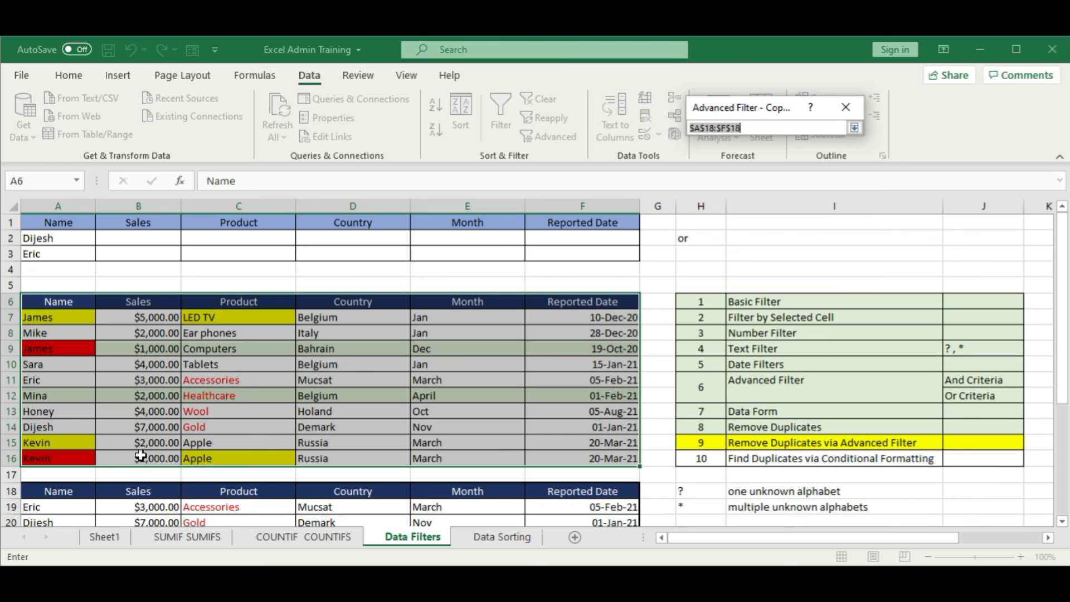
pyautogui.click(78, 491)
pyautogui.click(854, 127)
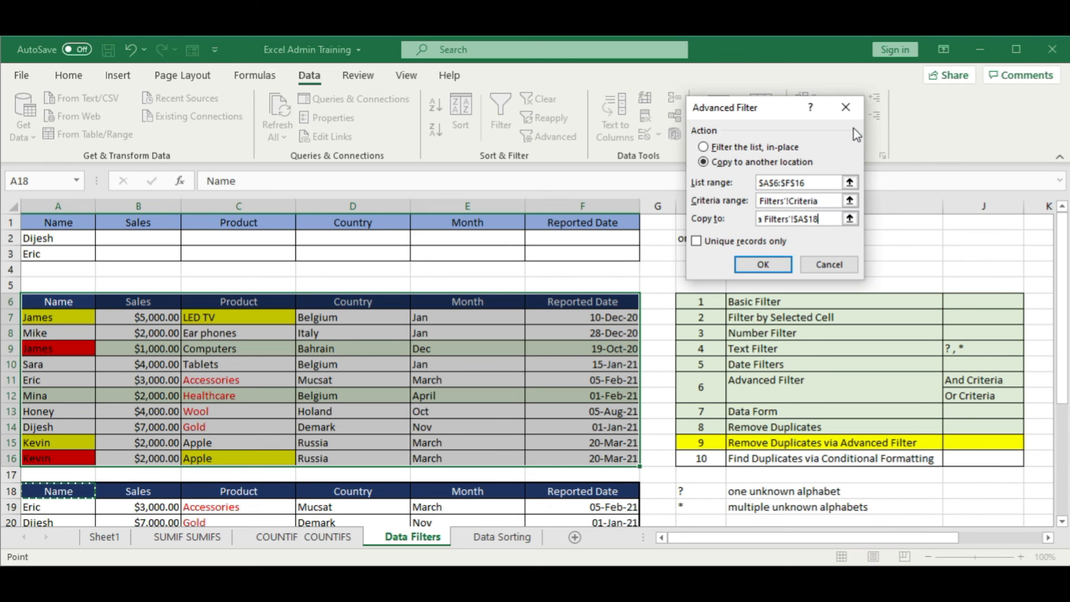
pyautogui.click(697, 241)
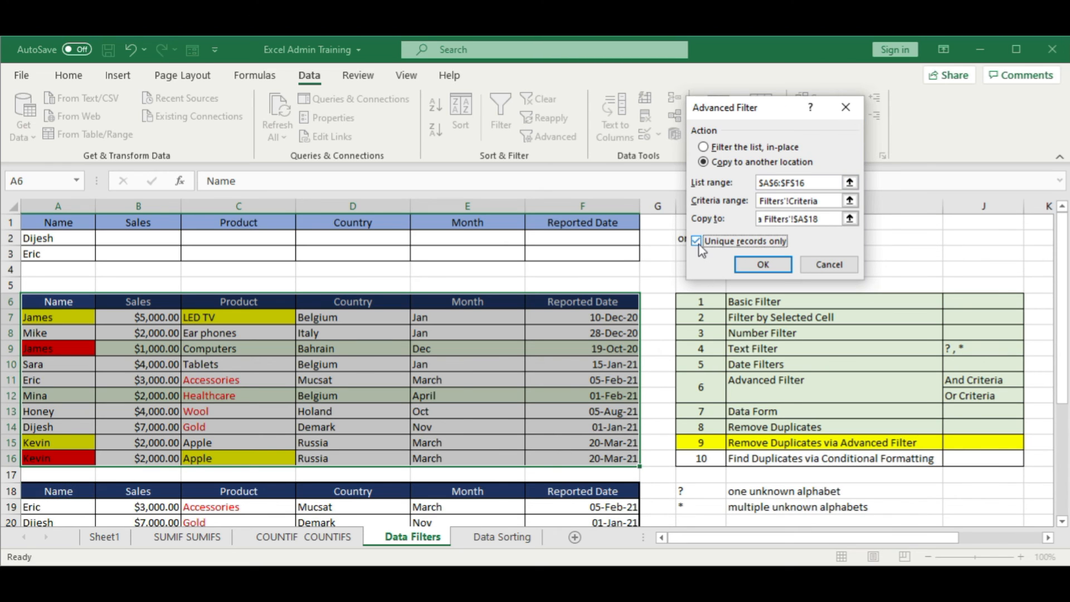
pyautogui.click(761, 266)
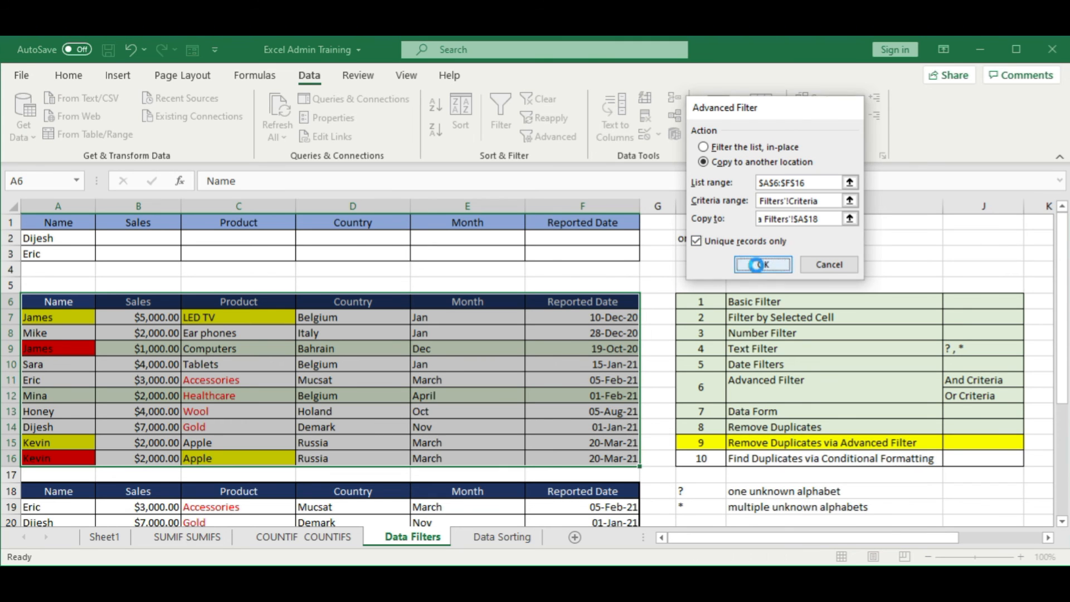
# Step: Compare the extracted records under the row 18 header with the criteria rows and the matching rows in the sales table
pyautogui.scroll(-3, 597, 353)
pyautogui.click(293, 444)
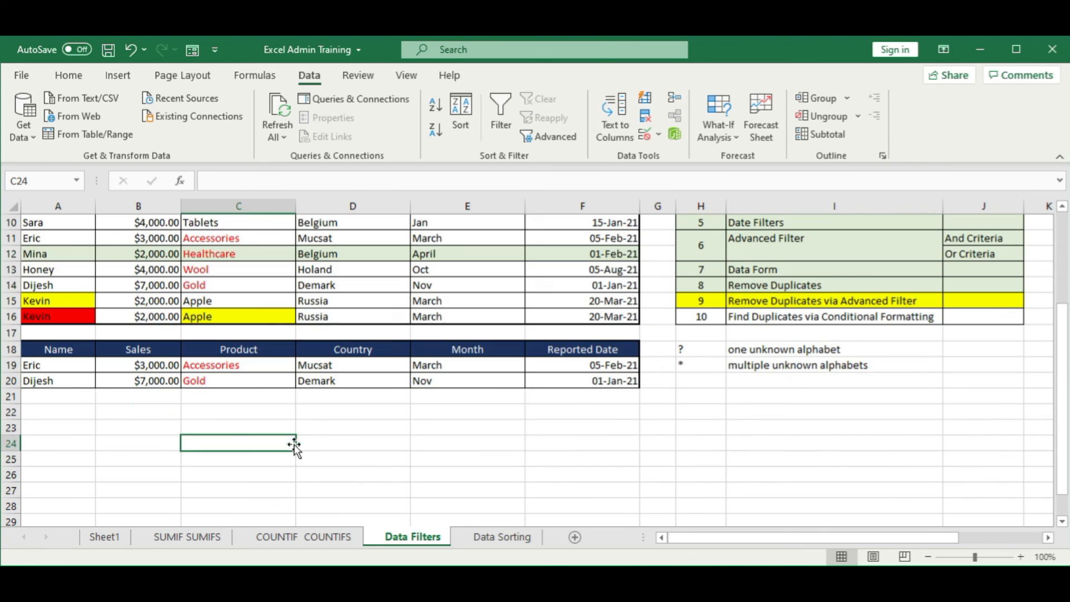
pyautogui.scroll(2, 162, 436)
pyautogui.click(75, 374)
pyautogui.scroll(1, 75, 375)
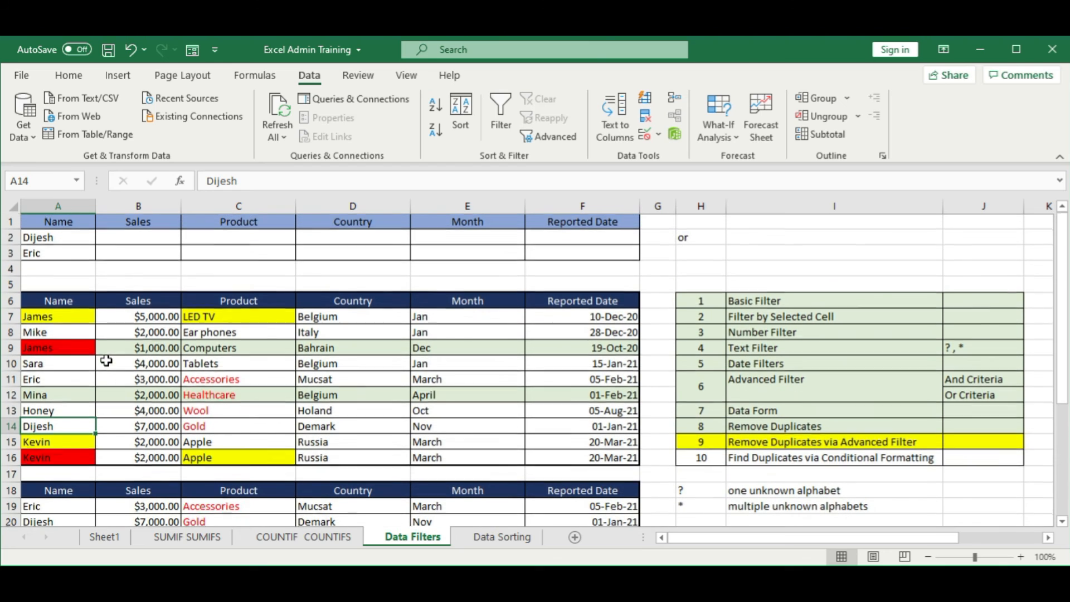
pyautogui.click(50, 382)
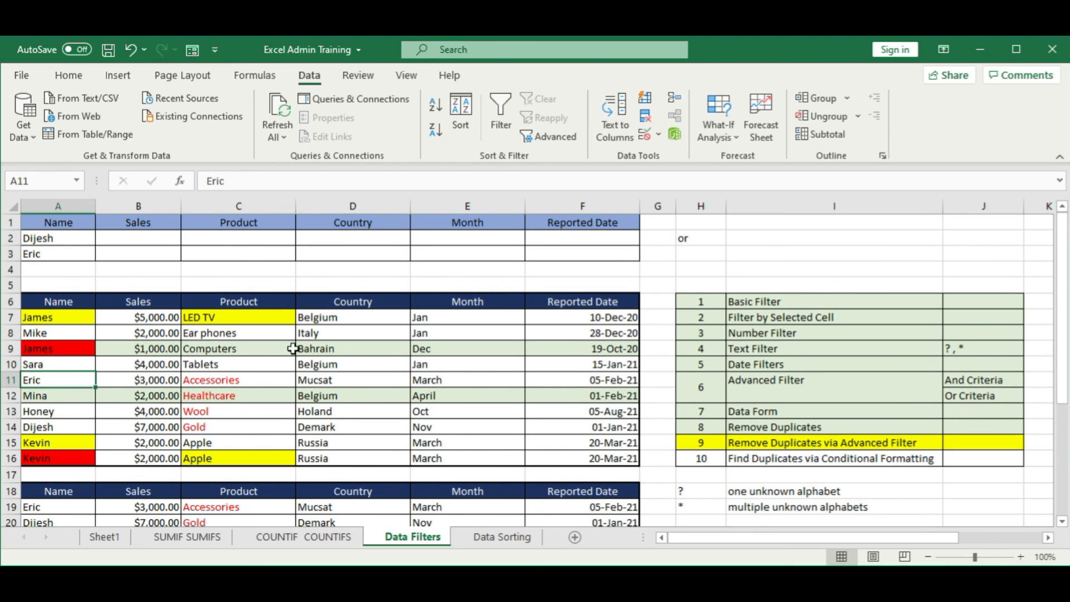
pyautogui.scroll(-1, 317, 388)
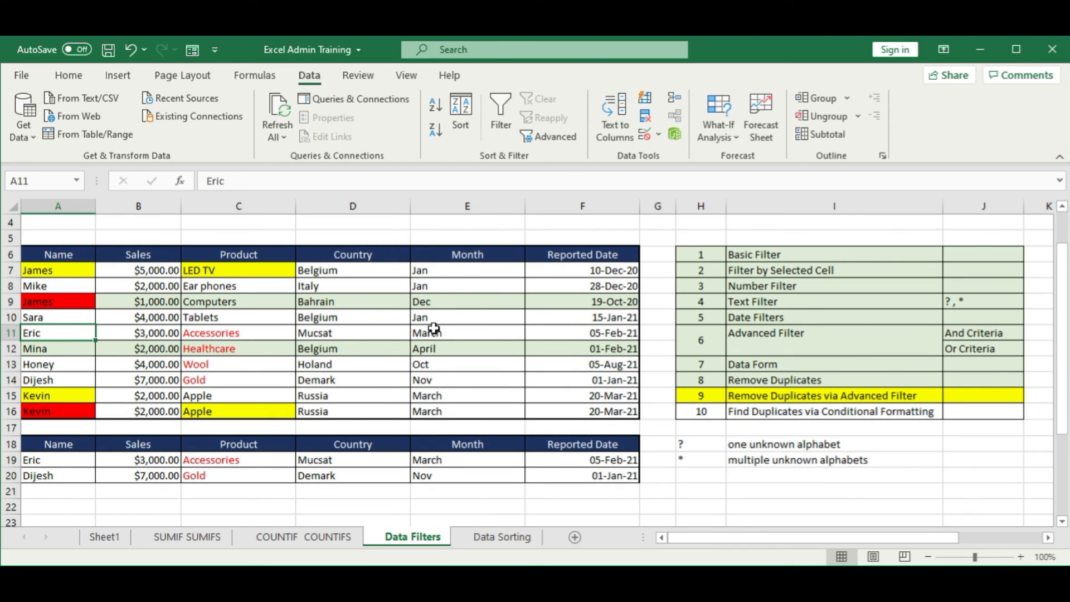
pyautogui.scroll(1, 434, 329)
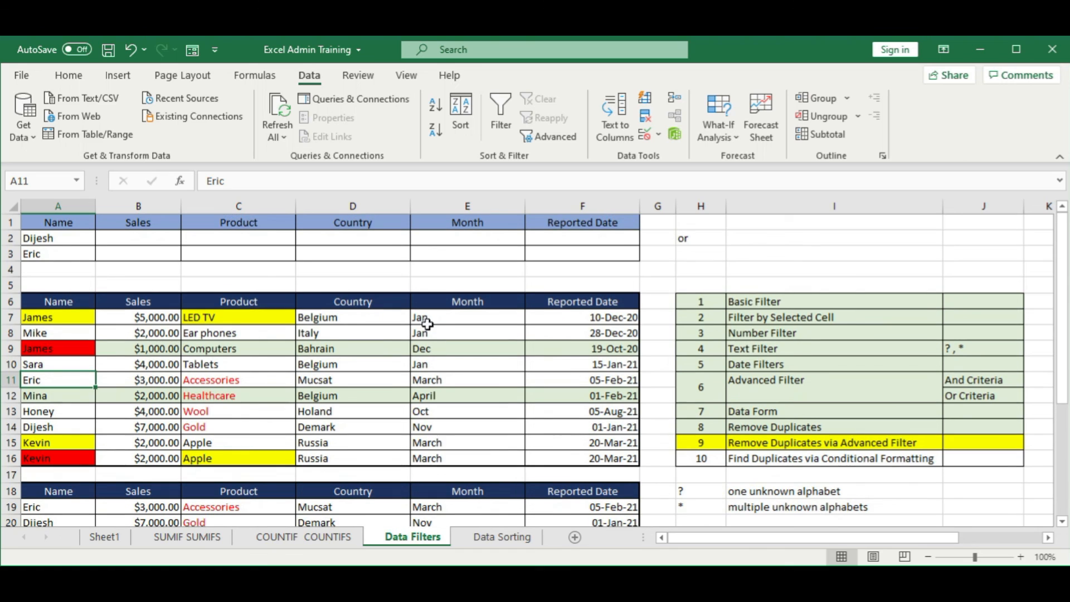
pyautogui.click(54, 256)
pyautogui.write('k')
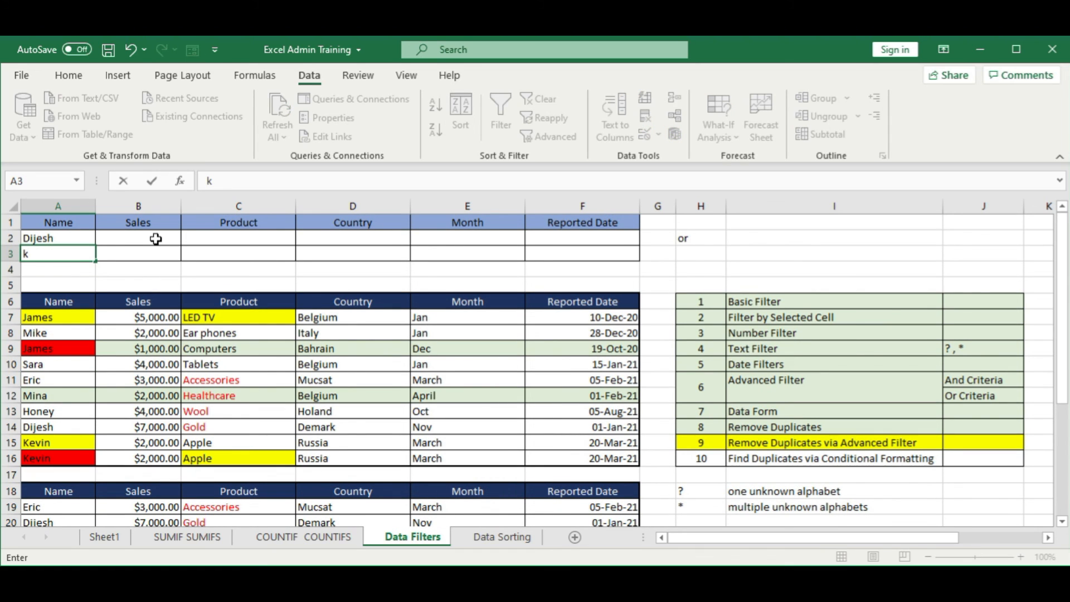
pyautogui.press('Escape')
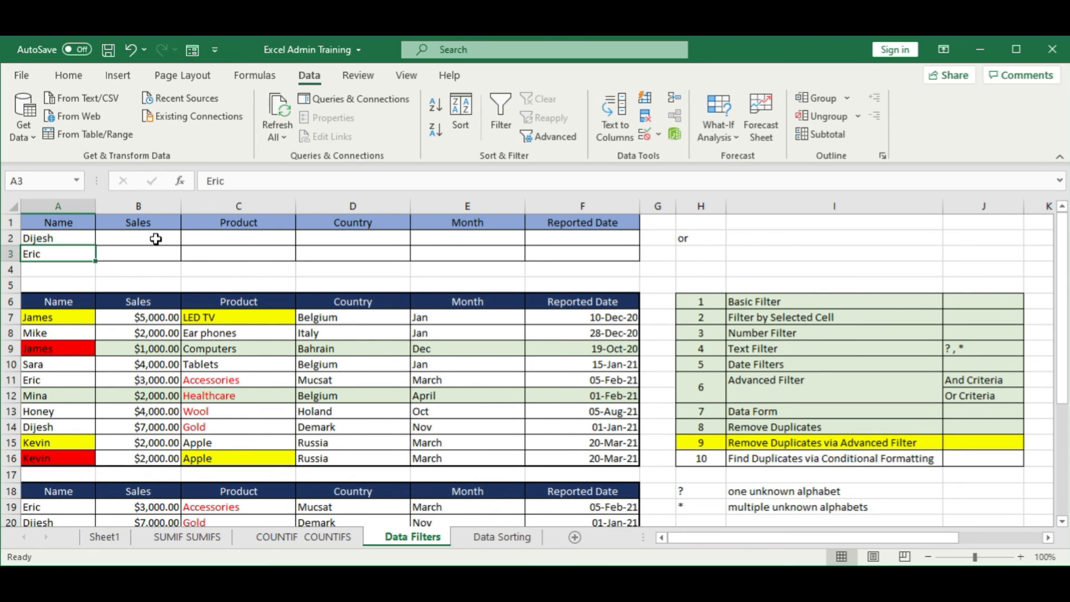
# Step: Replace the Name criterion in A2 with the name that is duplicated in rows 15 and 16 of the sales table
pyautogui.press('Up')
pyautogui.write('ke')
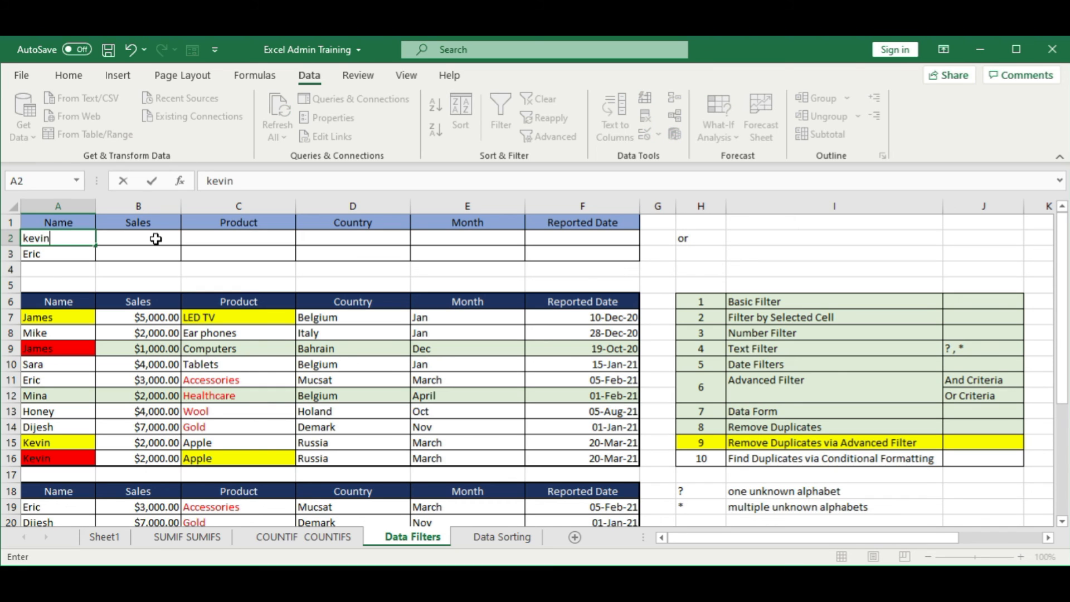
pyautogui.write('vin')
pyautogui.click(328, 335)
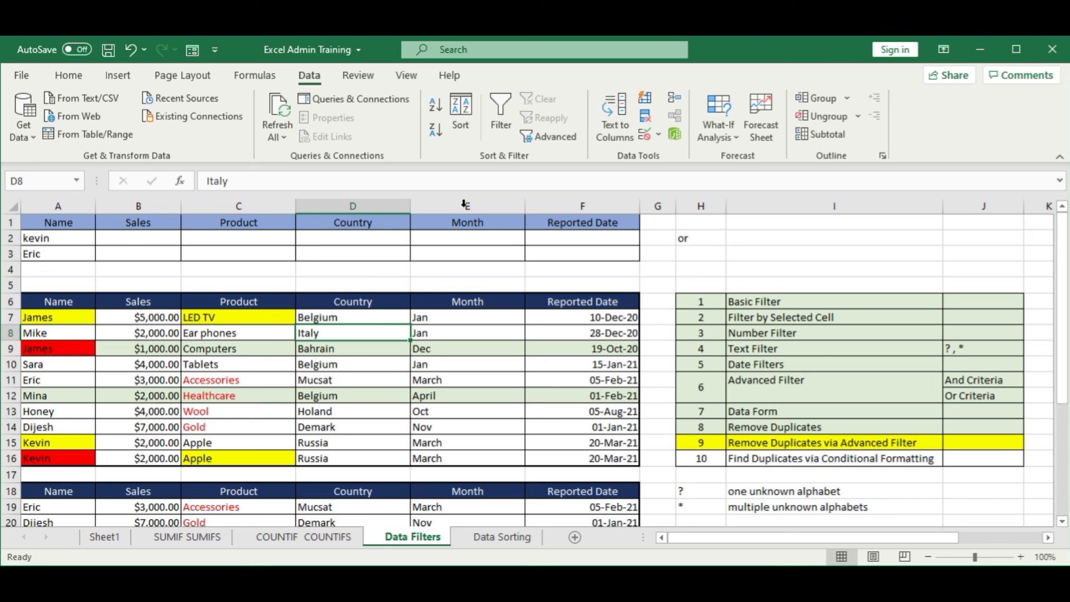
# Step: Start another Advanced Filter on list range A6:F16, copying to another location with A1:F3 as the criteria range
pyautogui.click(551, 137)
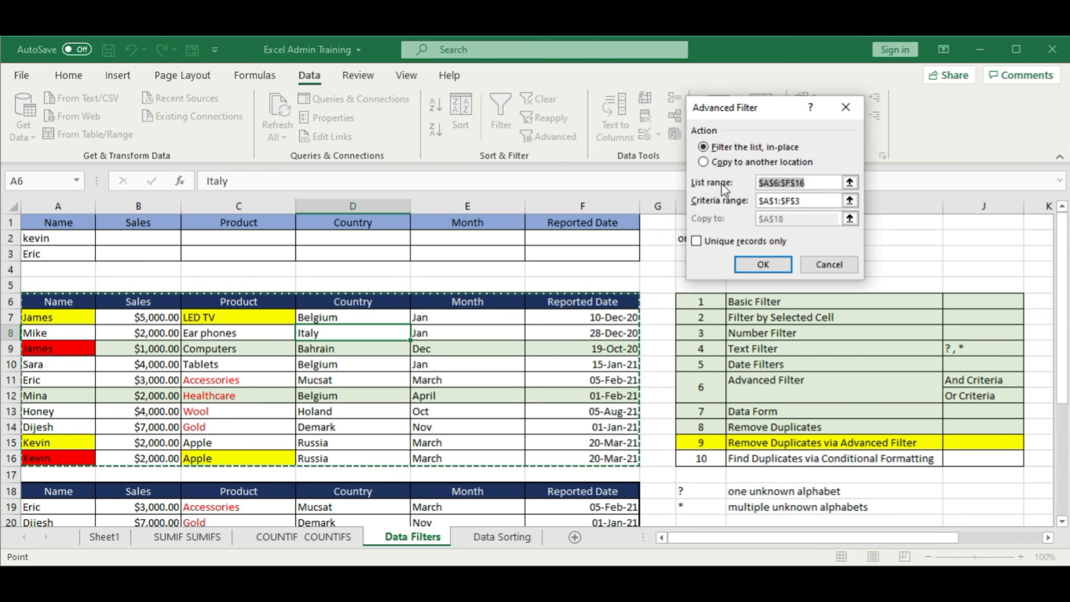
pyautogui.click(703, 163)
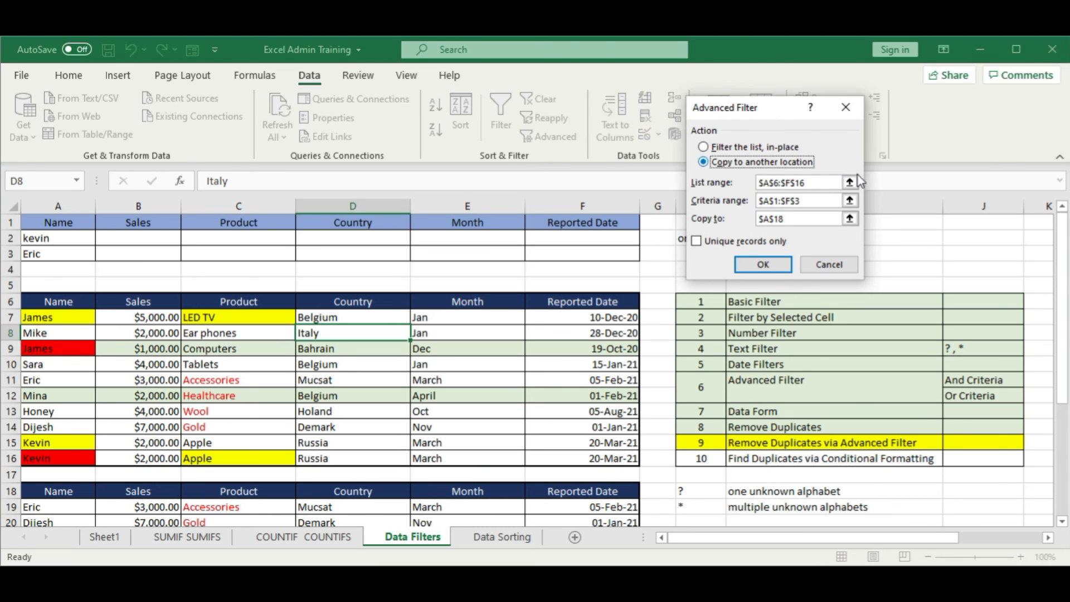
pyautogui.click(850, 200)
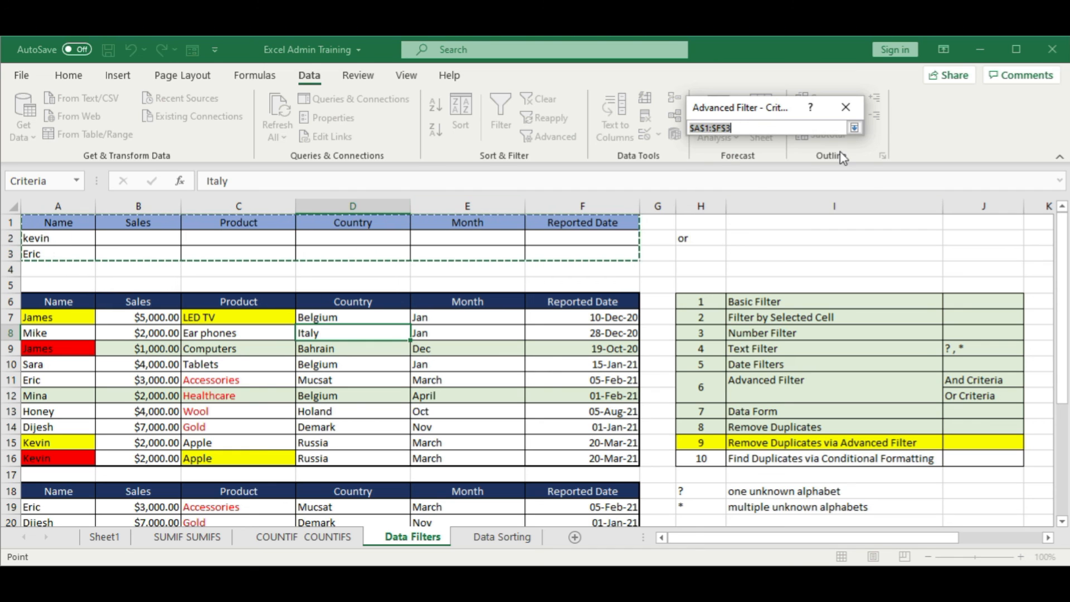
pyautogui.click(854, 128)
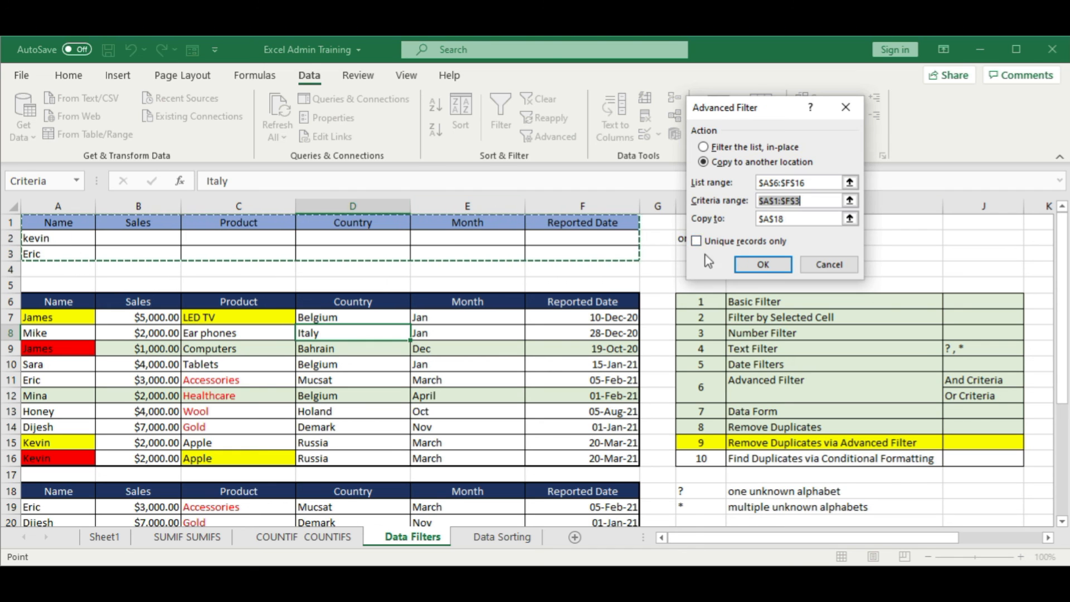
# Step: Set the copy destination to A18, run the filter for unique records only, and check the extracted rows
pyautogui.click(851, 219)
pyautogui.click(66, 493)
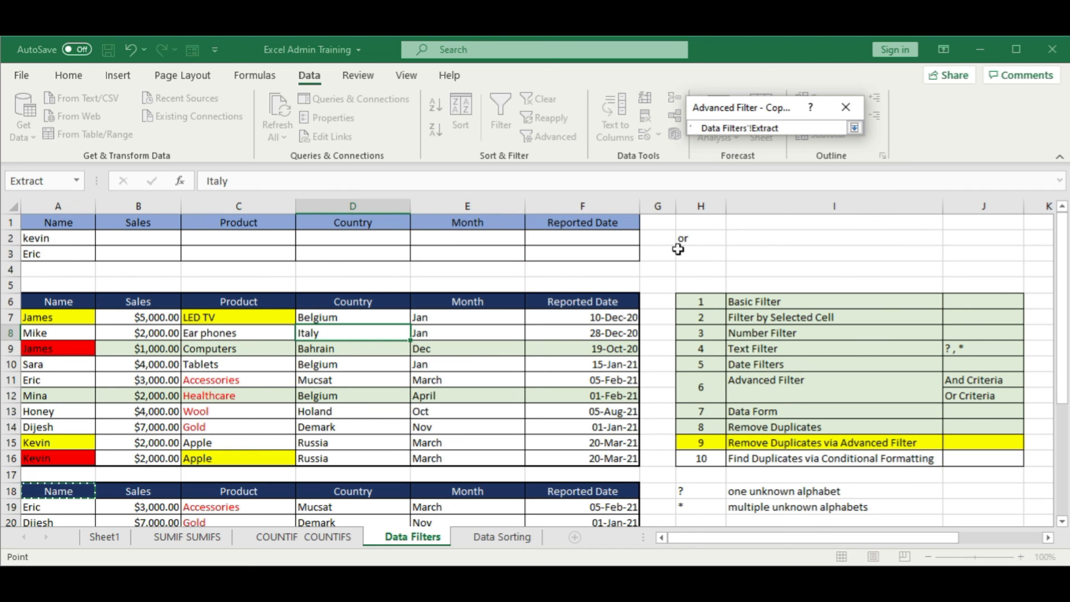
pyautogui.click(854, 128)
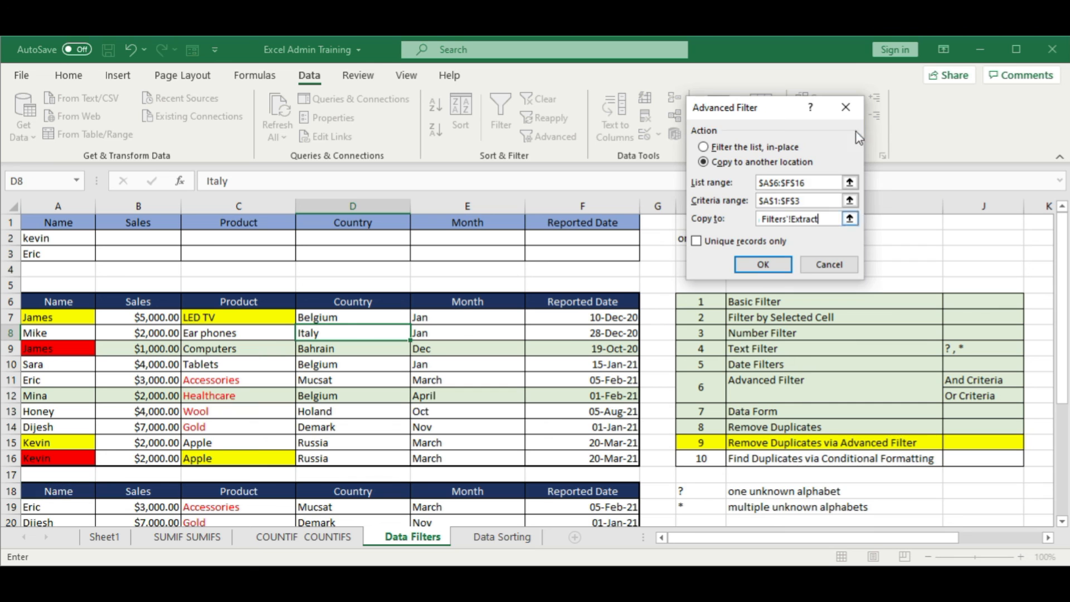
pyautogui.click(697, 241)
pyautogui.click(763, 264)
pyautogui.scroll(-1, 476, 355)
pyautogui.scroll(-2, 477, 354)
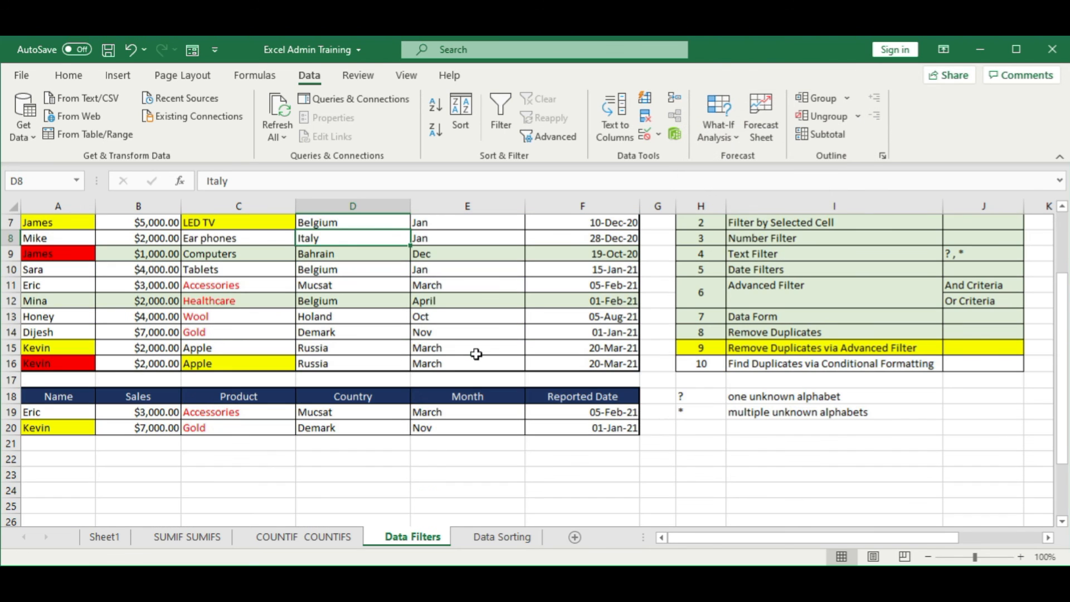
pyautogui.scroll(2, 502, 362)
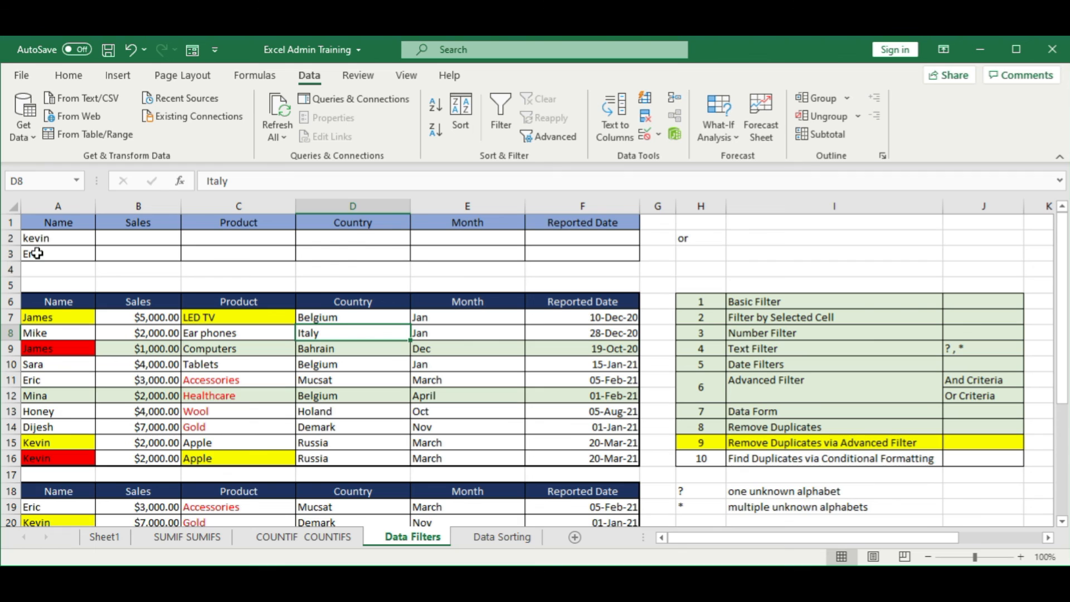
pyautogui.scroll(-2, 177, 473)
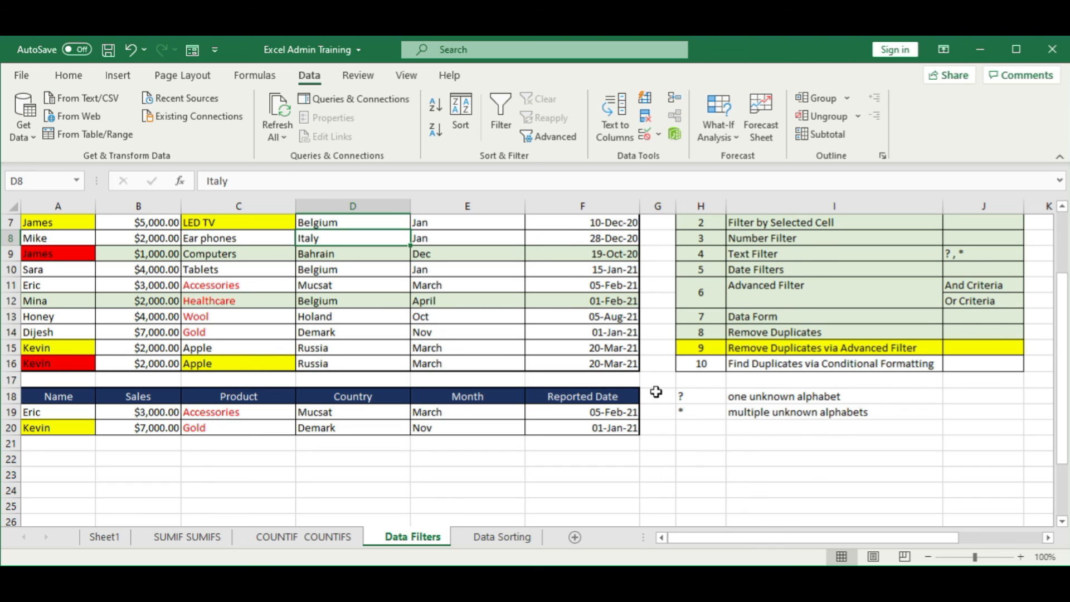
# Step: Mark the Remove Duplicates via Advanced Filter topic row H15:J15 as completed with the same light green fill as the topics above
pyautogui.scroll(1, 647, 399)
pyautogui.moveTo(697, 396); pyautogui.dragTo(964, 397)
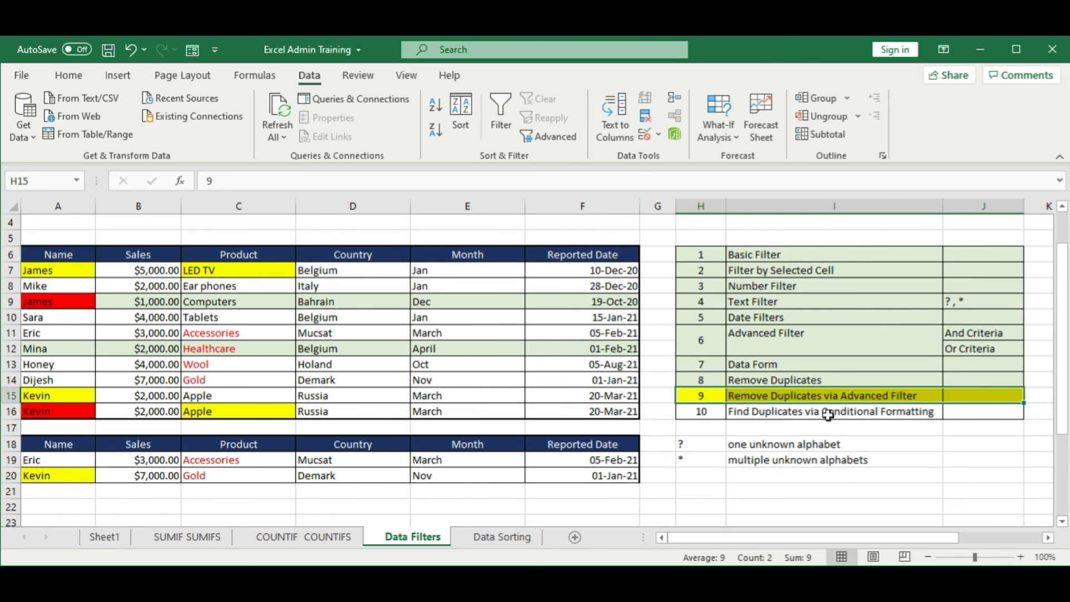
pyautogui.click(69, 77)
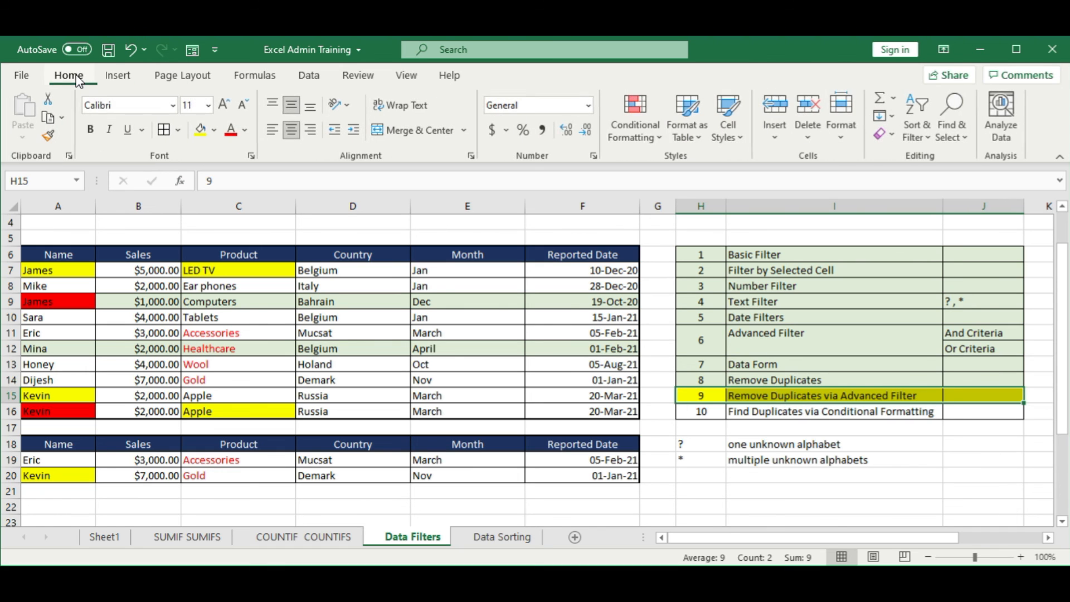
pyautogui.click(215, 130)
pyautogui.click(324, 191)
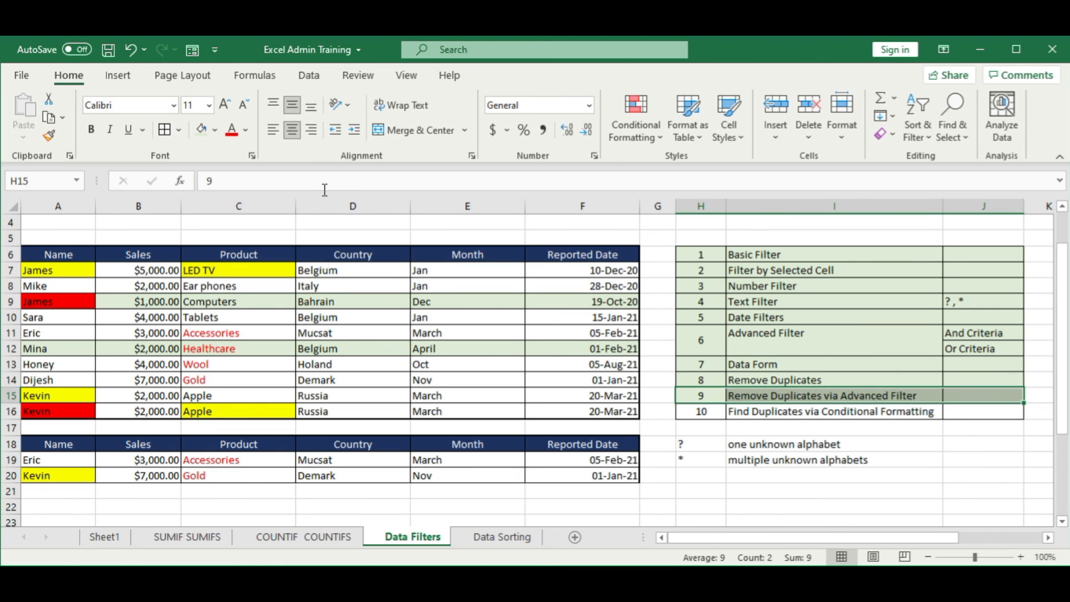
# Step: Highlight the Find Duplicates via Conditional Formatting topic row H16:J16 with yellow fill
pyautogui.moveTo(701, 415); pyautogui.dragTo(981, 412)
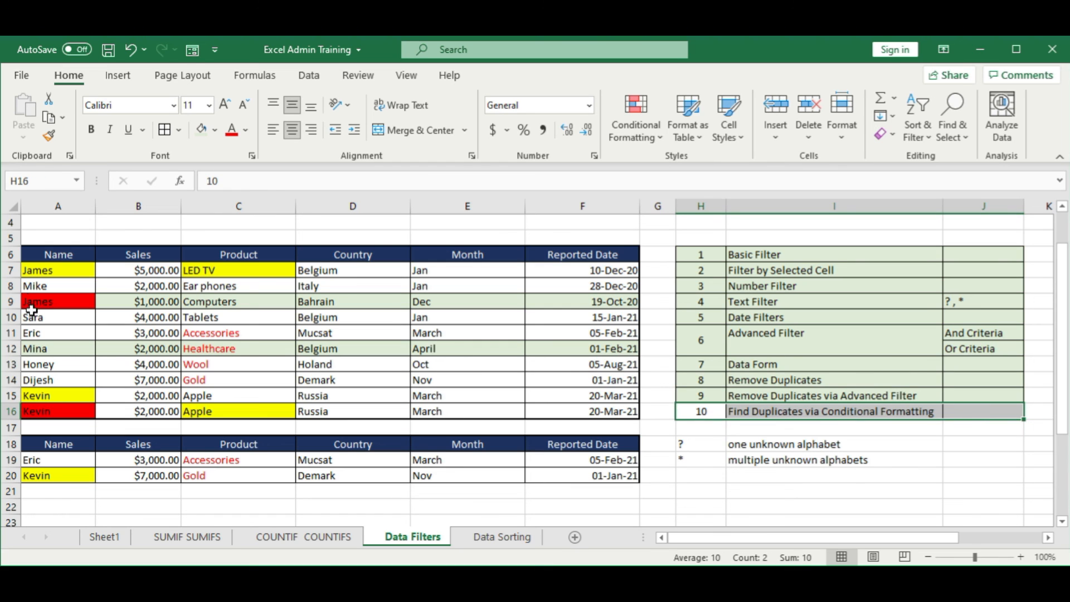
pyautogui.click(216, 131)
pyautogui.click(246, 277)
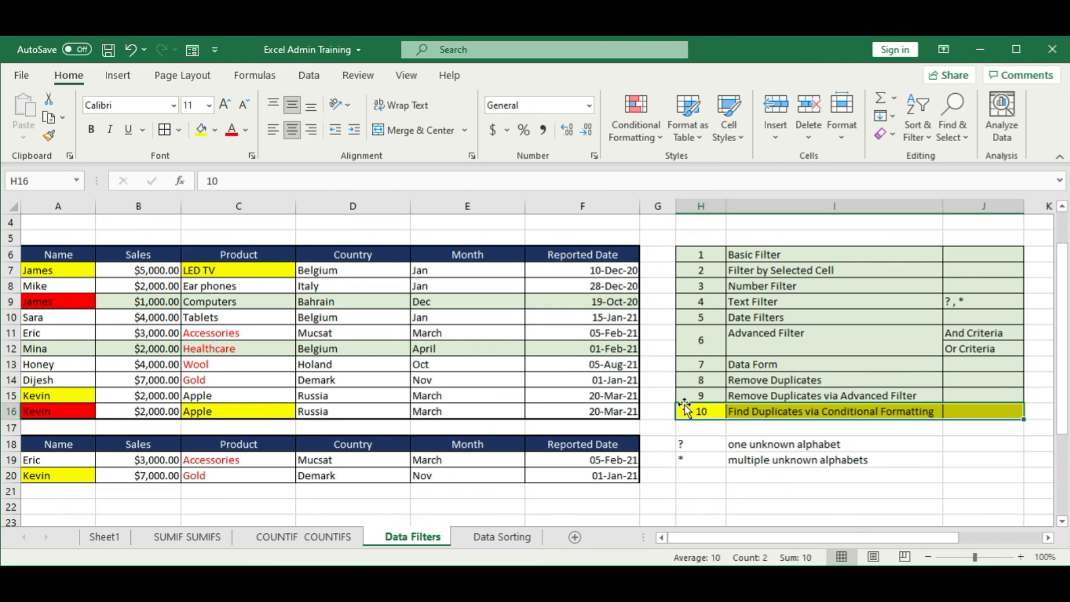
# Step: Clear the fill colours from the sales data A7:F16 and reset its font colour to automatic black
pyautogui.click(865, 489)
pyautogui.moveTo(34, 277); pyautogui.dragTo(564, 397)
pyautogui.click(202, 314)
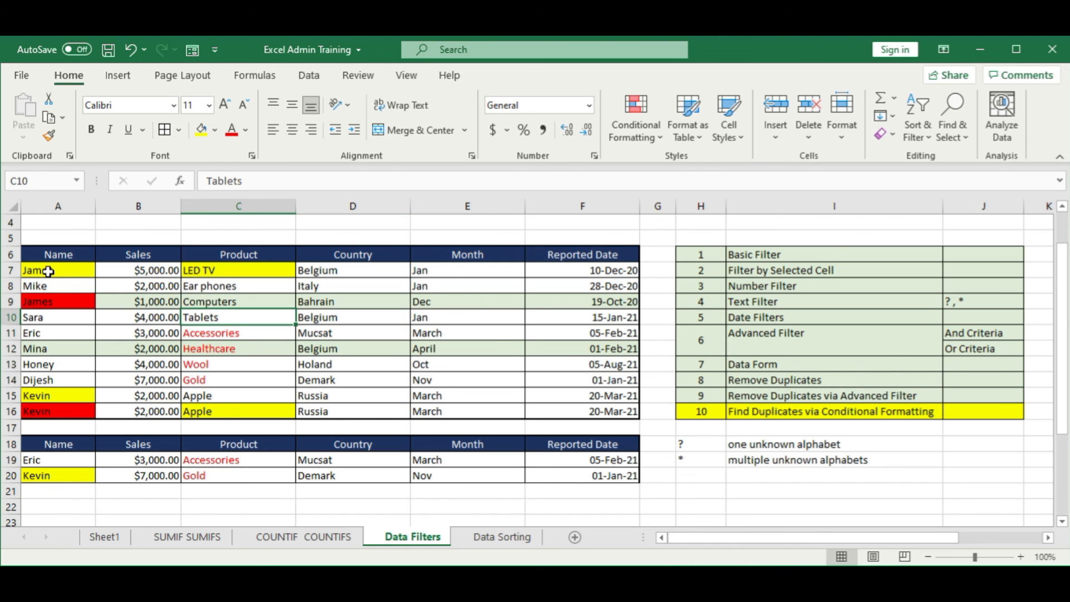
pyautogui.moveTo(50, 270); pyautogui.dragTo(580, 411)
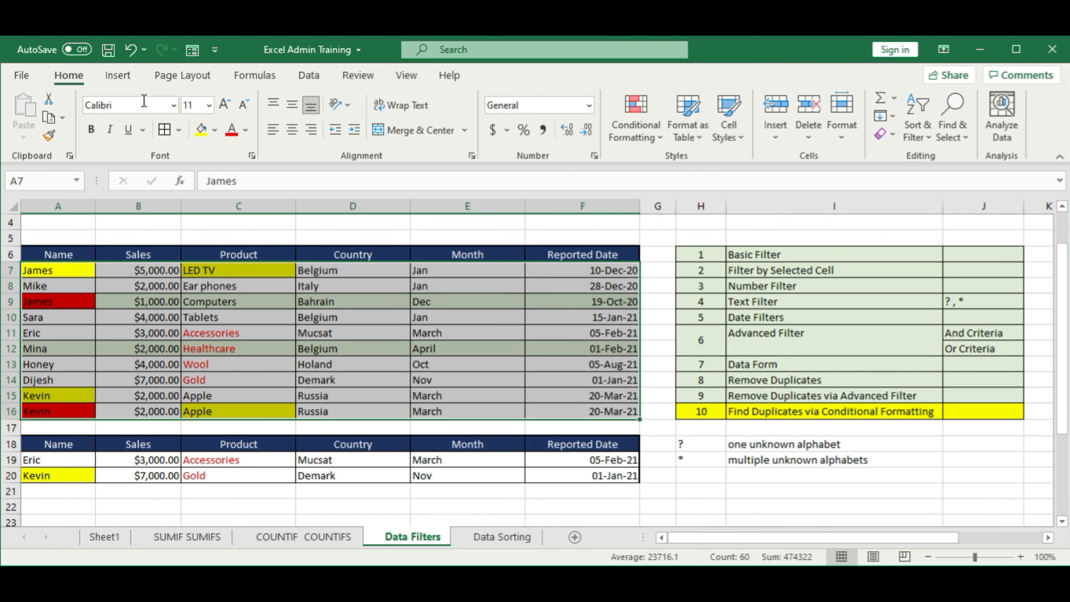
pyautogui.click(215, 130)
pyautogui.click(251, 302)
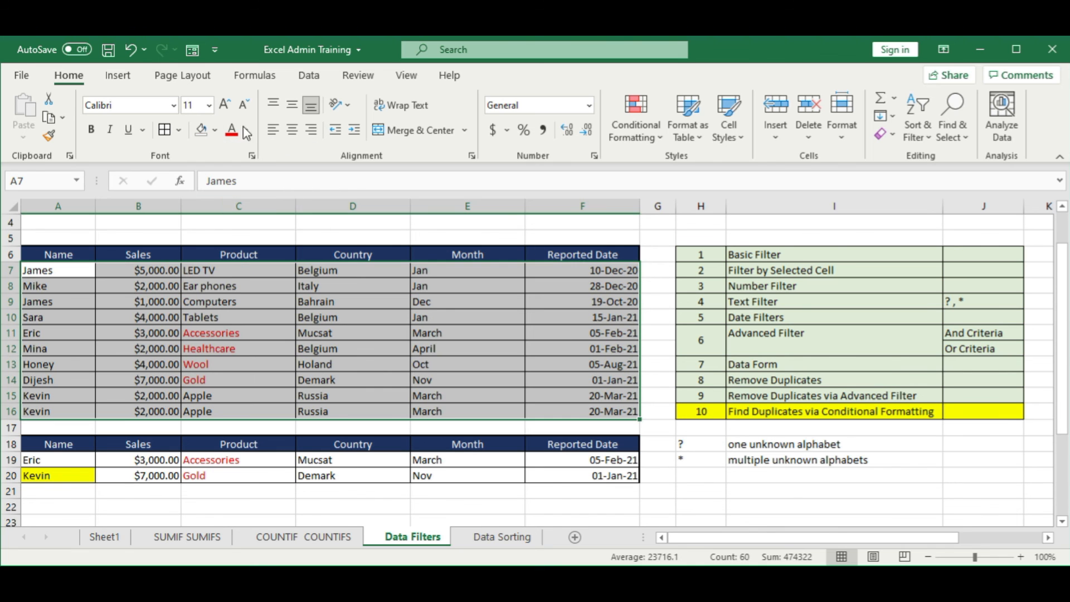
pyautogui.click(245, 131)
pyautogui.click(262, 149)
pyautogui.click(352, 317)
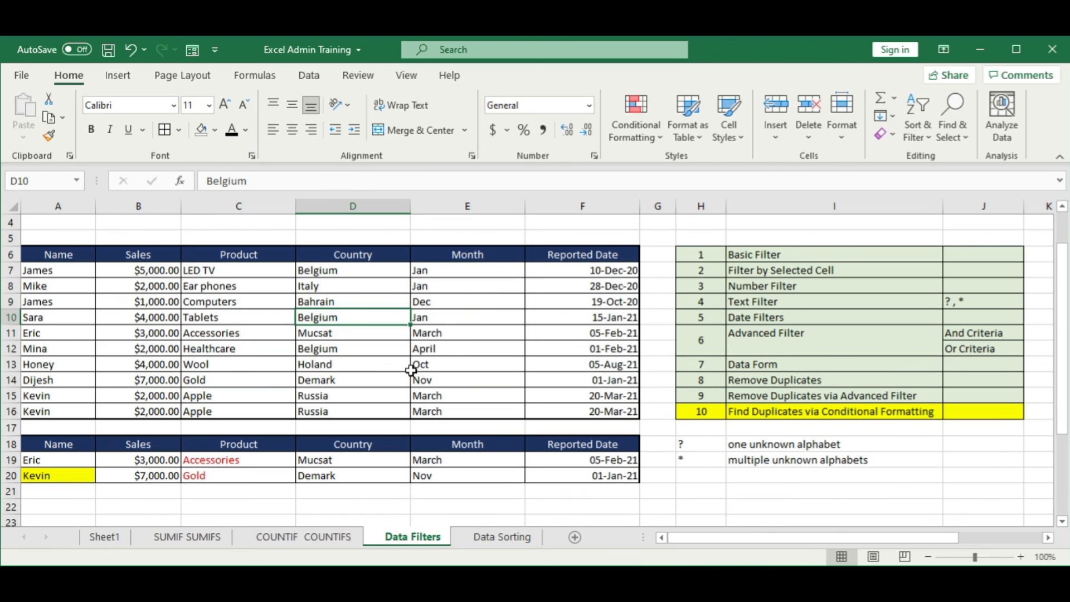
# Step: Apply a Duplicate Values highlight rule to A6:F16, previewing the yellow and green styles before settling on Light Red Fill with Dark Red Text
pyautogui.scroll(1, 113, 308)
pyautogui.moveTo(58, 305); pyautogui.dragTo(536, 463)
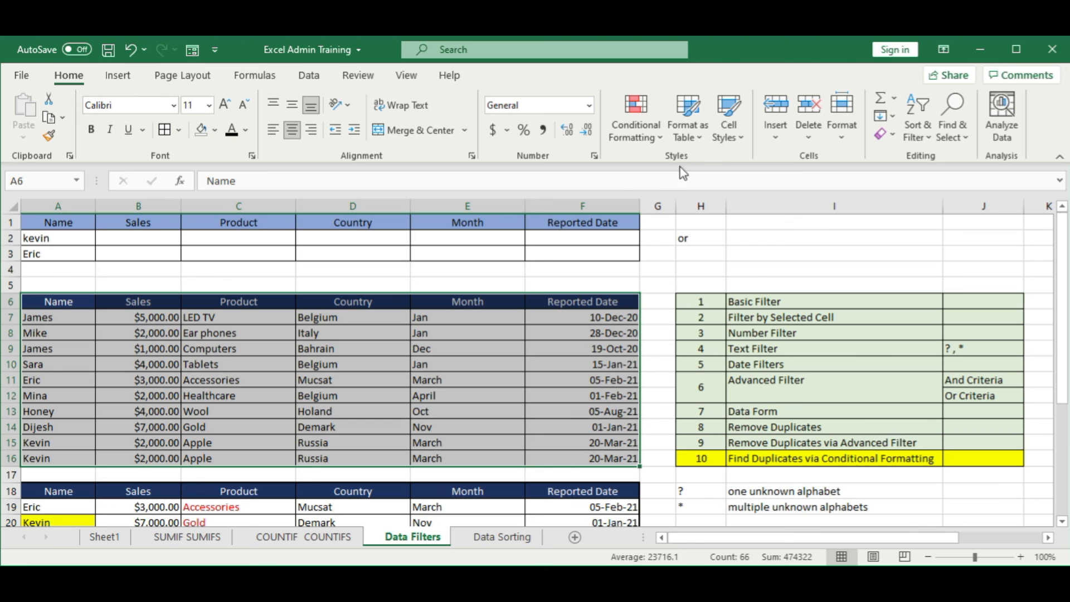
pyautogui.click(652, 146)
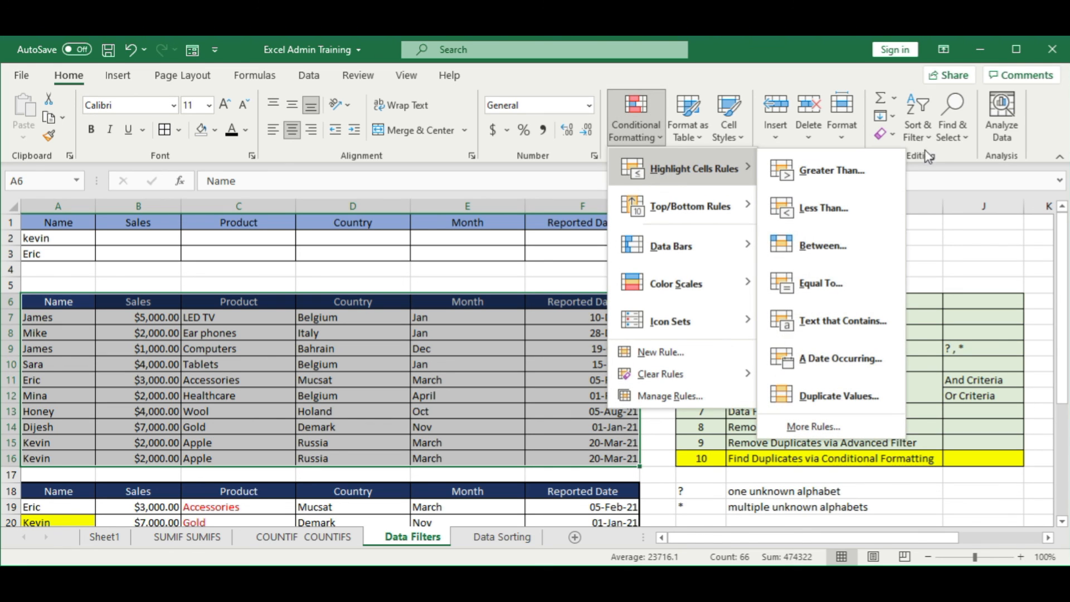
pyautogui.click(836, 396)
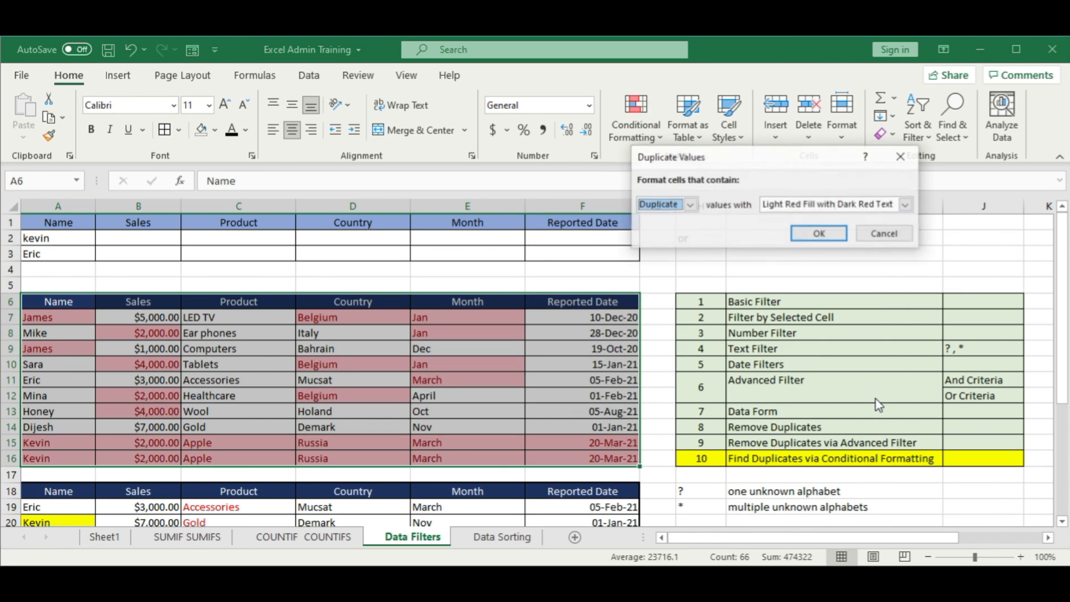
pyautogui.click(849, 204)
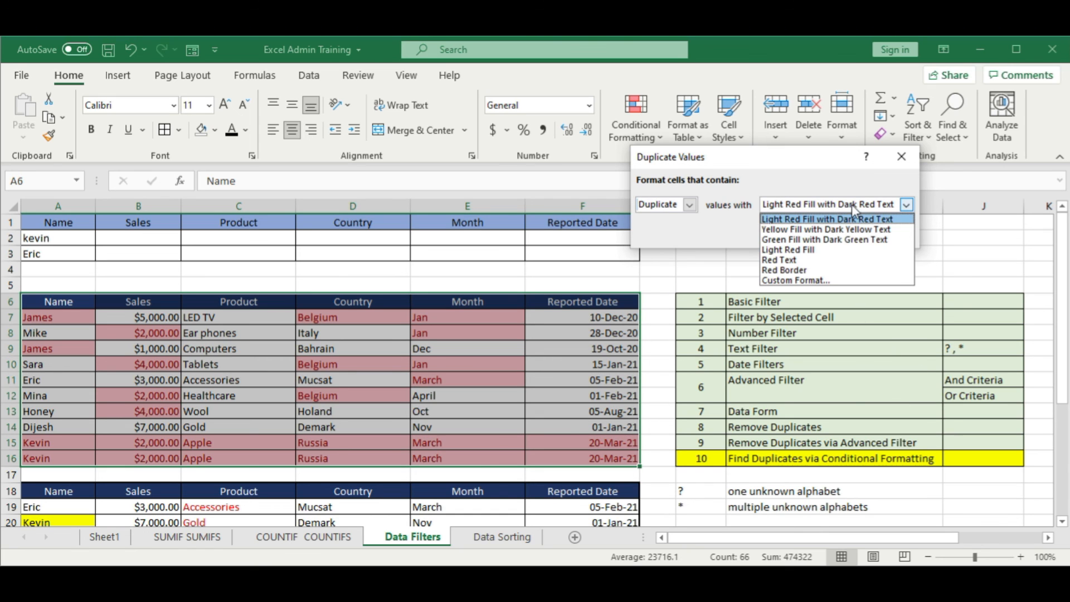
pyautogui.click(842, 225)
pyautogui.click(836, 204)
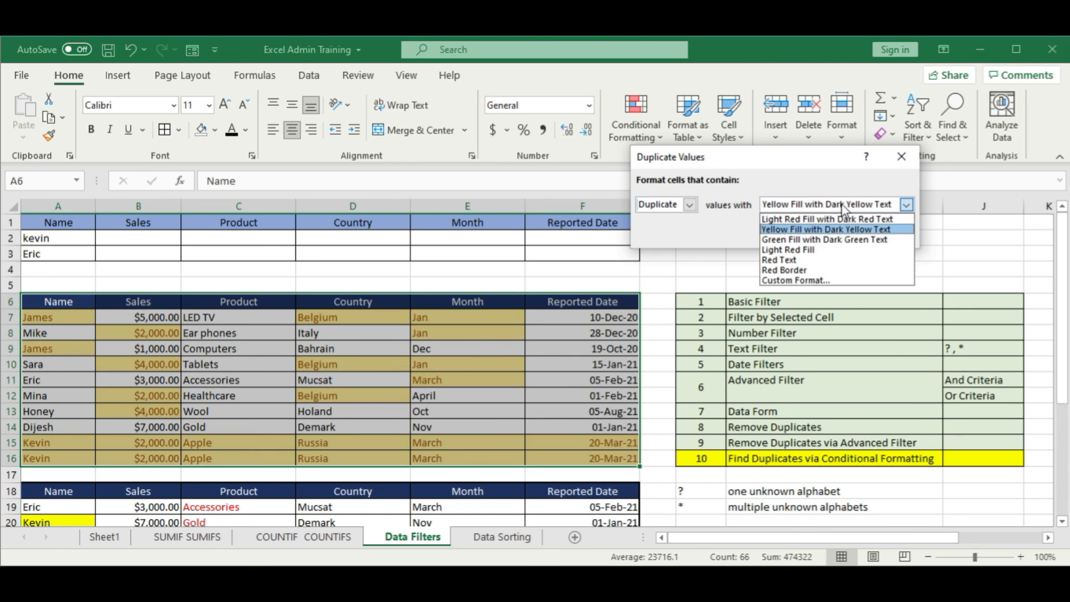
pyautogui.click(825, 239)
pyautogui.click(907, 204)
pyautogui.click(828, 223)
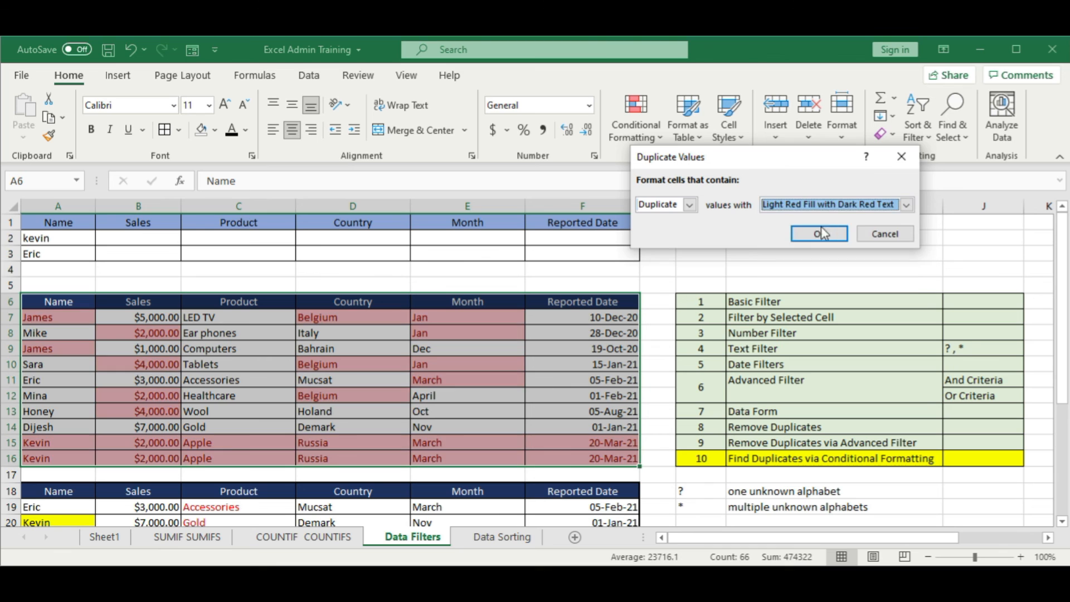
pyautogui.click(836, 233)
pyautogui.click(502, 351)
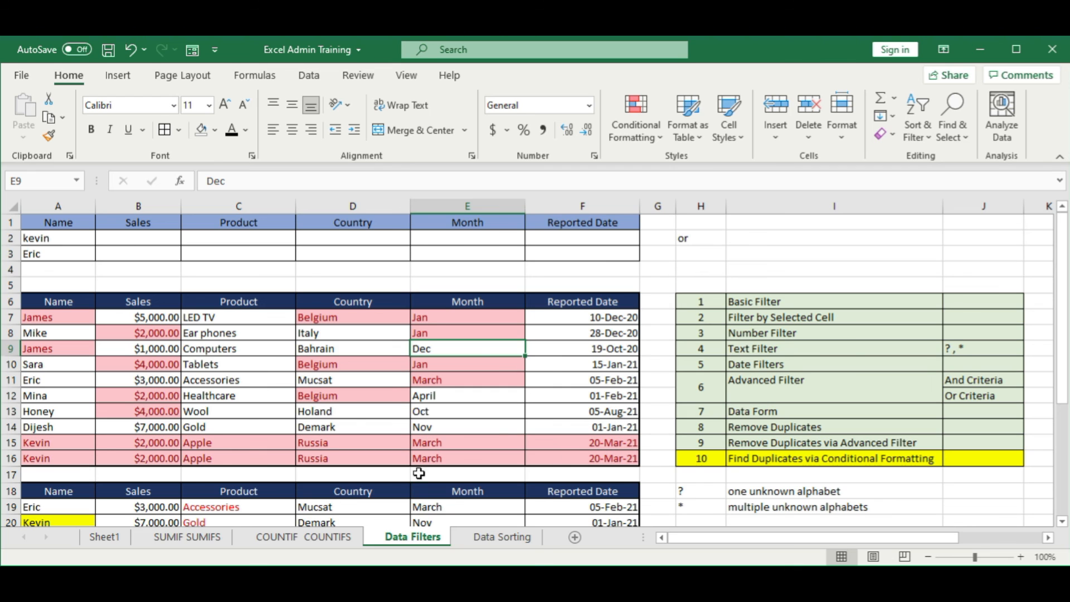
# Step: Examine the highlighted duplicate values in the sales table, especially the repeated records in rows 15 and 16
pyautogui.click(10, 458)
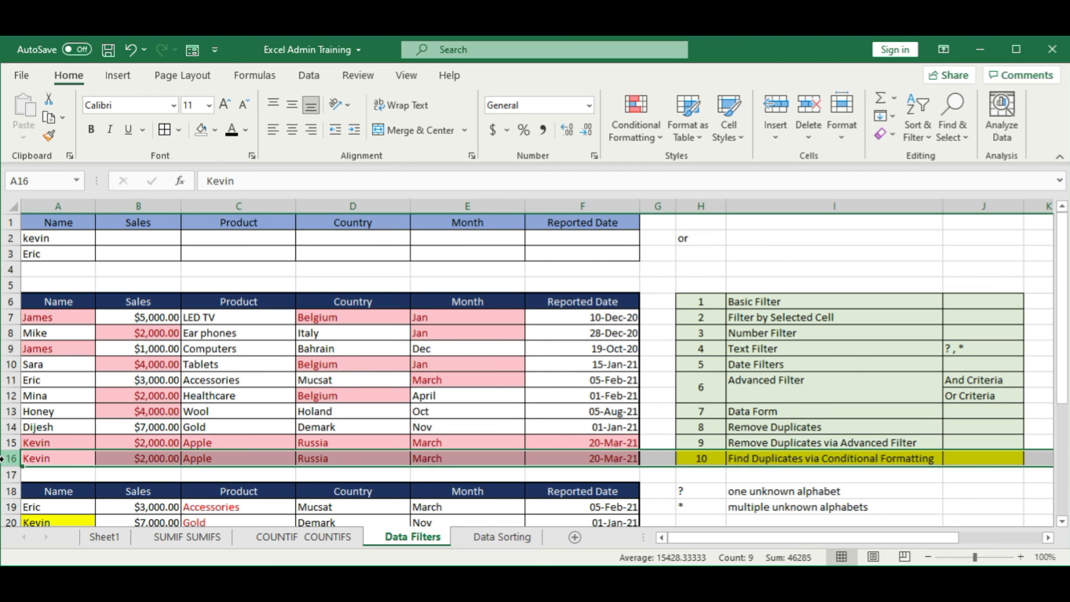
pyautogui.click(221, 410)
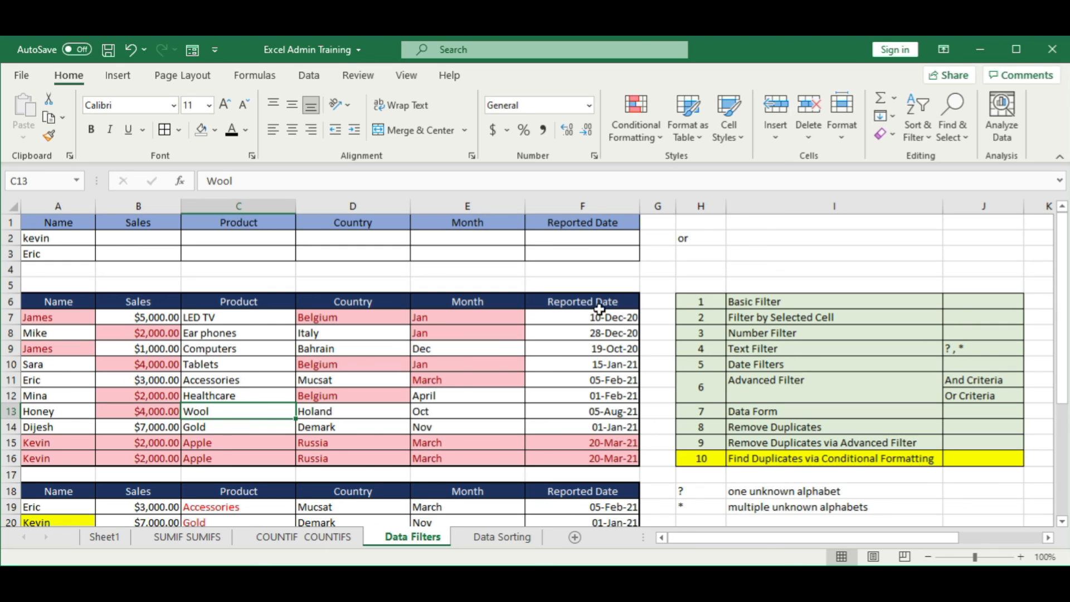
pyautogui.click(555, 440)
pyautogui.scroll(-3, 267, 363)
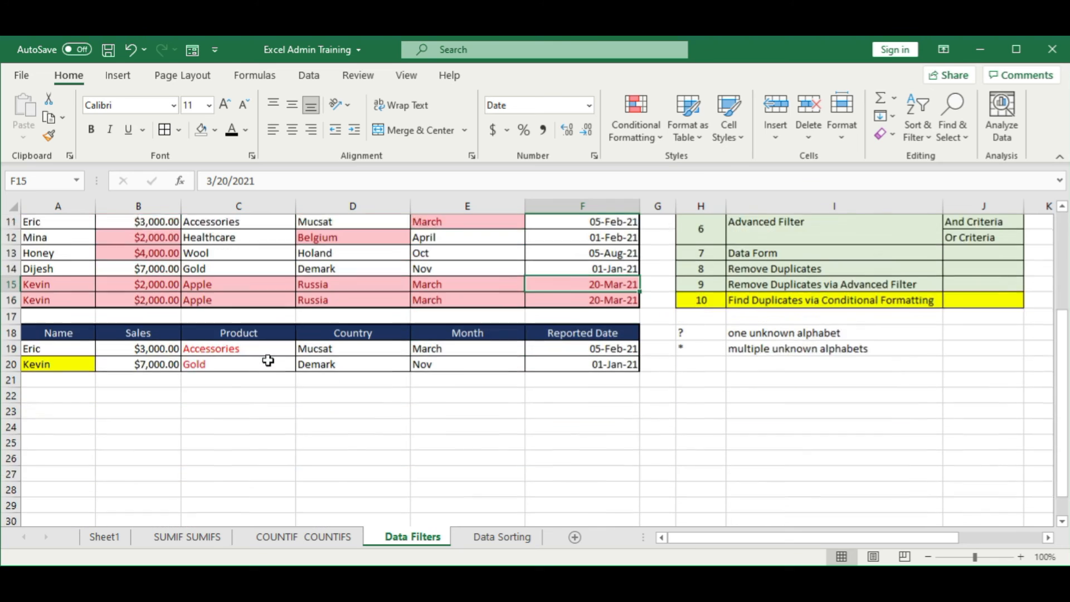
pyautogui.scroll(3, 268, 363)
pyautogui.click(312, 286)
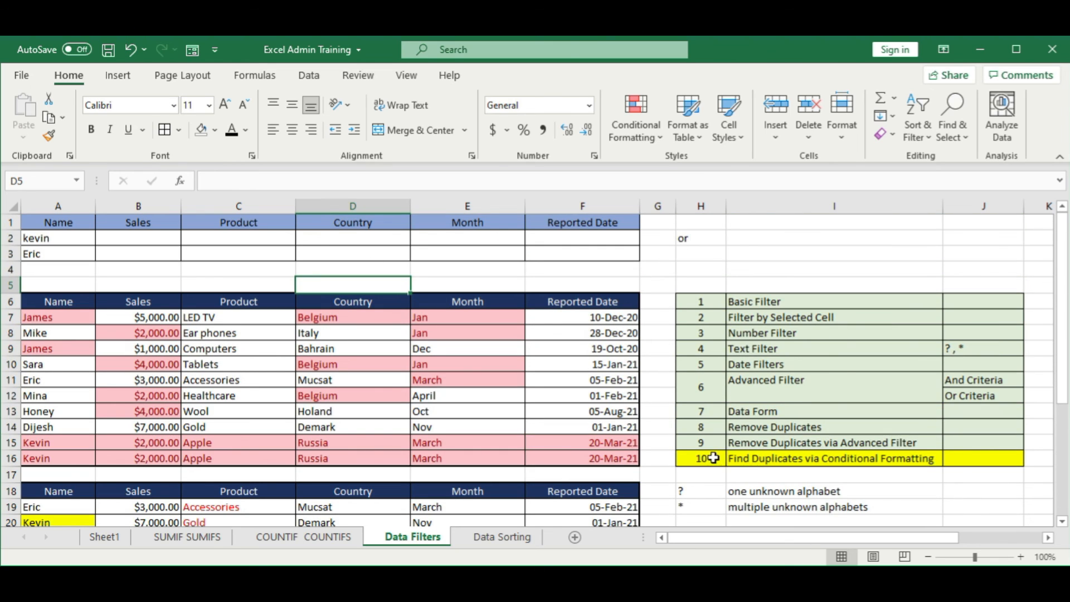
# Step: Mark the Find Duplicates via Conditional Formatting topic row H16:J16 as completed with the same light green fill as the topics above
pyautogui.moveTo(704, 458); pyautogui.dragTo(964, 449)
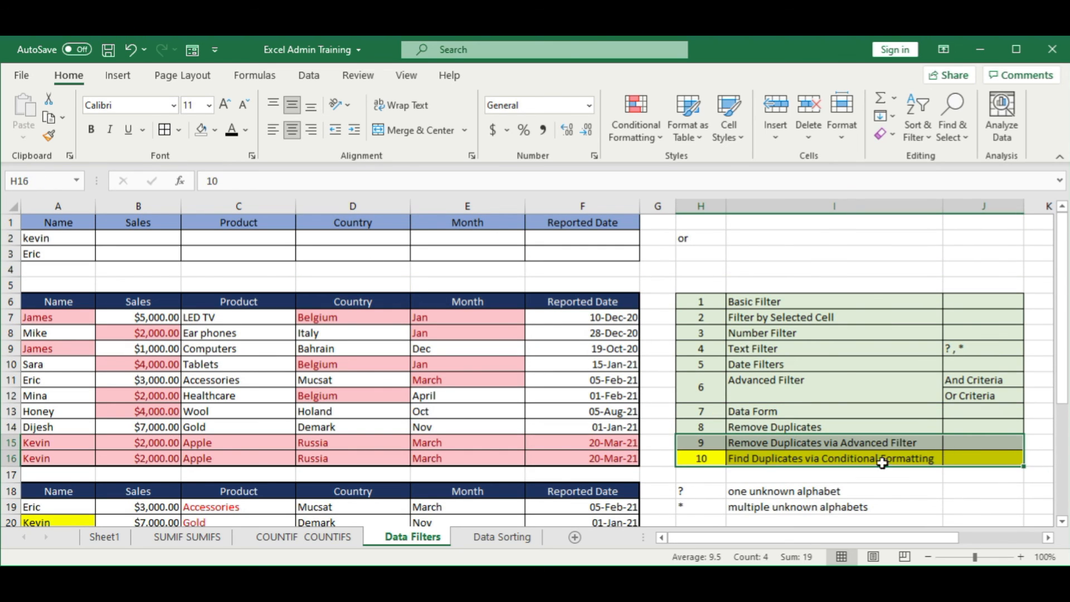
pyautogui.click(693, 442)
pyautogui.moveTo(700, 459); pyautogui.dragTo(956, 462)
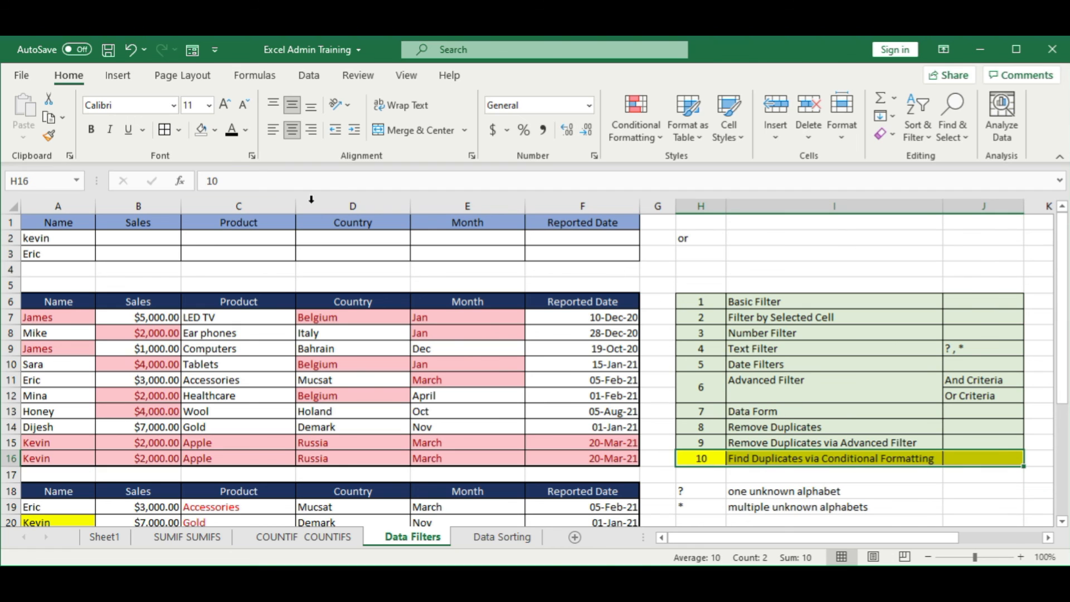
pyautogui.click(214, 130)
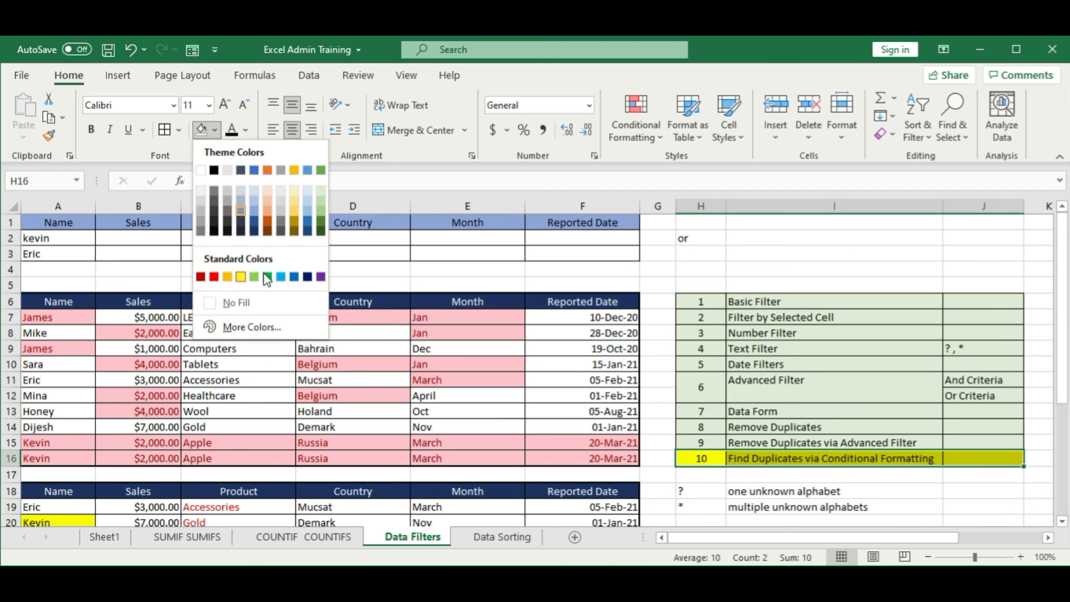
pyautogui.click(315, 198)
pyautogui.click(552, 318)
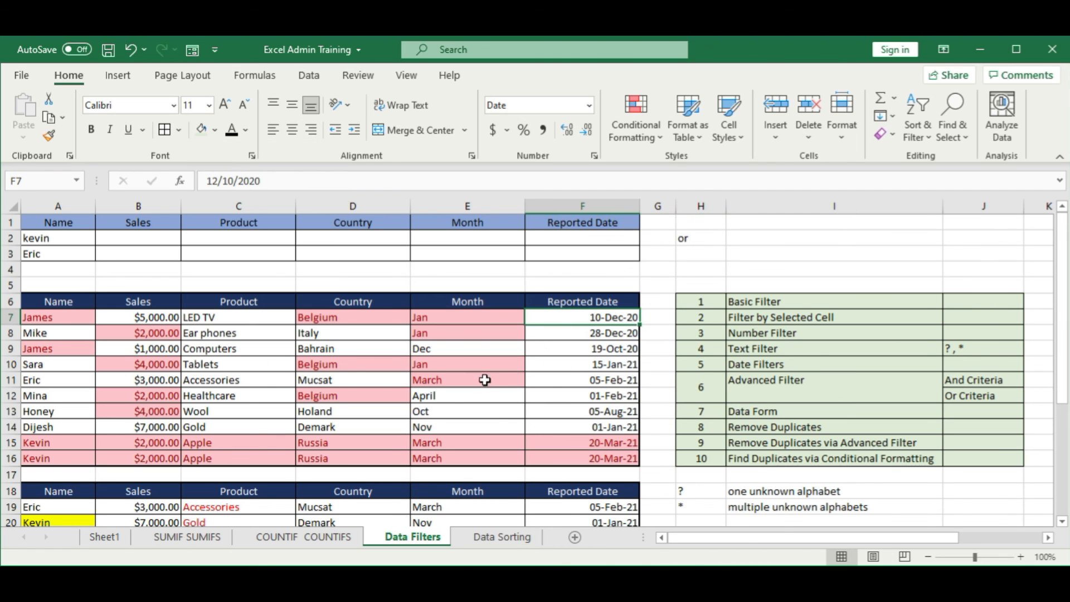
# Step: On Sheet1, mark the Data Filters topic row B5:C5 as completed with the same green fill as the two topics above
pyautogui.click(105, 537)
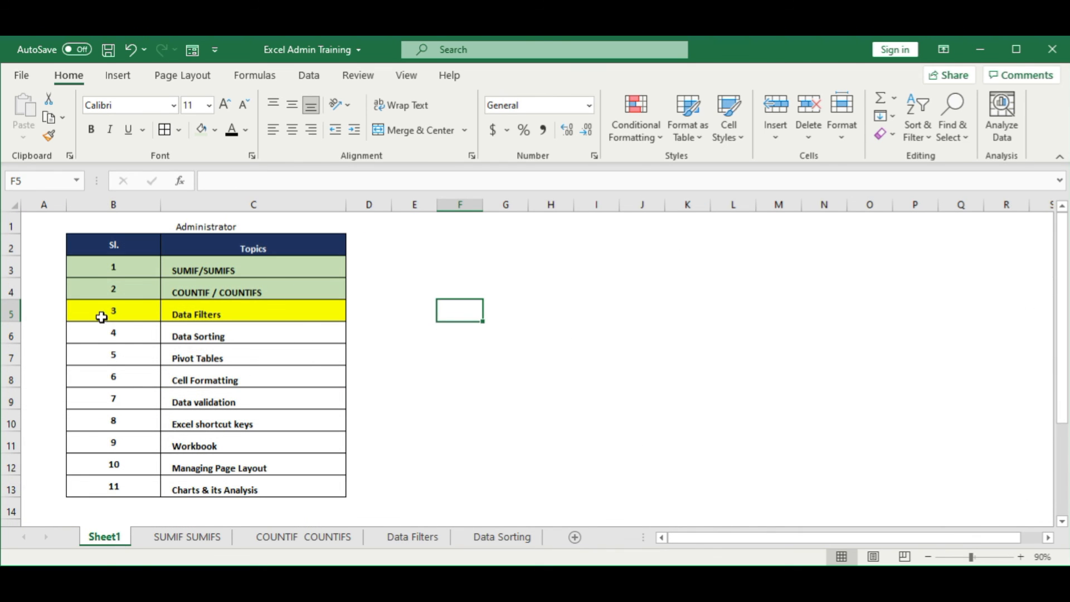
pyautogui.moveTo(103, 311); pyautogui.dragTo(238, 309)
pyautogui.click(205, 131)
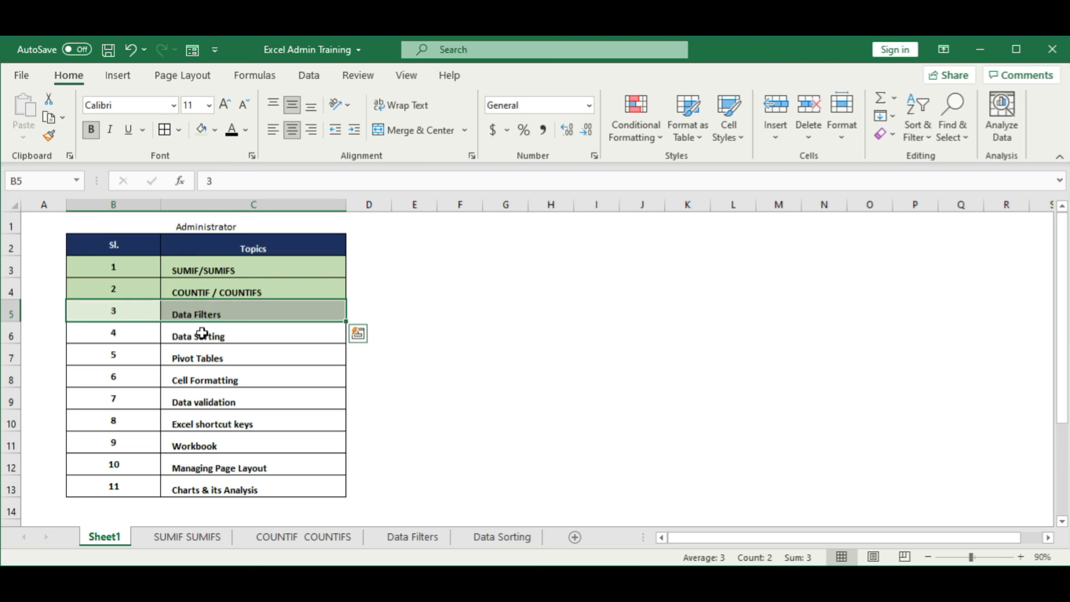
pyautogui.click(203, 333)
pyautogui.moveTo(116, 313); pyautogui.dragTo(245, 310)
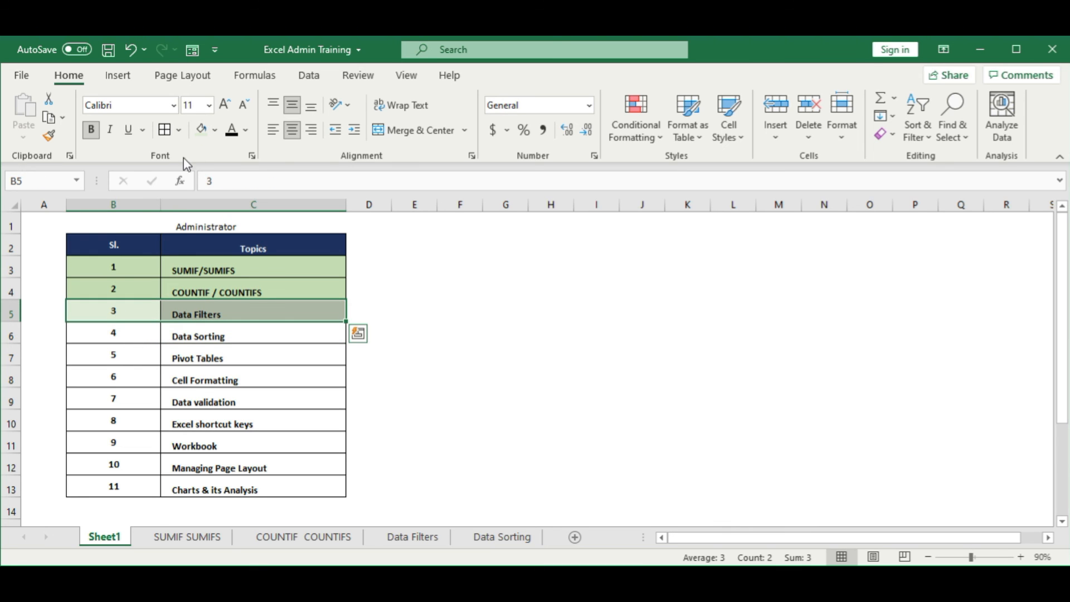
pyautogui.click(214, 132)
pyautogui.click(318, 203)
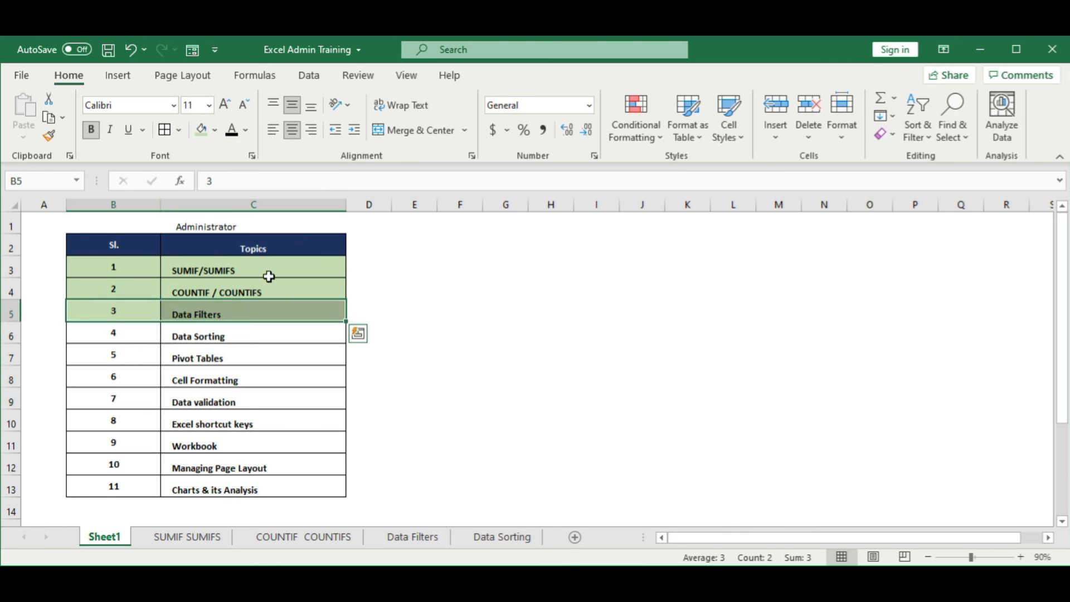
# Step: Highlight the Data Sorting topic row B6:C6 on Sheet1 with yellow fill as the current topic
pyautogui.click(234, 334)
pyautogui.moveTo(112, 334); pyautogui.dragTo(251, 334)
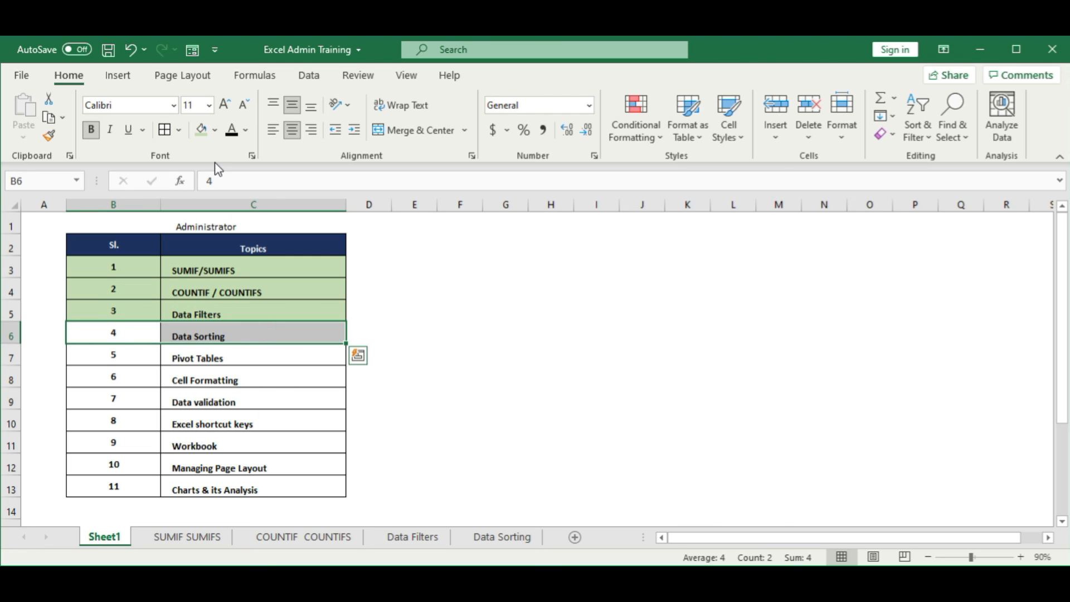
pyautogui.click(215, 132)
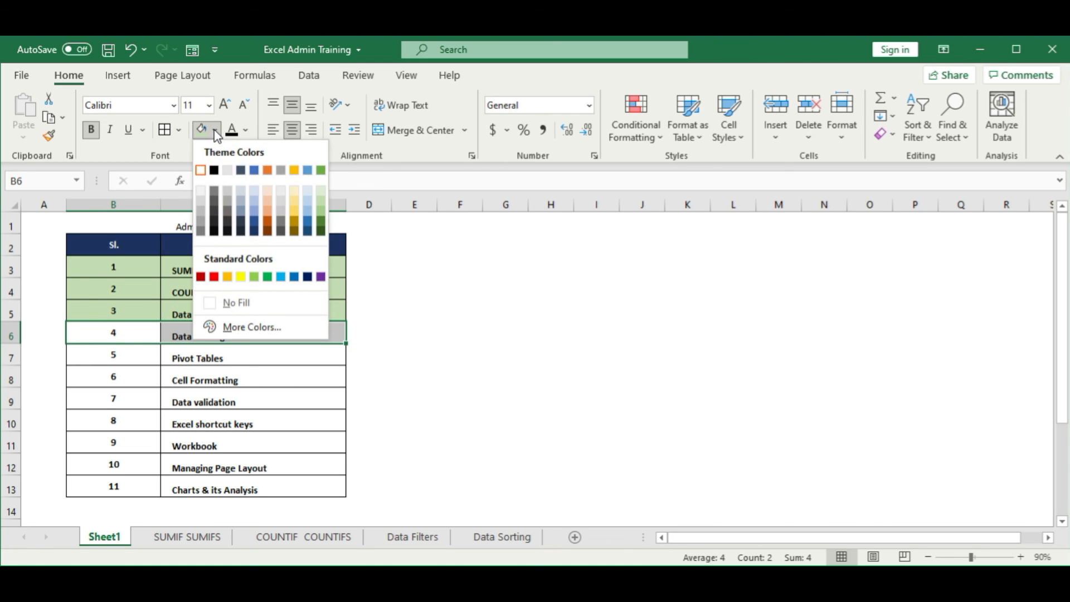
pyautogui.click(245, 277)
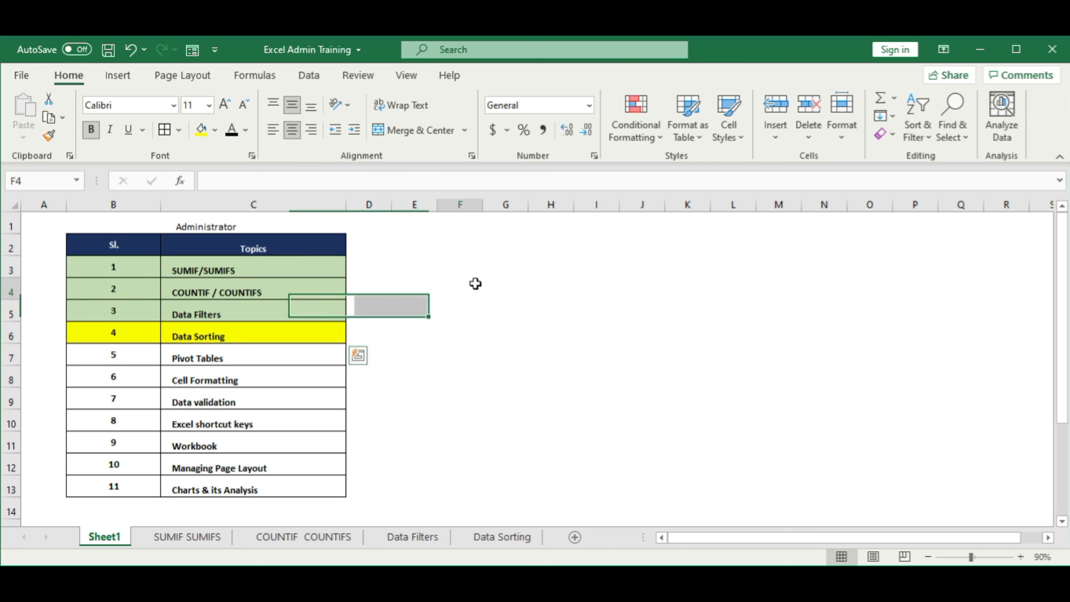
pyautogui.click(475, 282)
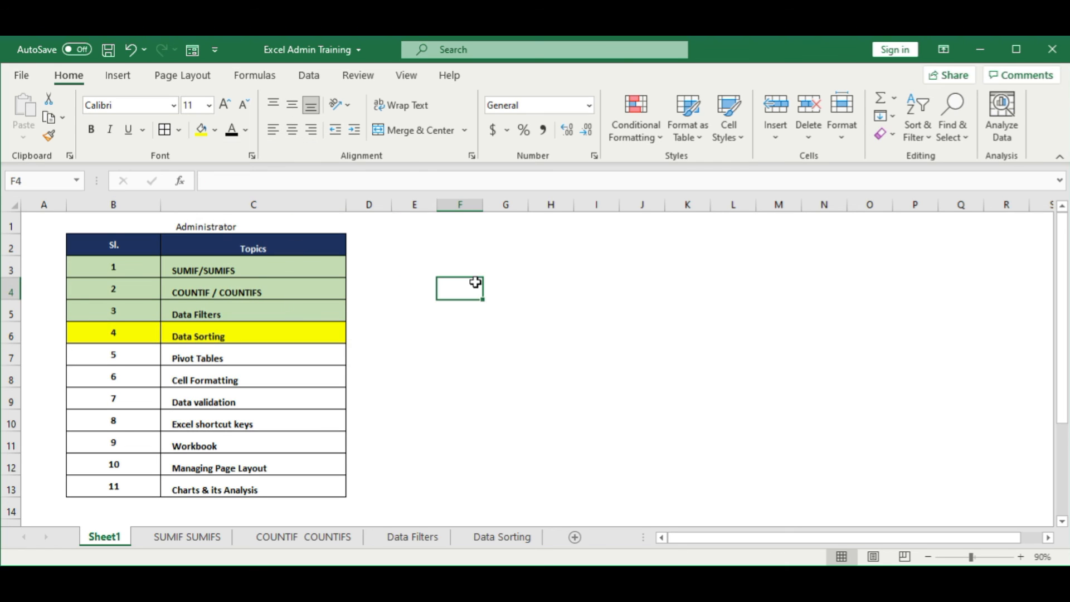
pyautogui.click(589, 343)
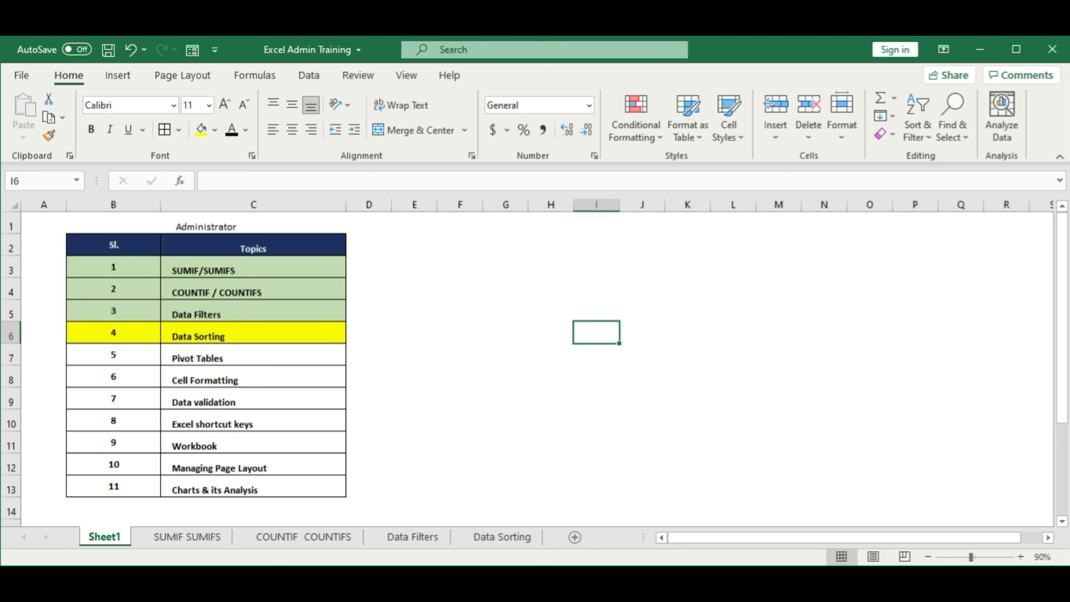
pyautogui.moveTo(133, 338); pyautogui.dragTo(312, 335)
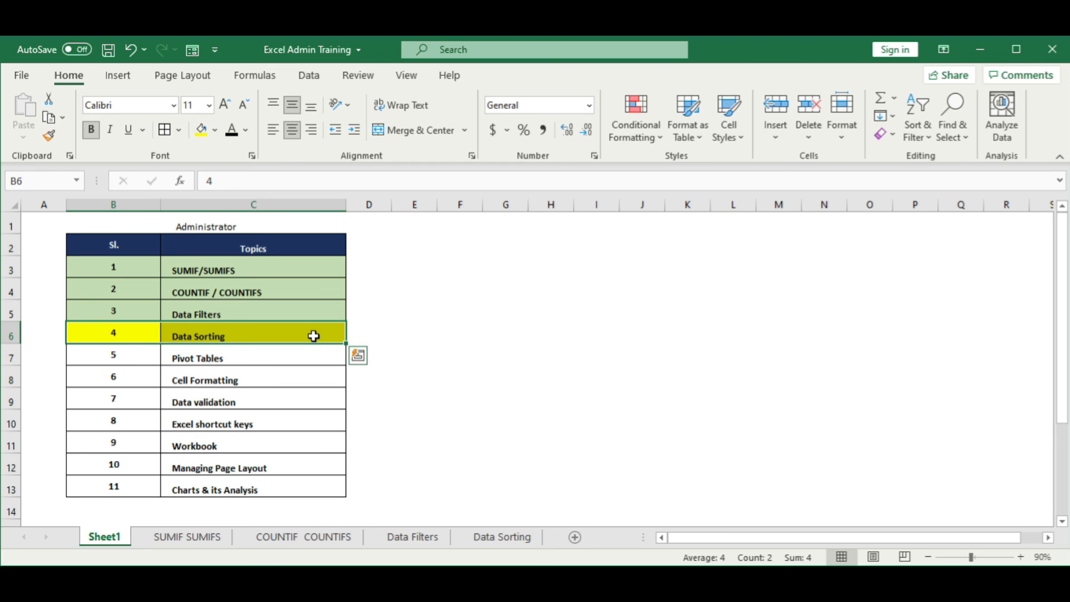
pyautogui.click(496, 319)
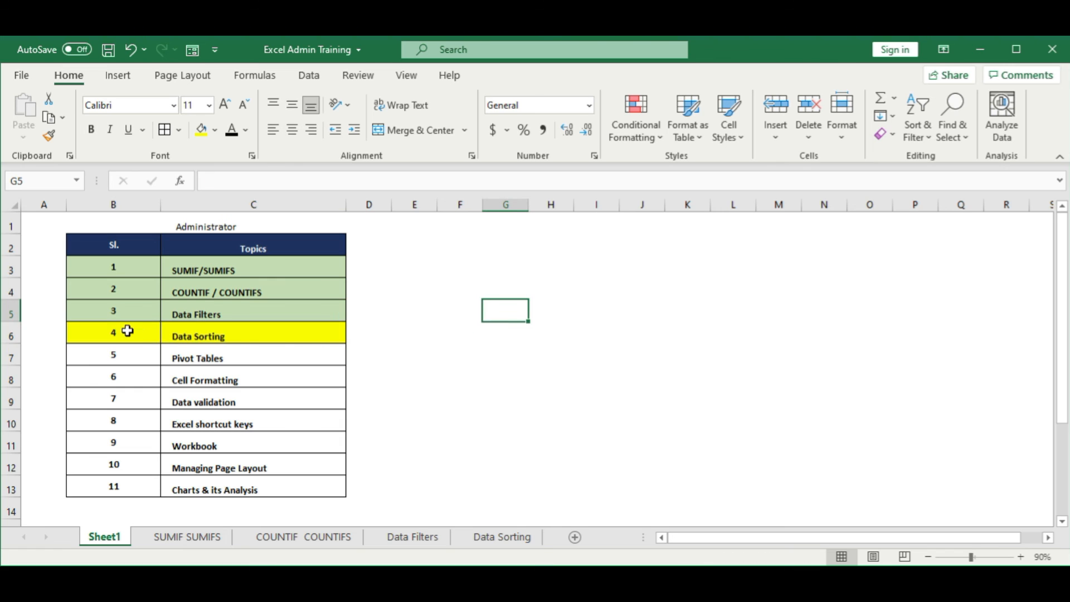
pyautogui.moveTo(129, 331); pyautogui.dragTo(320, 335)
pyautogui.click(498, 326)
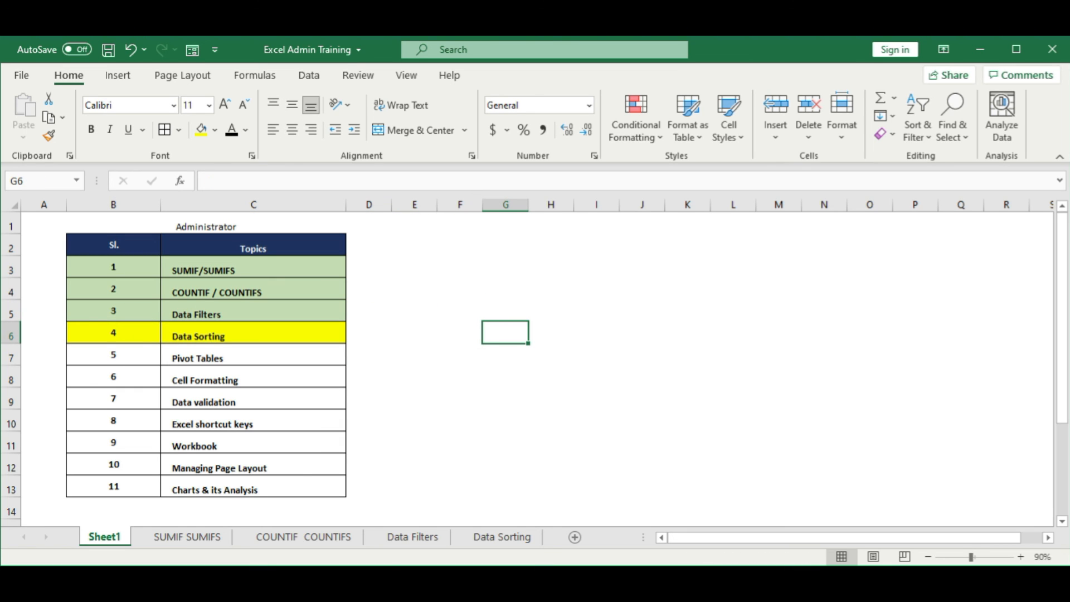